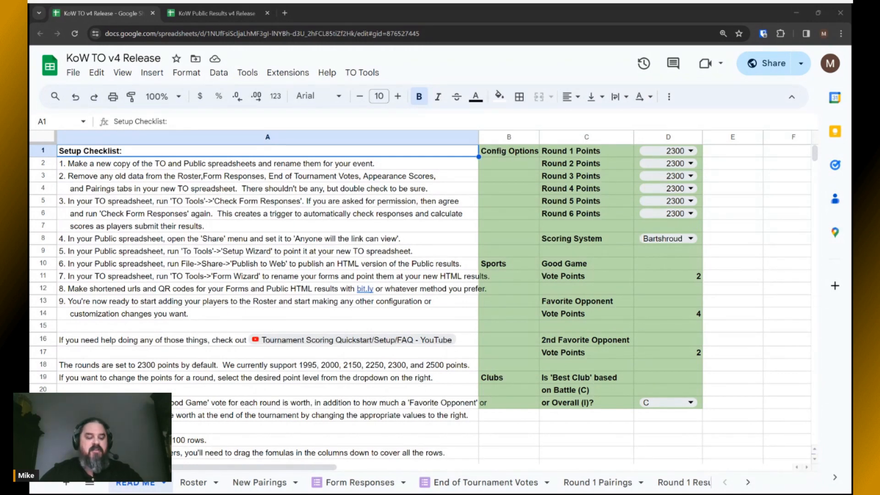
Leave the TO checklist and bring up the KoW Public Results v4 Release spreadsheet.
left_click(604, 62)
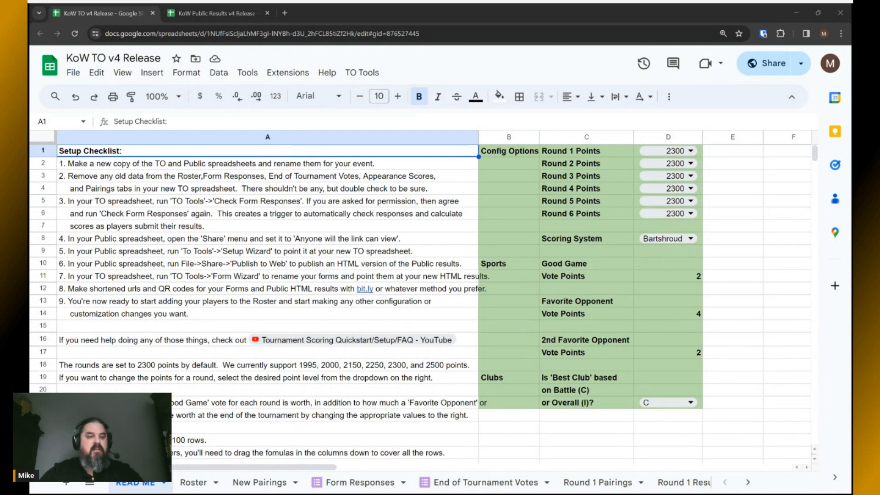
left_click(352, 177)
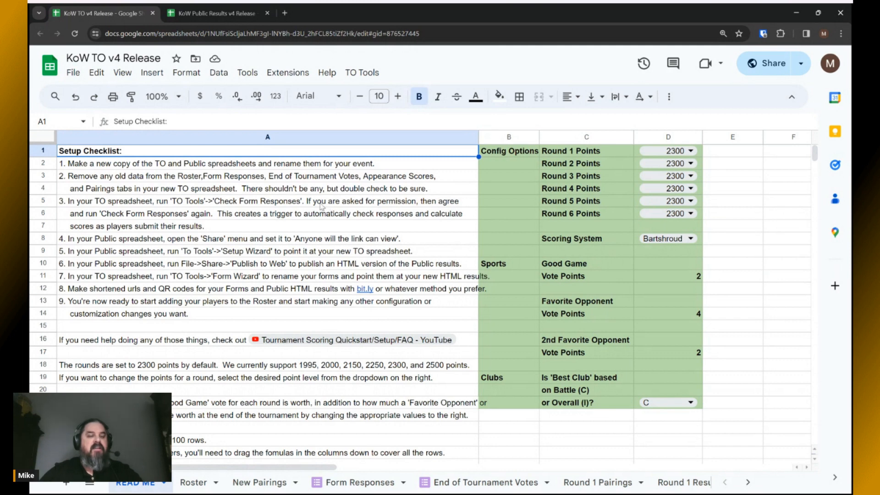
left_click(117, 167)
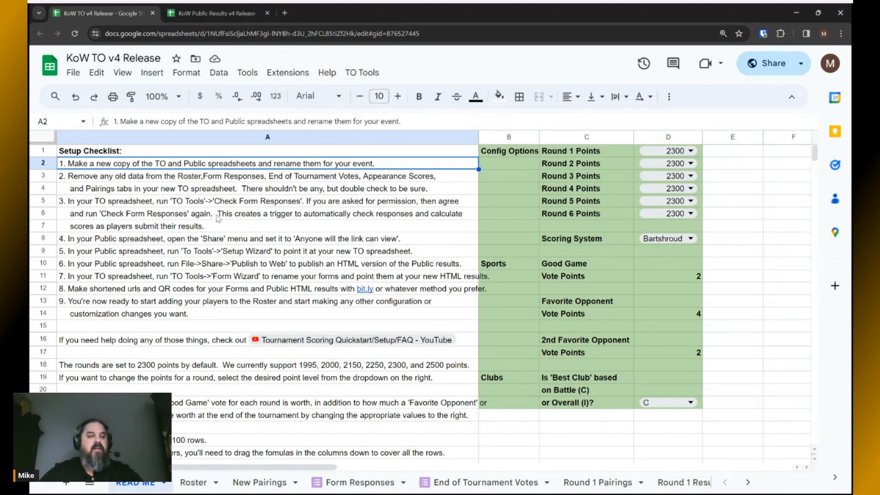
left_click(212, 11)
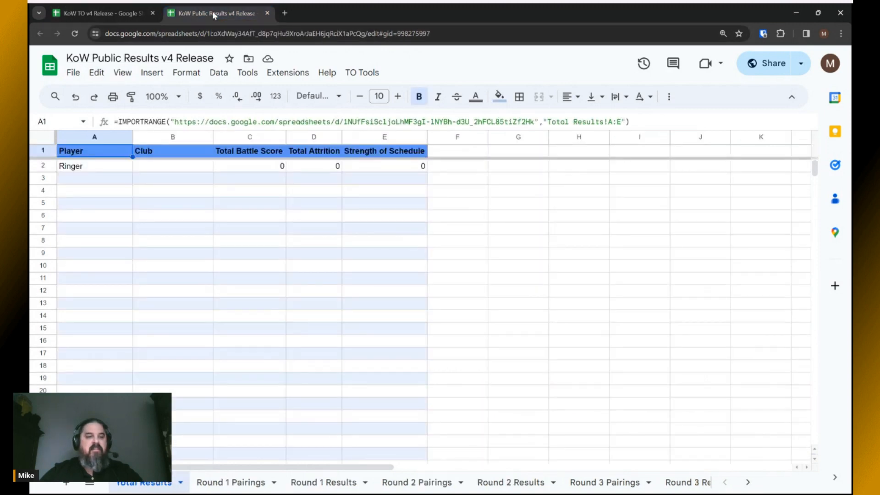
Make a copy of the KoW TO v4 Release spreadsheet named 'Vanguard GT 2024 TO'.
left_click(104, 11)
left_click(73, 73)
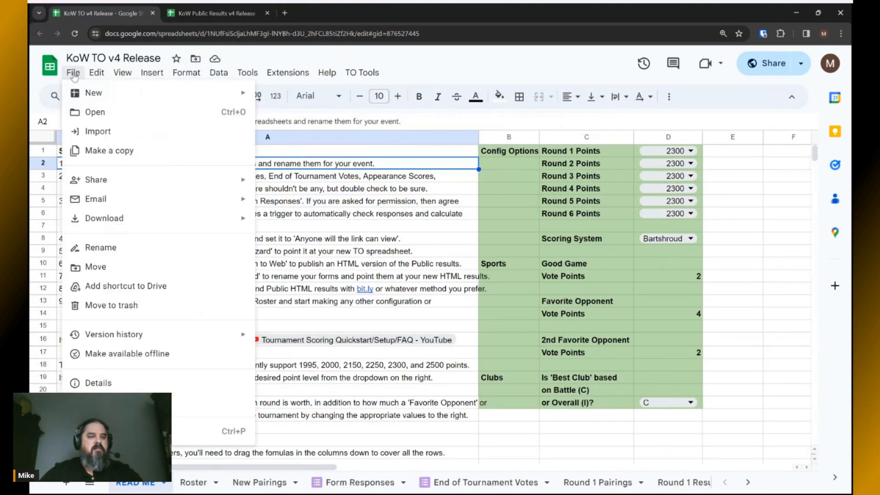
left_click(94, 150)
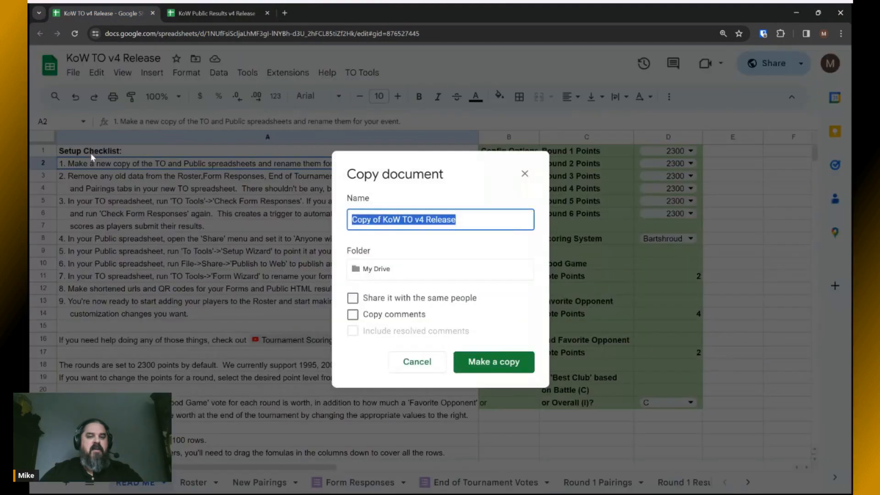
left_click(402, 220)
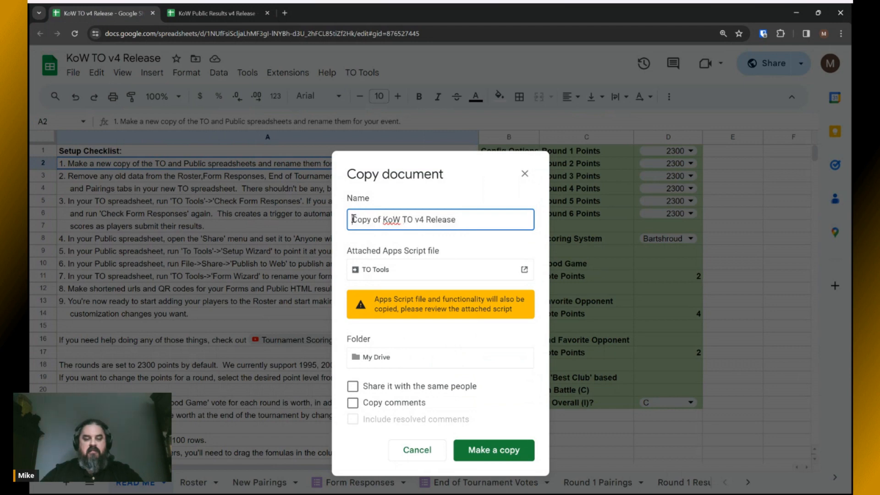
left_click_drag(400, 219, 318, 211)
key("BackSpace")
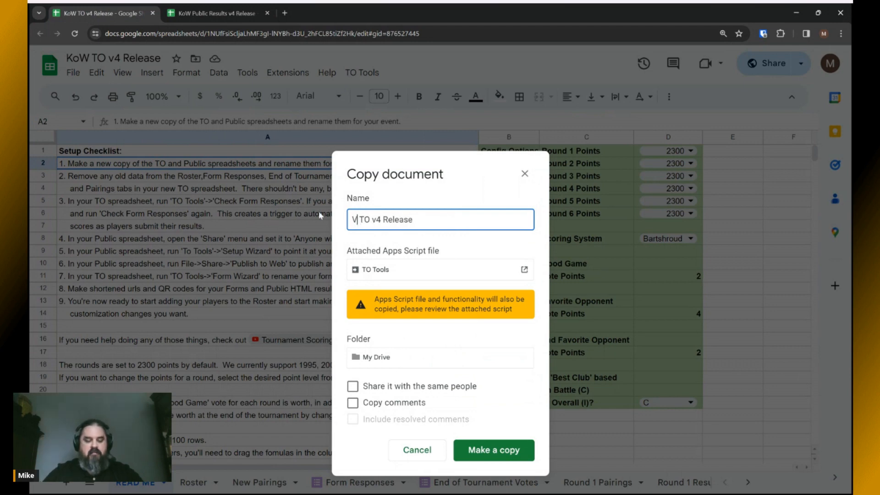
type("Vanguard")
type(" GT 2024")
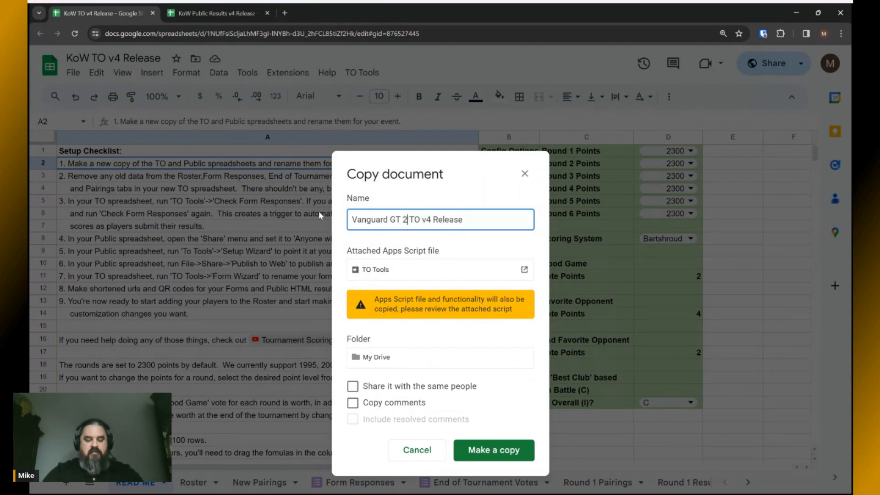
left_click(434, 220)
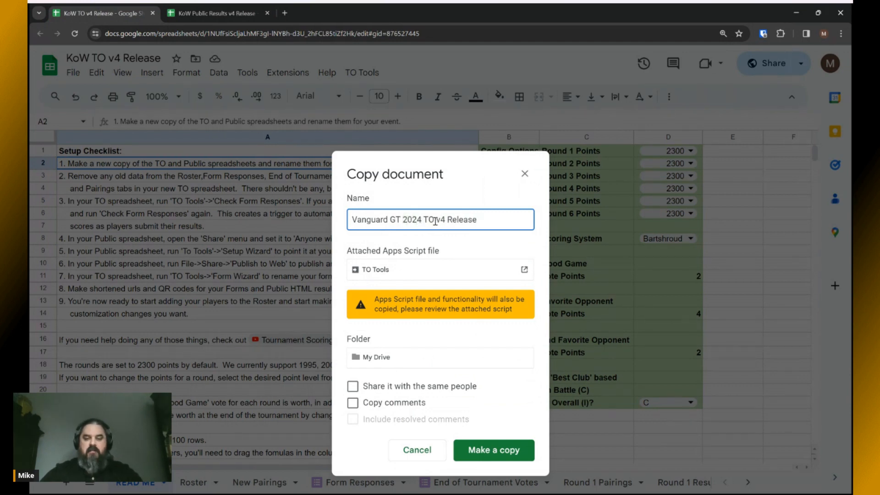
left_click_drag(433, 220, 527, 235)
key("BackSpace")
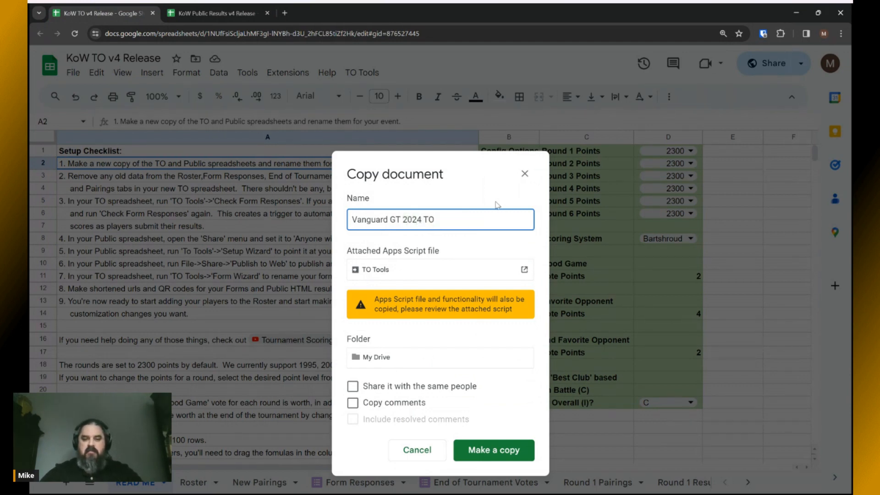
left_click(488, 450)
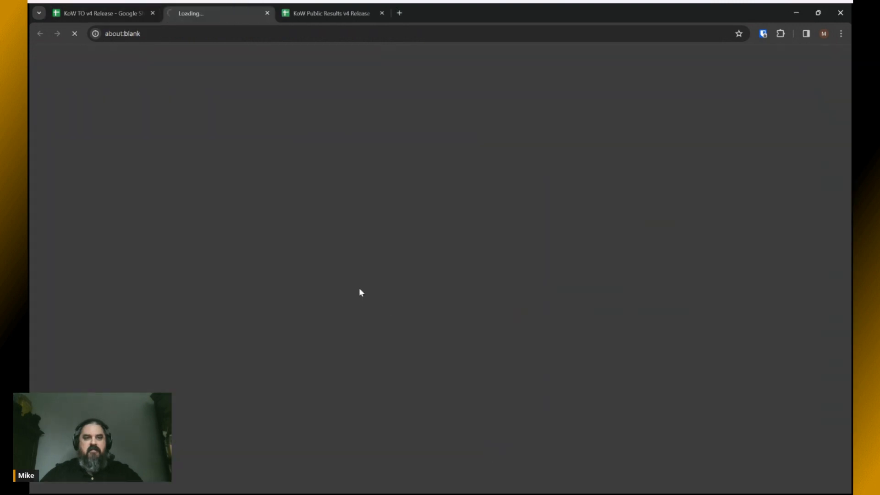
Copy Public Results as 'Vanguard GT 2024 Public Results' and close the original.
left_click(319, 12)
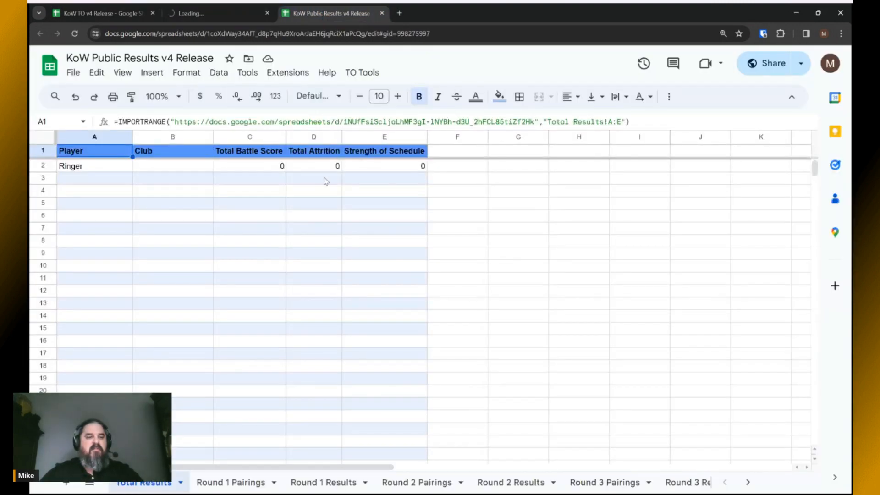
left_click(74, 73)
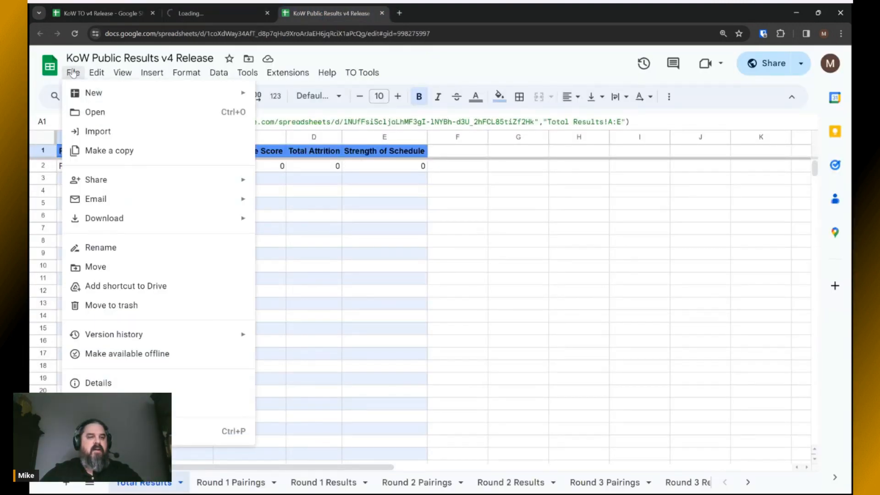
left_click(87, 150)
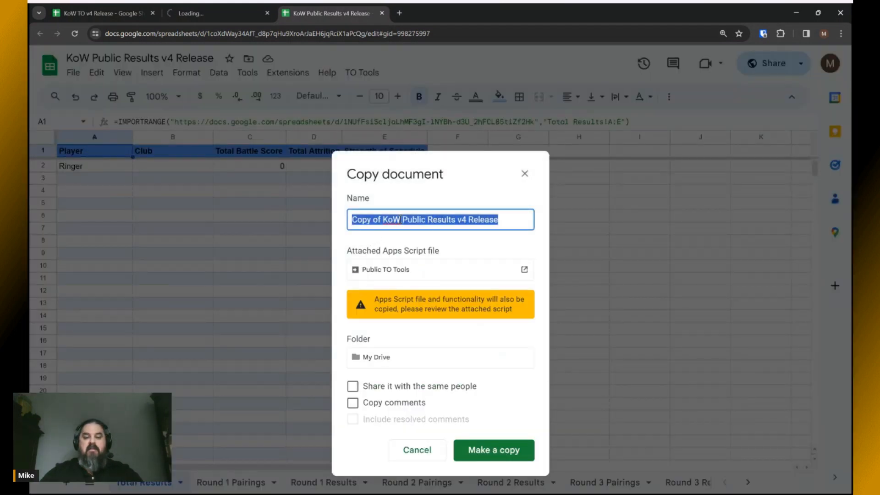
left_click_drag(400, 220, 321, 221)
type("Vangua")
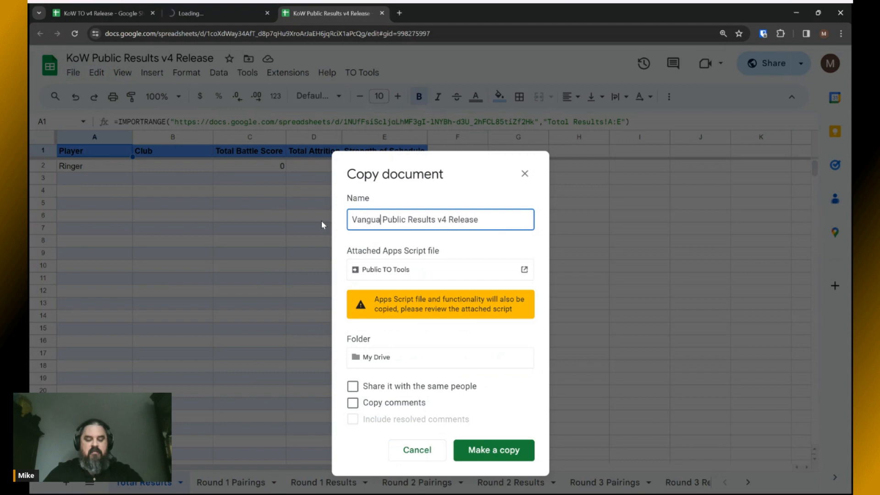
type("rd GT 2024")
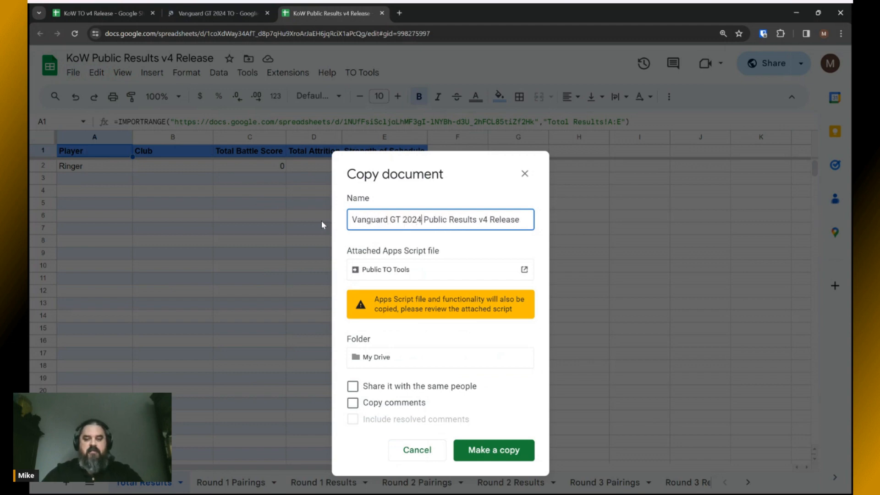
left_click_drag(476, 221, 527, 220)
key("BackSpace")
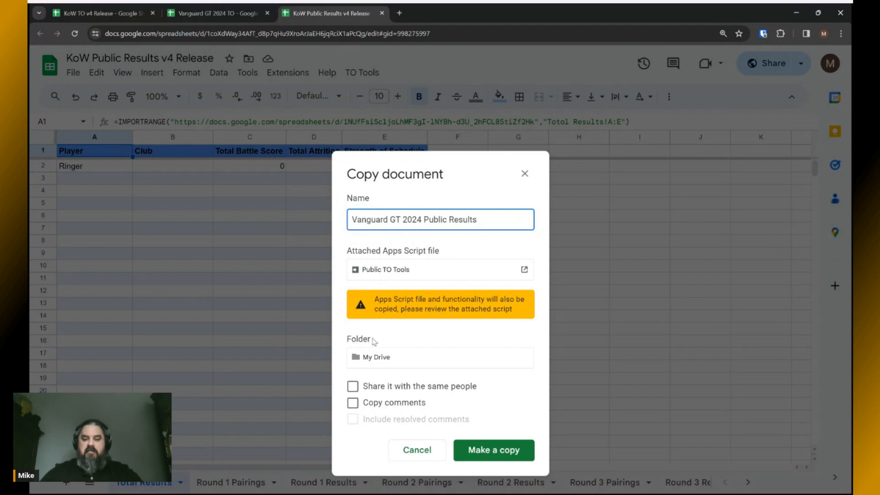
left_click(486, 451)
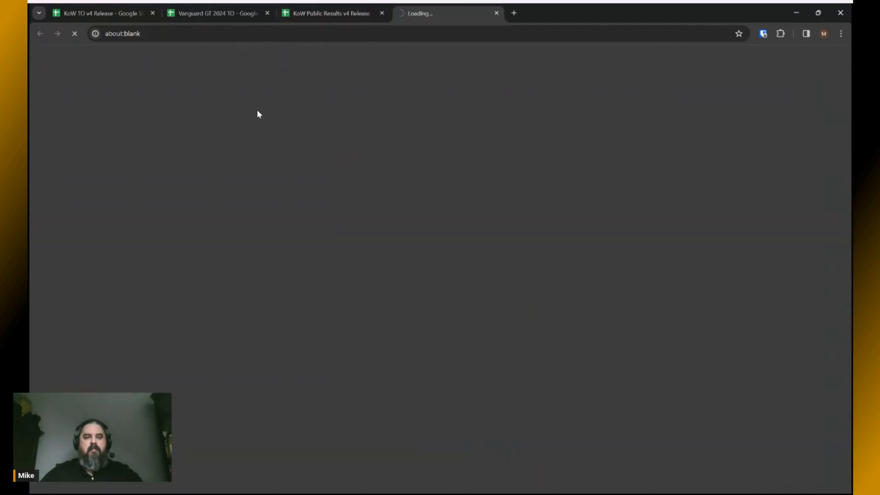
left_click(316, 13)
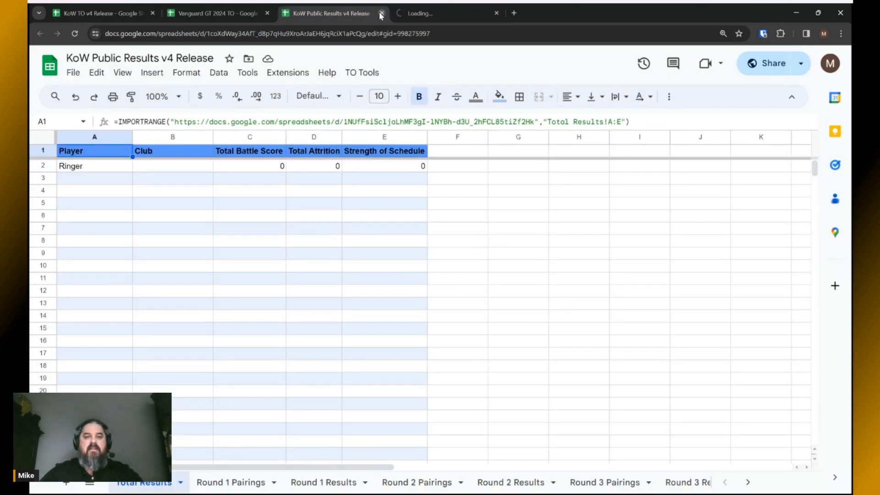
left_click(381, 14)
Close the original KoW TO v4 Release spreadsheet and check the Roster's sample Ringer entry.
left_click(96, 15)
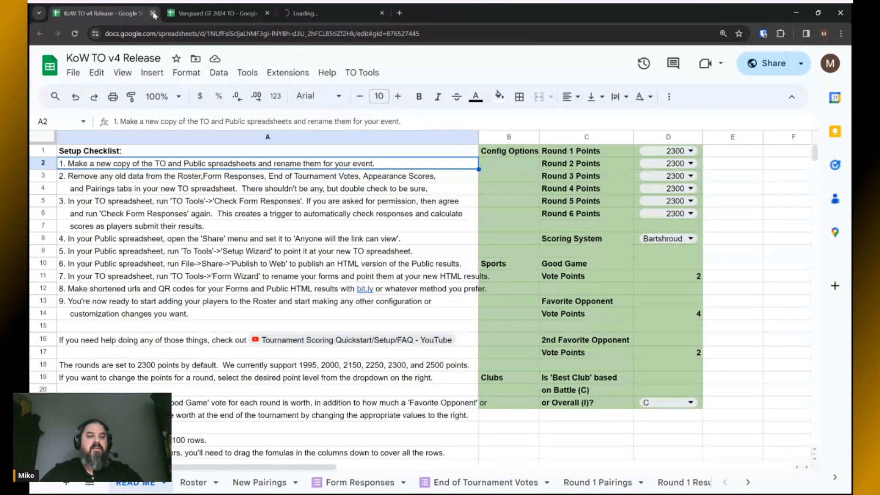
left_click(153, 14)
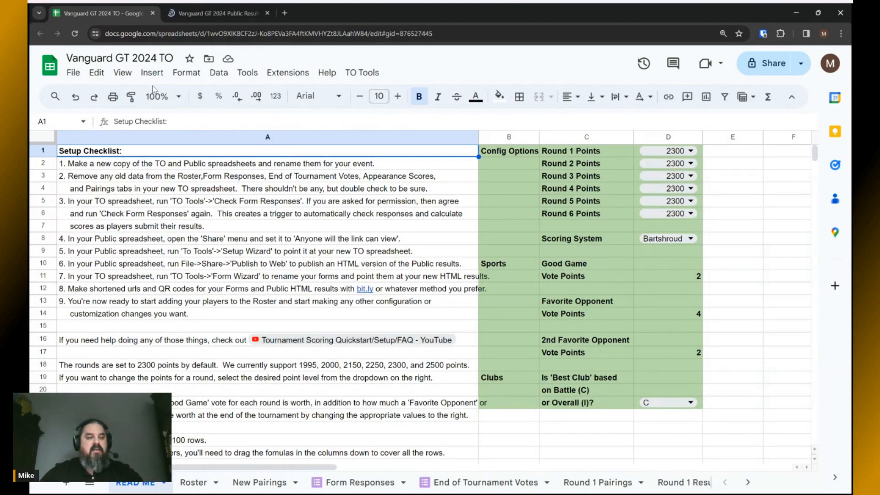
left_click(124, 179)
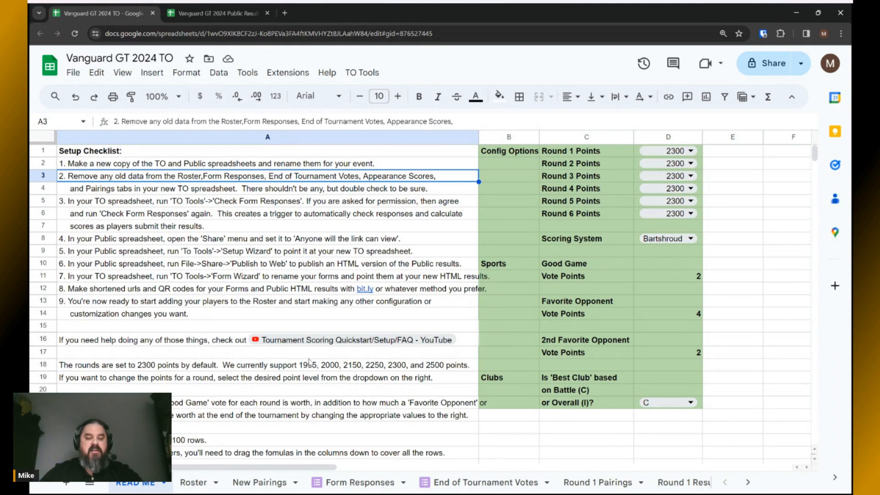
left_click(190, 482)
left_click(92, 170)
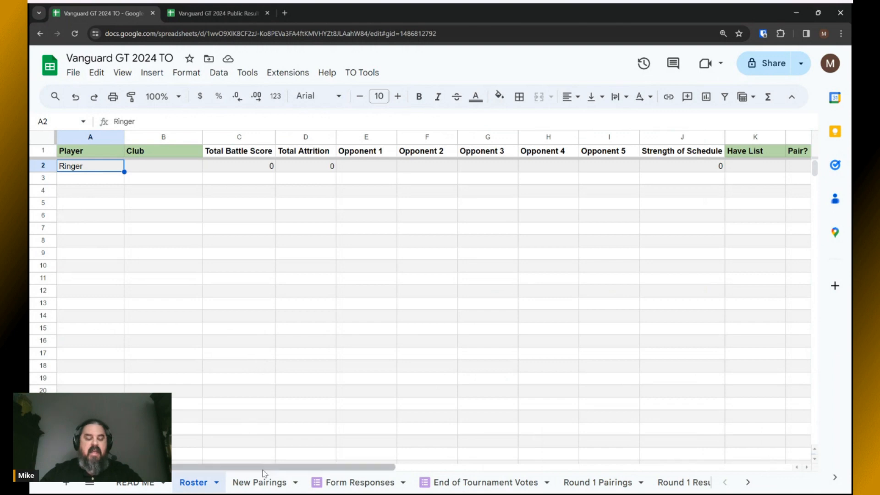
Clear the sample Ringer names in A2:A3 and scores in E2:G3 on New Pairings.
left_click(265, 485)
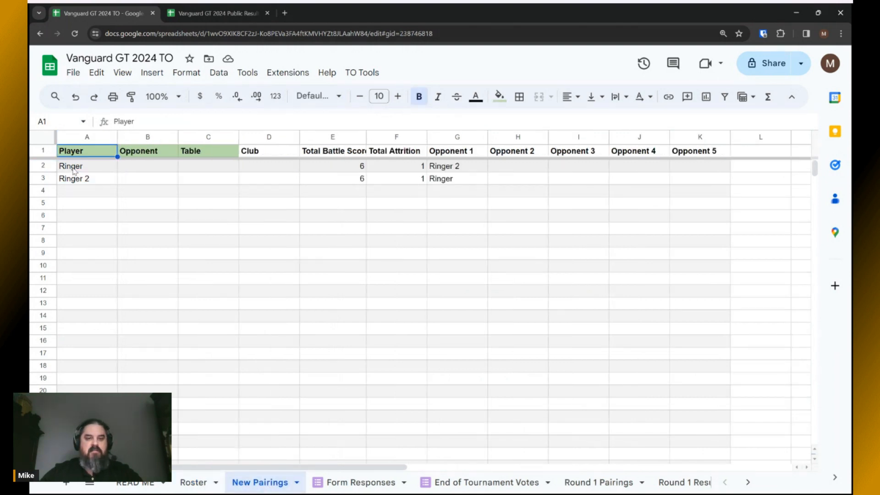
left_click_drag(73, 170, 107, 180)
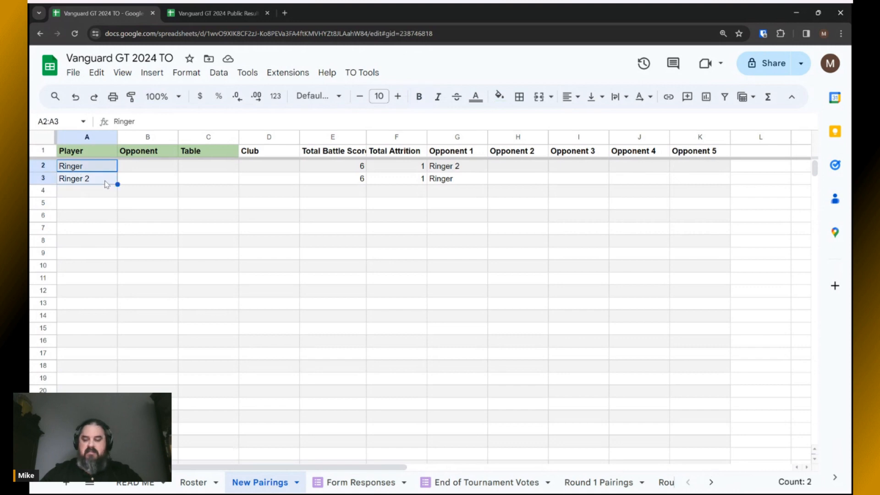
key("Delete")
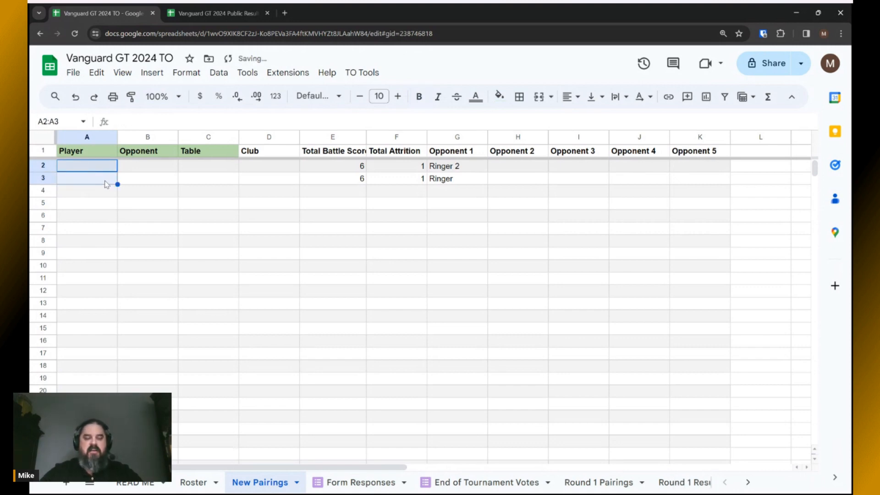
left_click_drag(349, 167, 453, 178)
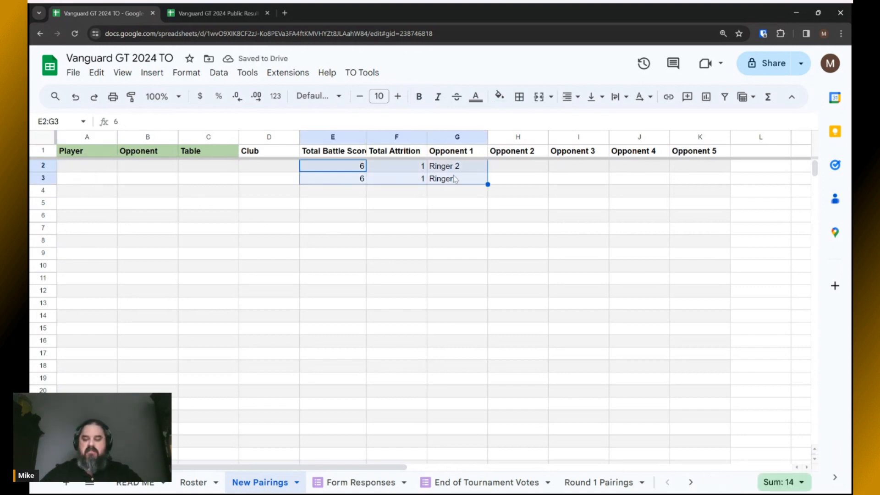
key("Delete")
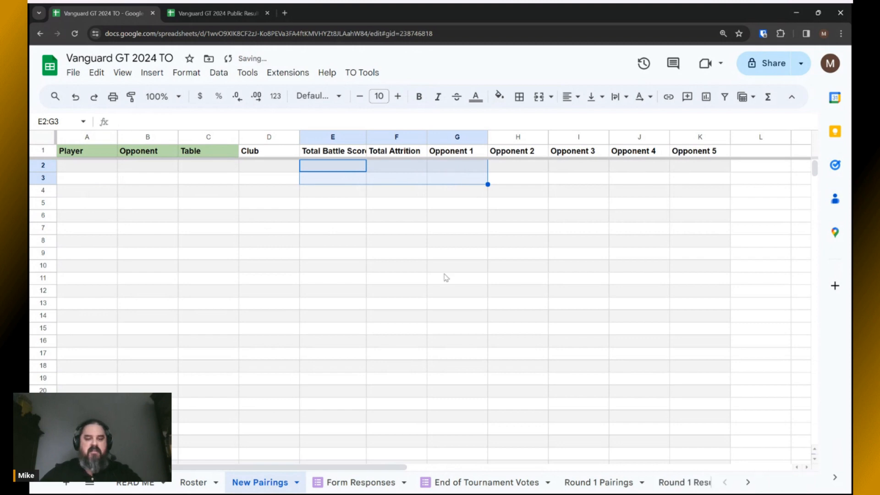
left_click(366, 485)
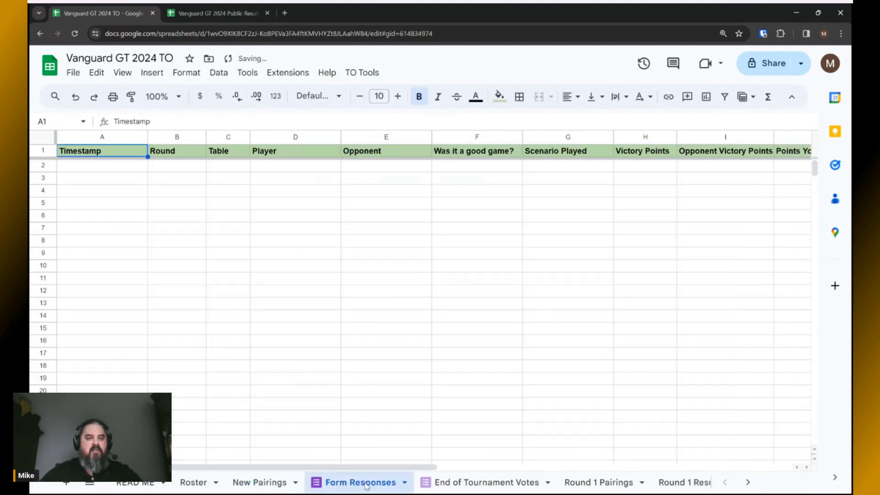
Review End of Tournament Votes, the Round 1–5 Pairings and Results sheets, and Total Results.
left_click(472, 483)
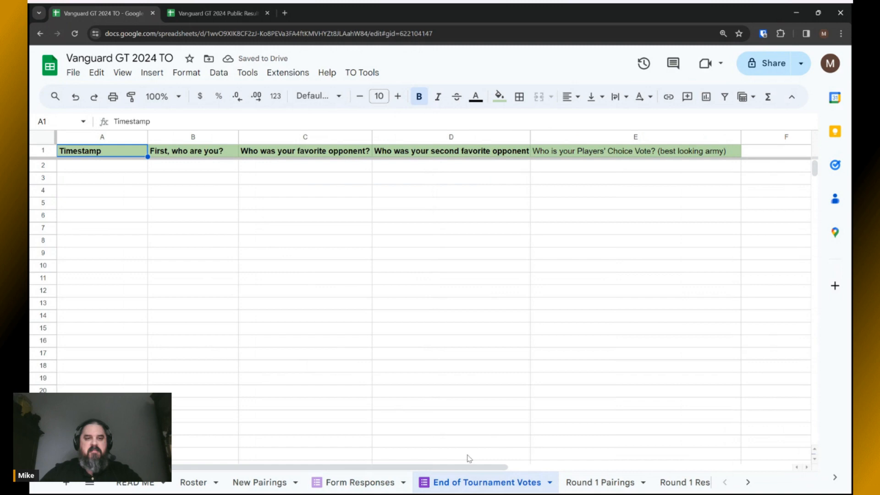
left_click(594, 487)
left_click(552, 486)
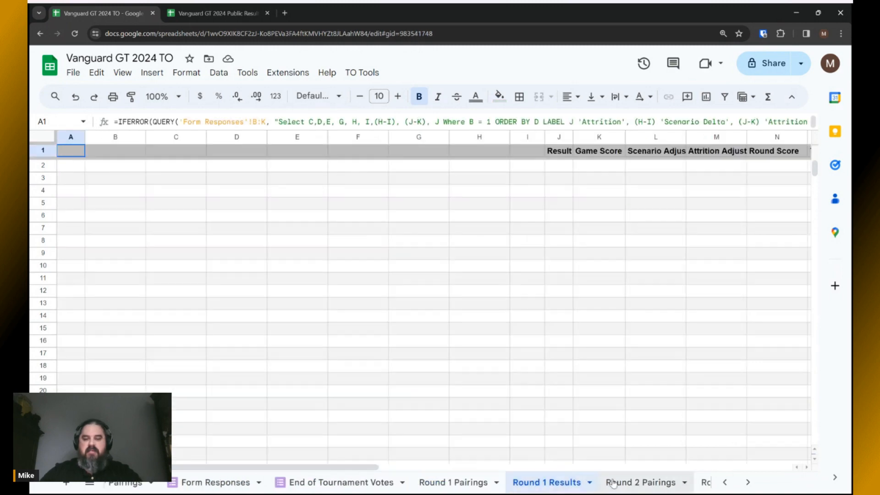
left_click(613, 483)
left_click(625, 487)
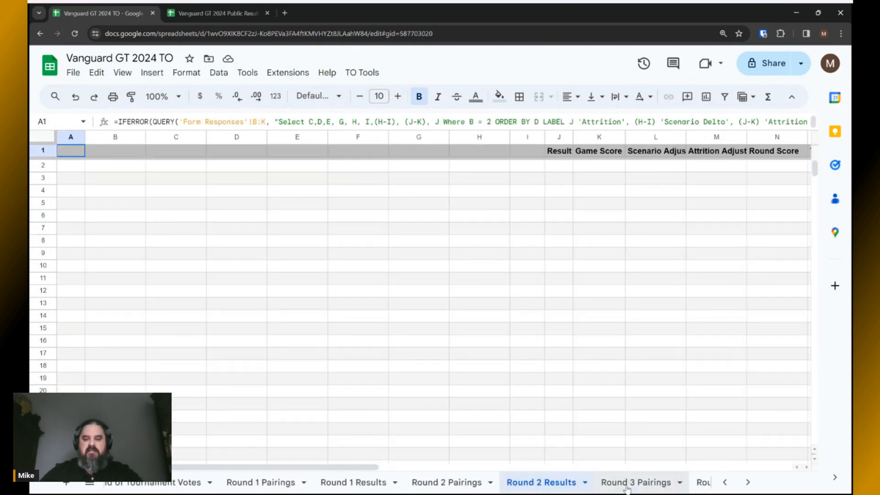
left_click(625, 487)
left_click(626, 487)
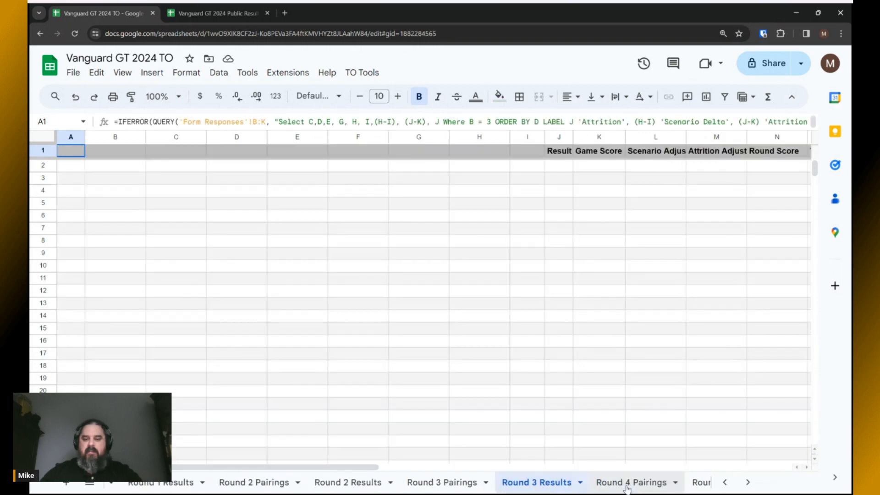
left_click(626, 487)
left_click(627, 488)
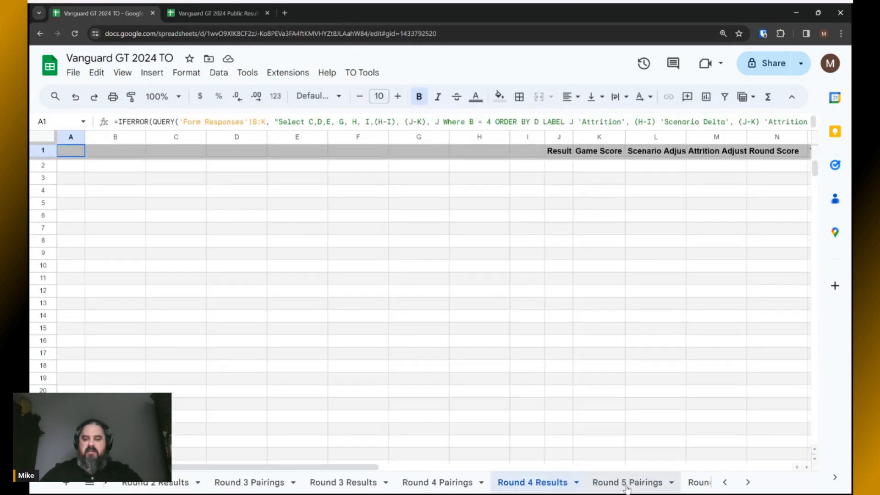
left_click(626, 487)
left_click(607, 488)
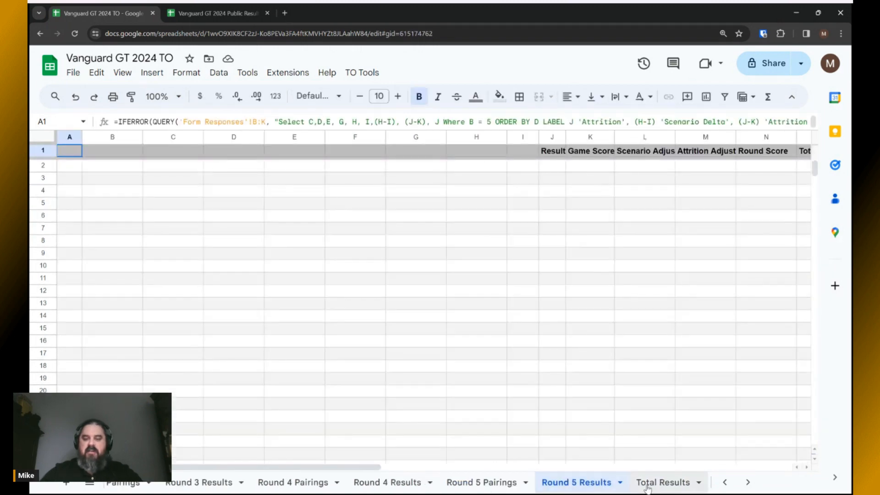
left_click(647, 487)
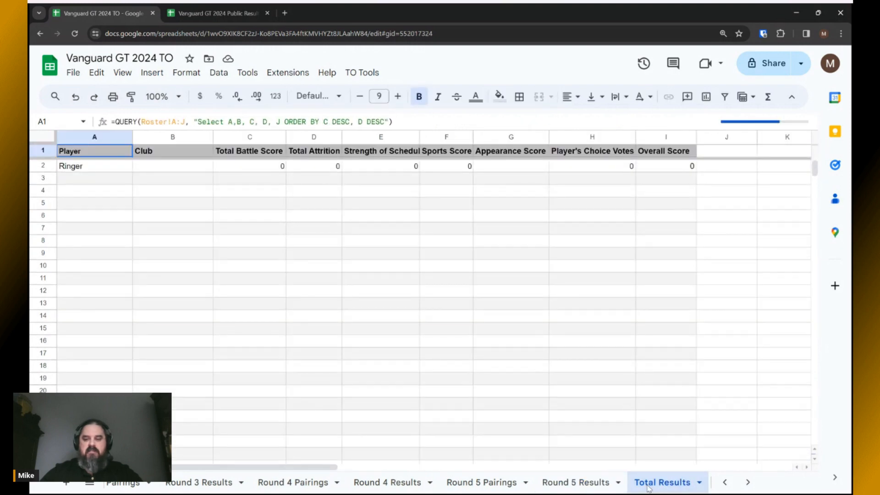
scroll(647, 488, "down", 3)
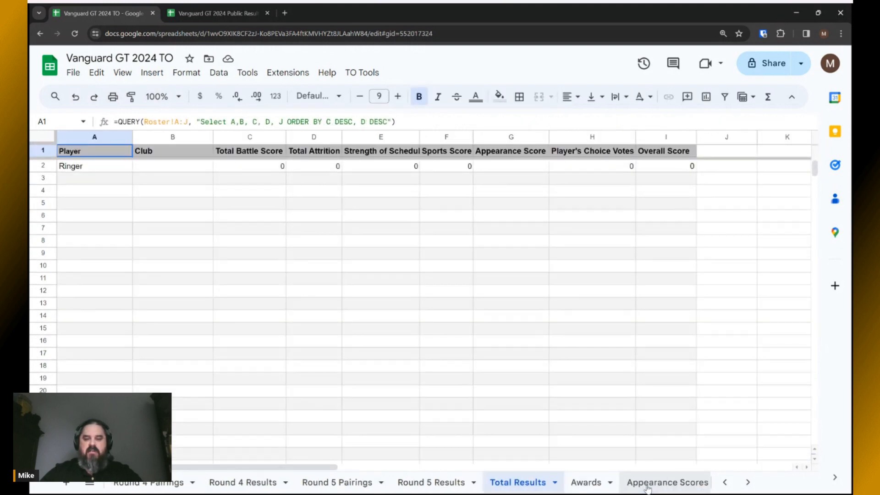
Review the Awards, Appearance, Sports, Fav Opponent, Players Choice and EoT Votes sheets, then README's form-responses step.
left_click(589, 484)
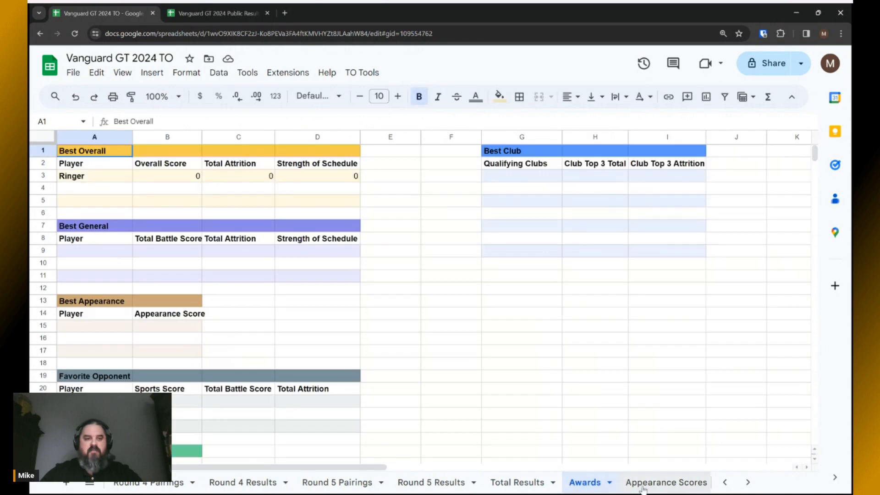
left_click(643, 485)
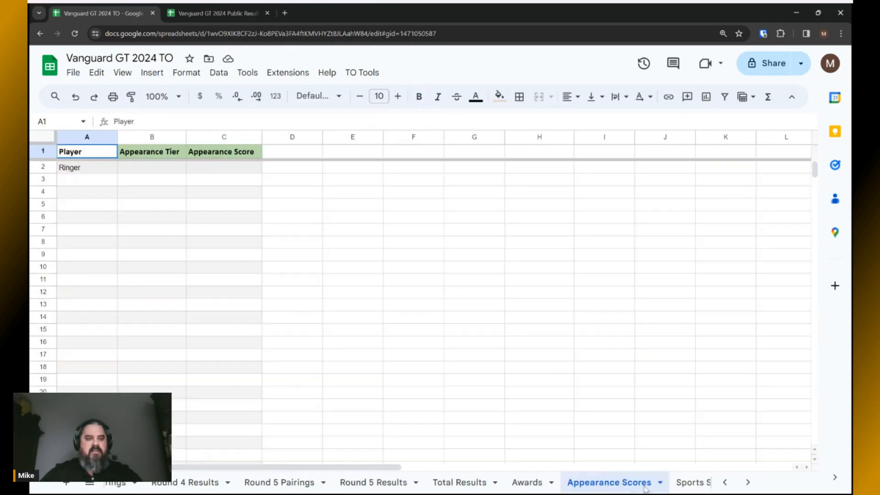
scroll(632, 486, "down", 3)
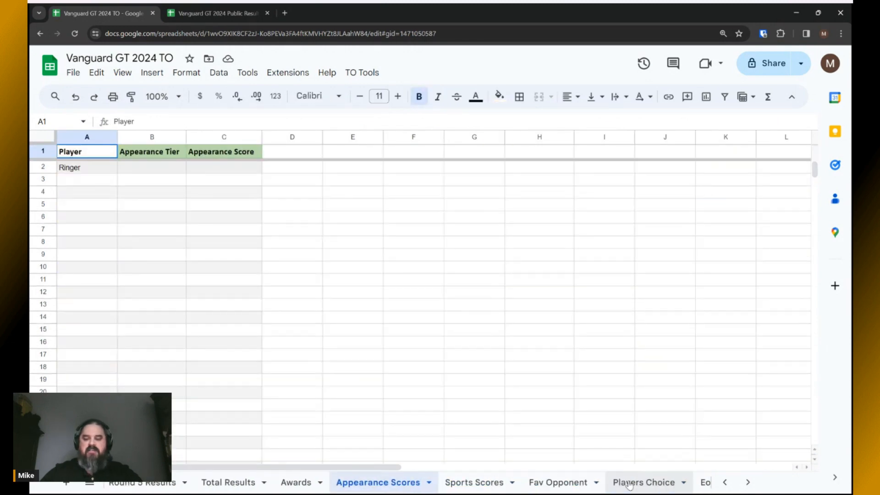
left_click(390, 482)
left_click(458, 483)
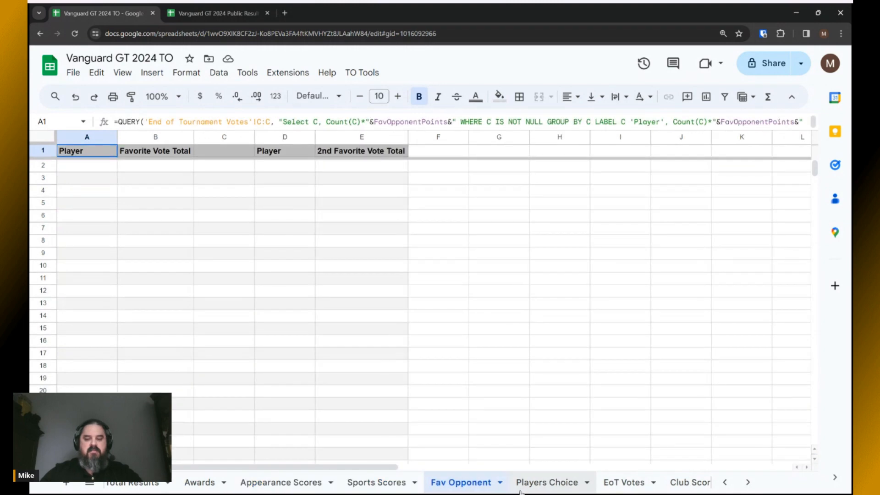
left_click(544, 487)
left_click(621, 487)
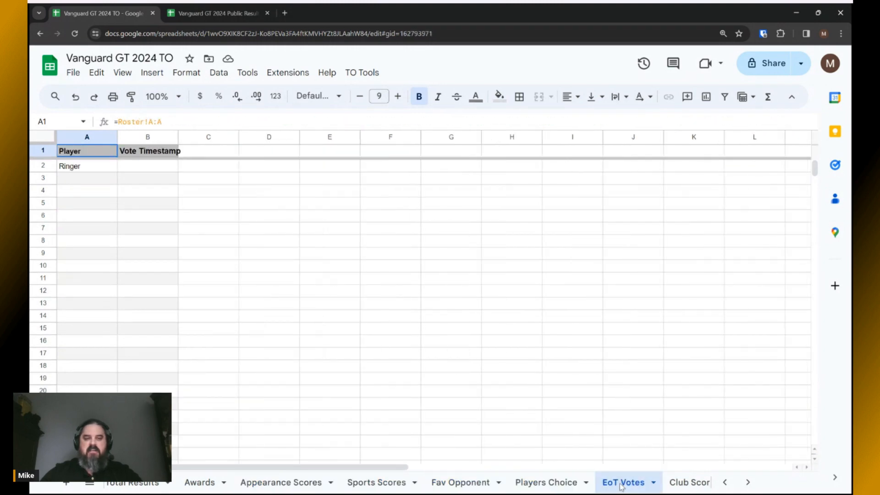
scroll(621, 487, "up", 10)
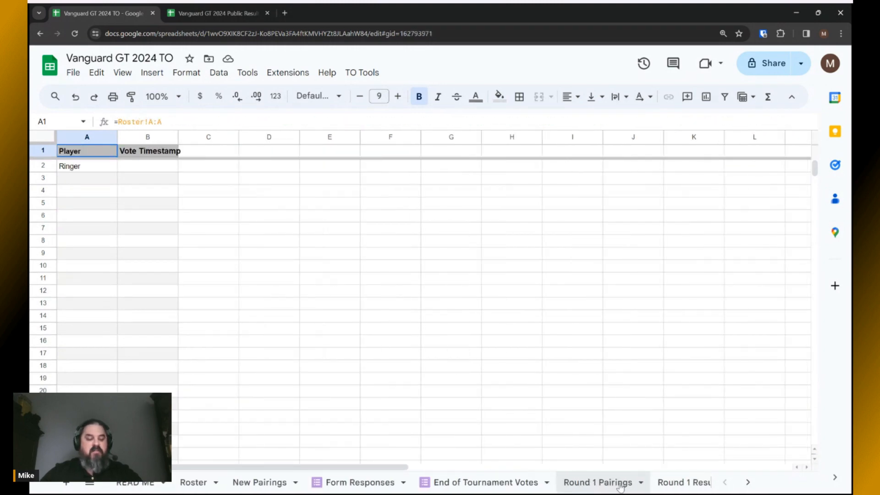
left_click(137, 484)
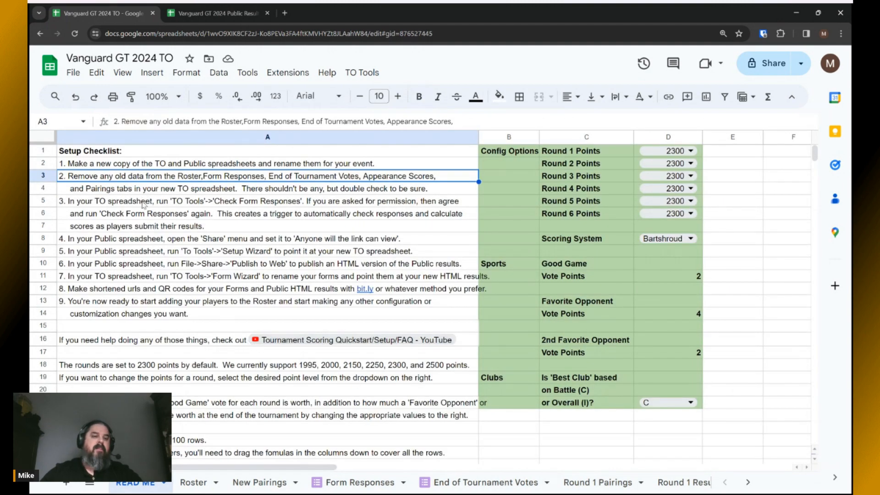
left_click(143, 205)
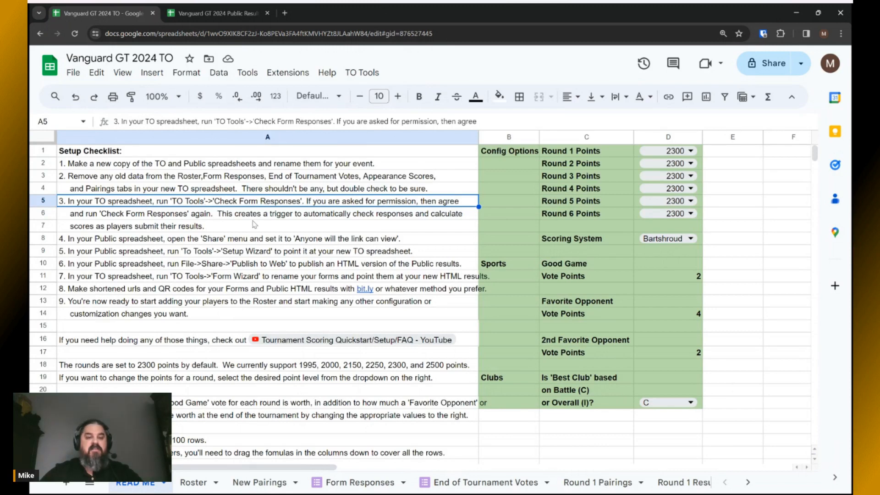
Run TO Tools > Check Form Responses on the Vanguard GT 2024 TO spreadsheet.
left_click(361, 75)
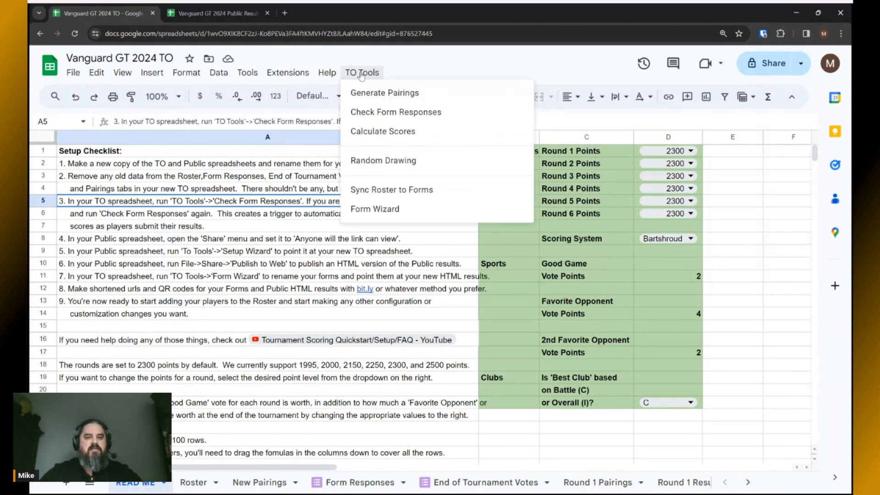
left_click(372, 115)
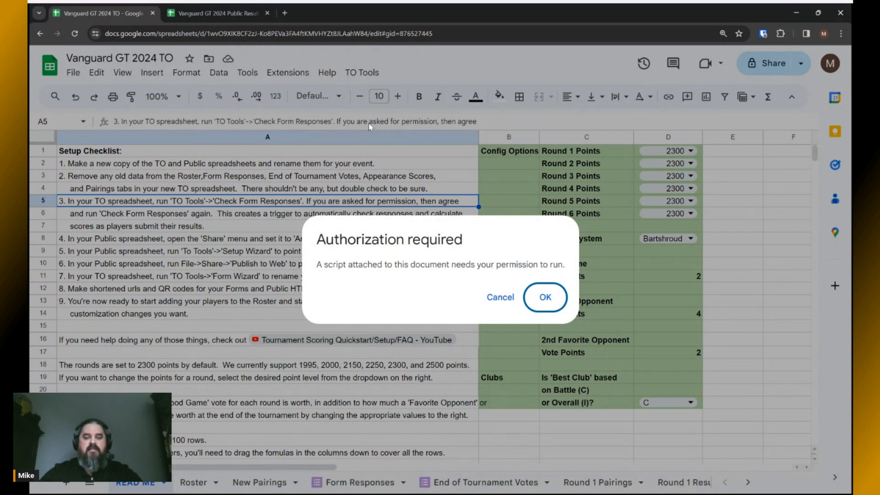
Accept the Authorization required prompt so the attached script may run.
left_click(543, 298)
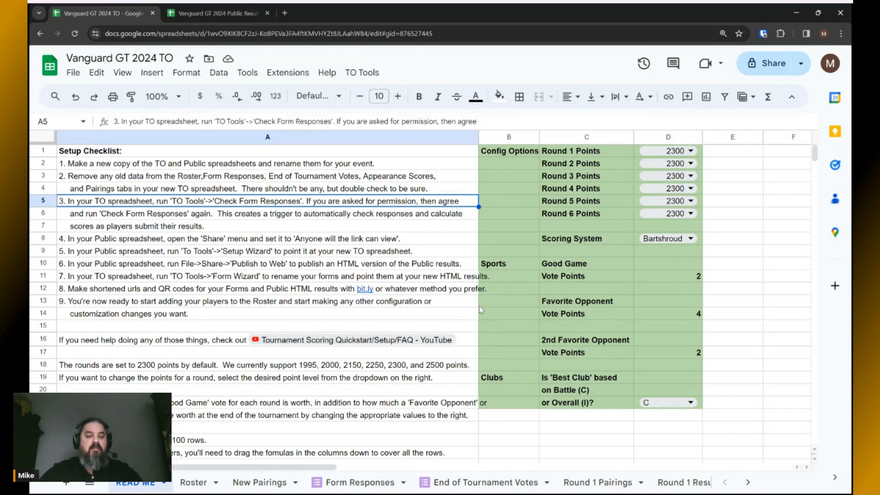
Rerun Check Form Responses until it finishes, then select checklist step 4 in A8.
left_click(369, 75)
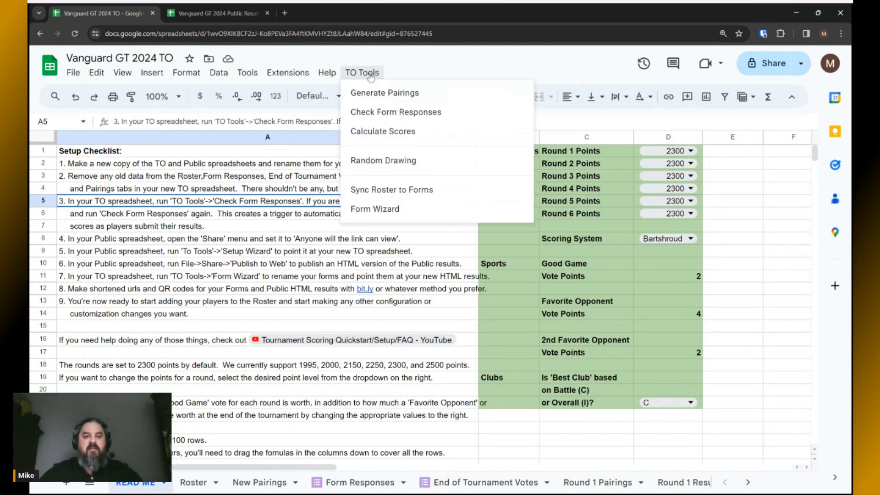
left_click(374, 116)
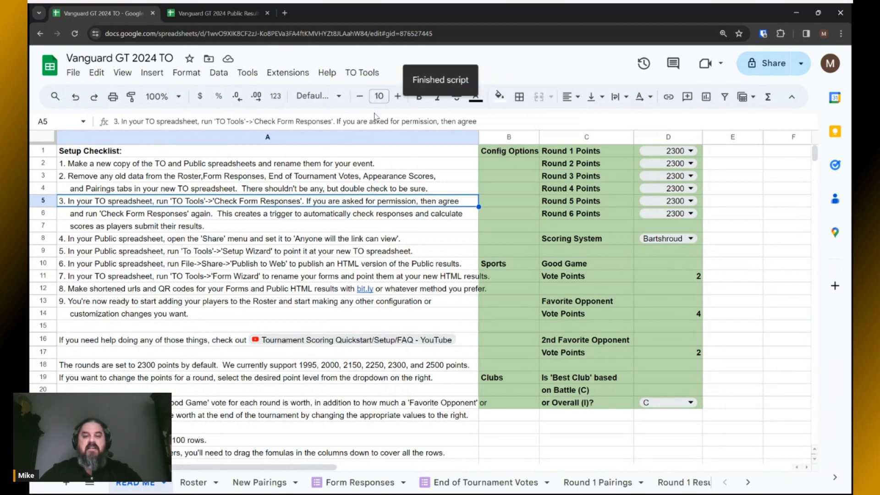
key("alt+Tab")
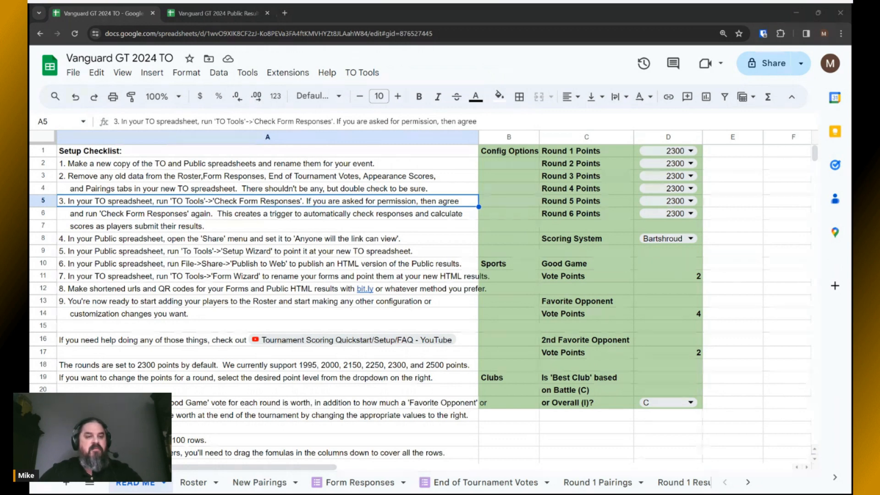
left_click(374, 114)
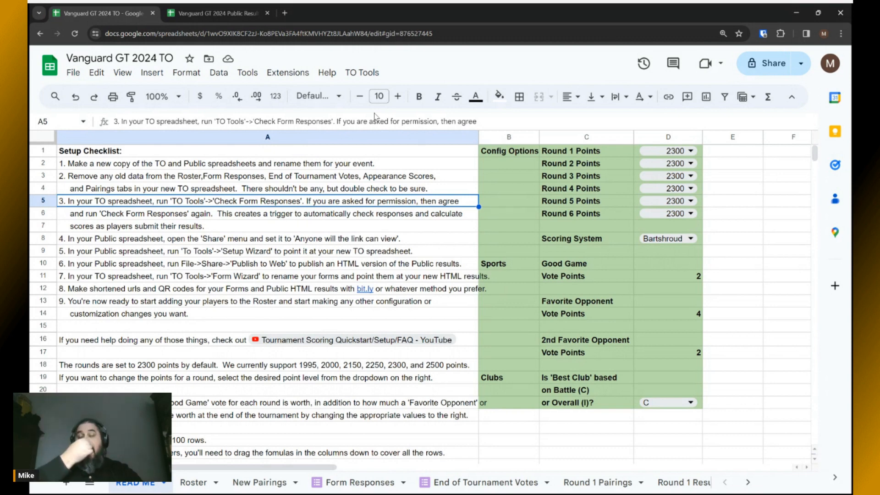
key("alt+Tab")
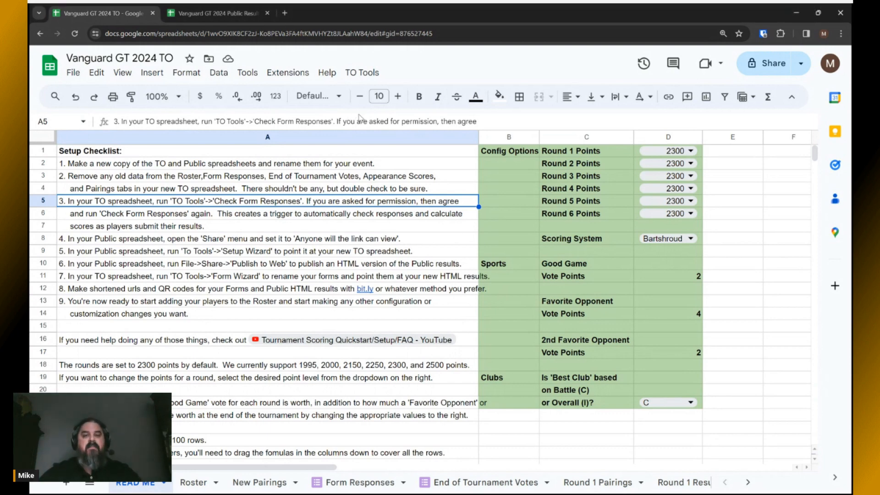
key("alt+Tab")
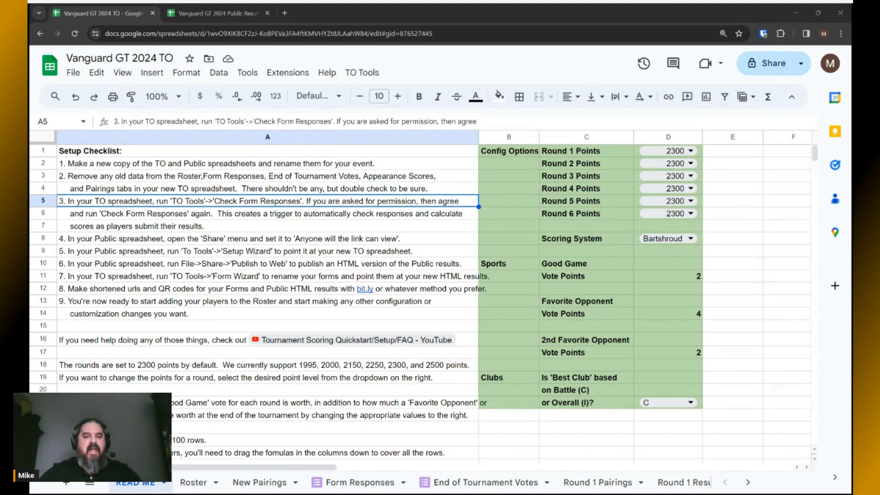
key("alt+Tab")
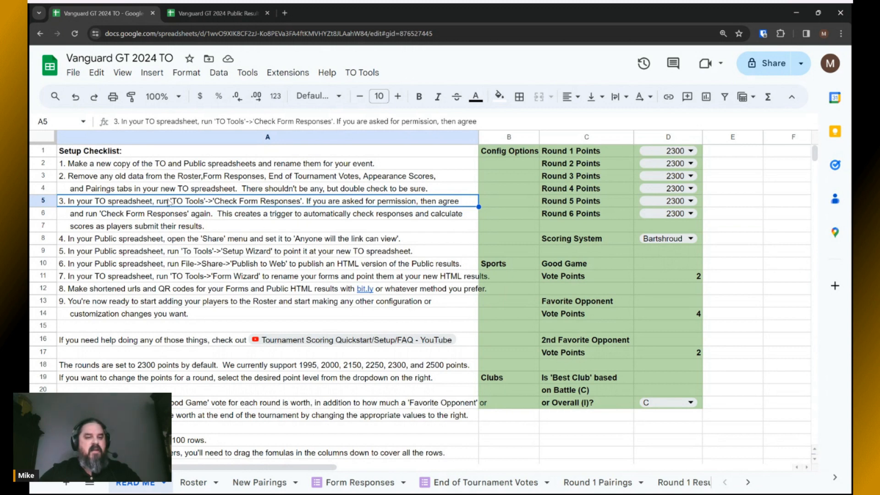
left_click(170, 242)
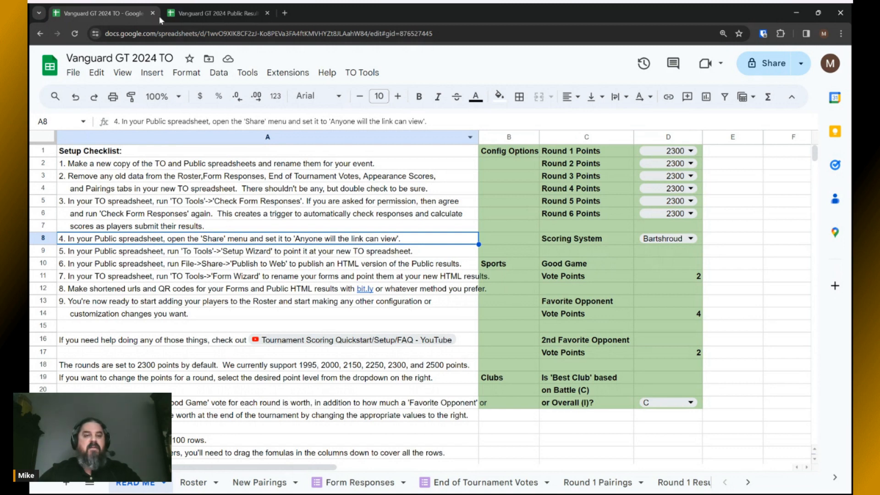
left_click(209, 14)
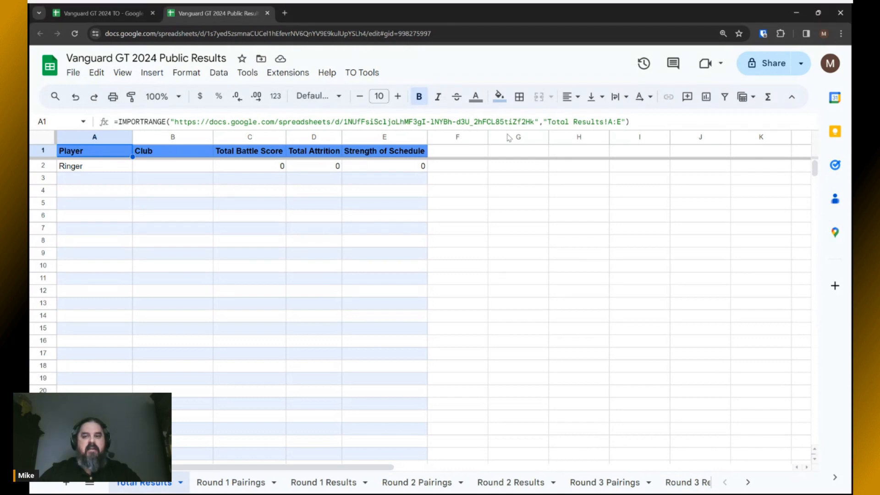
left_click(771, 66)
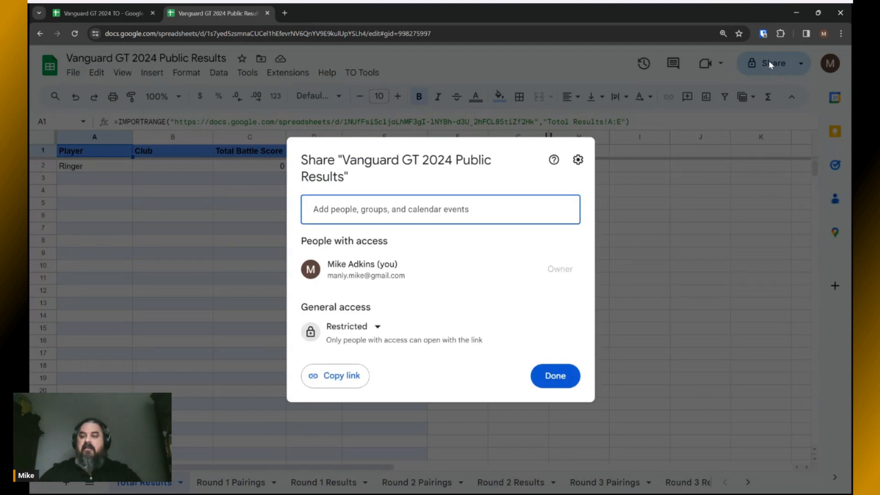
left_click(370, 327)
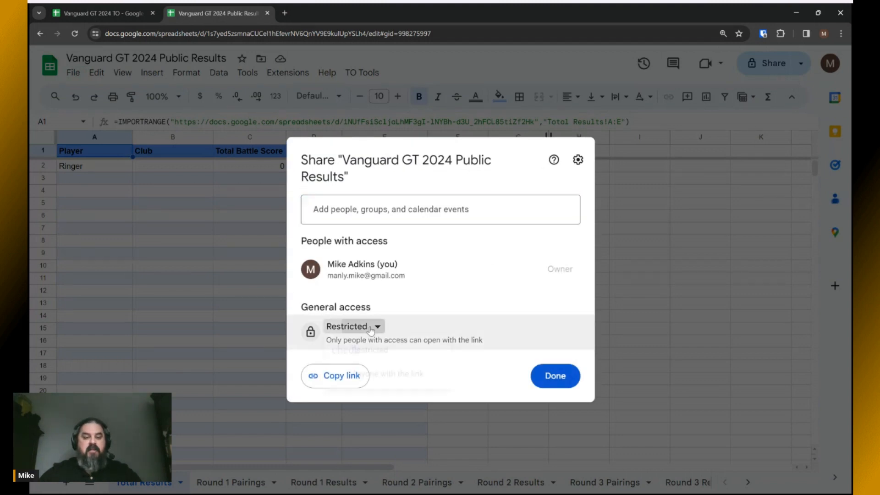
left_click(369, 383)
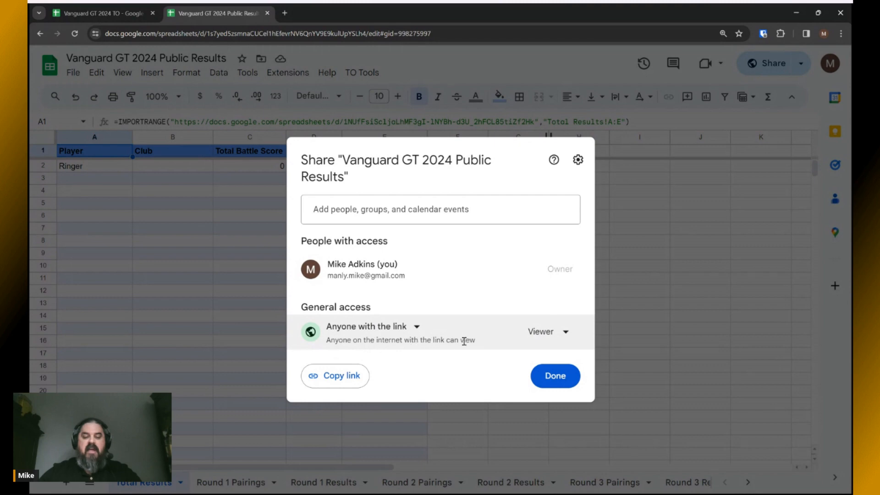
left_click(549, 380)
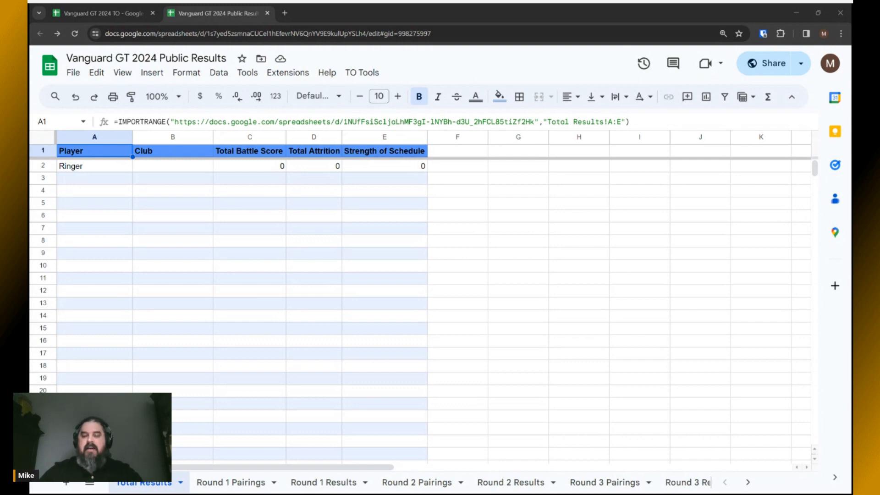
key("alt+Tab")
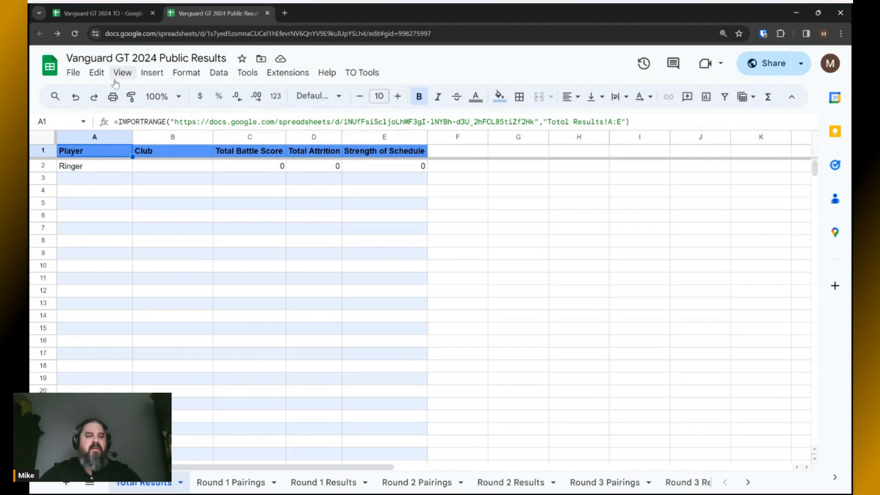
key("alt+Tab")
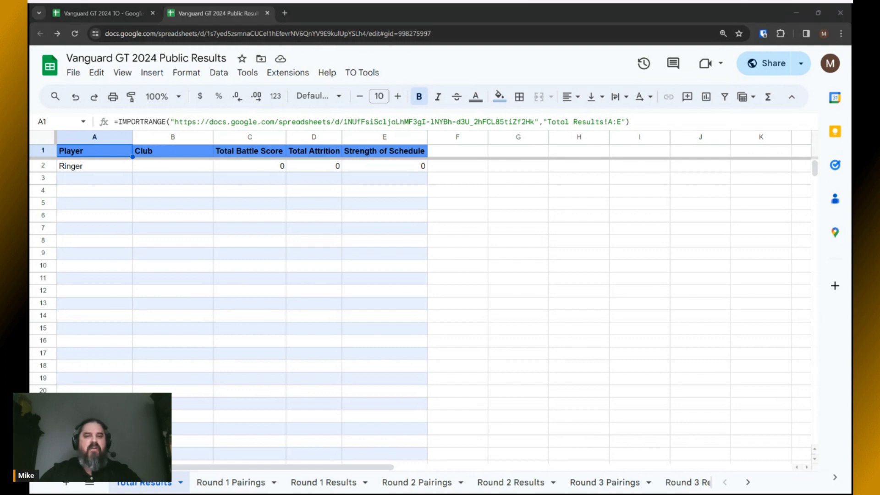
key("alt+Tab")
Read checklist step 5, then authorize and rerun the Public Results Setup Wizard from TO Tools.
left_click(90, 17)
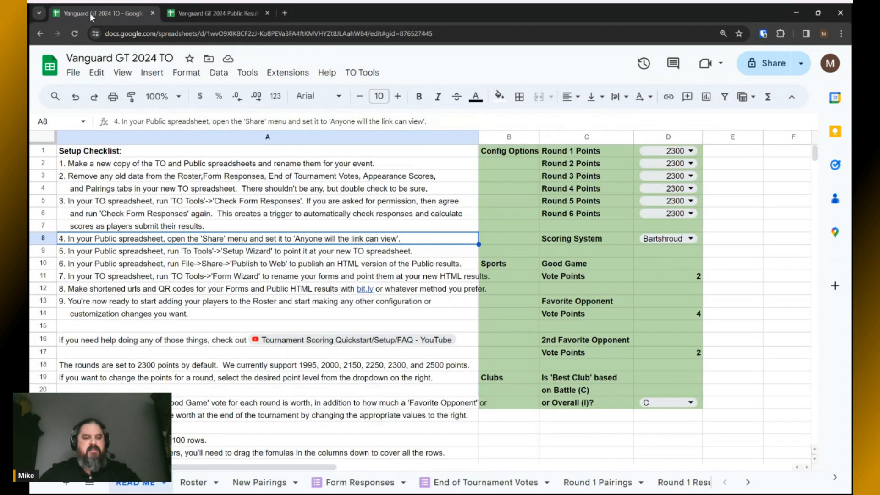
left_click(214, 253)
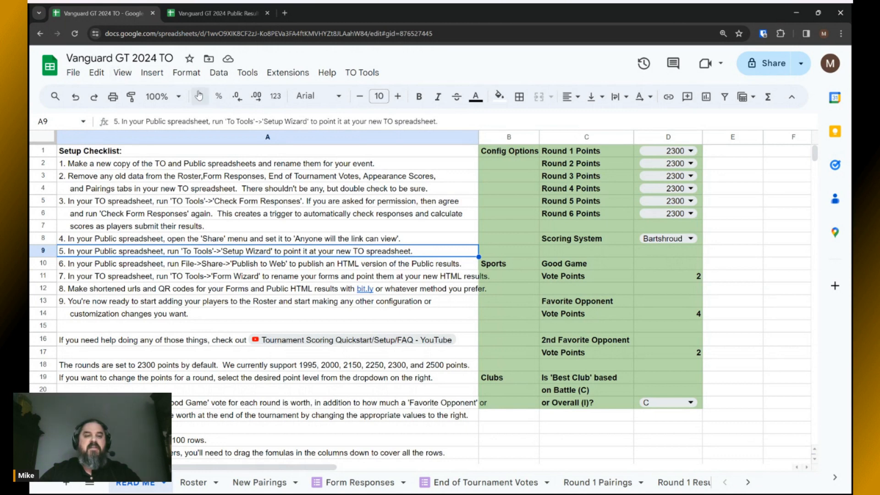
left_click(210, 14)
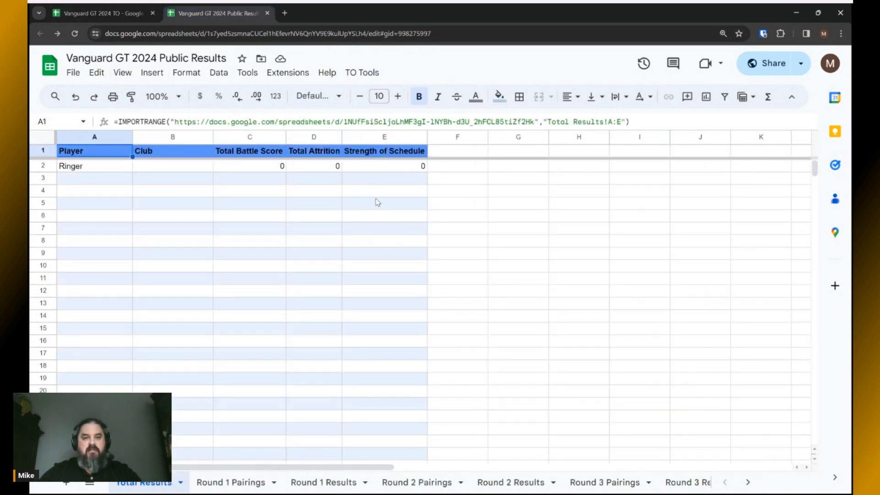
left_click(360, 73)
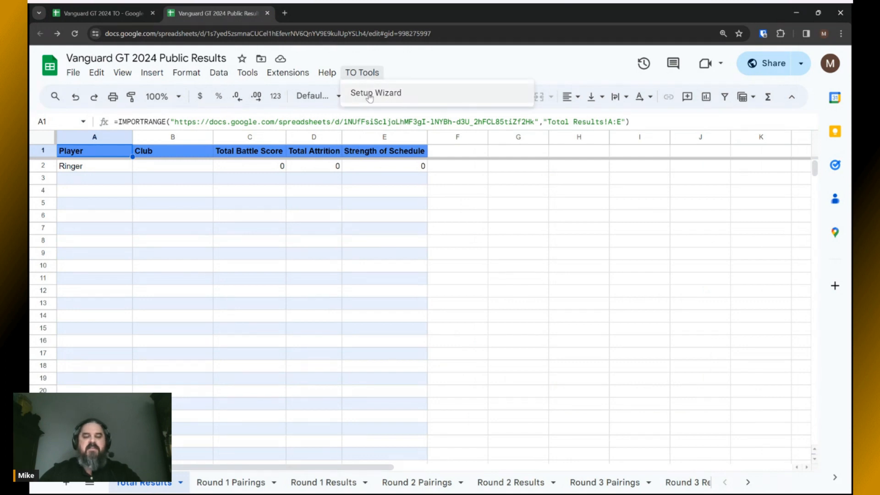
left_click(369, 95)
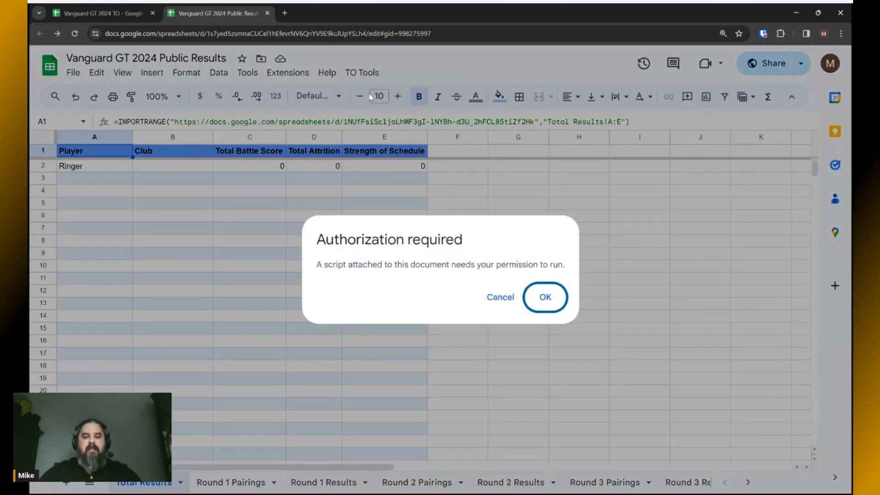
left_click(545, 297)
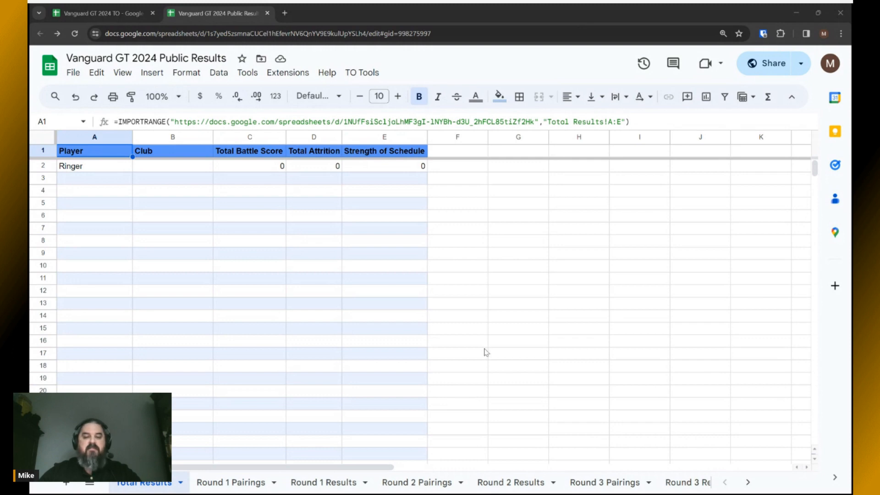
left_click(364, 73)
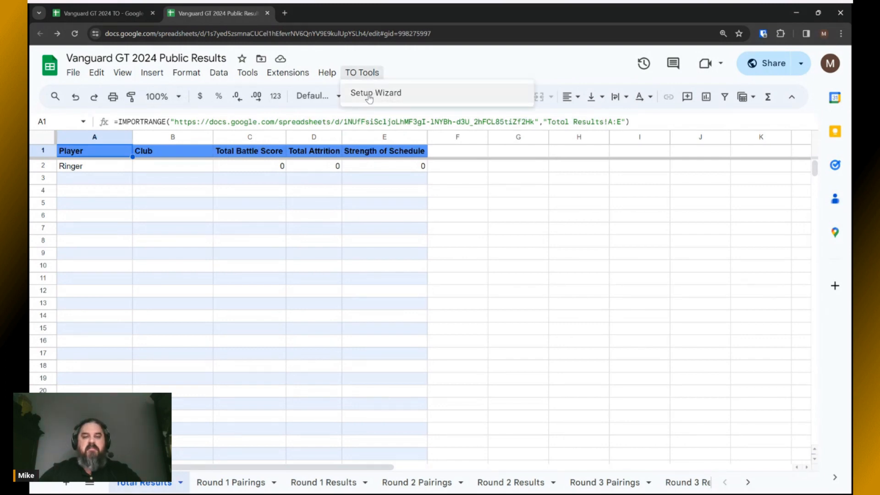
left_click(369, 95)
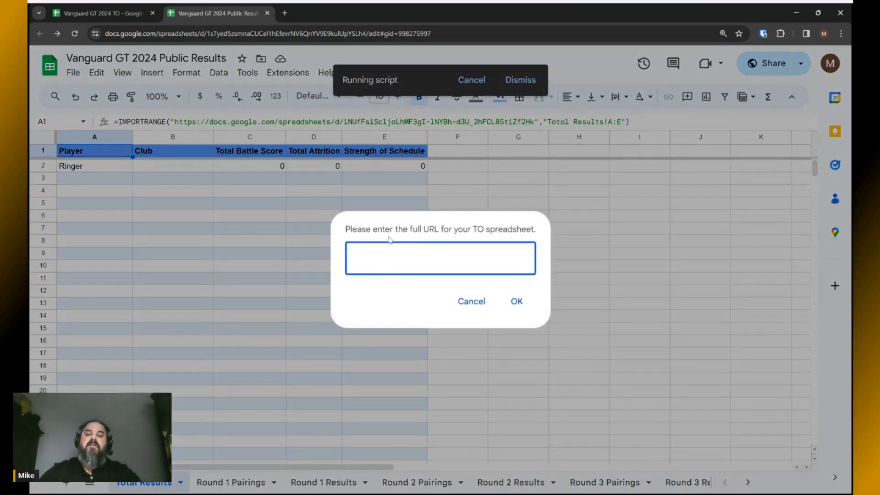
Paste the Vanguard GT 2024 TO spreadsheet URL into the Setup Wizard prompt and confirm.
left_click(102, 15)
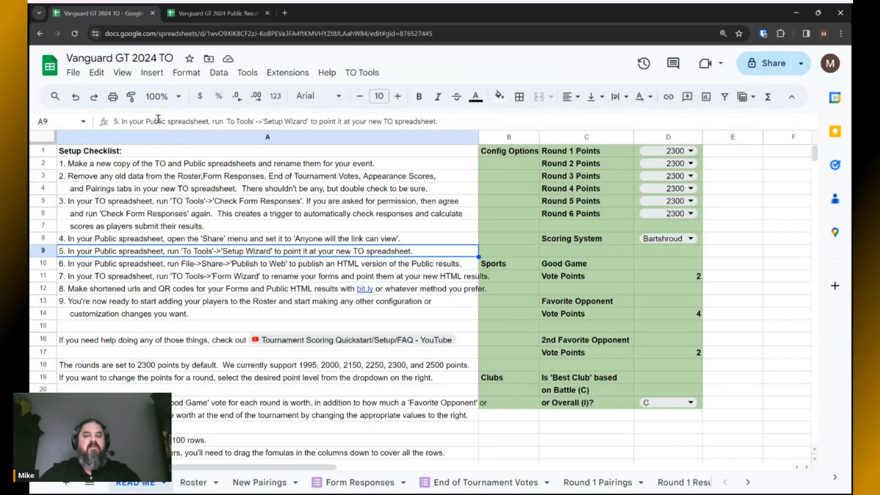
left_click(112, 35)
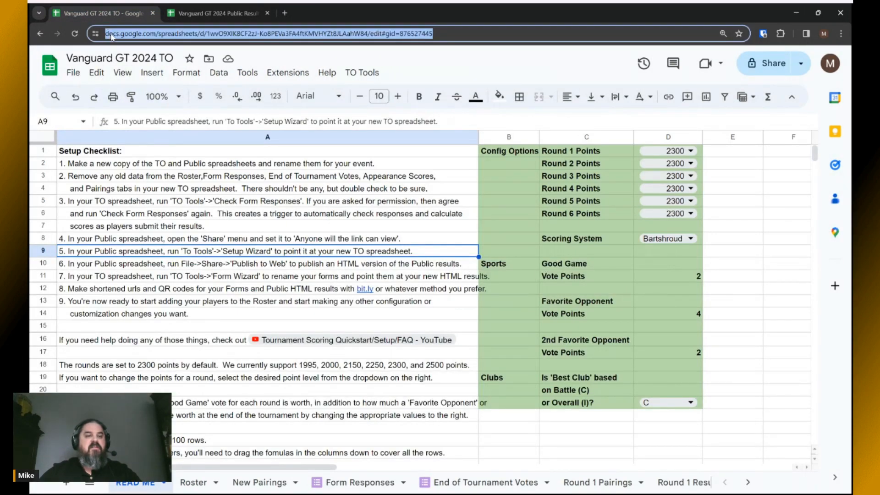
left_click(111, 34)
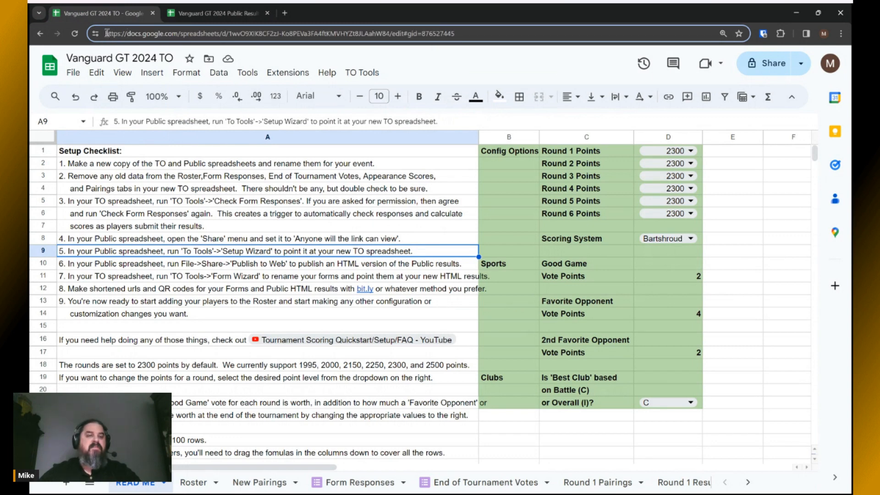
left_click_drag(107, 33, 391, 35)
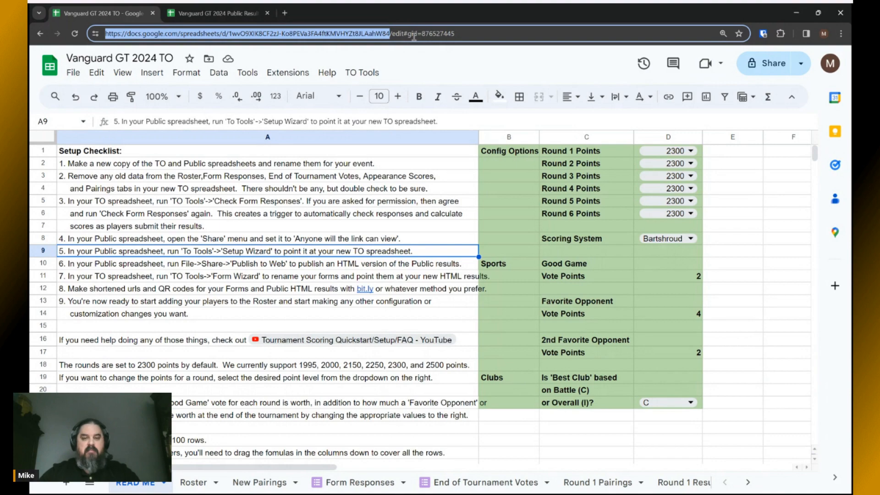
key("alt+Tab")
key("alt+Tab")
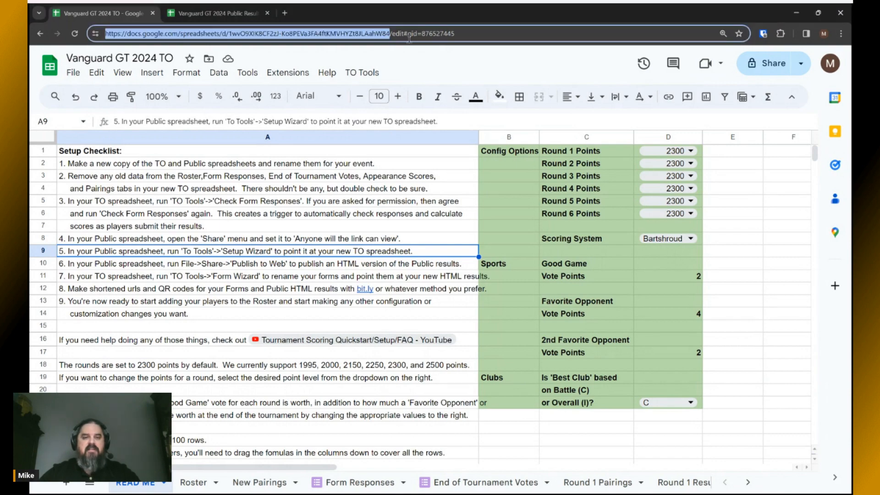
left_click(215, 13)
left_click(393, 260)
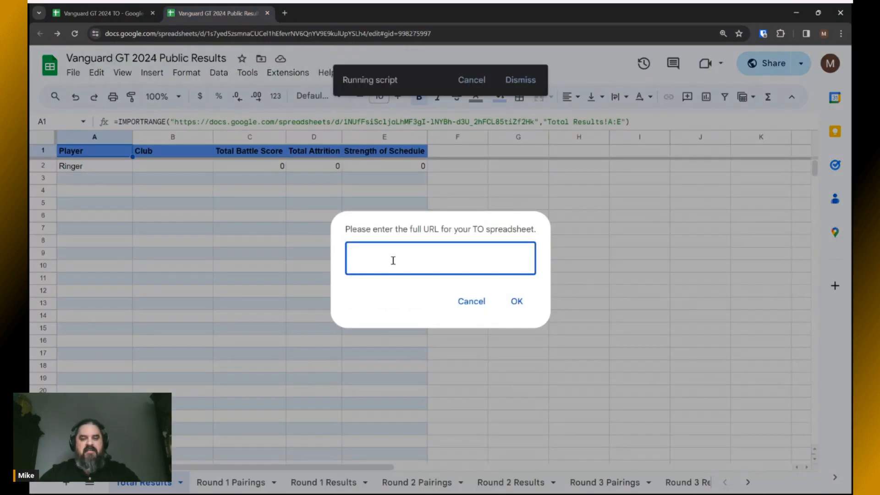
key("ctrl+v")
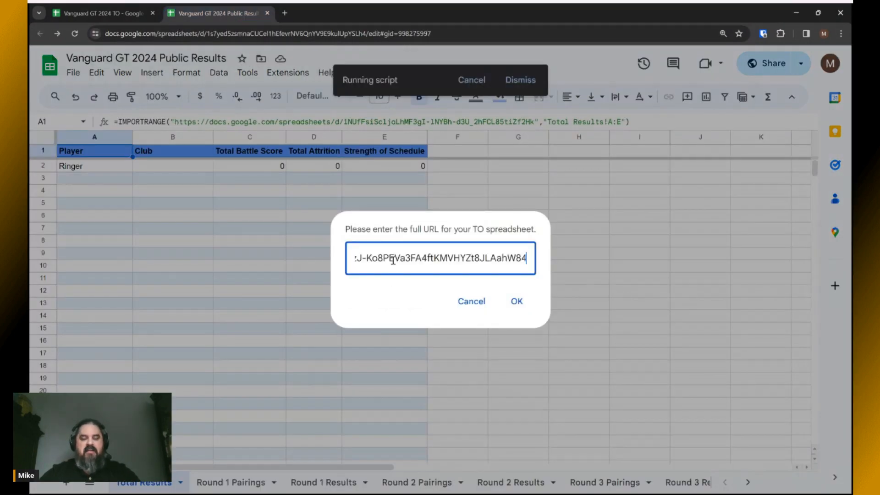
left_click(517, 302)
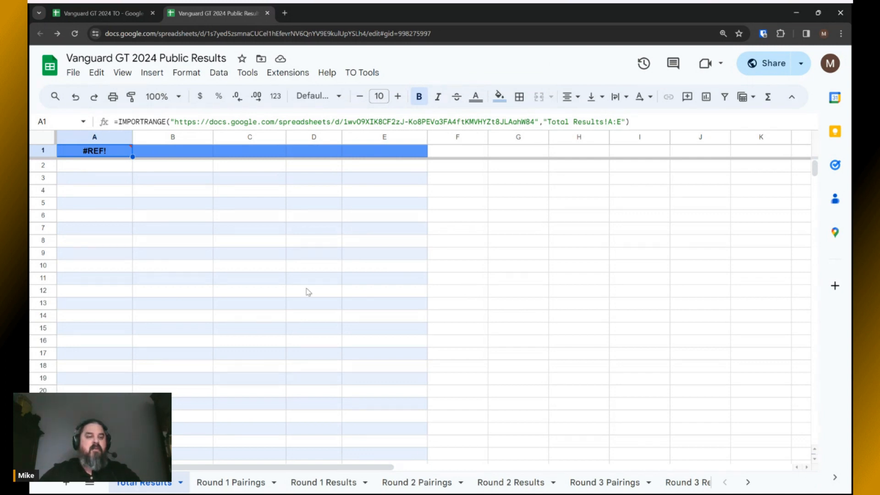
Allow access from the #REF! in A1 so Public Results can import from the TO spreadsheet.
mouse_move(98, 153)
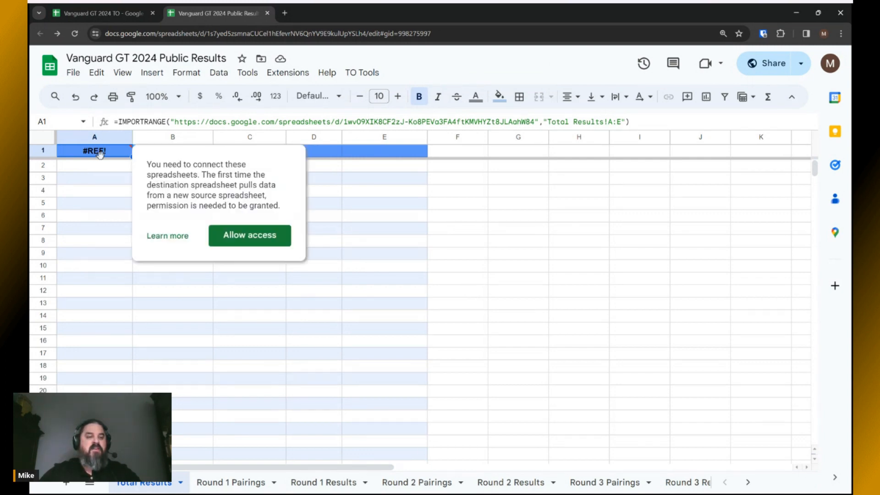
left_click(248, 236)
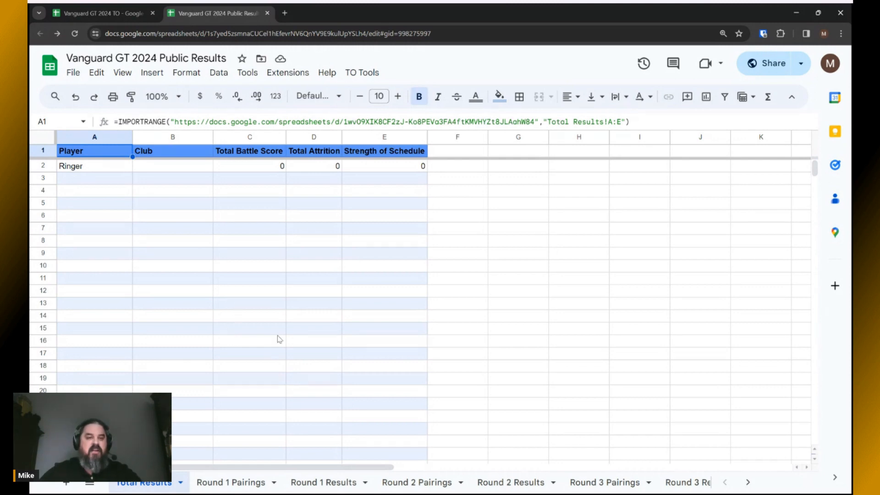
left_click(111, 12)
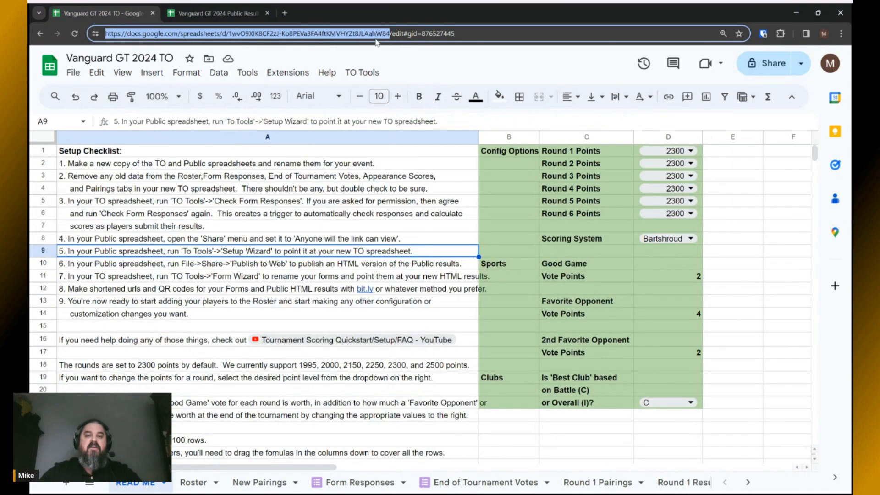
left_click(215, 13)
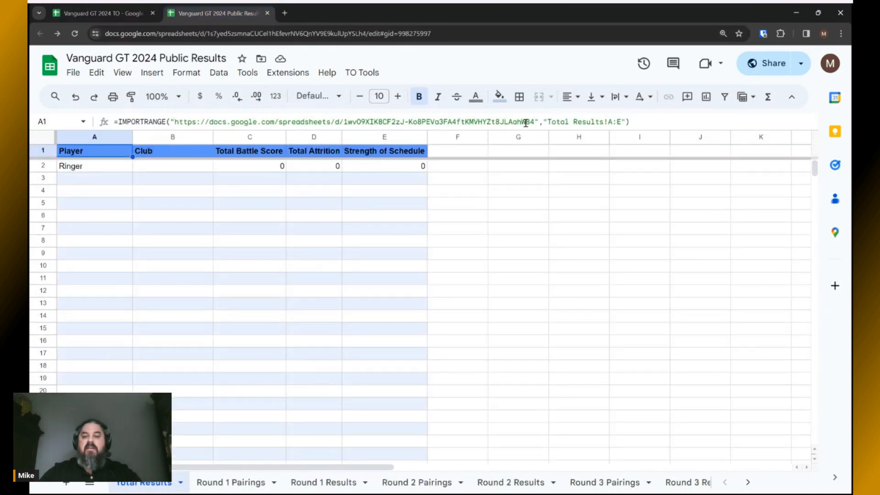
Check the imported headers on Round 1 Pairings and Round 1 Results, ending on Total Results.
left_click(231, 482)
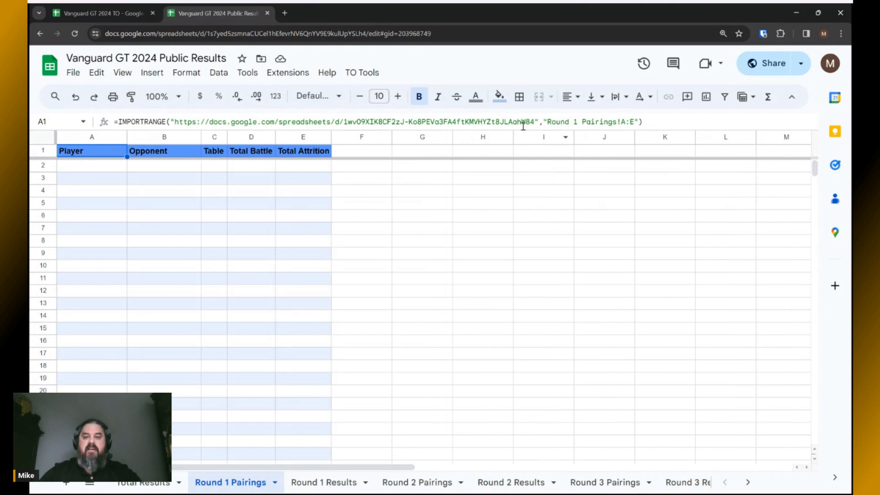
left_click(340, 484)
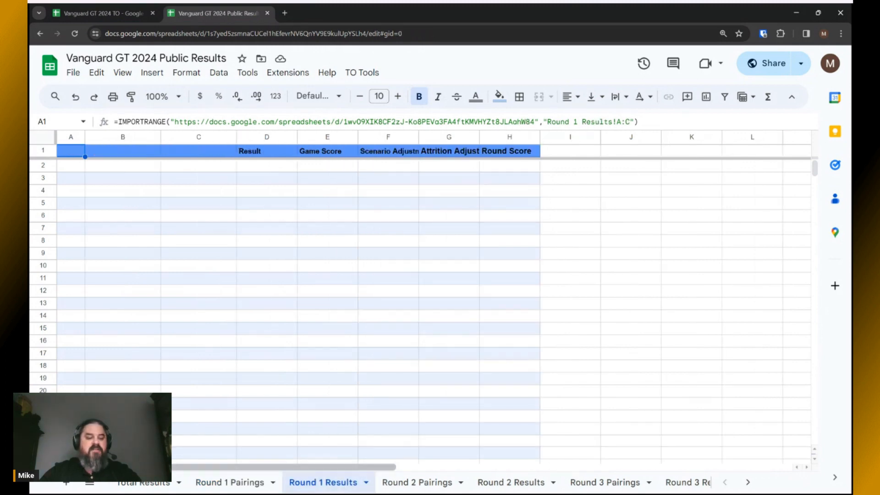
scroll(284, 484, "down", 6)
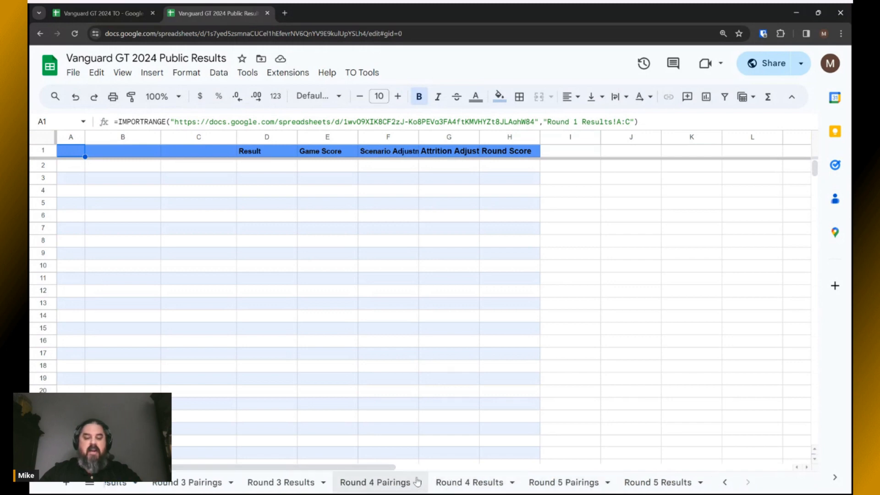
scroll(413, 484, "up", 6)
left_click(142, 482)
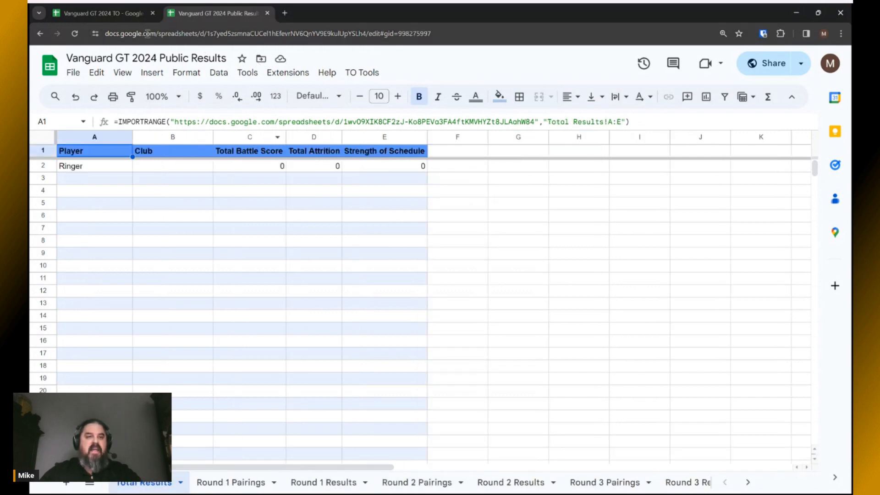
Return to the Vanguard GT 2024 TO checklist and select cell A10, step 6 on publishing results.
left_click(107, 15)
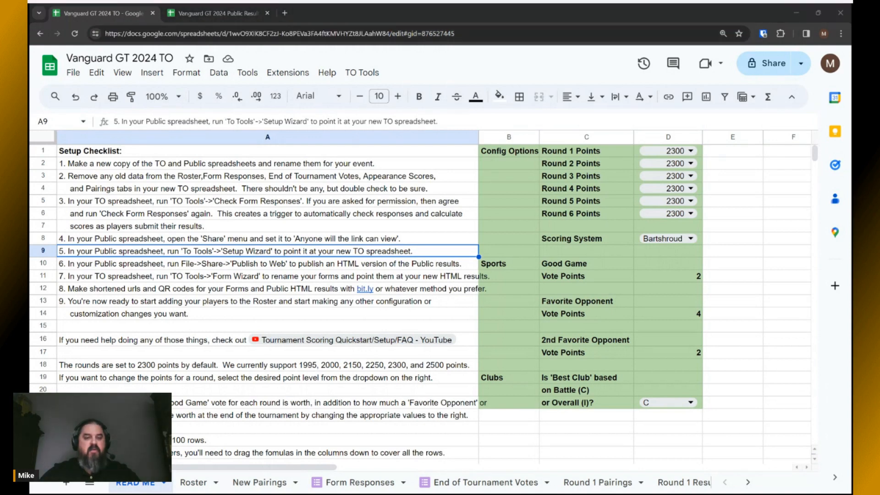
key("alt+Tab")
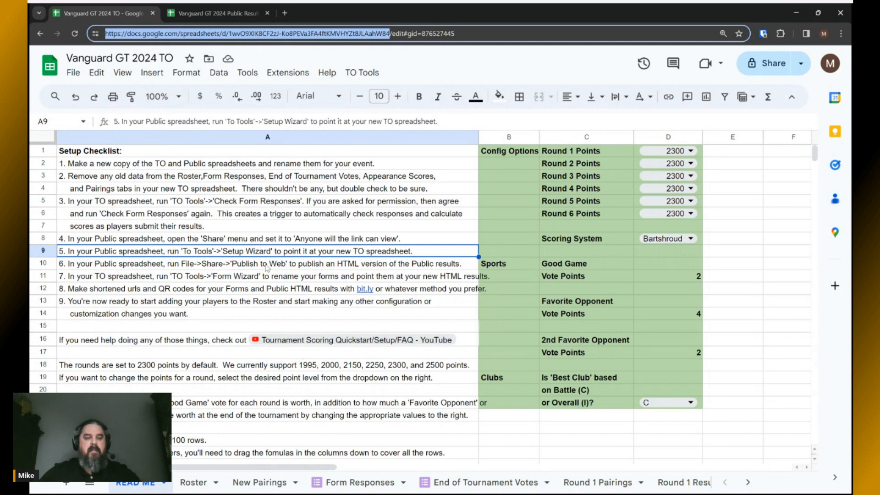
left_click(264, 267)
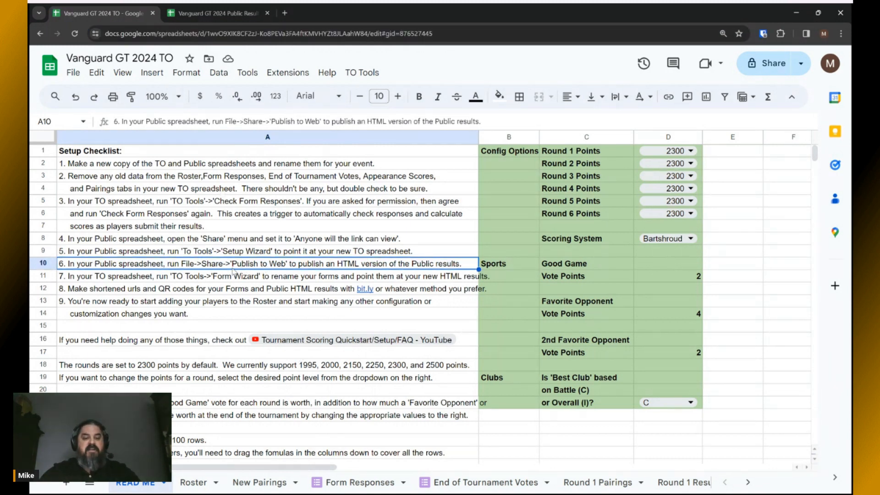
Open the Publish to web settings for the Vanguard GT 2024 Public Results spreadsheet.
left_click(188, 14)
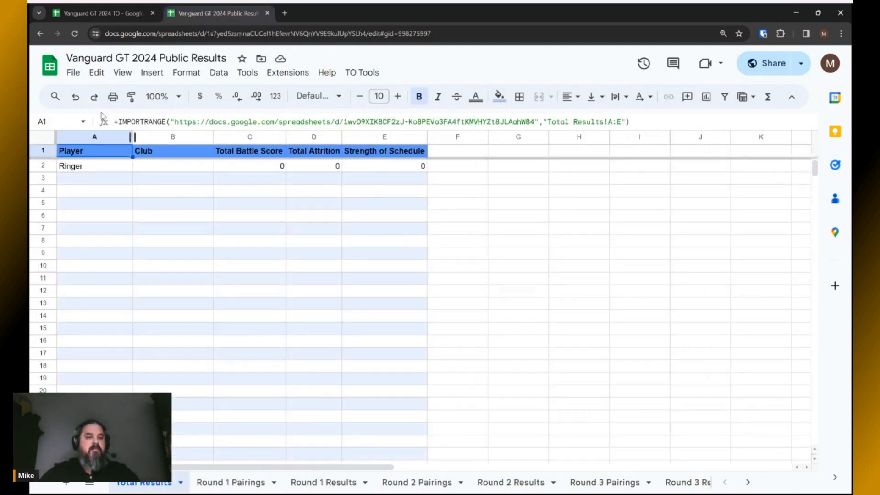
left_click(74, 73)
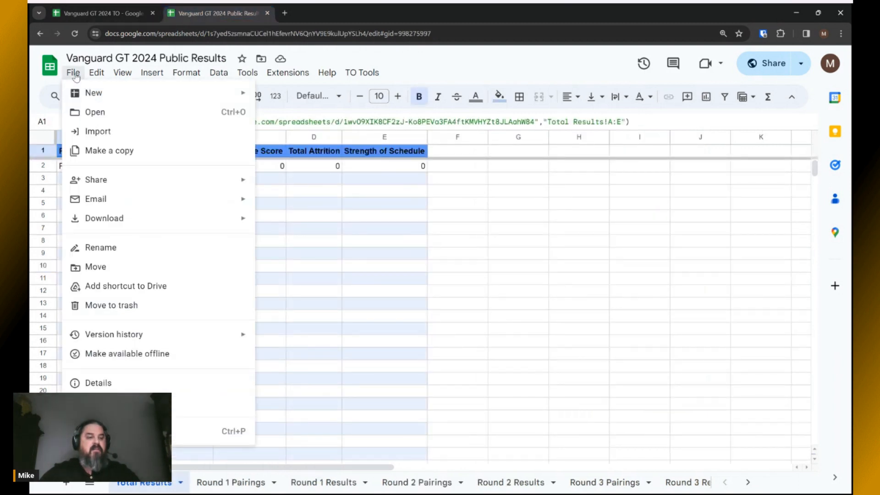
mouse_move(78, 186)
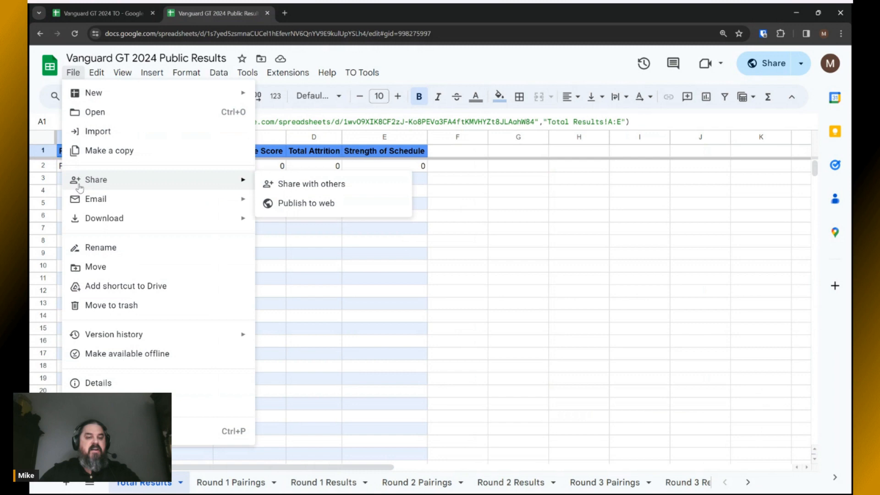
left_click(303, 206)
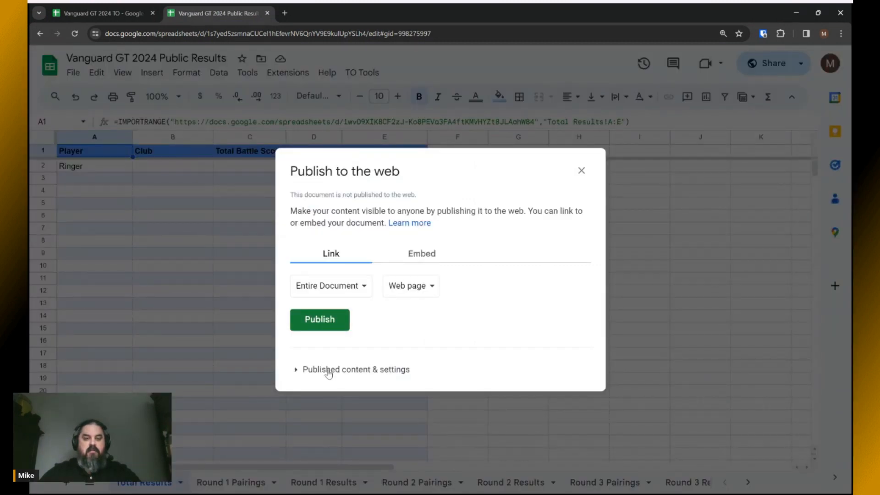
left_click(327, 325)
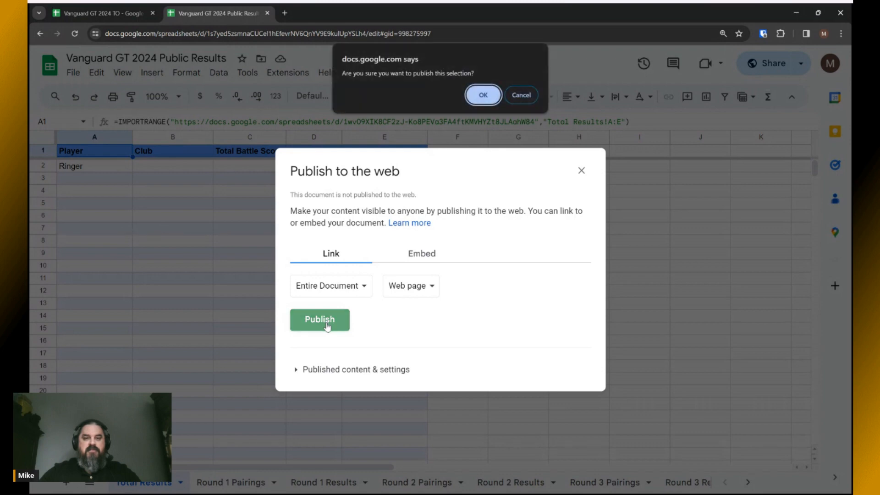
left_click(522, 95)
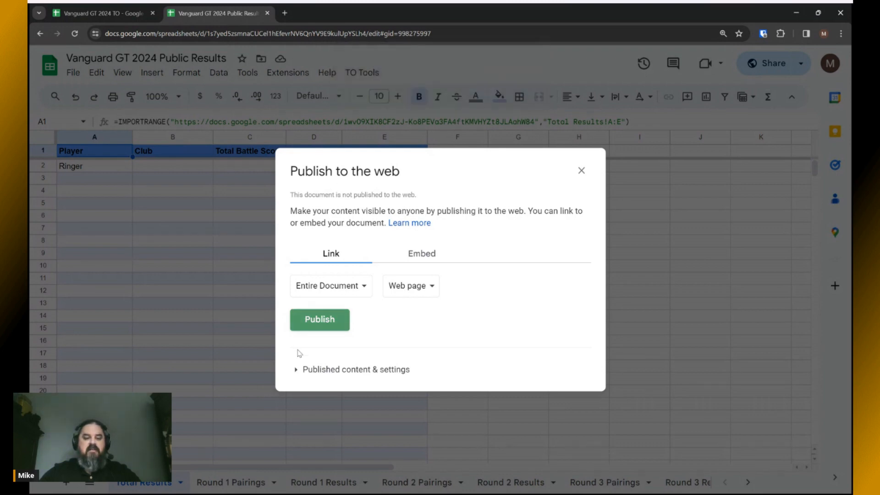
Publish the entire Public Results document to the web under Published content & settings.
left_click(297, 370)
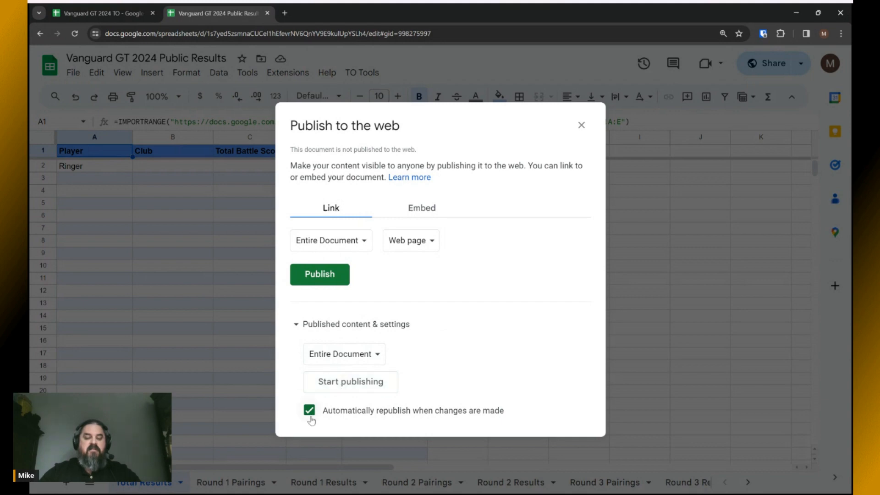
left_click(341, 383)
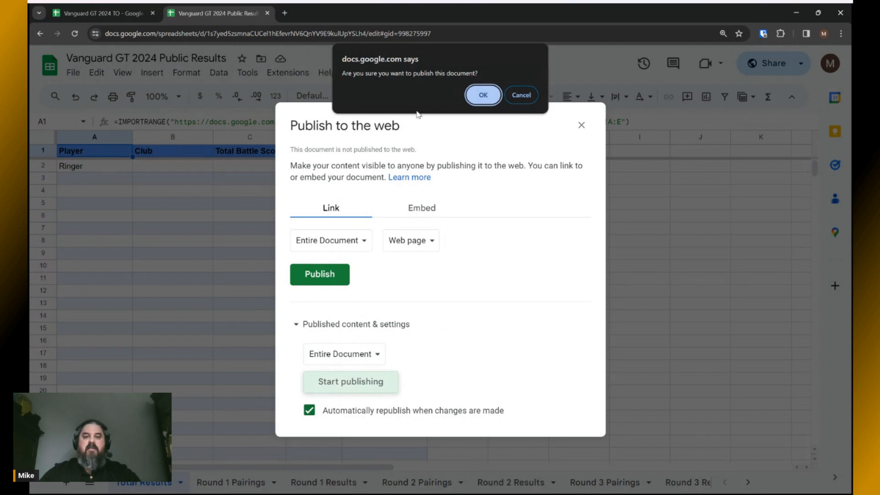
left_click(484, 98)
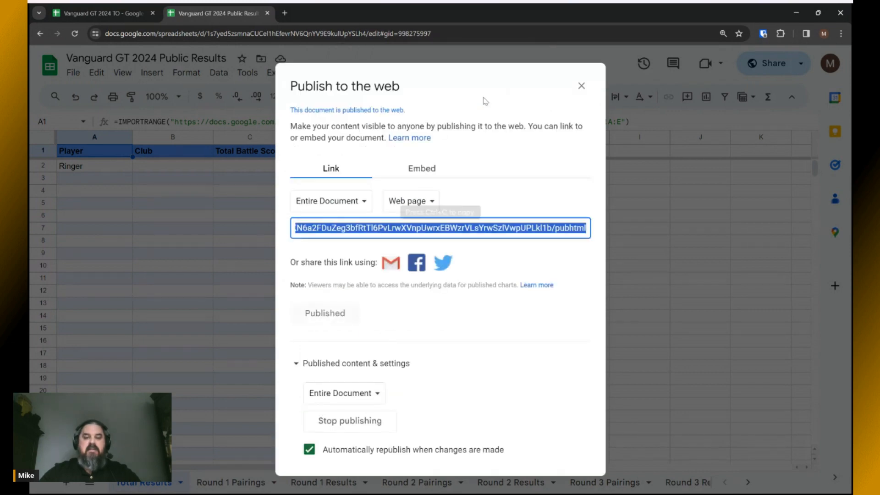
Copy the published link, close the publishing dialog and open a new browser tab.
triple_click(412, 230)
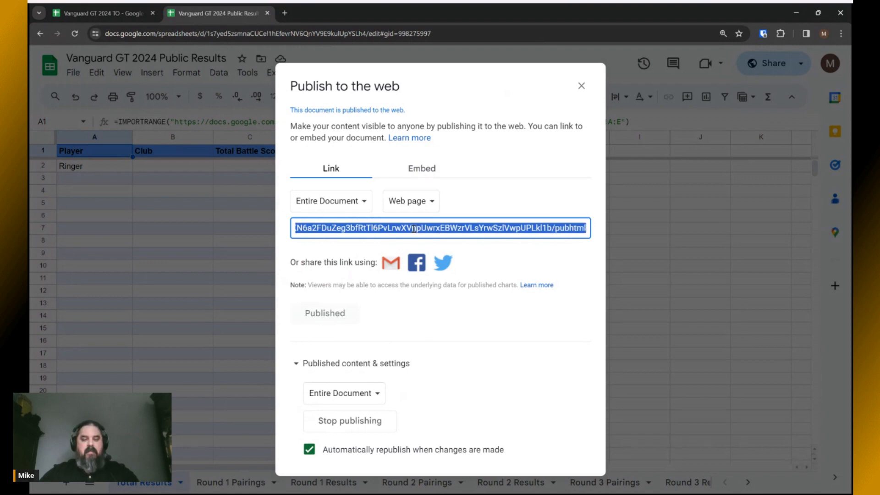
left_click(581, 86)
left_click(285, 13)
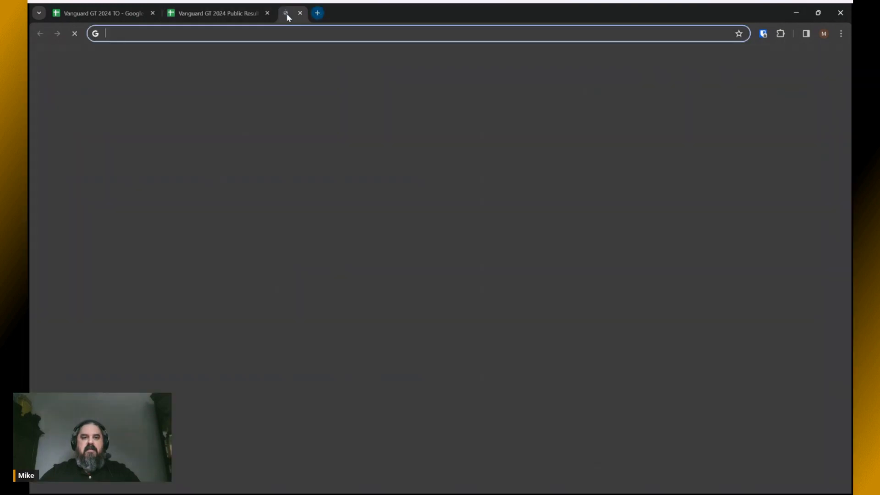
Load the published Public Results link in the new tab.
type("https://docs.google.com/spreadsheets/d/e/2PACX-1vS33x8RPy36dZJFMch5l1MWKN6a2FDuZeg3bfRtTl6PvLrwXVnpUwrxEBWzrVLsYrwSzlVwpUPLkl1b/pubhtml")
key("Return")
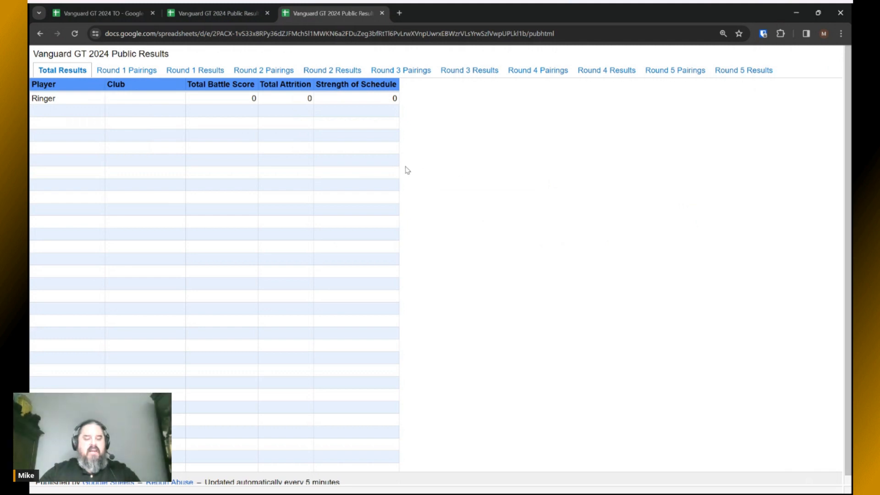
left_click(217, 14)
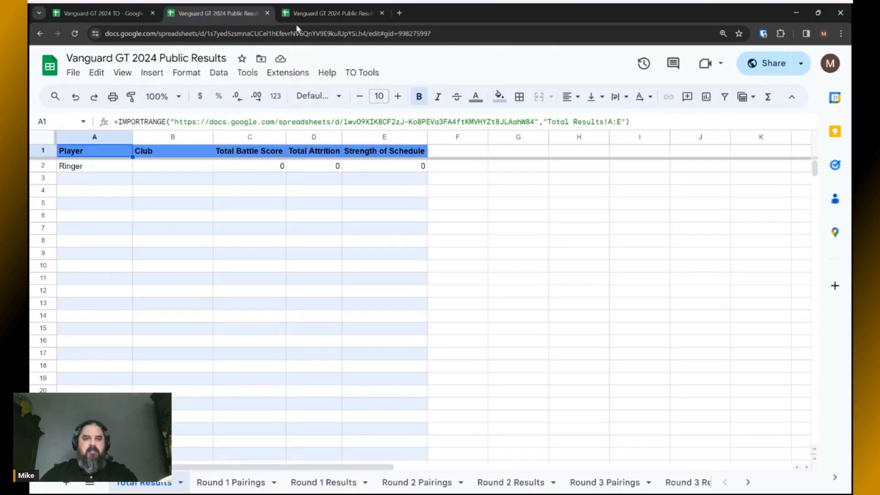
left_click(314, 13)
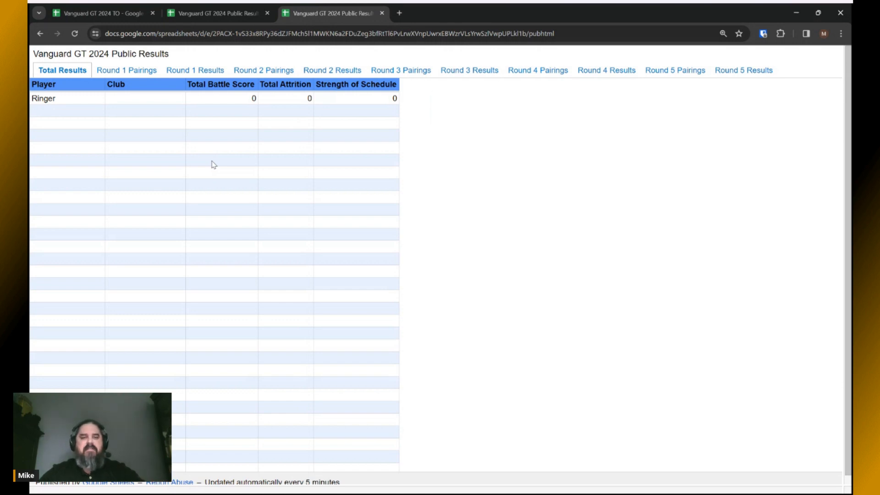
Browse the Round 1 and Round 2 Pairings and Results pages, ending on Total Results.
left_click(126, 70)
left_click(188, 71)
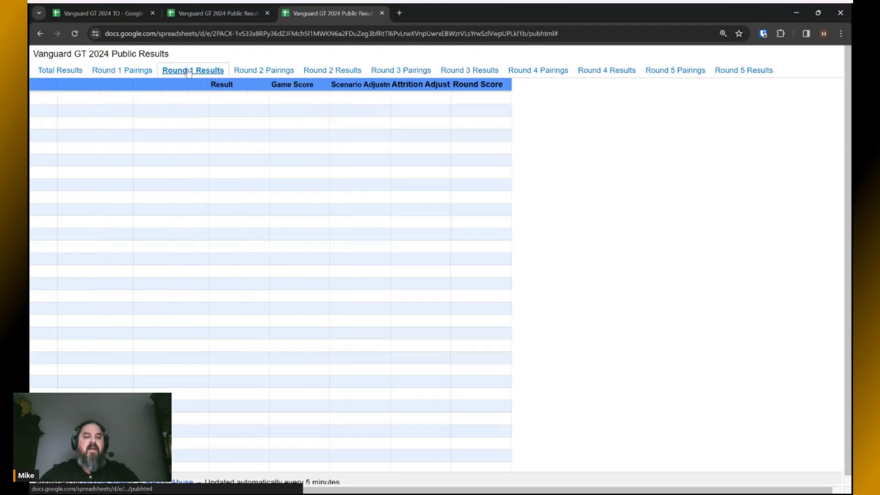
left_click(264, 70)
left_click(331, 70)
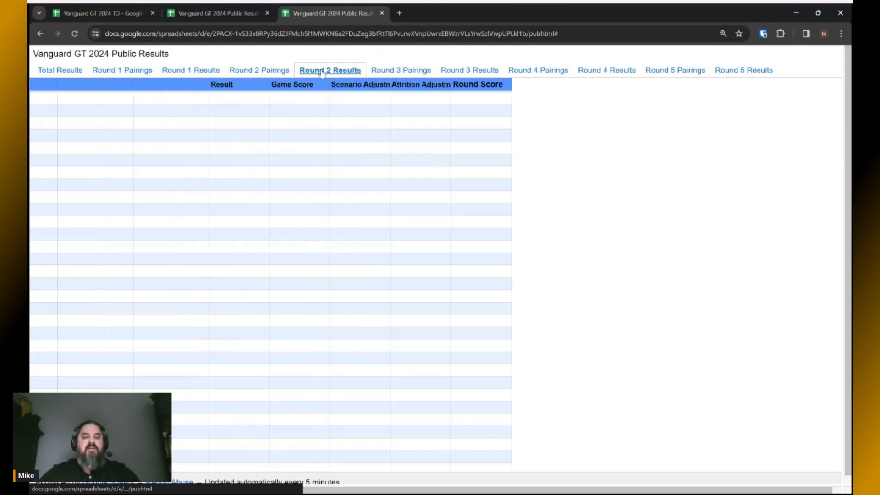
left_click(58, 71)
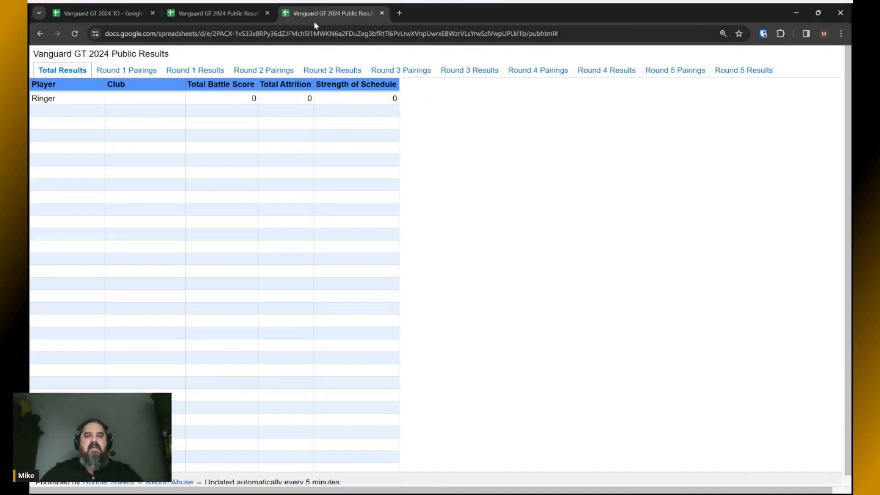
left_click(93, 14)
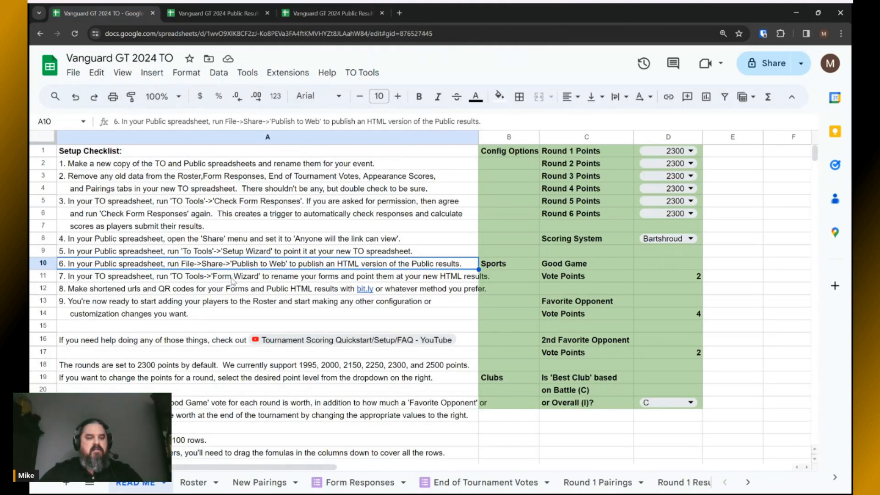
From the Form Responses sheet, open the live KoW Game Results form via Manage form.
left_click(231, 279)
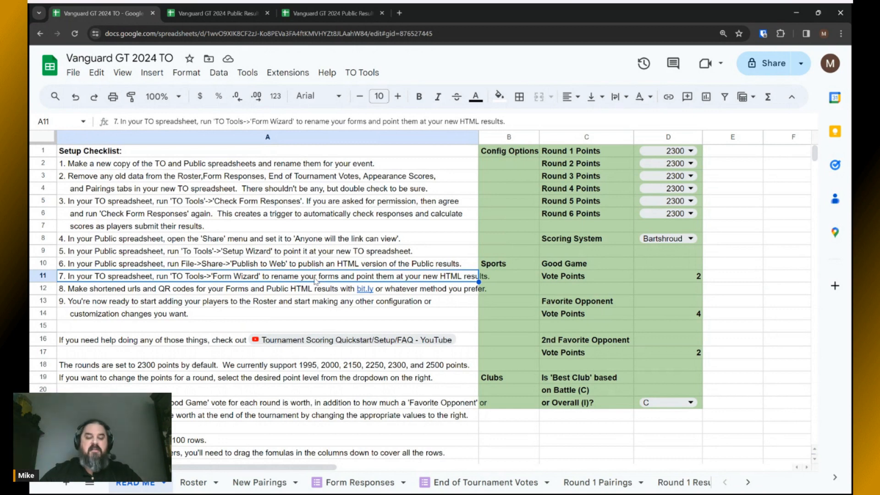
left_click(368, 483)
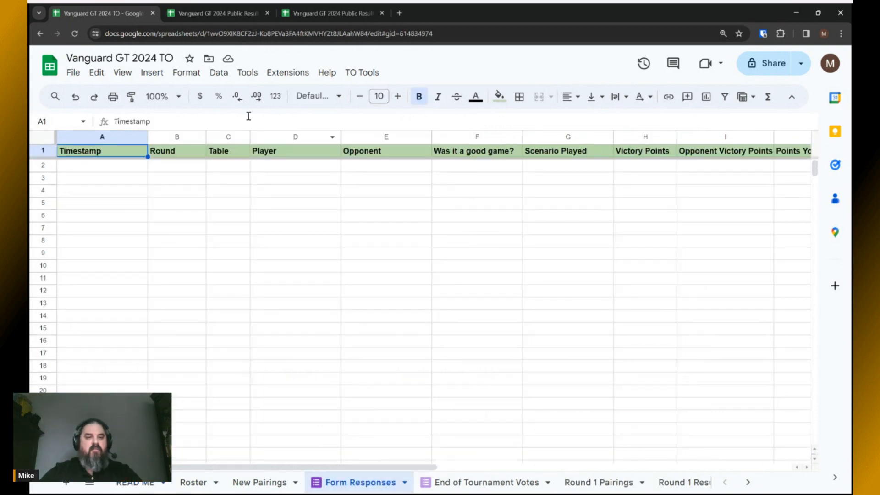
left_click(244, 74)
mouse_move(320, 112)
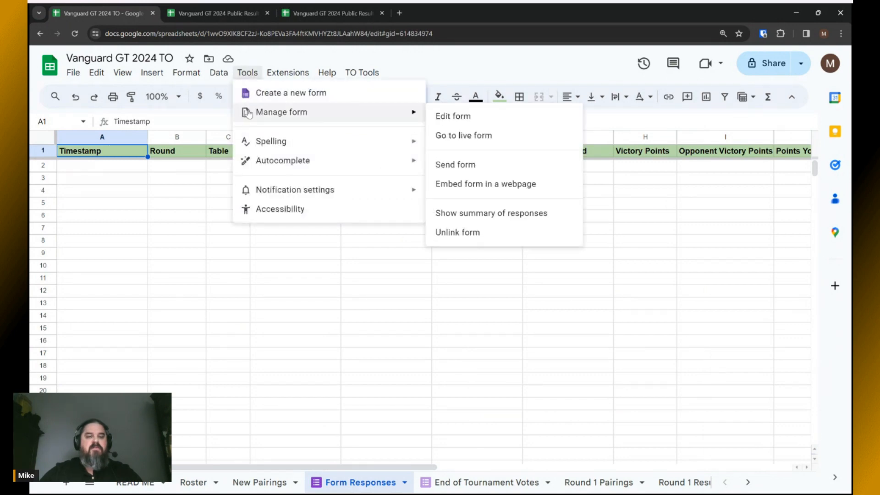
left_click(456, 137)
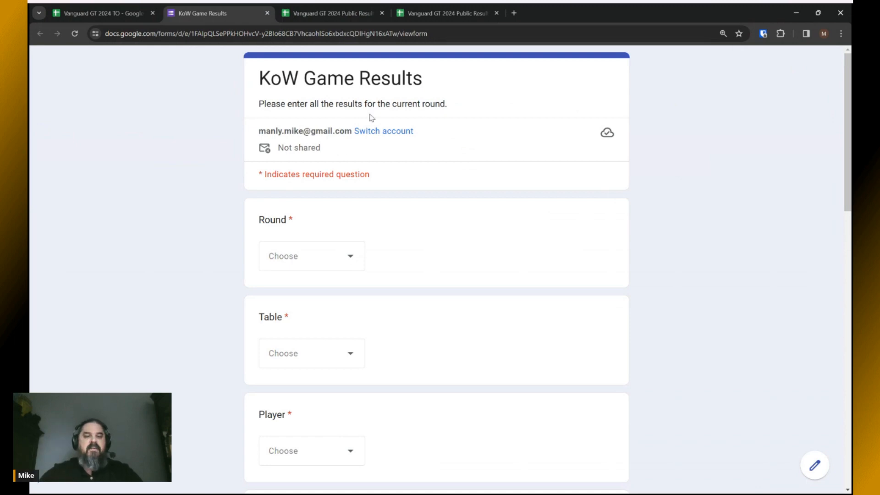
Check the form's title, then return to the TO spreadsheet's READ ME checklist.
left_click_drag(260, 77, 422, 80)
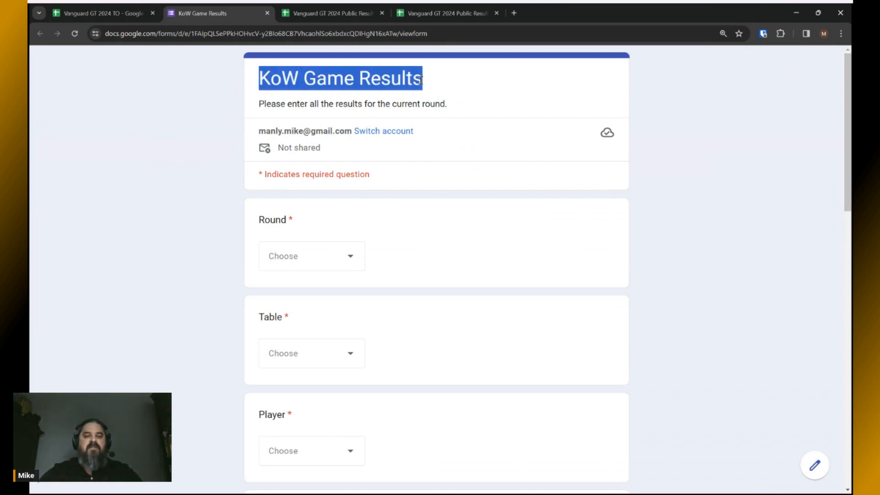
left_click(438, 83)
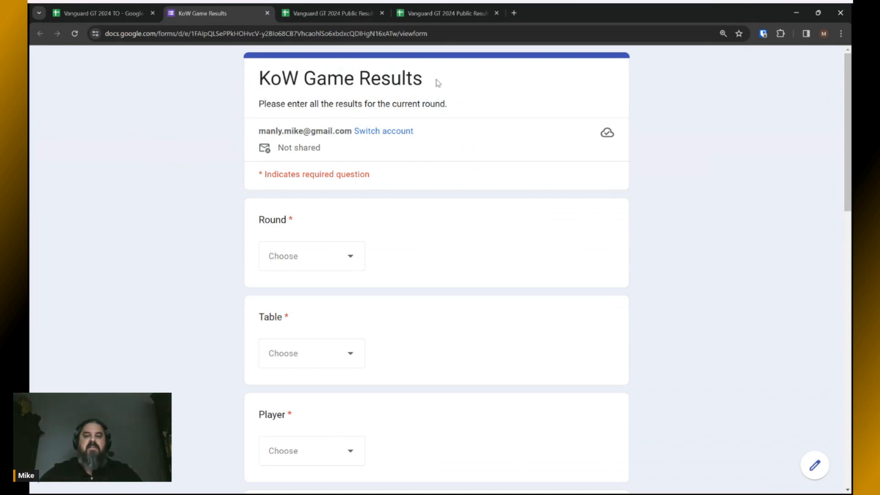
left_click(107, 14)
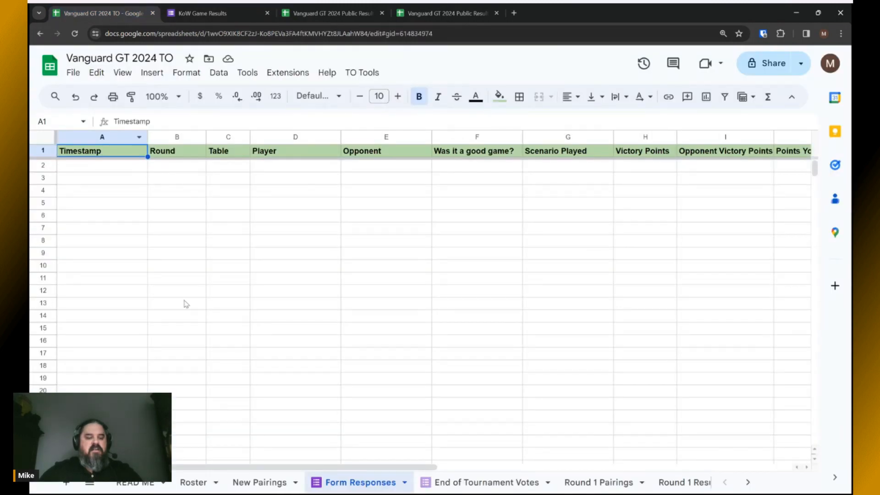
left_click(138, 488)
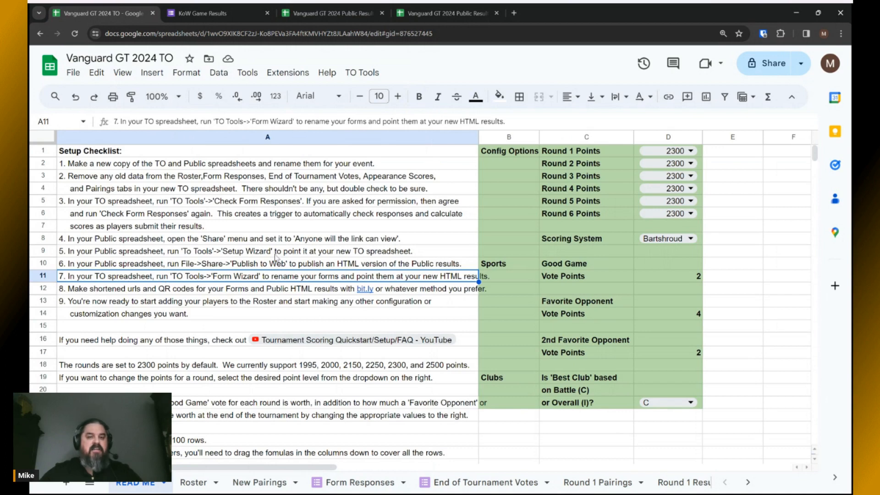
left_click(362, 72)
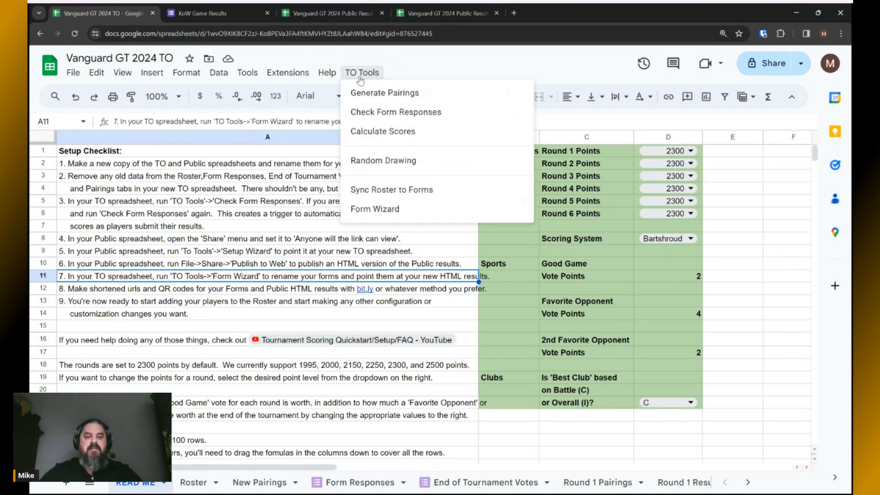
Start the Form Wizard and enter the event name Vanguard GT 2024.
left_click(370, 209)
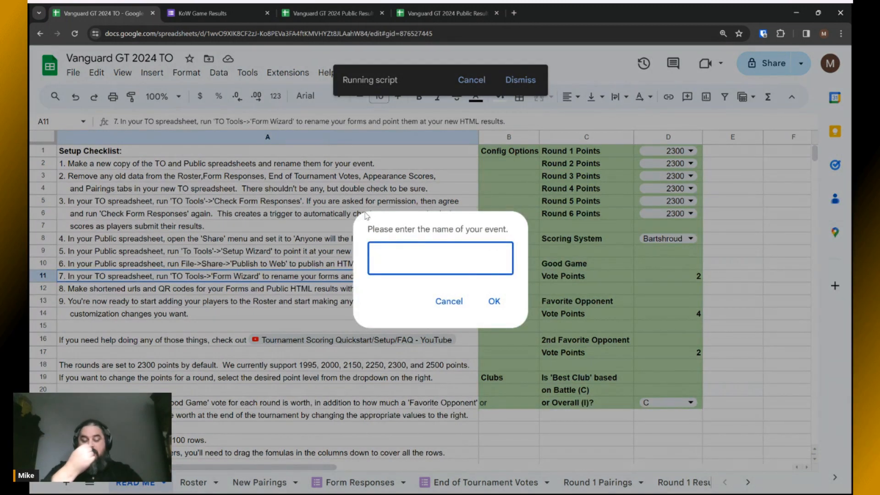
type("Vanguard GT")
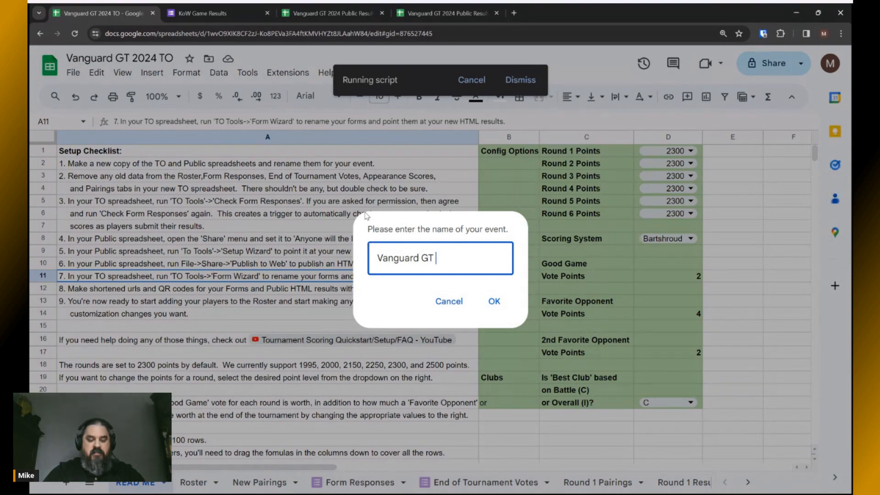
type(" 2024")
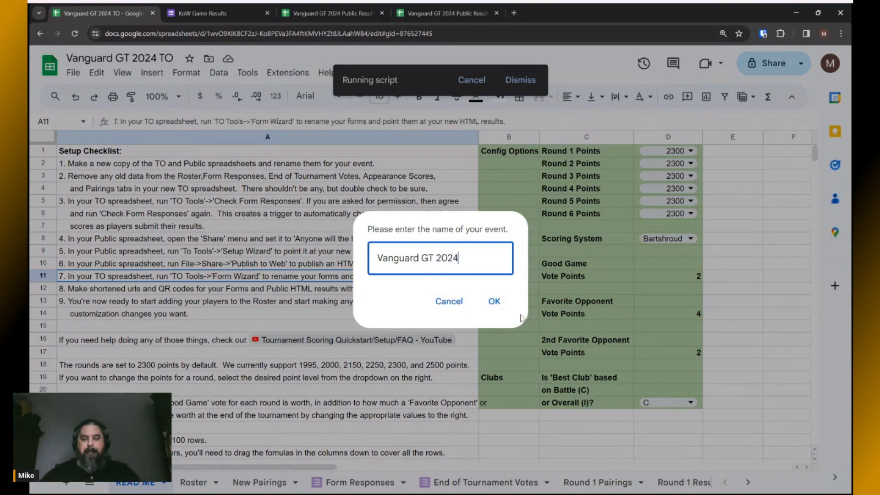
left_click(494, 302)
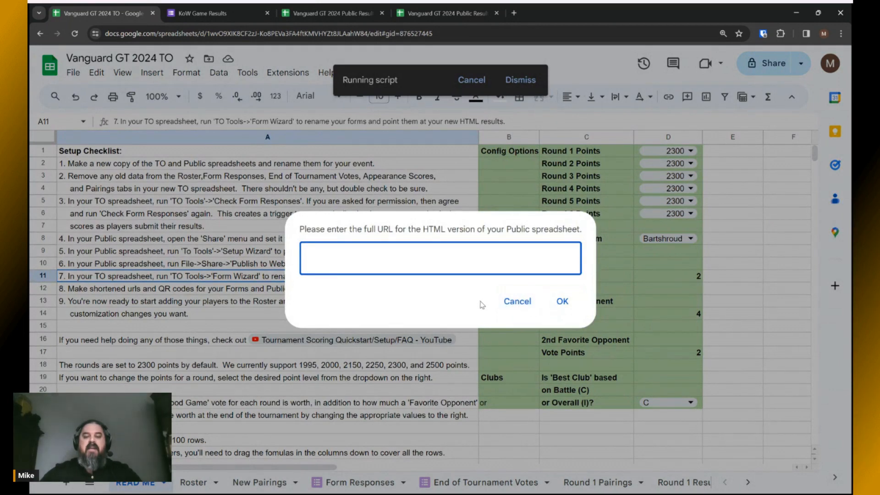
Supply the published Public Results web address as the wizard's HTML results link.
left_click(437, 10)
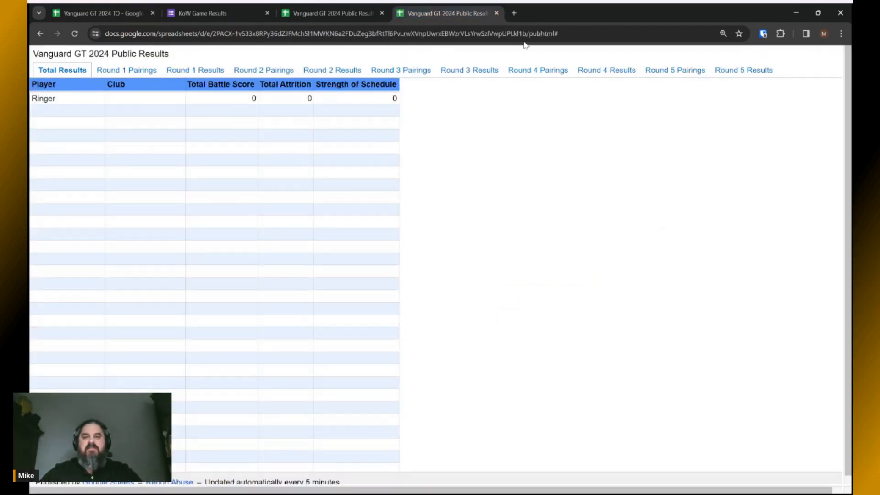
left_click_drag(556, 33, 81, 45)
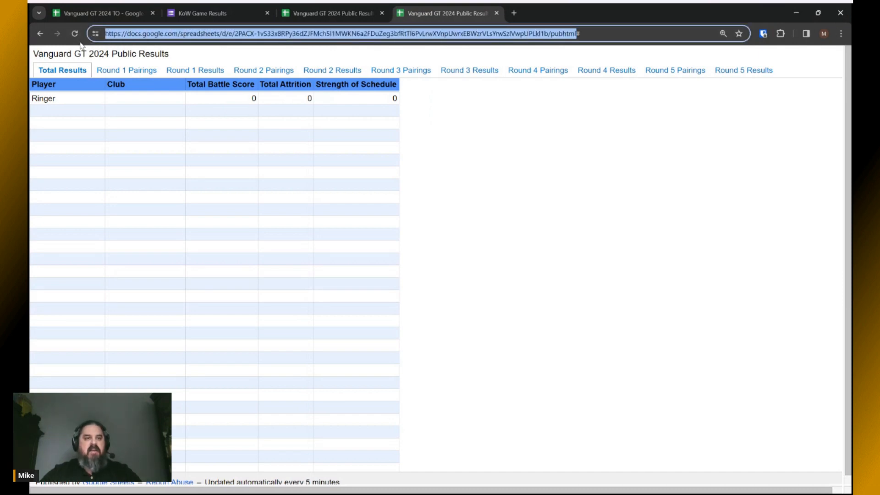
left_click(98, 13)
key("ctrl+v")
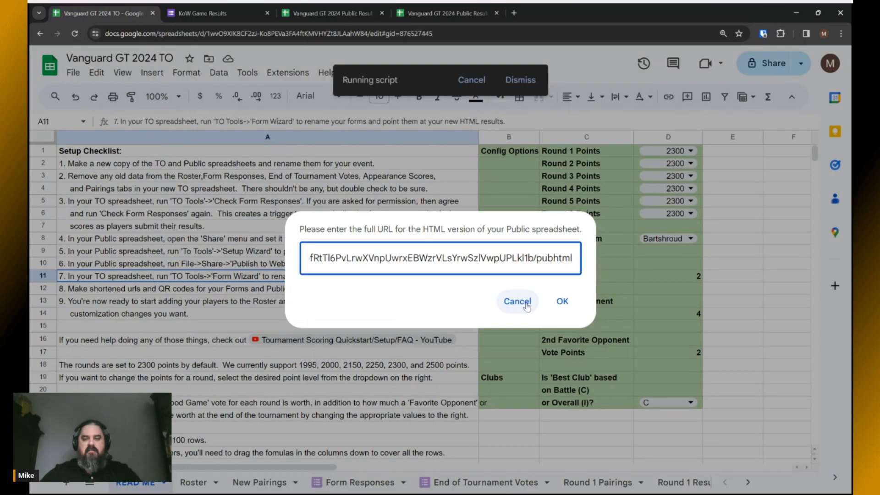
left_click(562, 301)
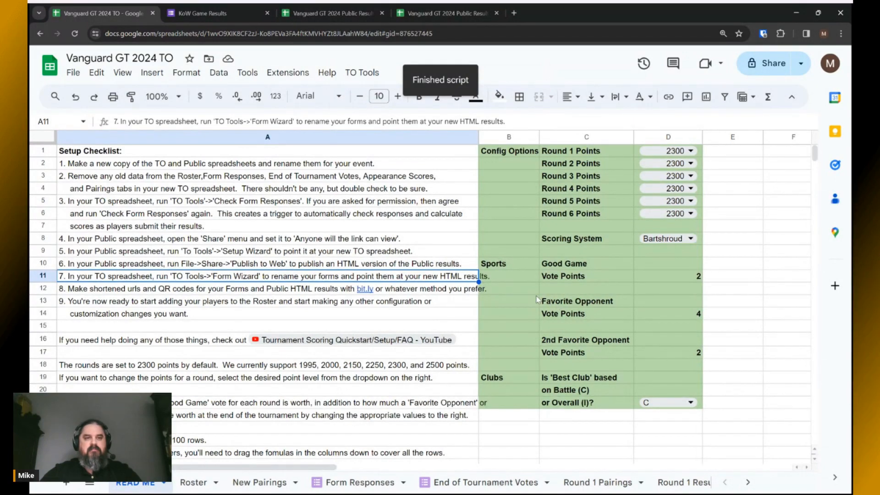
left_click(213, 14)
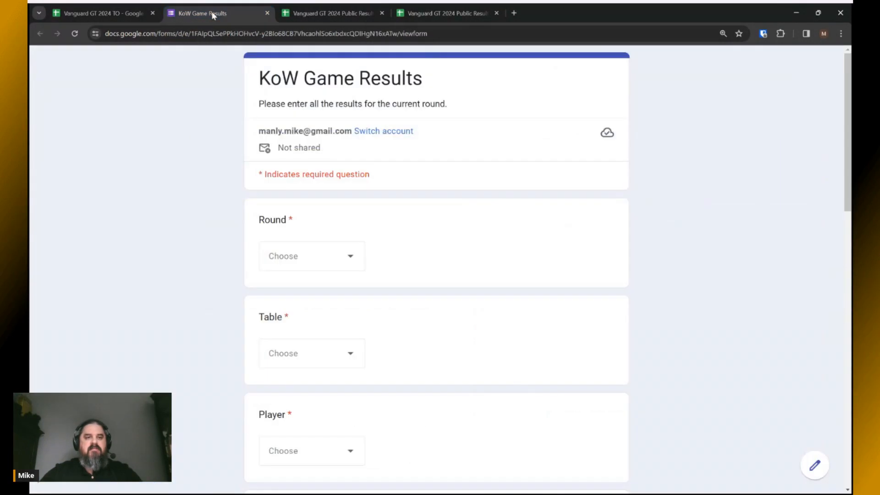
Confirm the Vanguard GT 2024 Game Results form title, then open the End of Tournament Voting form live.
left_click(75, 33)
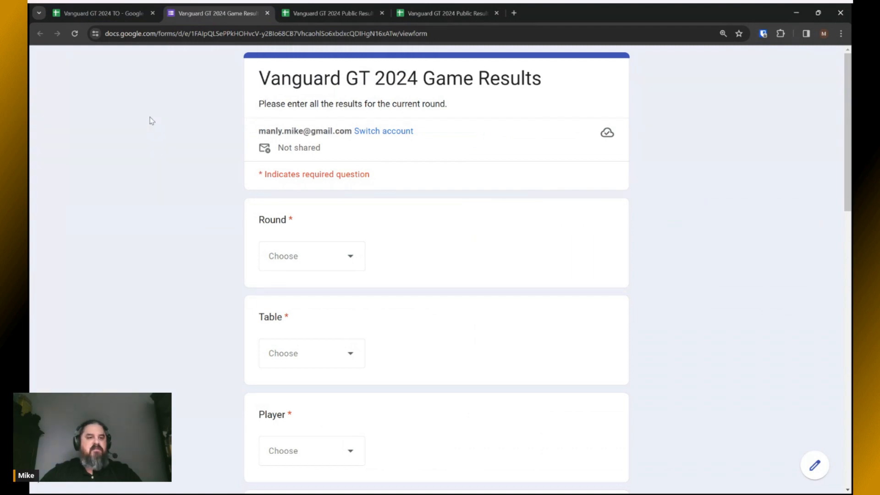
left_click(92, 17)
left_click(475, 486)
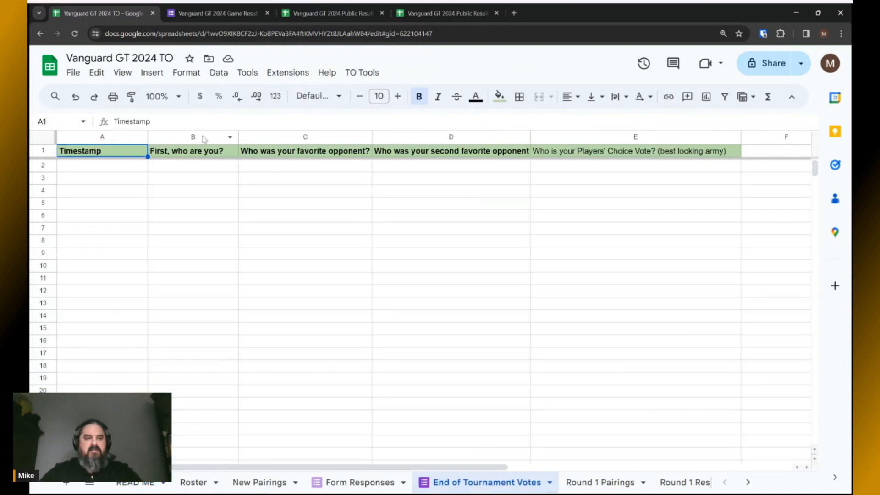
left_click(248, 75)
mouse_move(255, 111)
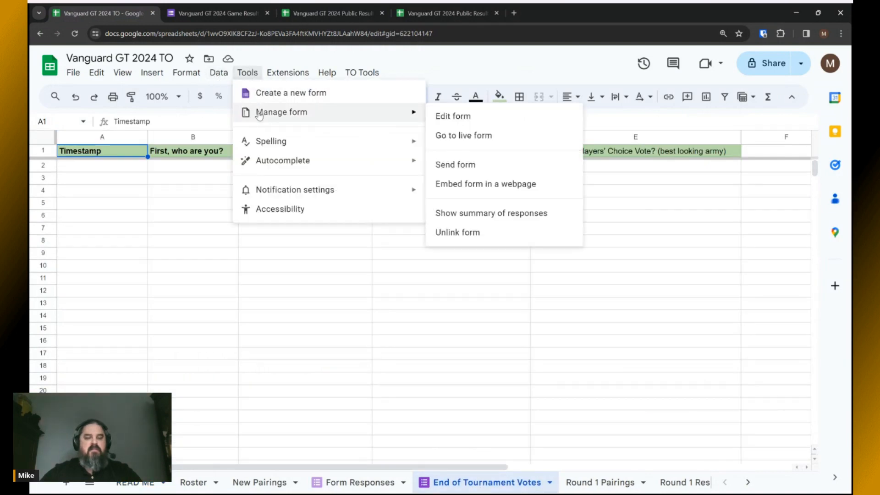
left_click(452, 136)
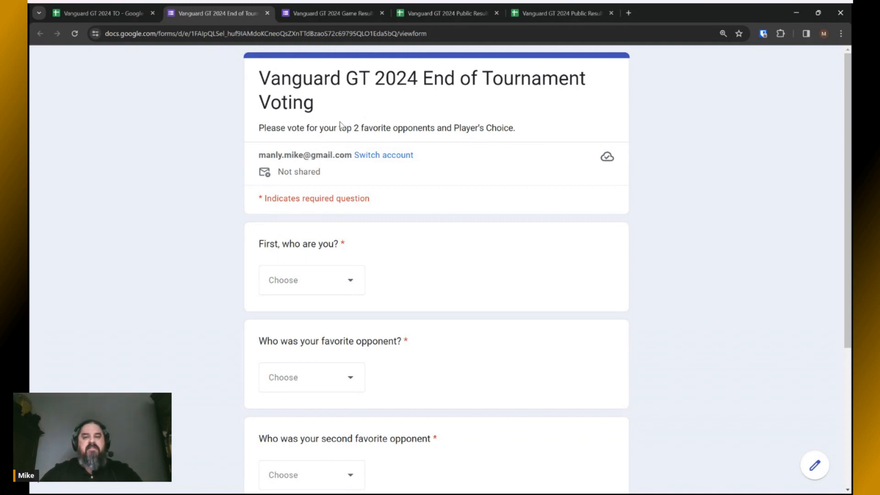
left_click(106, 14)
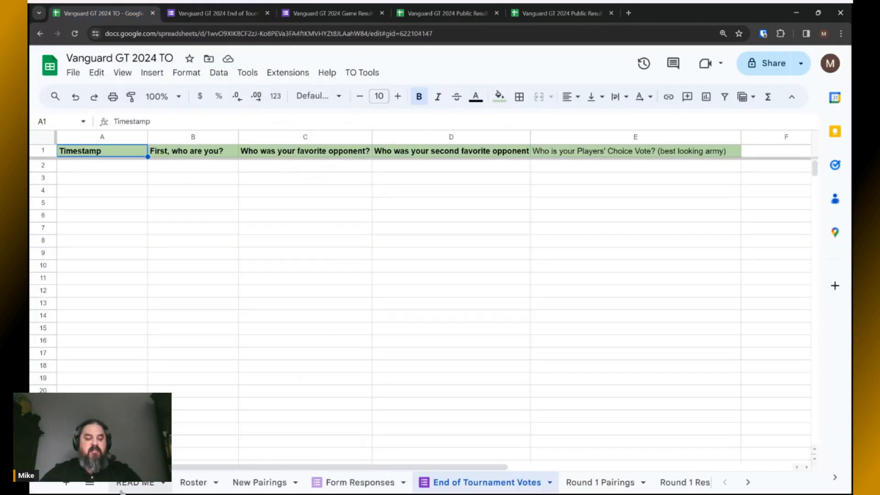
left_click(142, 486)
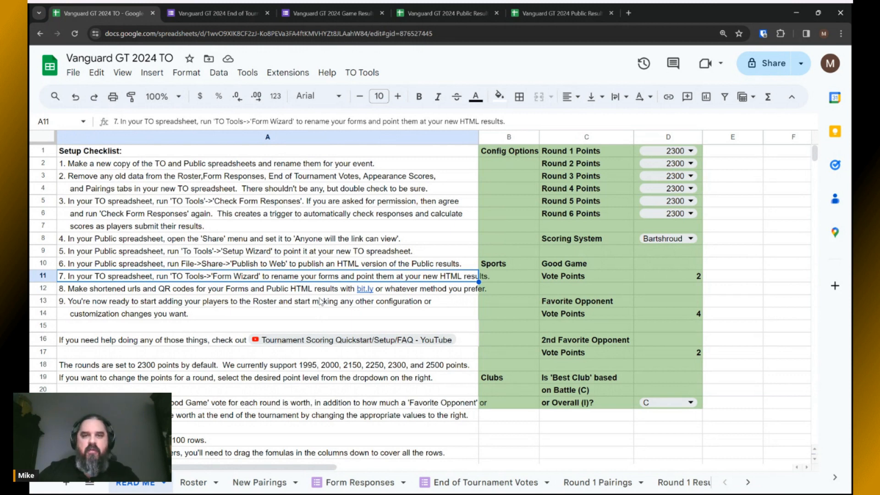
left_click(575, 13)
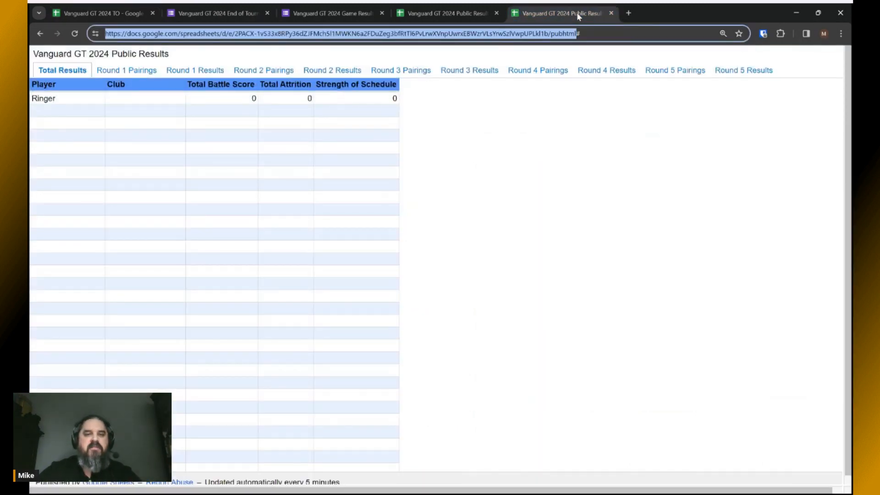
left_click(477, 115)
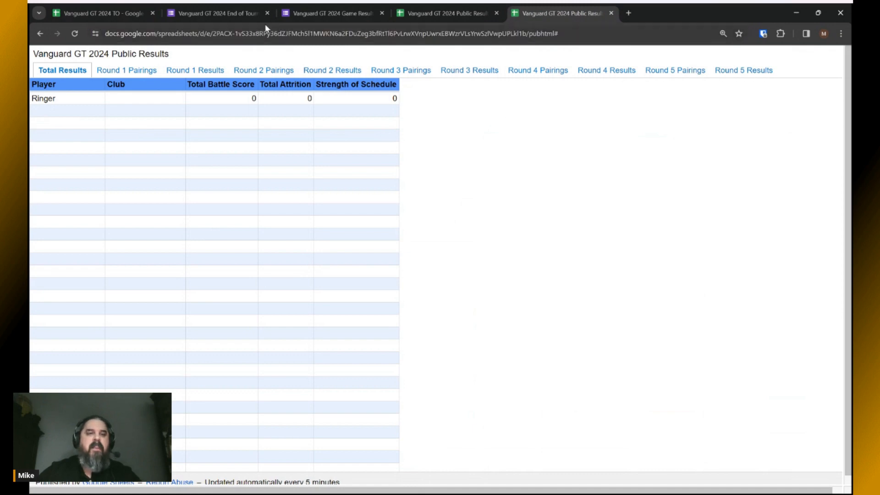
left_click(234, 13)
left_click(99, 13)
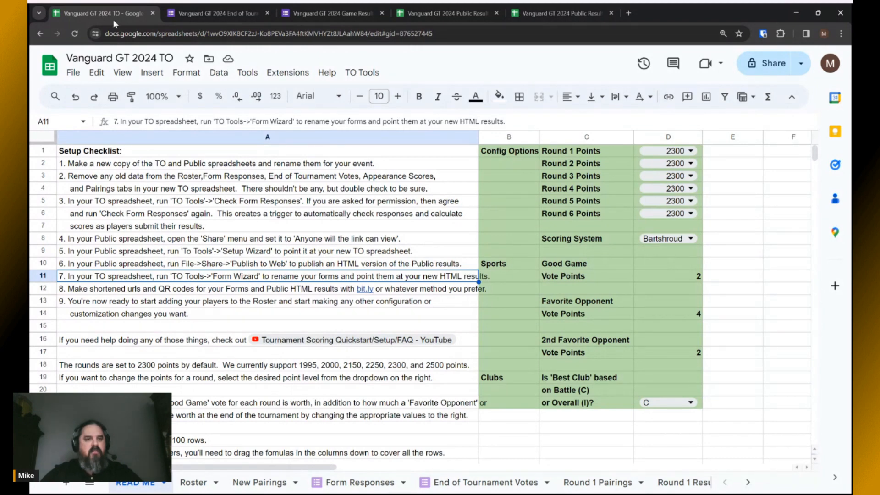
left_click(181, 289)
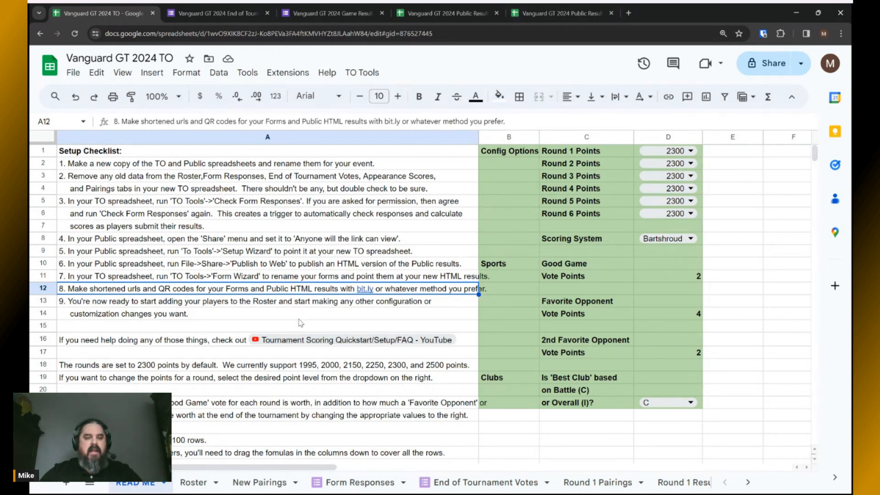
Open a blank new browser tab beside the tournament spreadsheets.
left_click(628, 13)
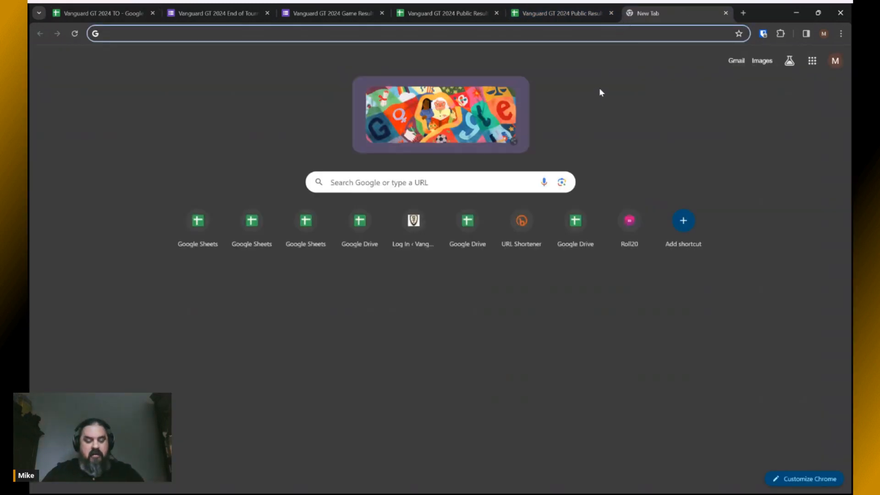
Search 'free qr code generator no sign up' and, after trying QR Creator, open QRCode Monkey.
type("free")
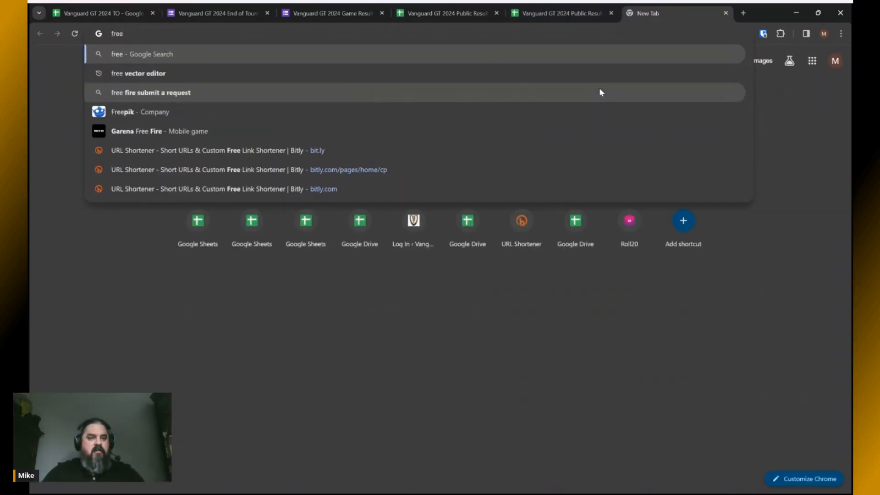
type(" qr c")
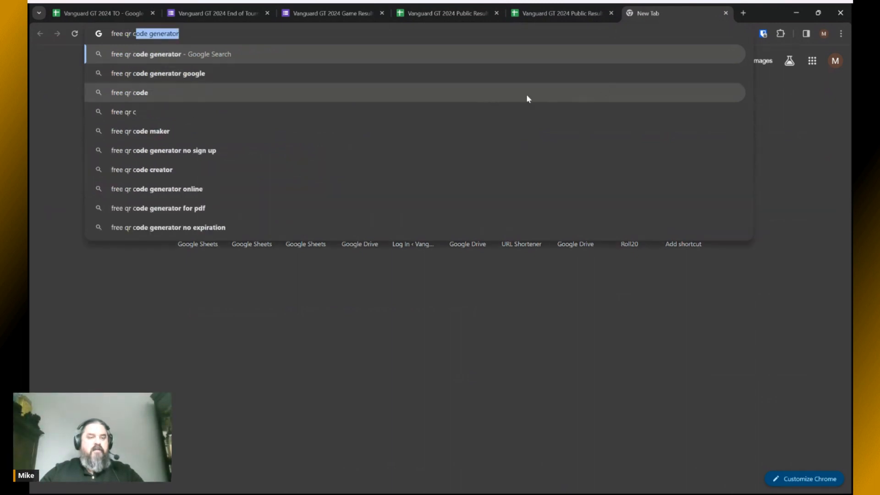
left_click(155, 156)
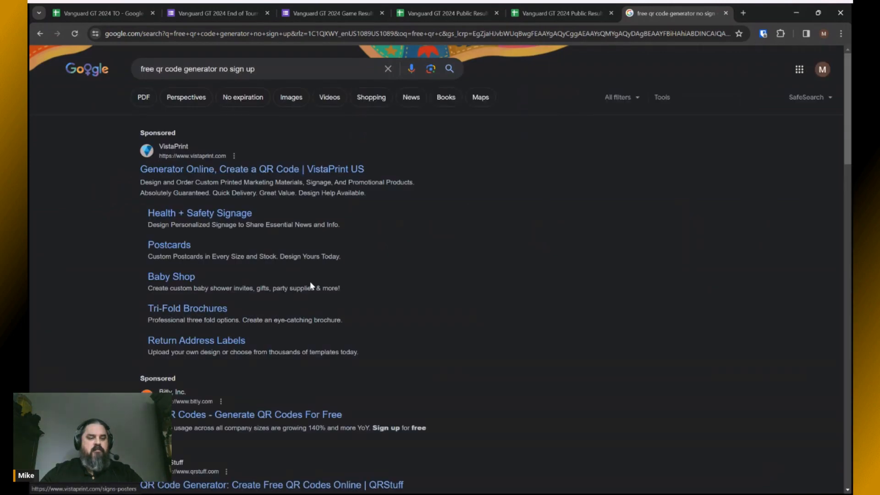
scroll(310, 285, "down", 8)
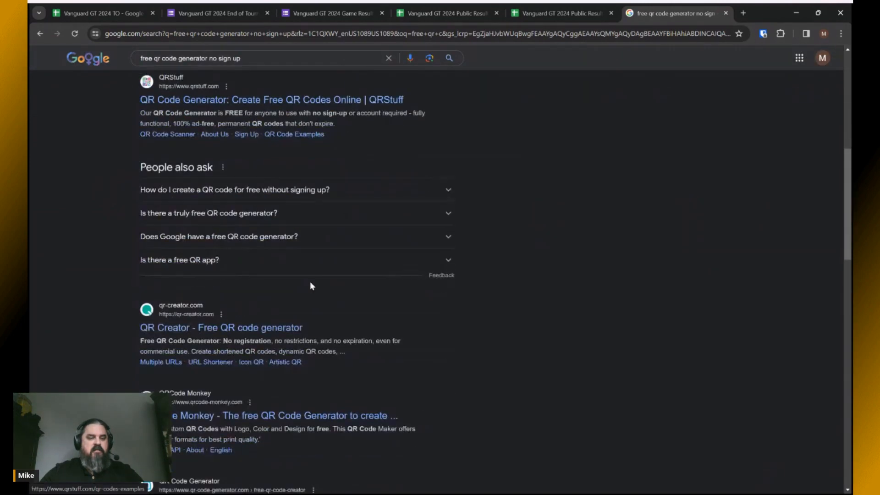
left_click(234, 329)
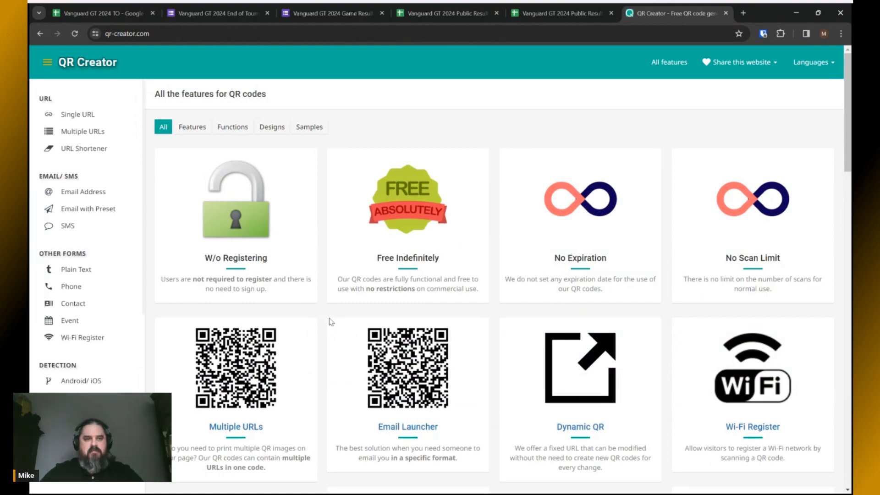
scroll(330, 321, "down", 5)
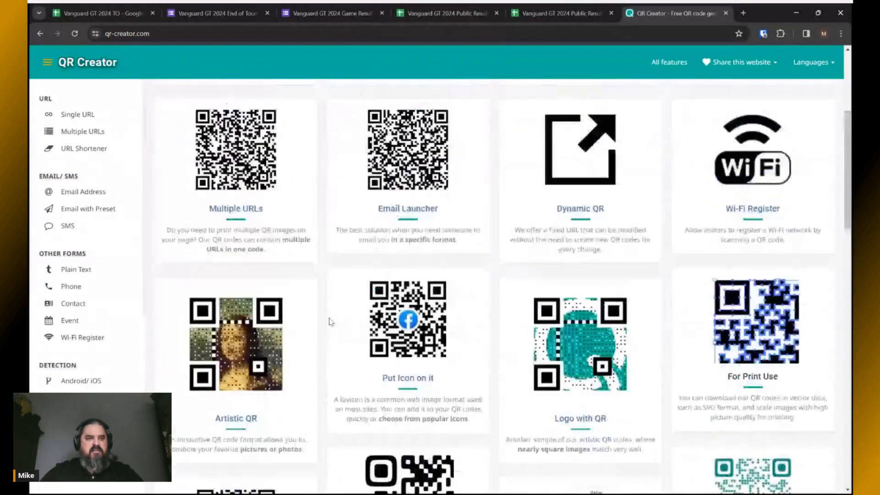
scroll(330, 321, "up", 4)
left_click(41, 33)
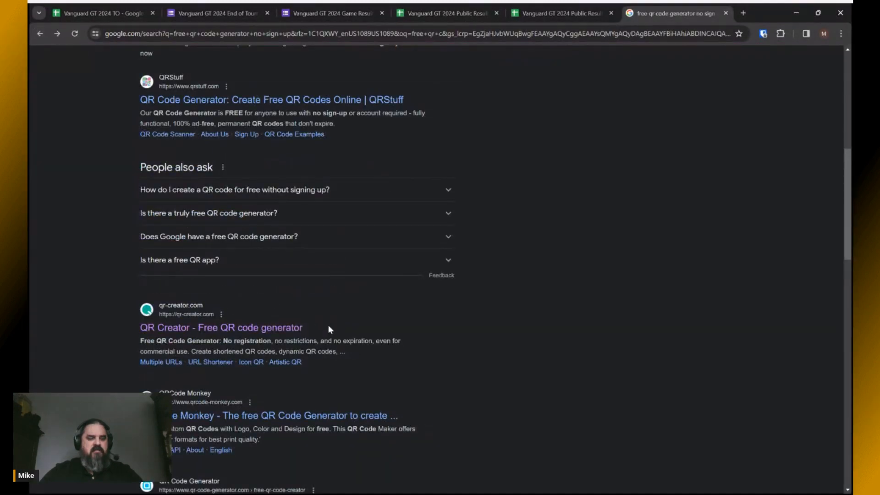
scroll(328, 325, "down", 2)
left_click(185, 326)
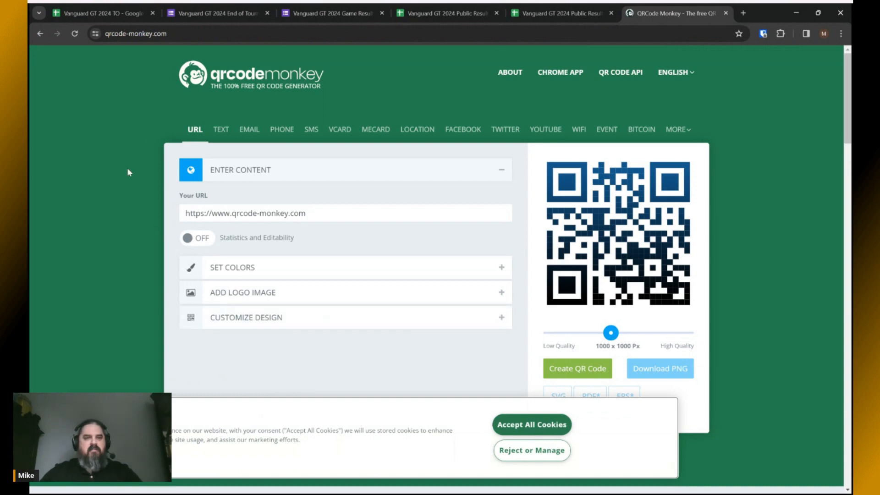
Create a QR code in QRCode Monkey for the Vanguard GT 2024 Game Results form's address.
left_click(96, 14)
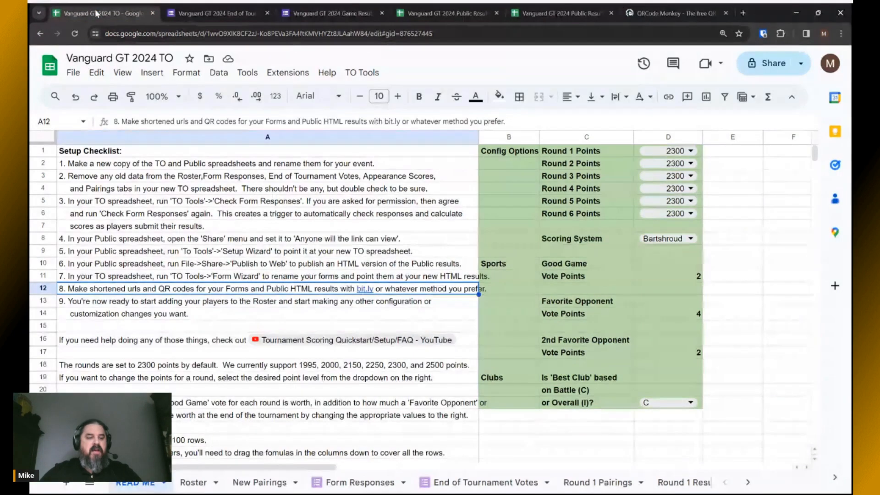
left_click(163, 295)
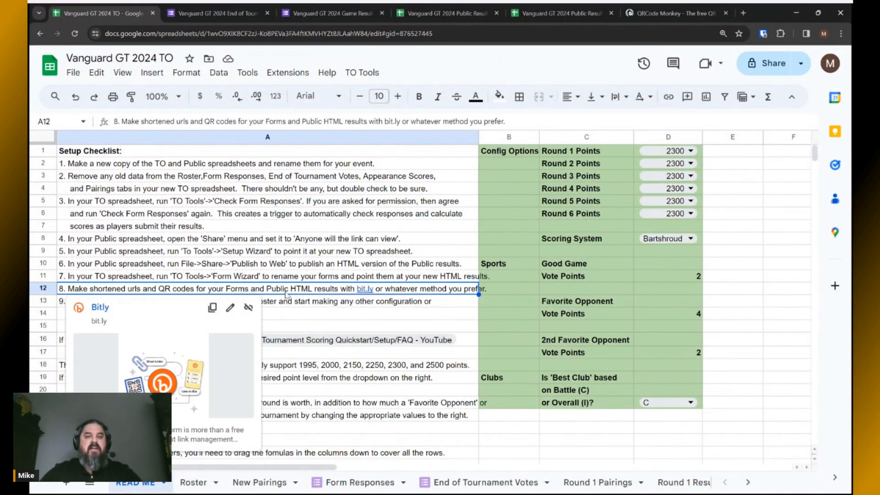
left_click(320, 13)
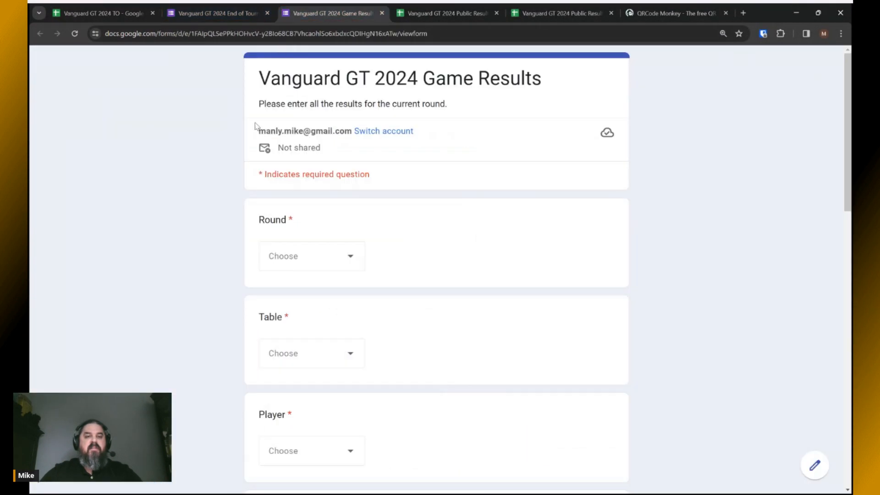
left_click(446, 33)
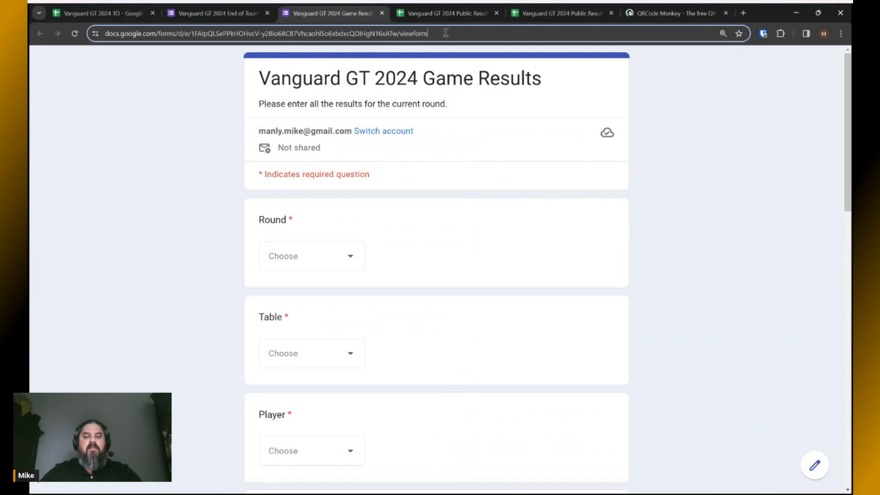
left_click_drag(445, 33, 96, 41)
key("ctrl+c")
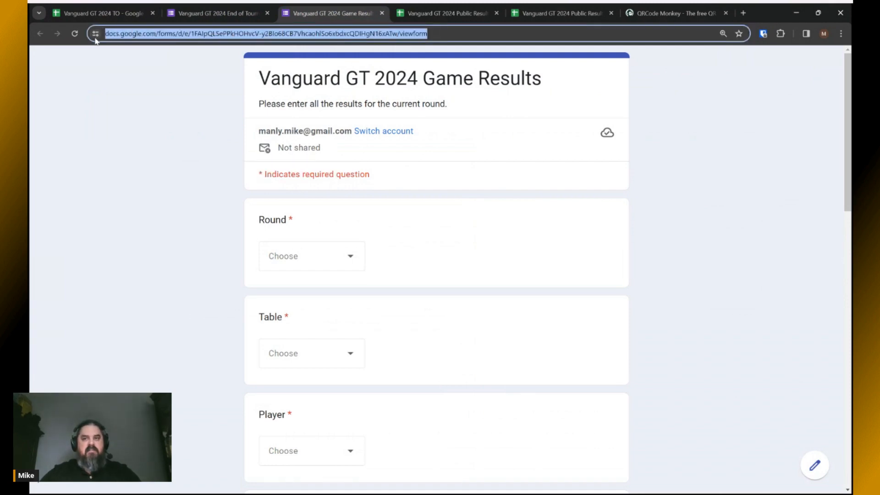
left_click(673, 13)
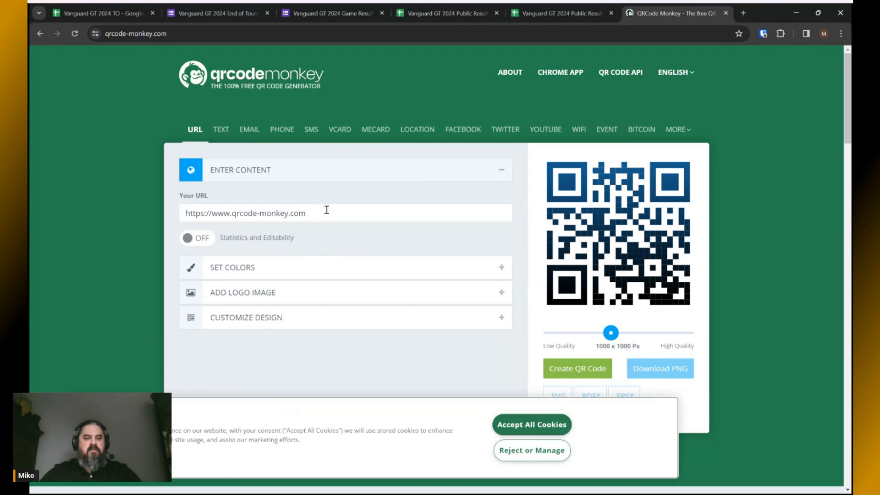
left_click_drag(326, 210, 151, 215)
key("ctrl+v")
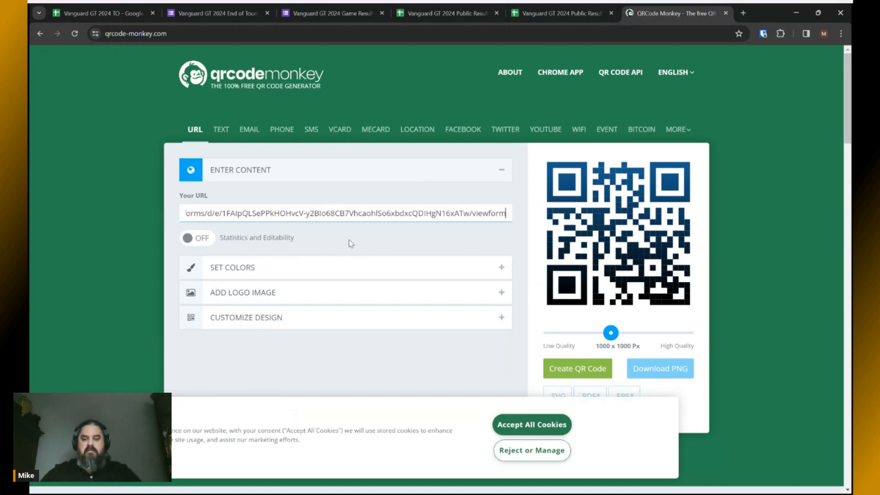
left_click(574, 376)
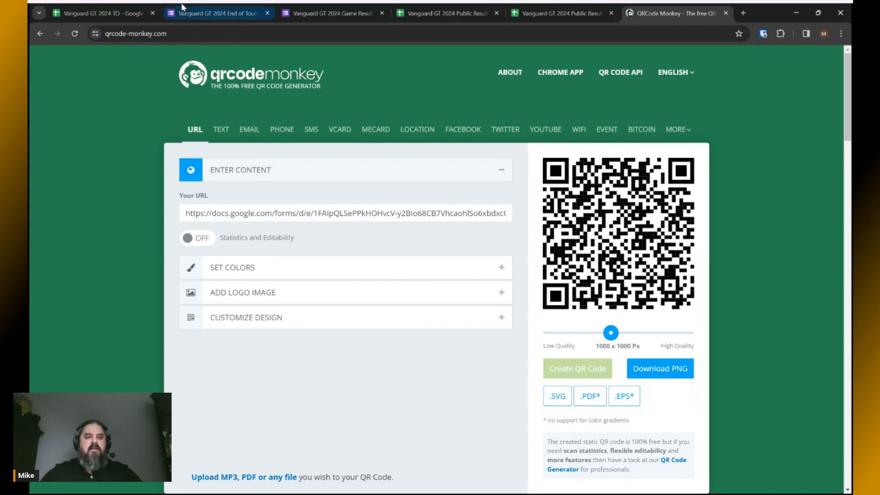
Generate a QR code for the End of Tournament Voting form's web address.
left_click(204, 13)
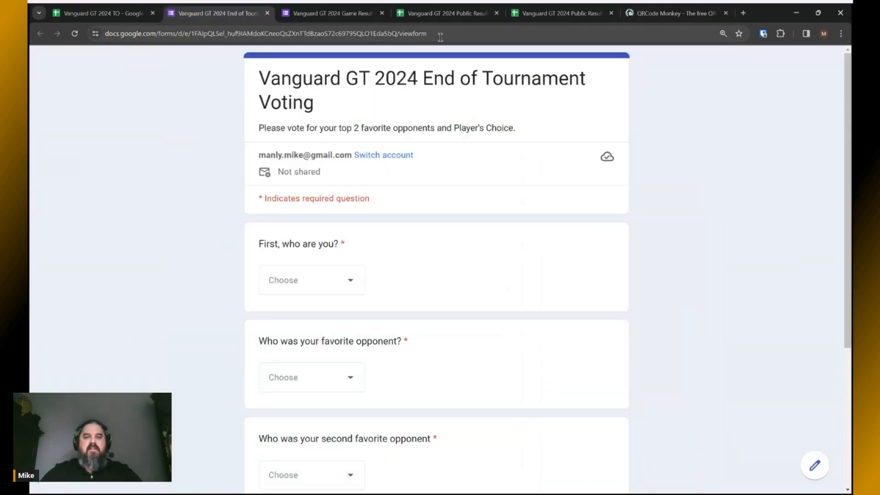
left_click(98, 35)
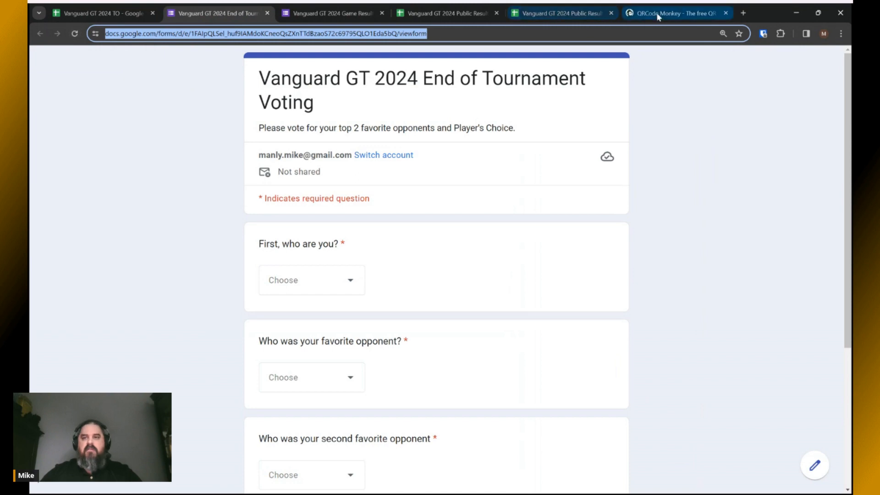
left_click(673, 13)
triple_click(333, 214)
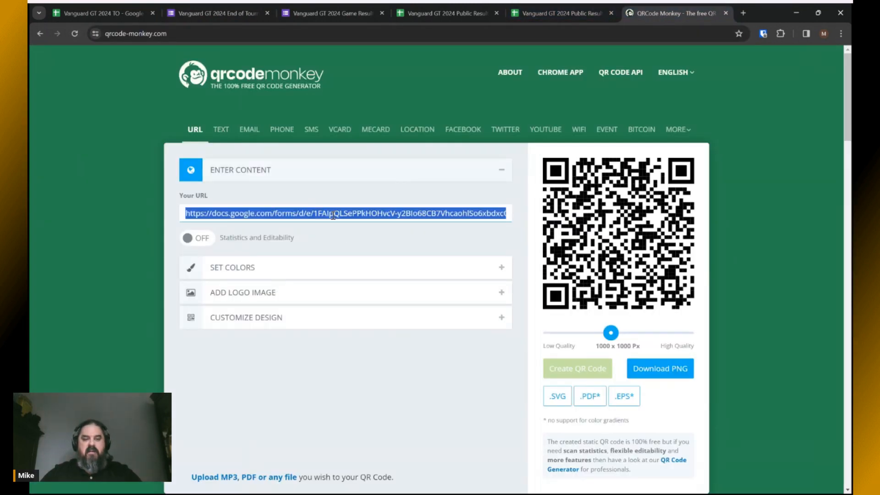
type("https://docs.google.com/forms/d/e/1FAIpQLSel_huf9IAMdoKCneoQsZXnTTdBzaoS72c69795QLO1Eda5bQ/viewform")
left_click(584, 369)
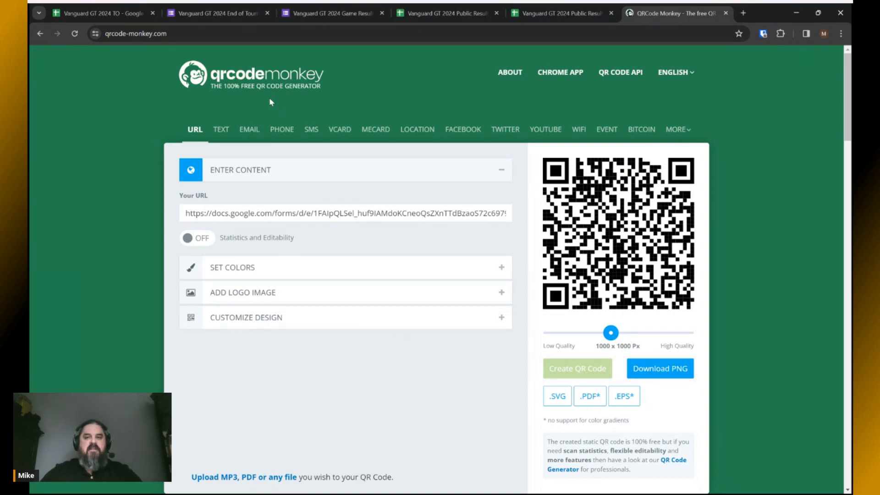
Replace the link with the published Public Results sheet's address and regenerate the QR code.
left_click(543, 12)
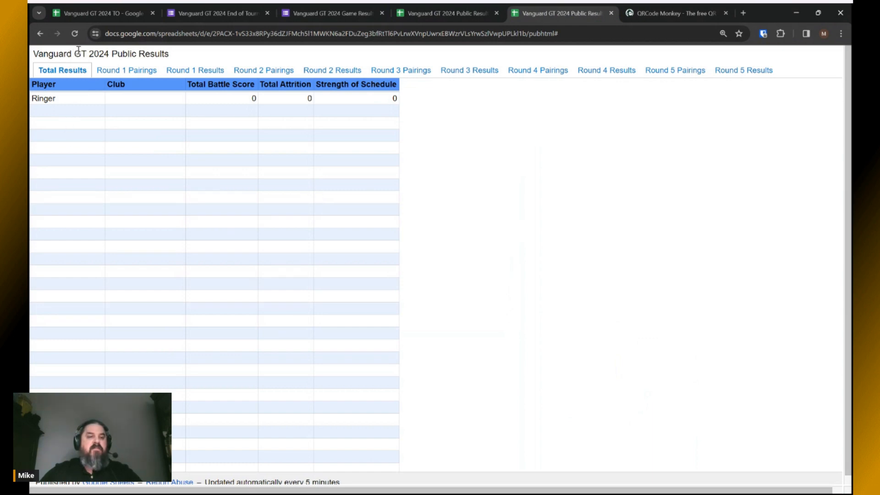
left_click(564, 33)
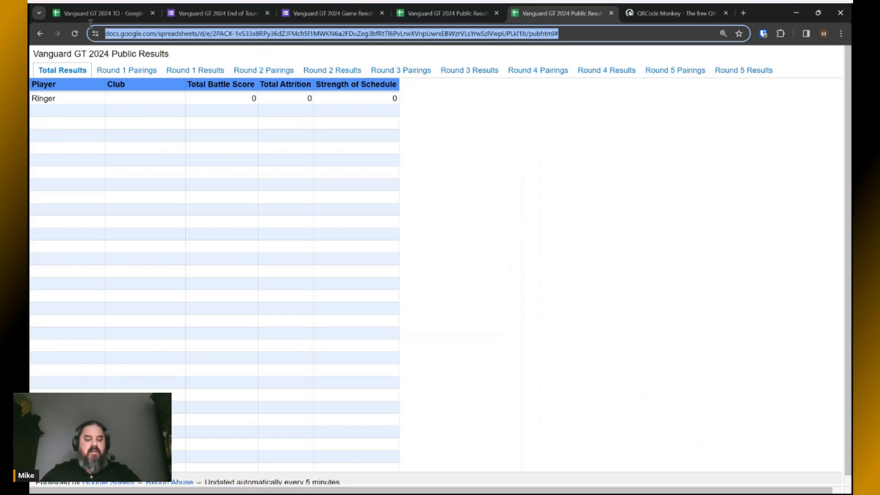
left_click(649, 13)
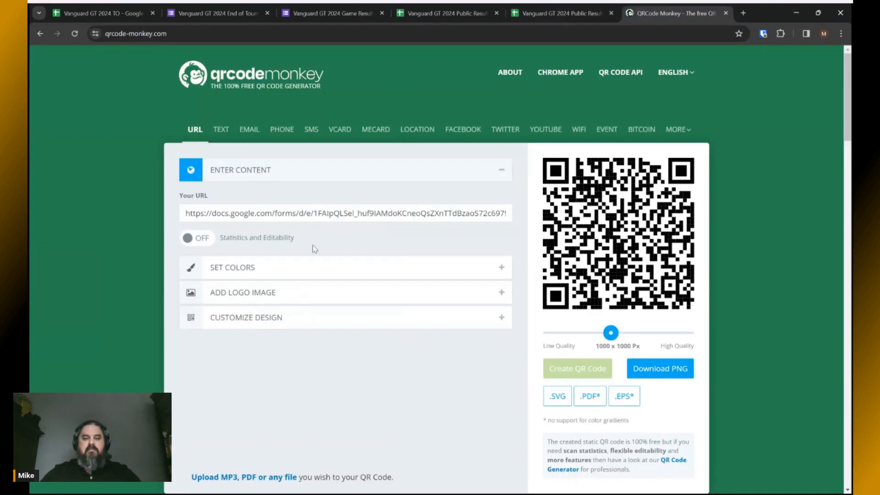
left_click(301, 213)
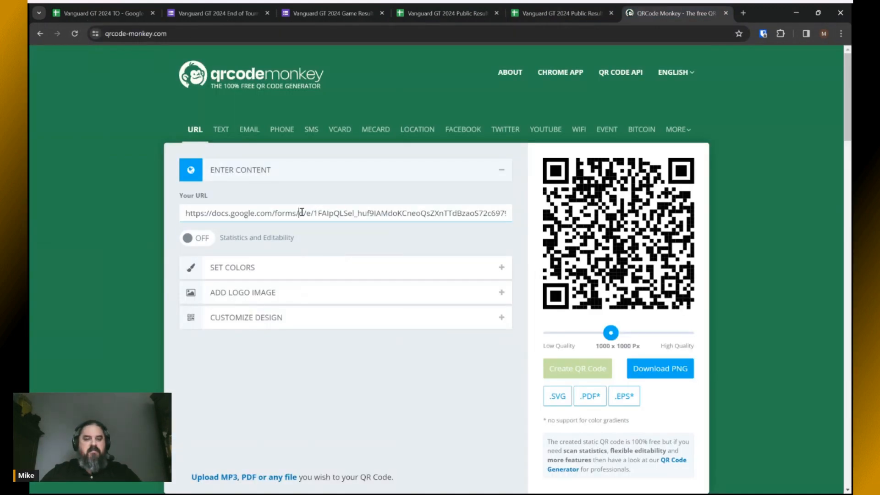
key("ctrl+a")
key("ctrl+v")
left_click(571, 366)
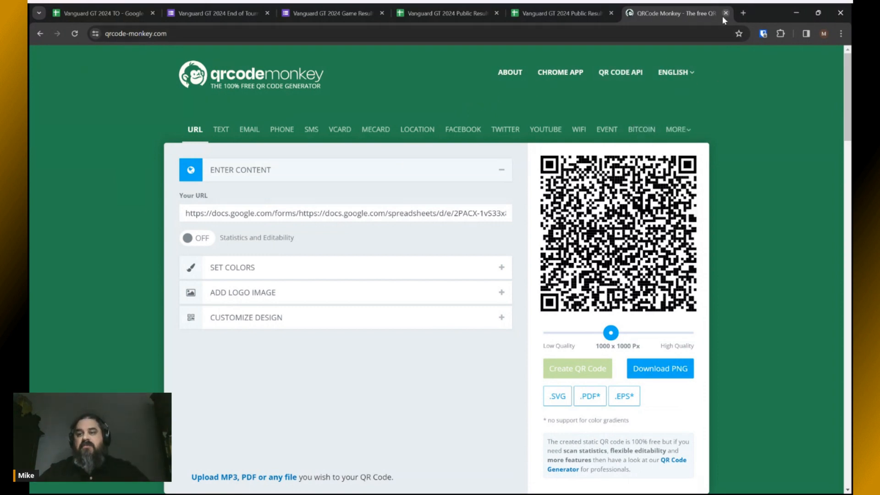
left_click(102, 13)
Select the Roster checklist row, then list D1's Round 1 point levels (1995–2500, currently 2300).
left_click(196, 304)
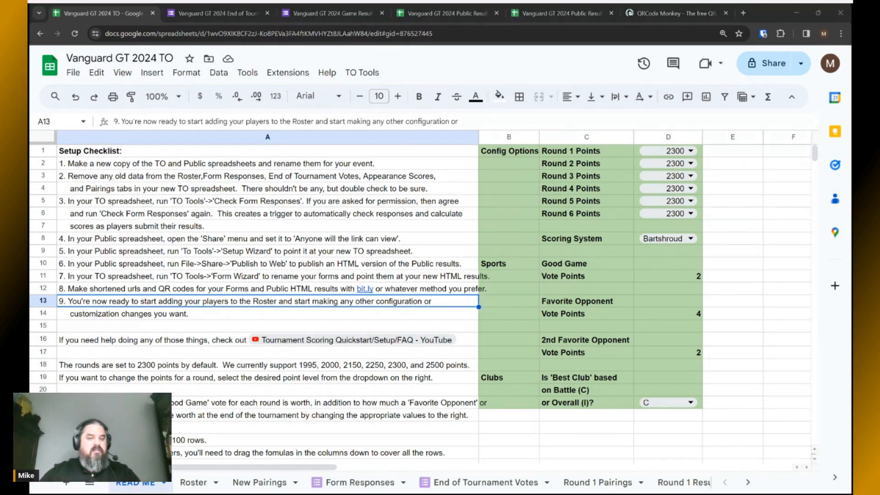
left_click(221, 315)
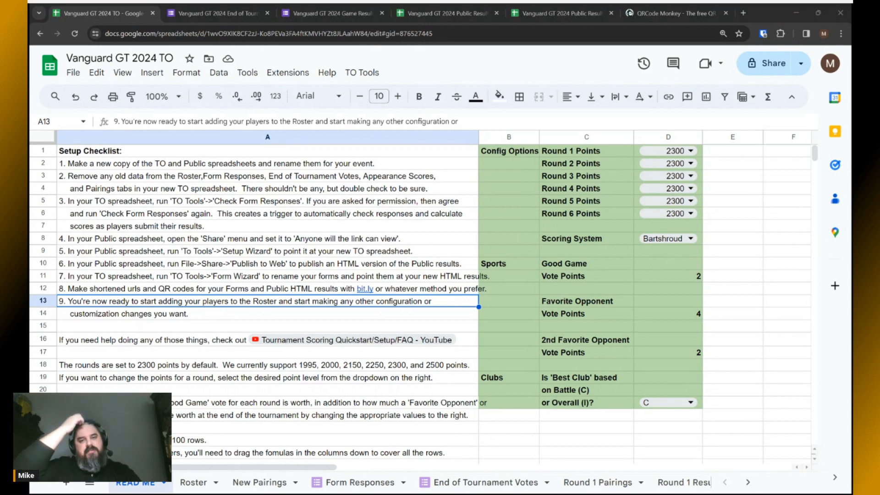
key("alt+Tab")
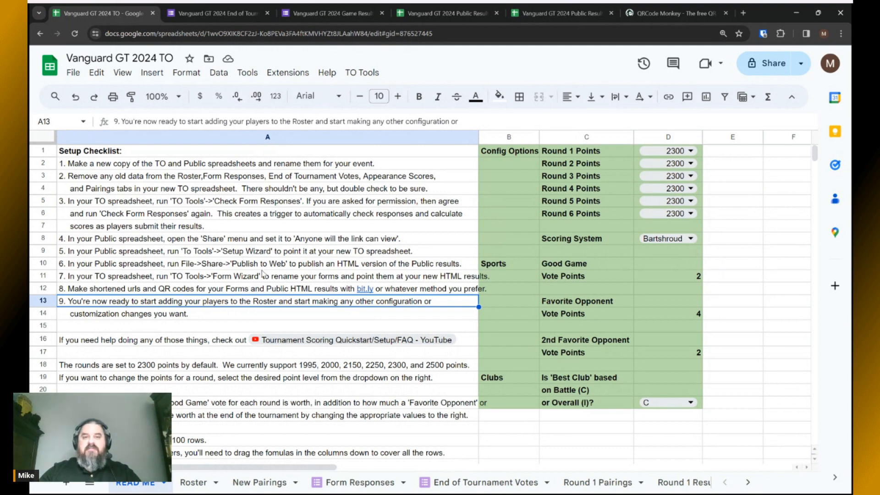
key("alt+Tab")
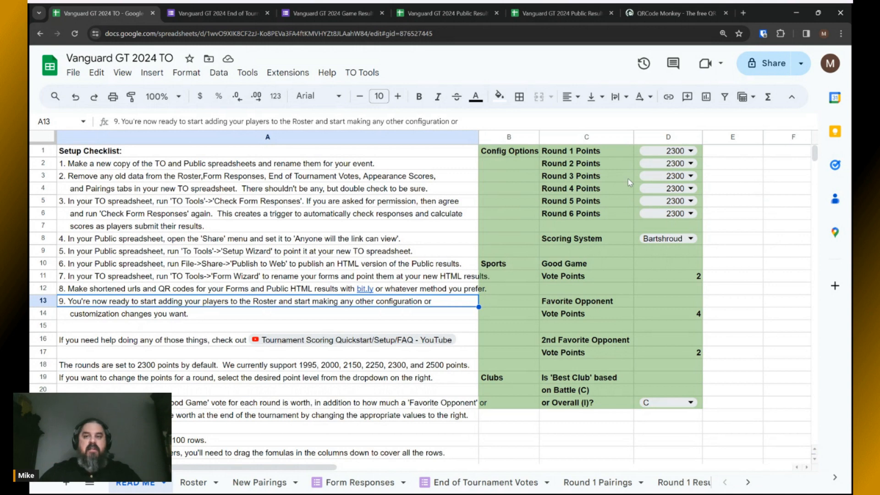
left_click(687, 151)
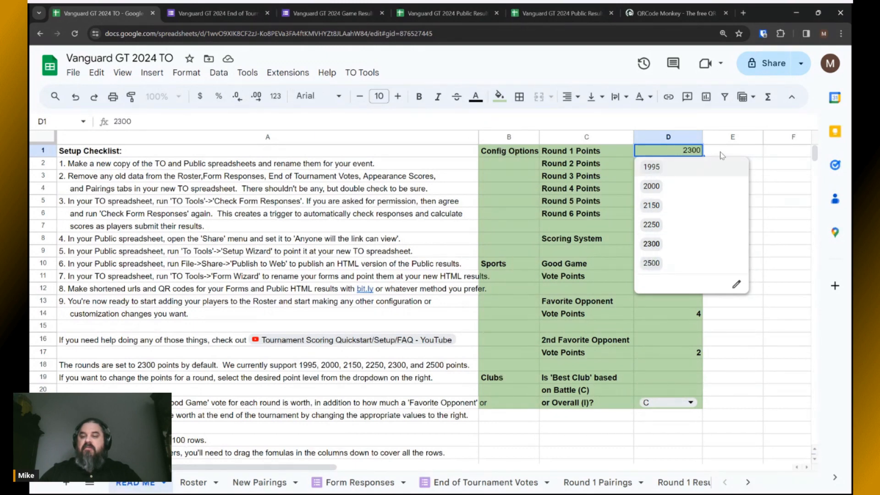
left_click(651, 244)
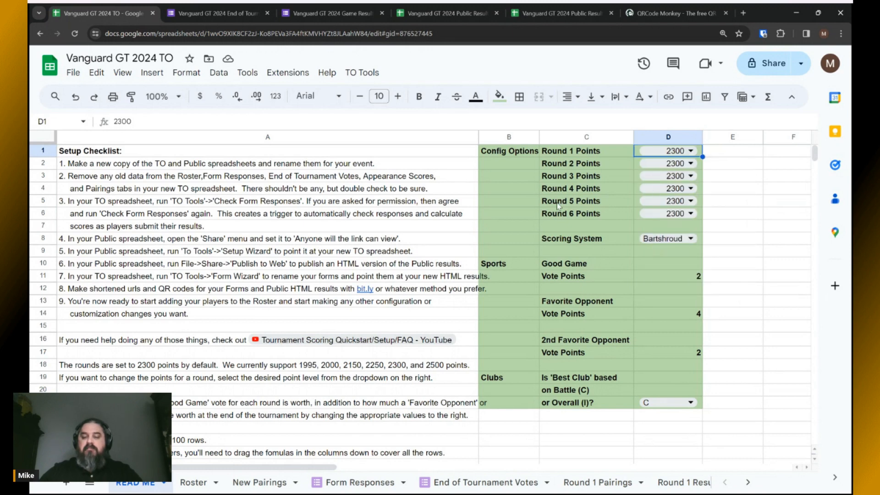
key("alt+Tab")
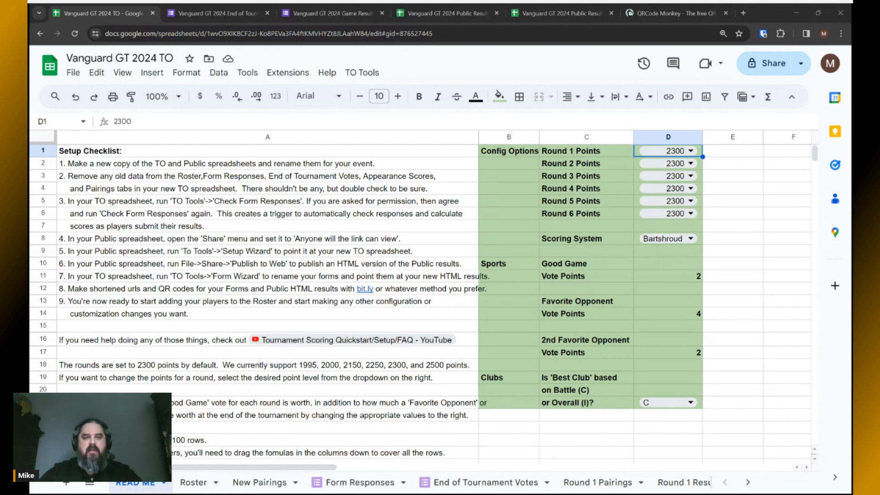
left_click(568, 237)
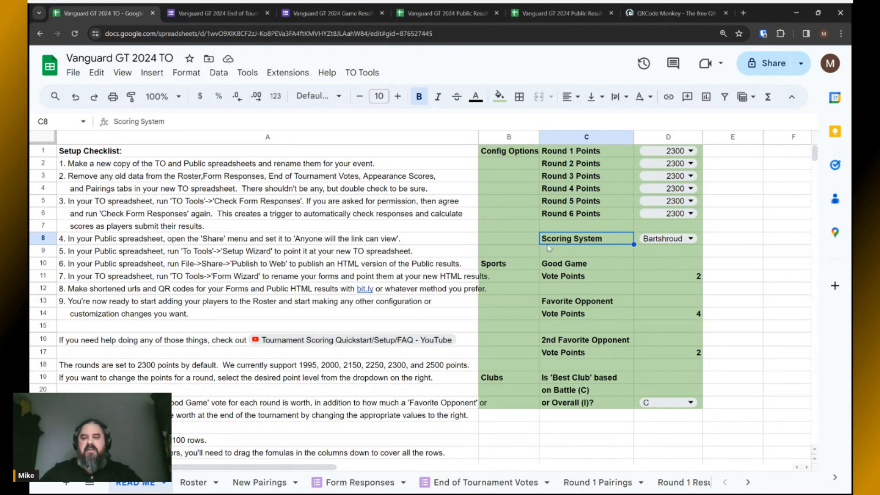
Try the Scoring System as Blackjack, then Bartshroud, and leave it on Custom.
left_click(689, 239)
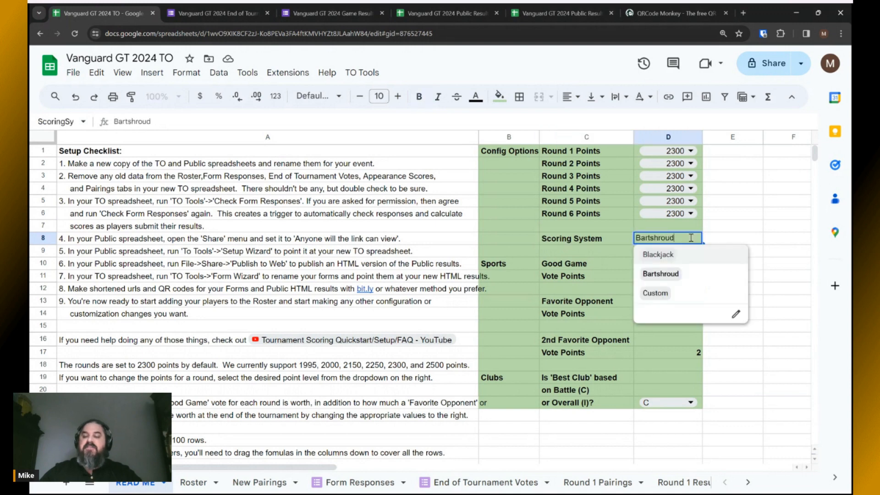
left_click(665, 254)
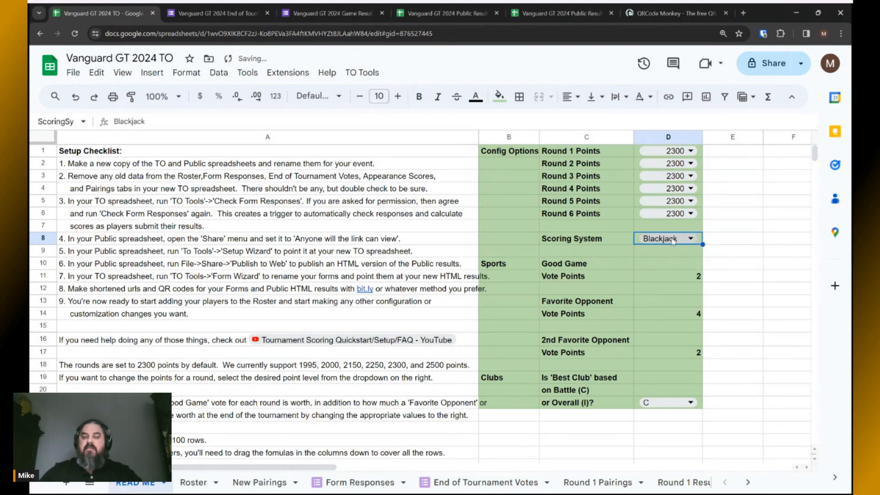
left_click(672, 242)
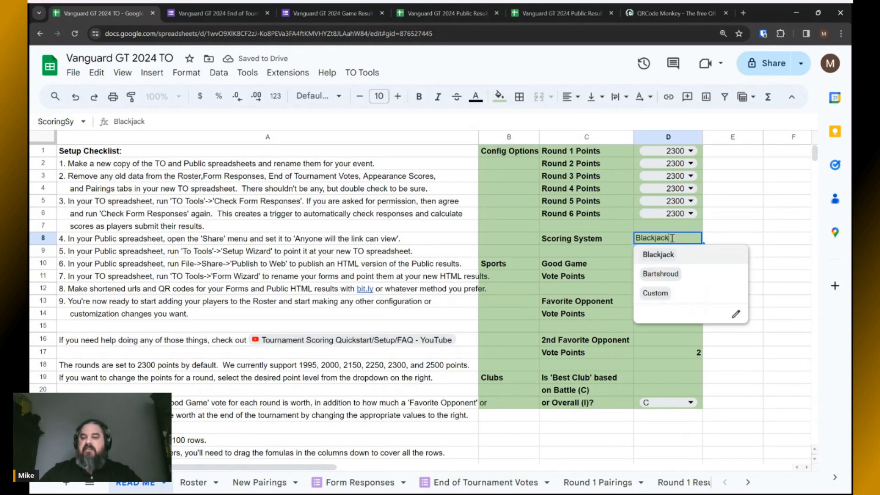
left_click(664, 275)
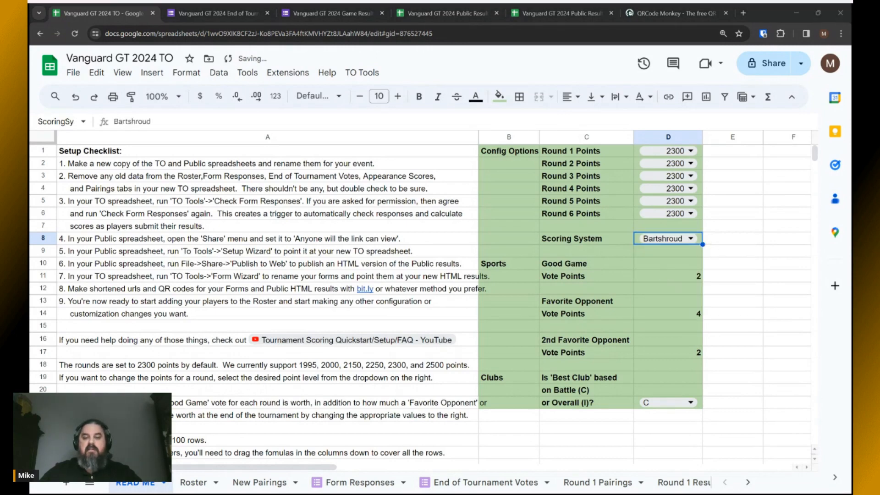
left_click(680, 242)
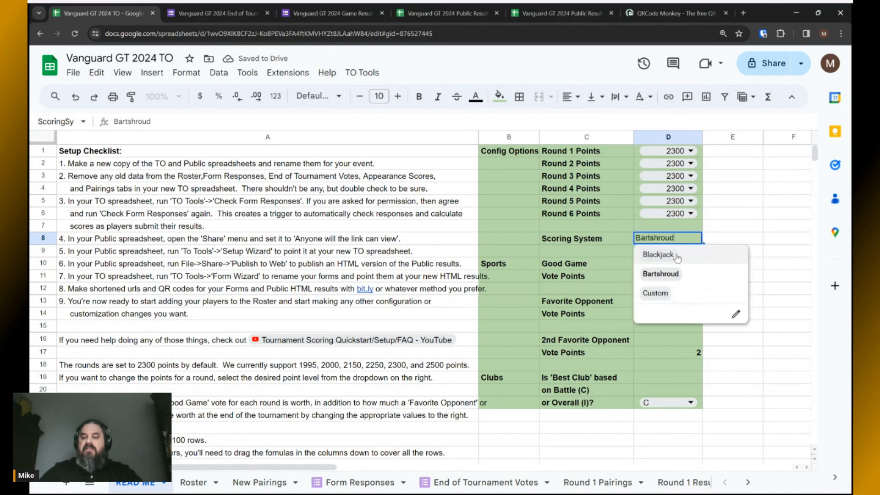
left_click(660, 293)
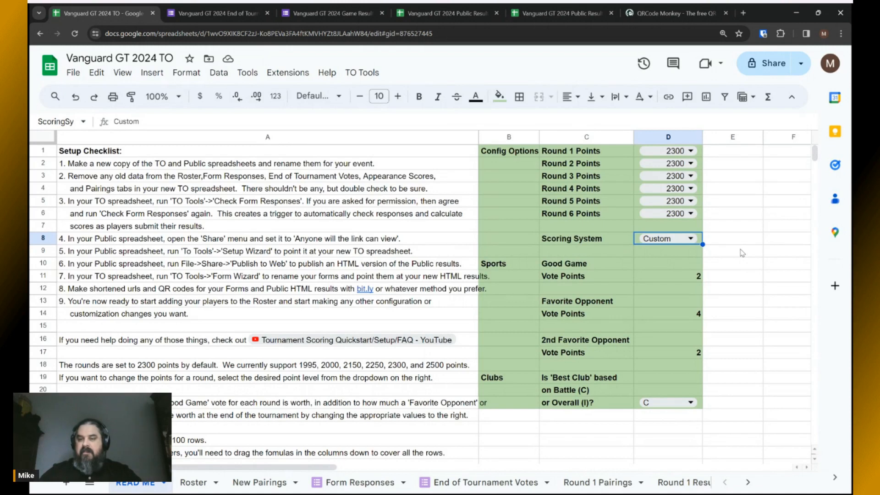
left_click(690, 238)
left_click(665, 274)
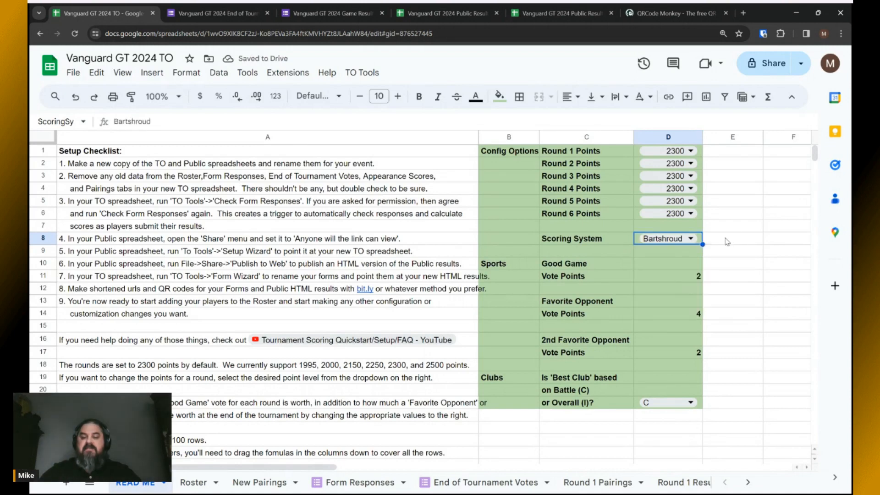
left_click(690, 239)
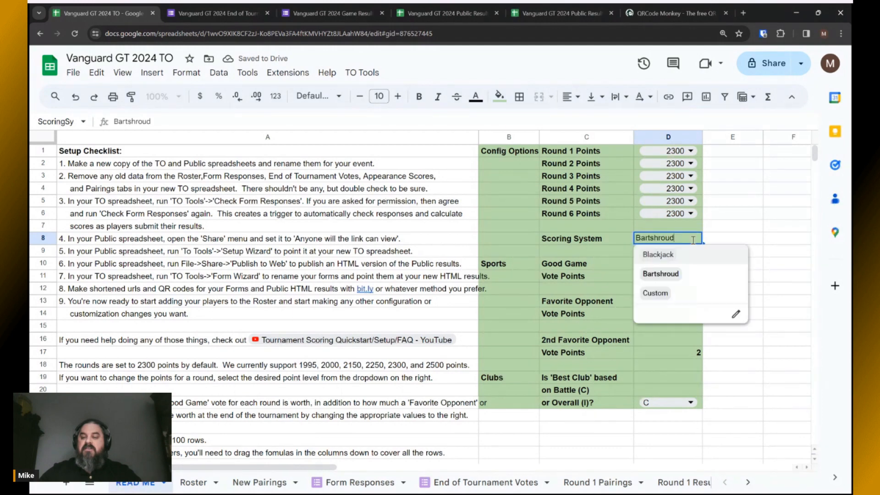
left_click(655, 293)
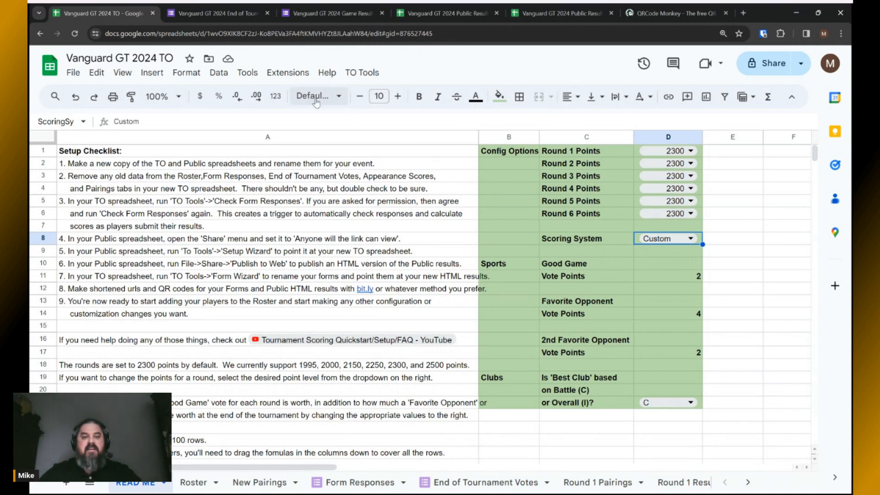
Open the spreadsheet's Apps Script project and scroll through the CUSTOM_* scoring functions in Code.gs.
left_click(289, 75)
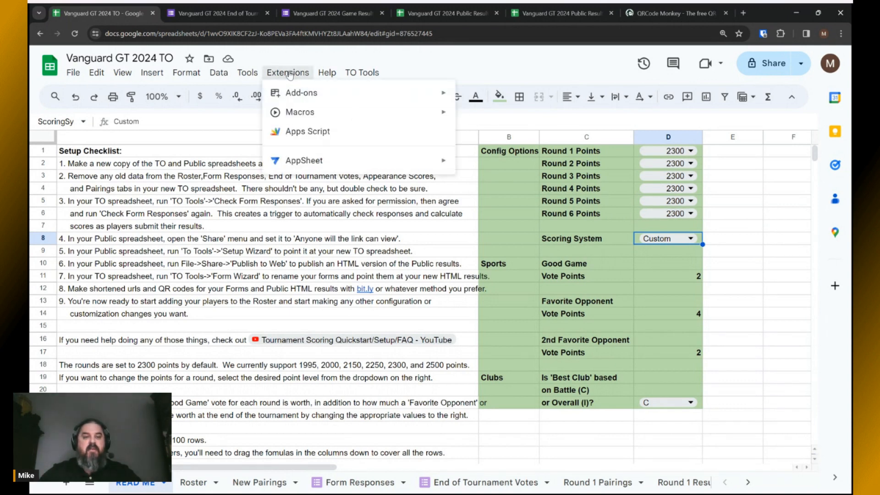
left_click(301, 135)
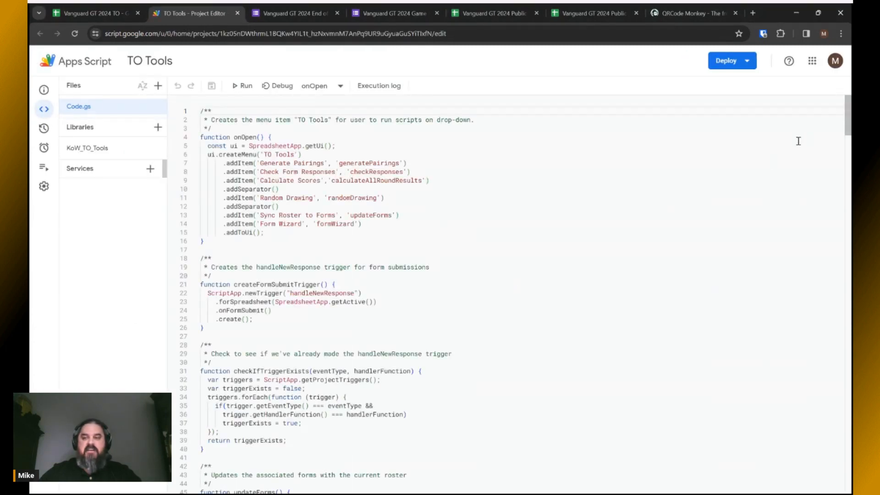
left_click_drag(846, 123, 841, 312)
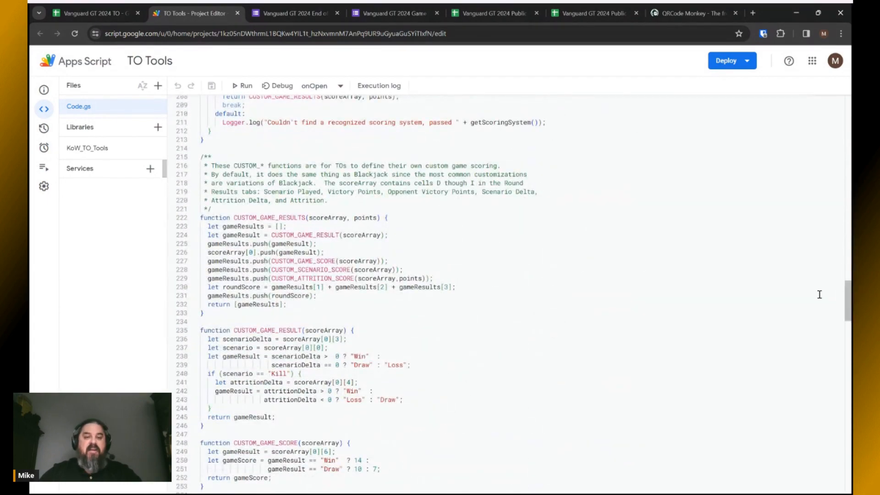
scroll(619, 311, "up", 3)
scroll(619, 311, "down", 5)
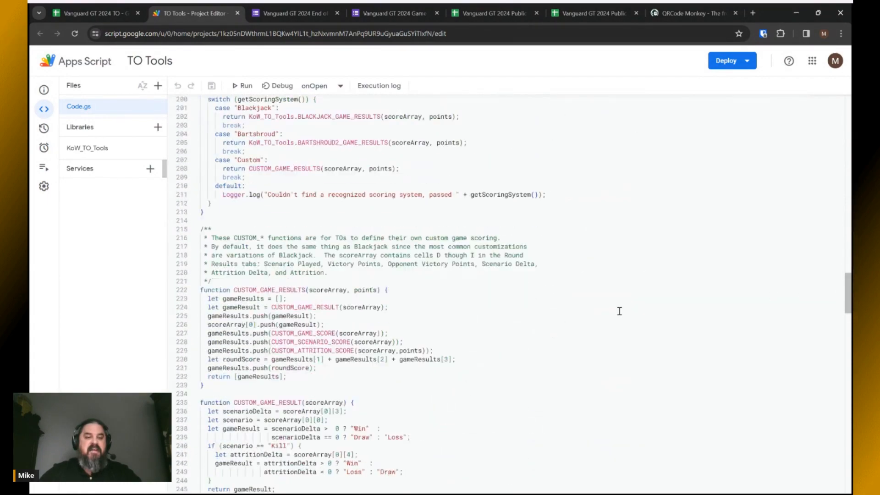
scroll(619, 311, "up", 2)
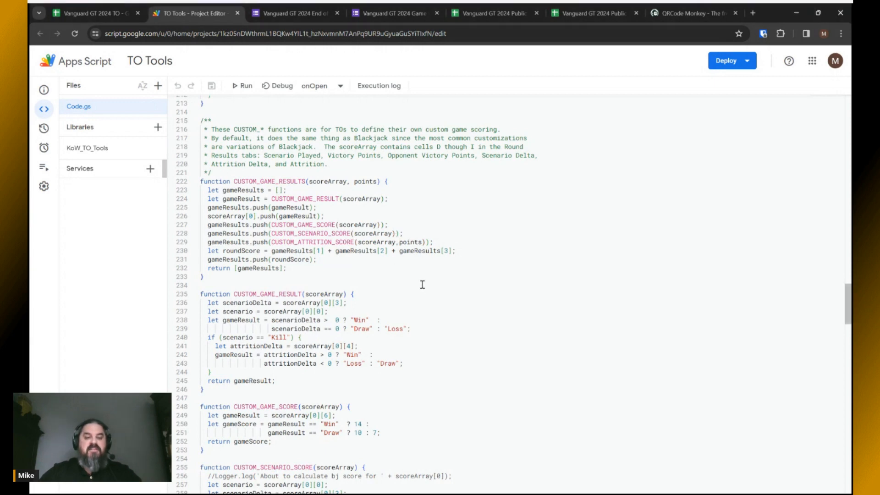
scroll(424, 287, "down", 5)
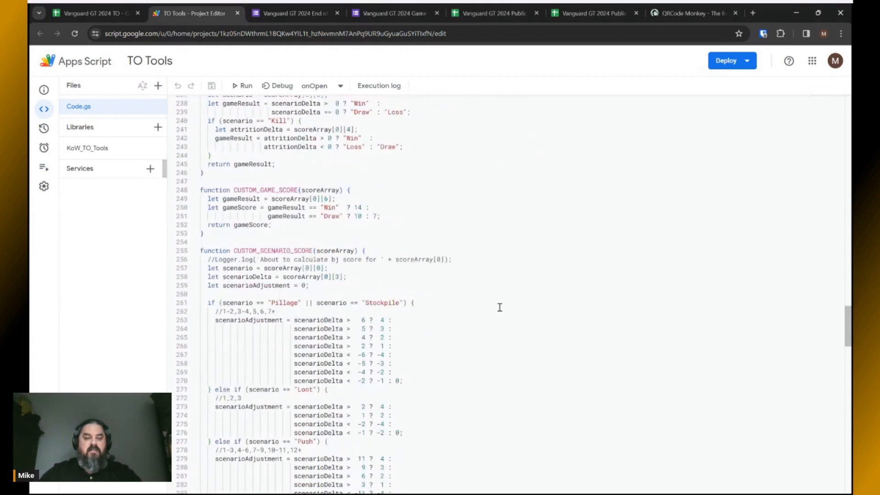
scroll(499, 307, "down", 8)
scroll(499, 307, "down", 15)
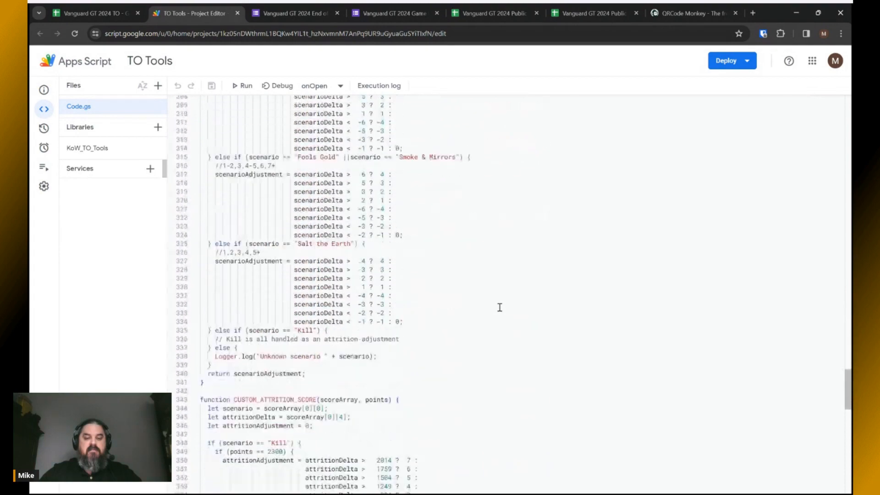
scroll(499, 307, "down", 12)
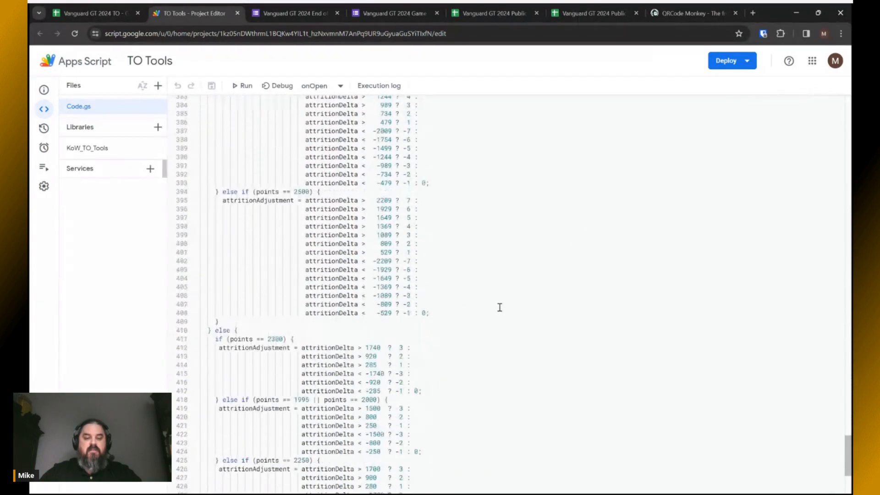
scroll(500, 307, "up", 20)
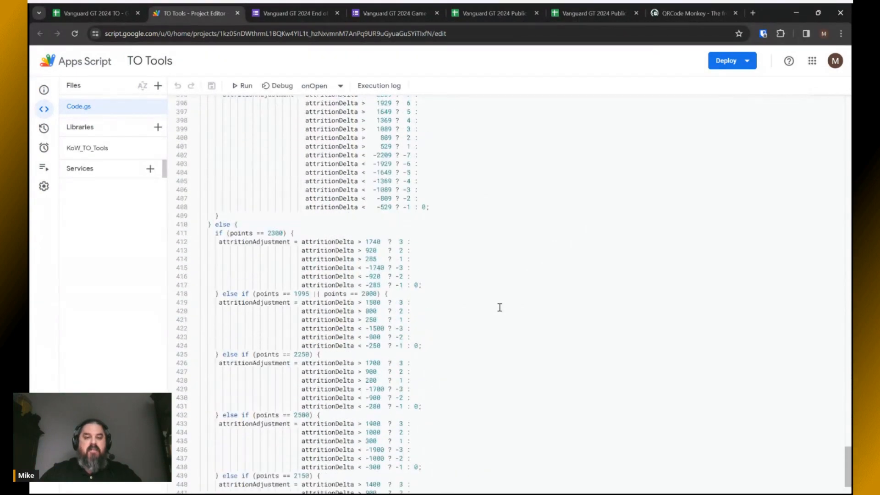
scroll(500, 307, "up", 12)
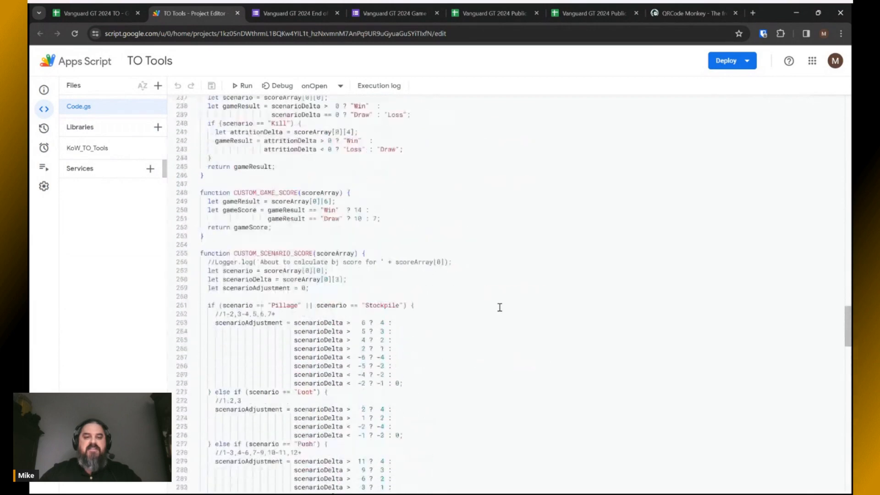
scroll(500, 307, "up", 1)
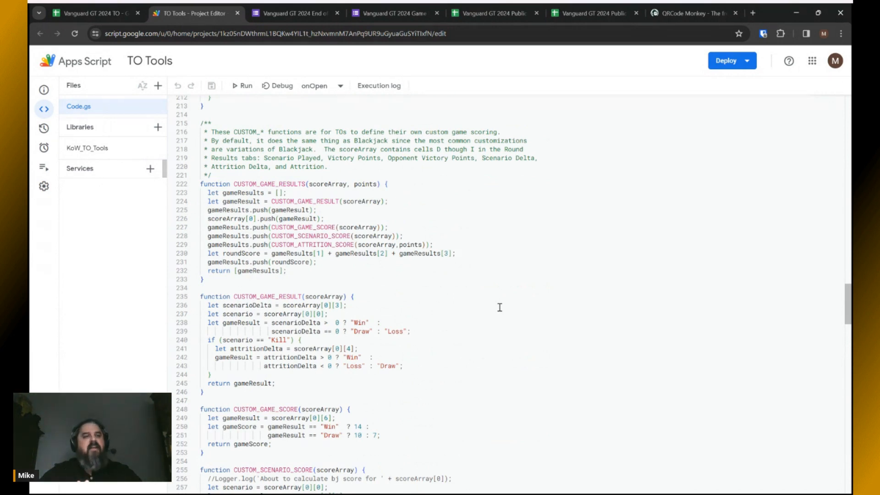
Review the scoring code a bit more, then return to the Vanguard GT 2024 TO tab.
key("alt+Tab")
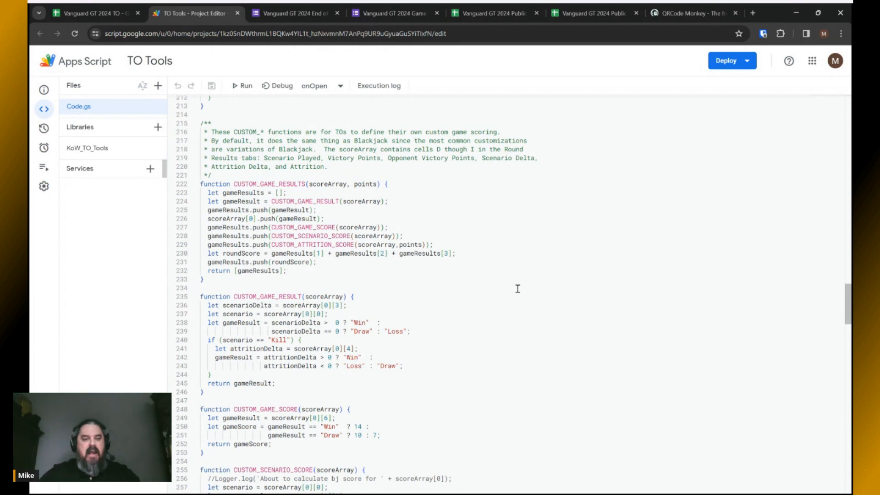
scroll(518, 289, "down", 7)
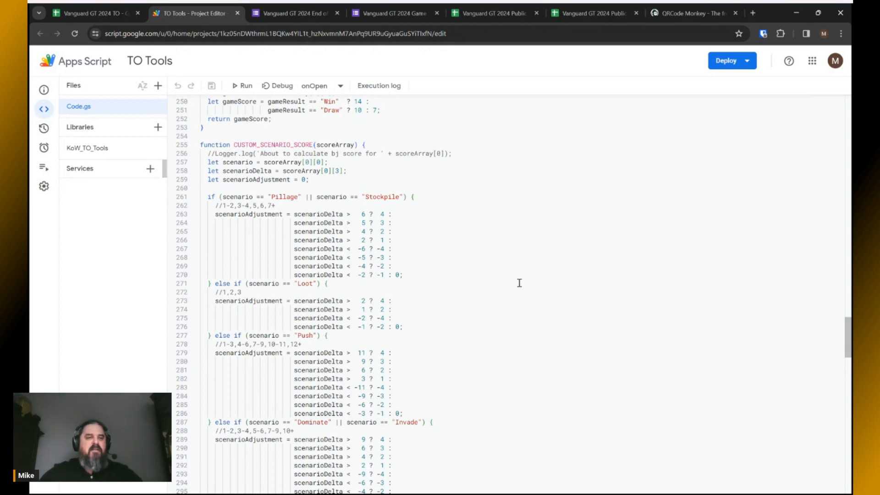
scroll(519, 283, "down", 5)
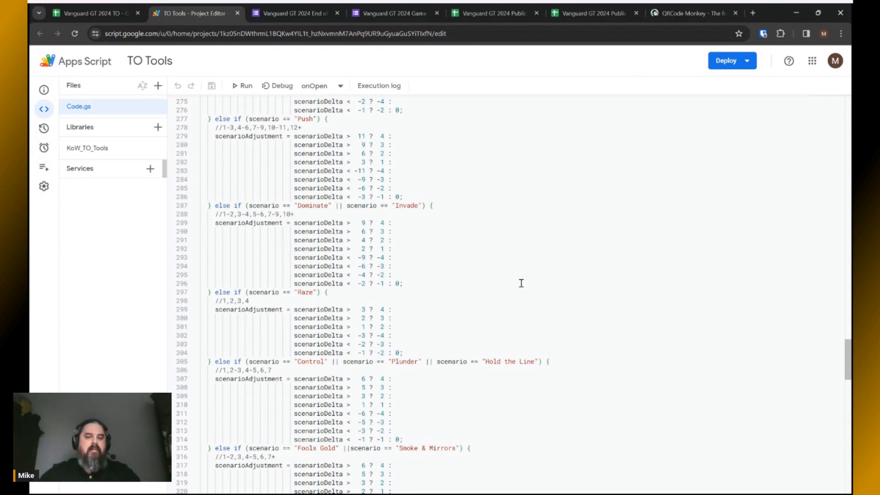
scroll(521, 283, "down", 10)
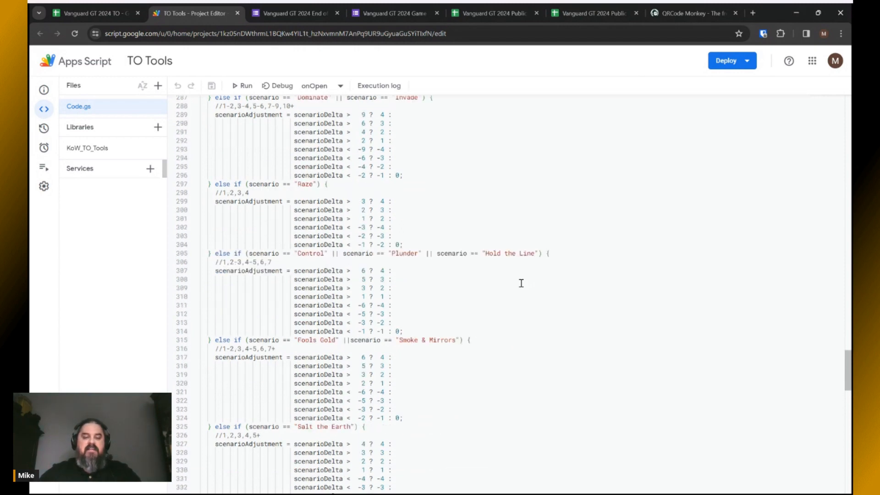
scroll(521, 284, "down", 10)
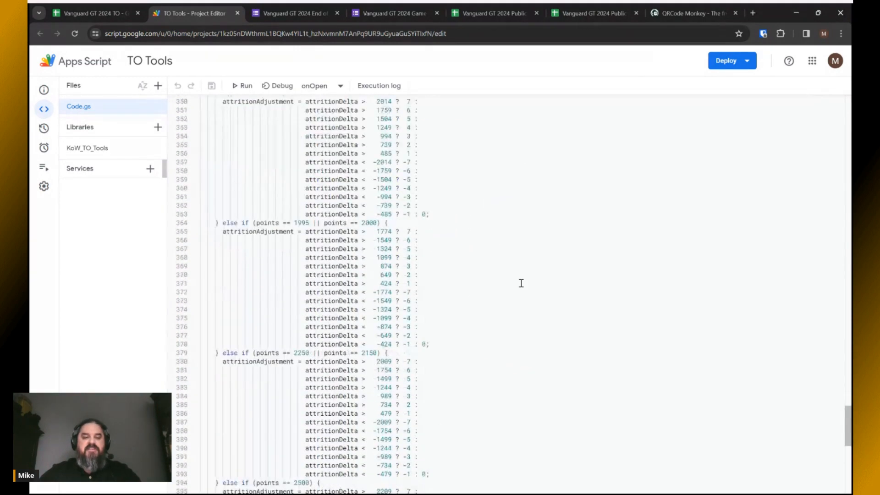
scroll(521, 283, "up", 20)
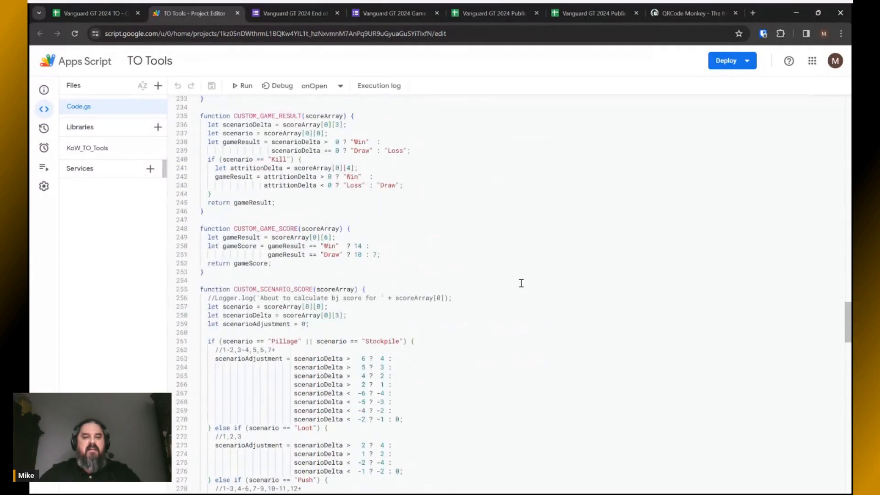
scroll(521, 283, "up", 5)
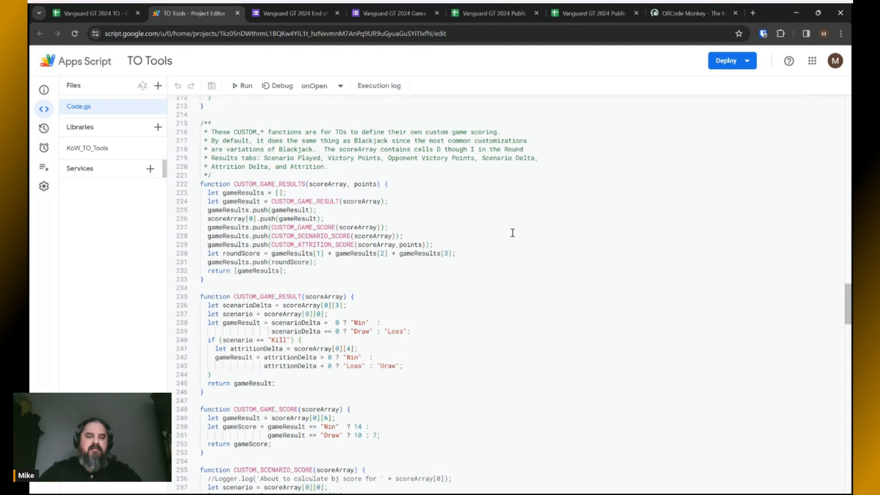
left_click(104, 14)
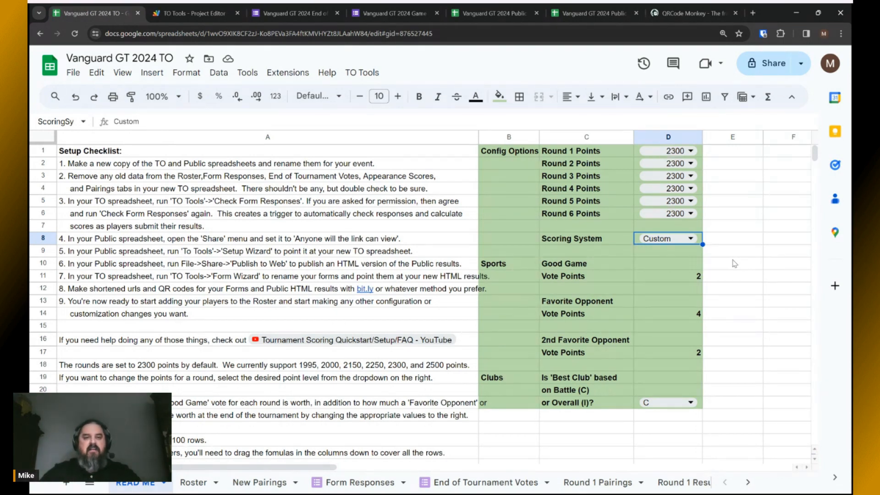
Set the Scoring System to Bartshroud and check the vote points: 2, 4 and 2.
left_click(694, 243)
left_click(667, 275)
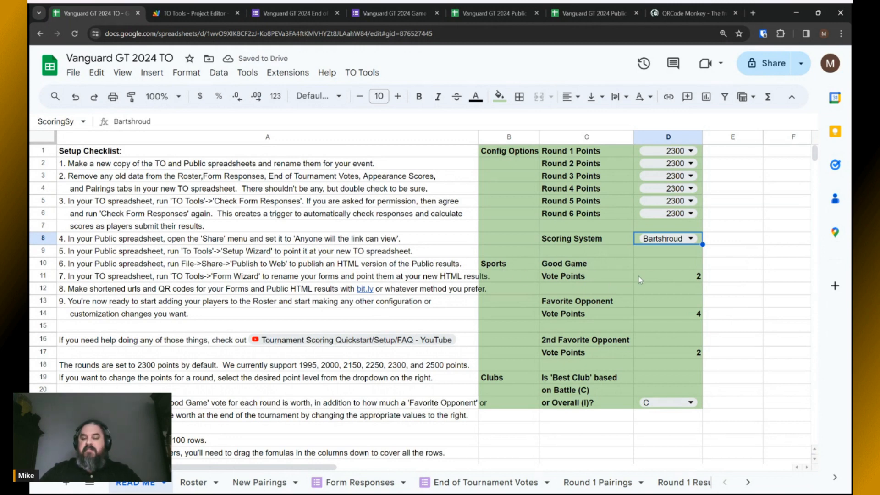
left_click(680, 277)
left_click(673, 314)
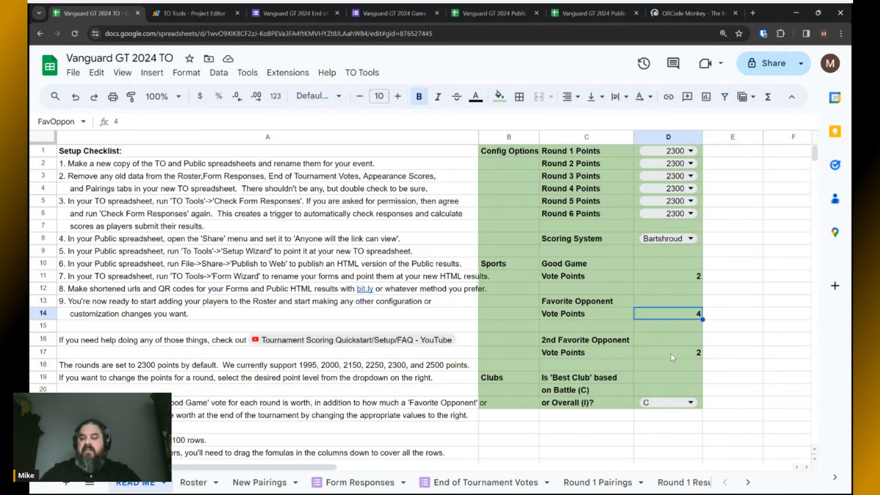
left_click(670, 353)
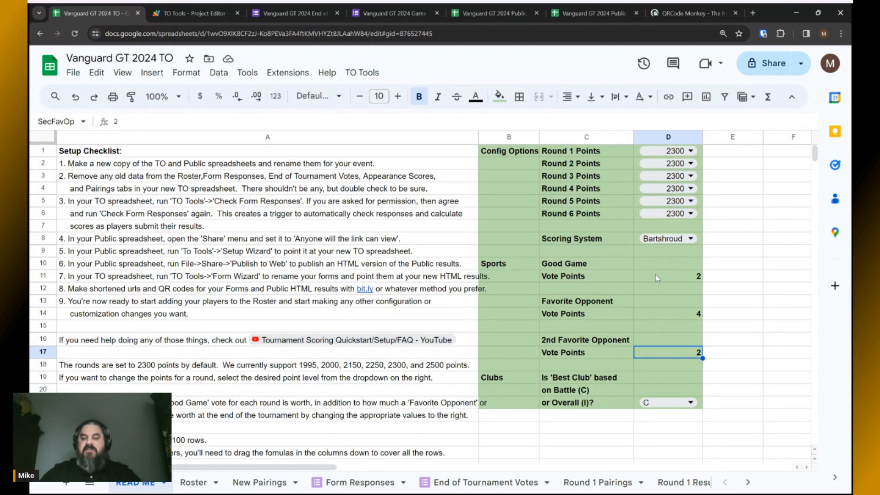
left_click(657, 277)
left_click(655, 313)
left_click(655, 355)
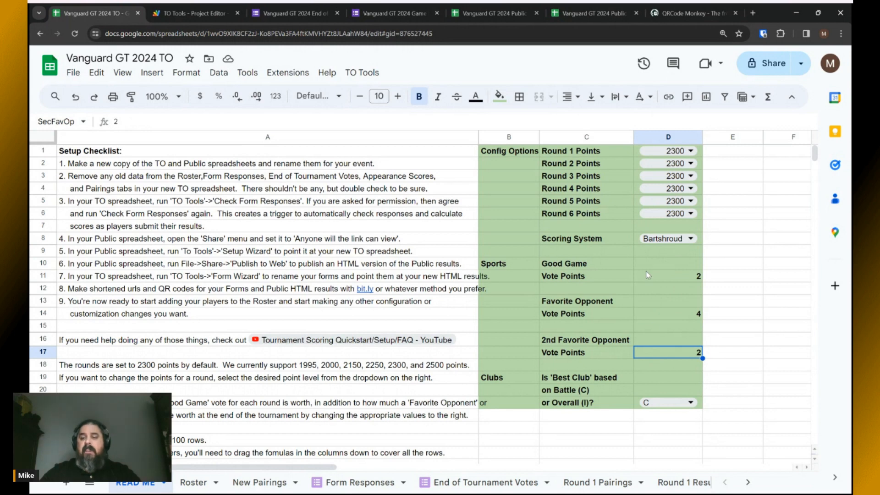
left_click(657, 278)
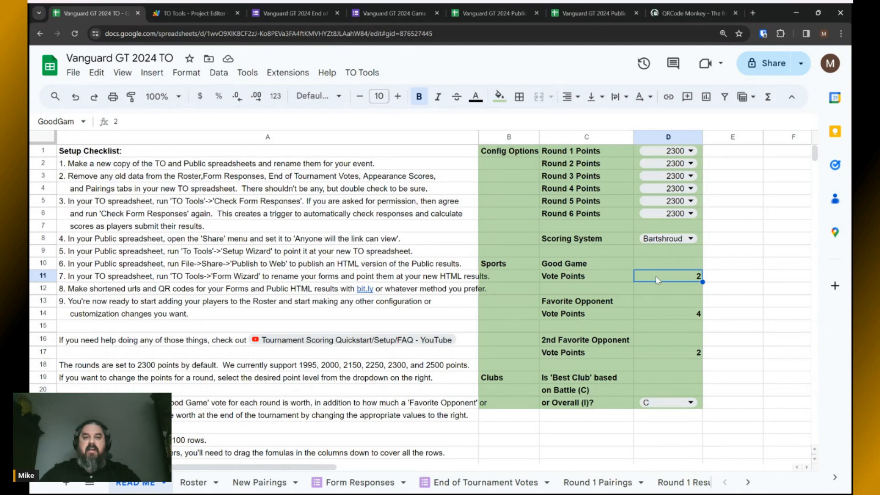
Preview the players' Game Results form, then come back to the TO spreadsheet.
left_click(396, 12)
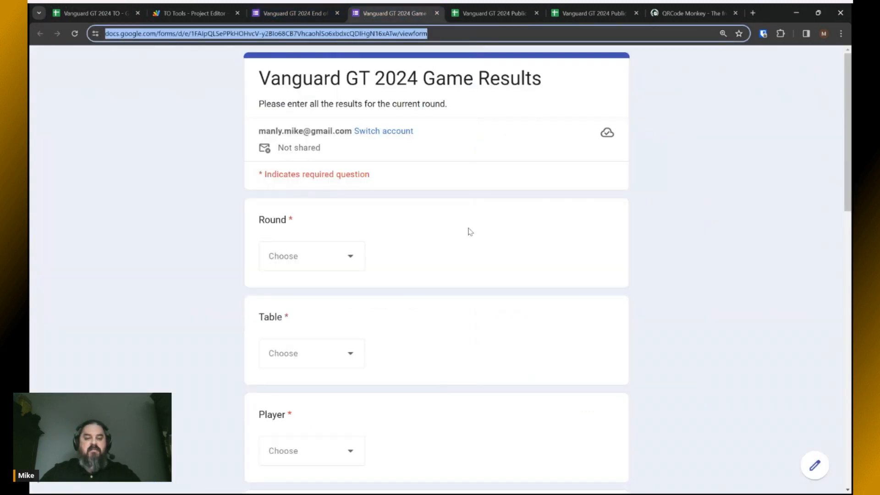
scroll(469, 231, "down", 7)
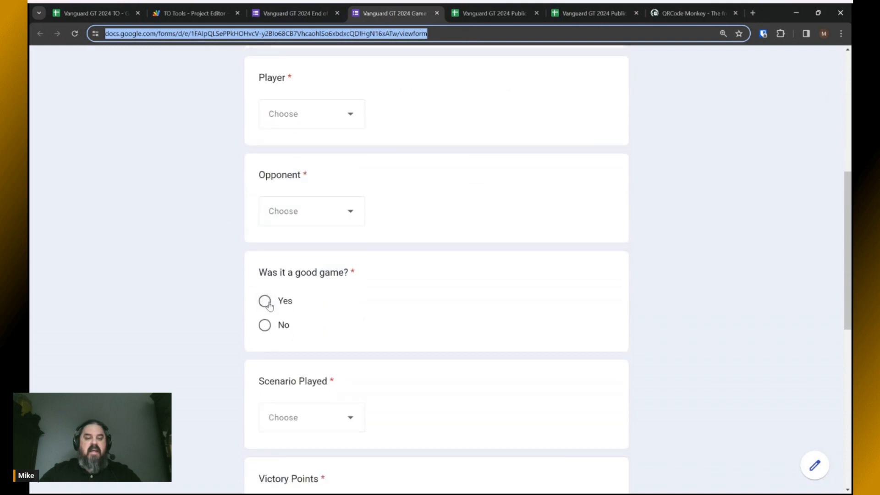
scroll(418, 251, "up", 6)
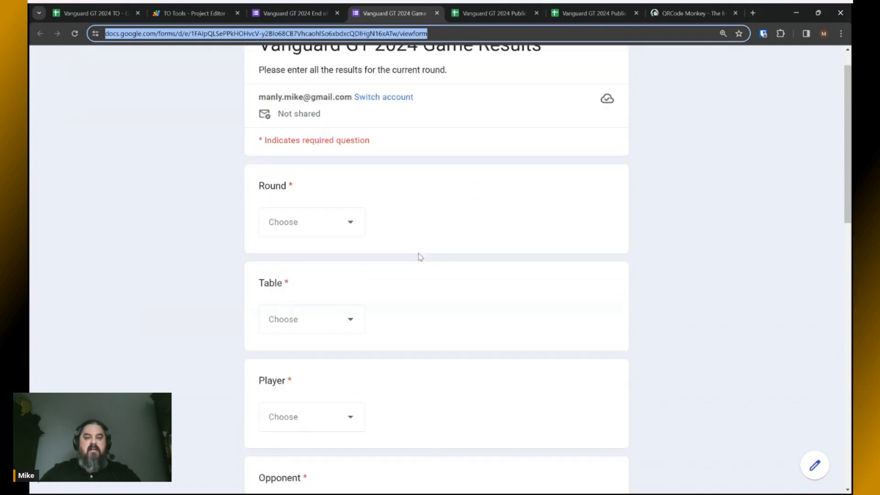
left_click(87, 11)
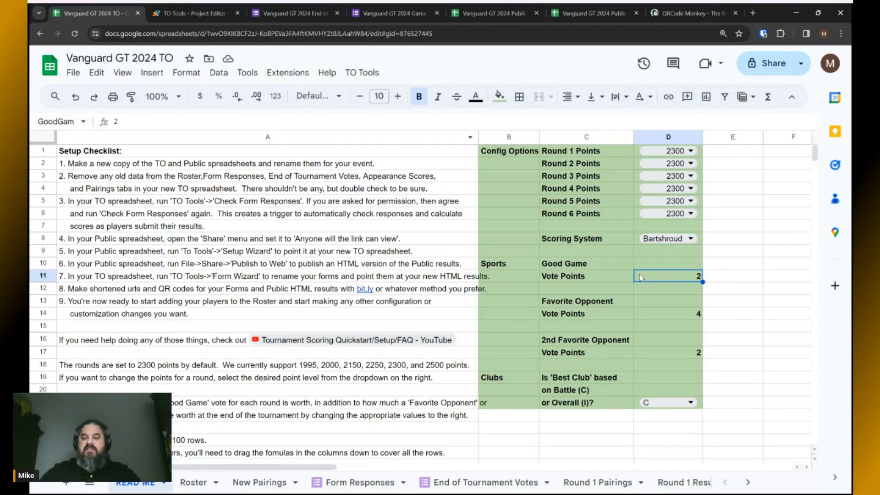
key("alt+Tab")
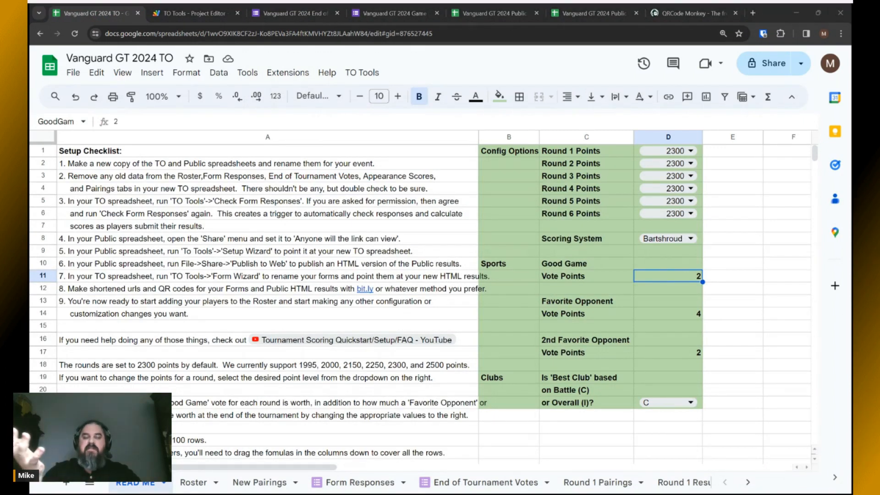
left_click(665, 279)
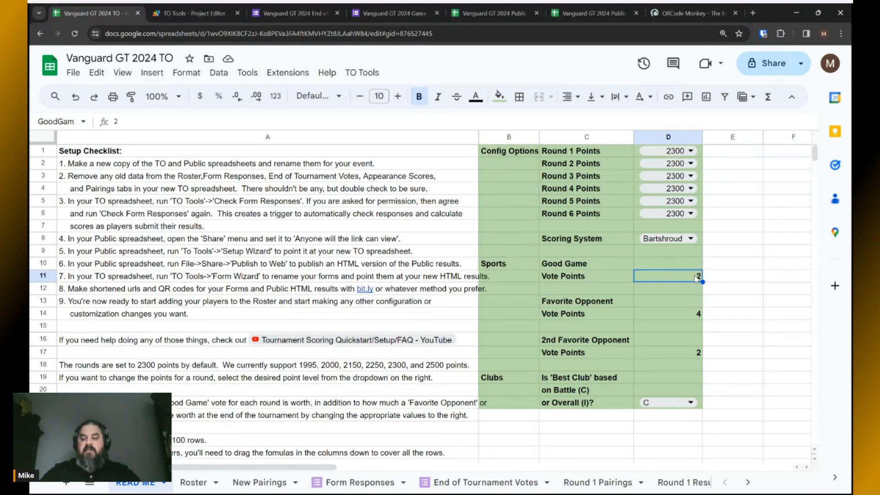
type("1")
left_click(717, 277)
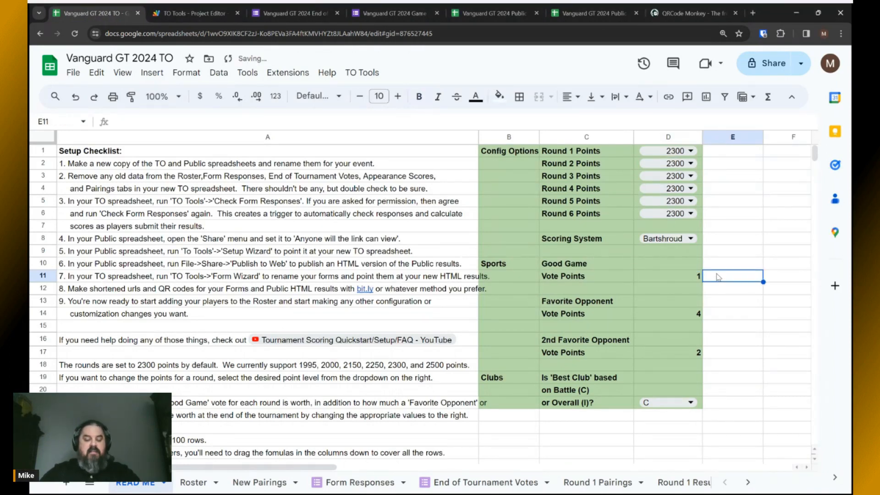
key("Left")
type("5")
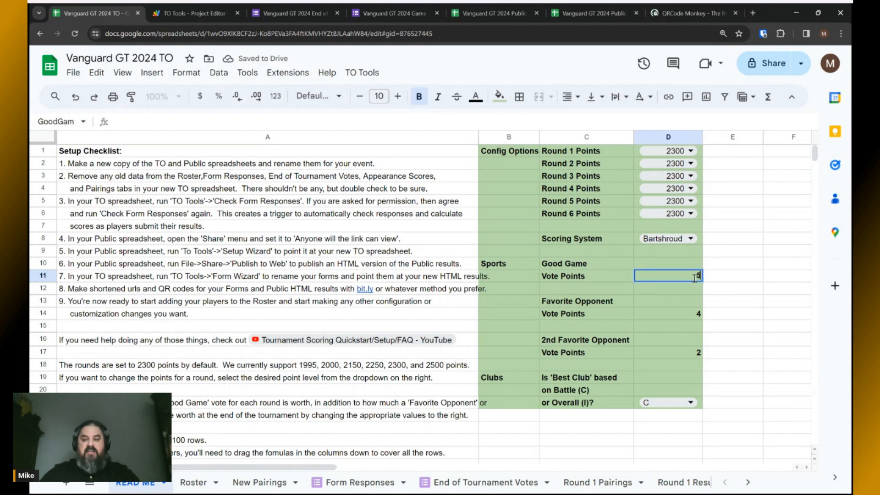
key("alt+Tab")
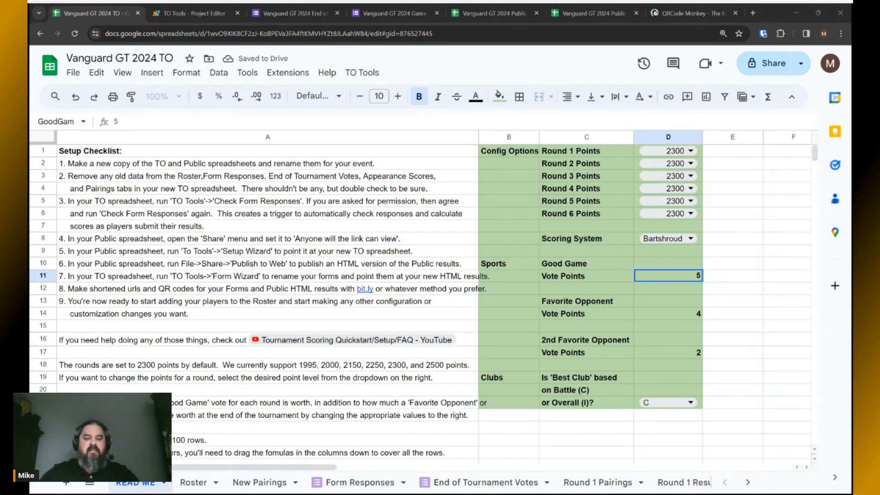
key("alt+Tab")
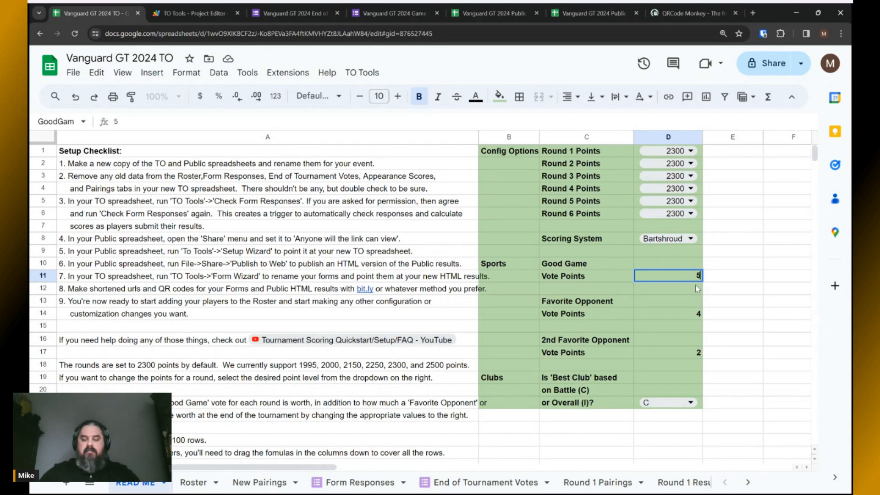
key("BackSpace")
type("2")
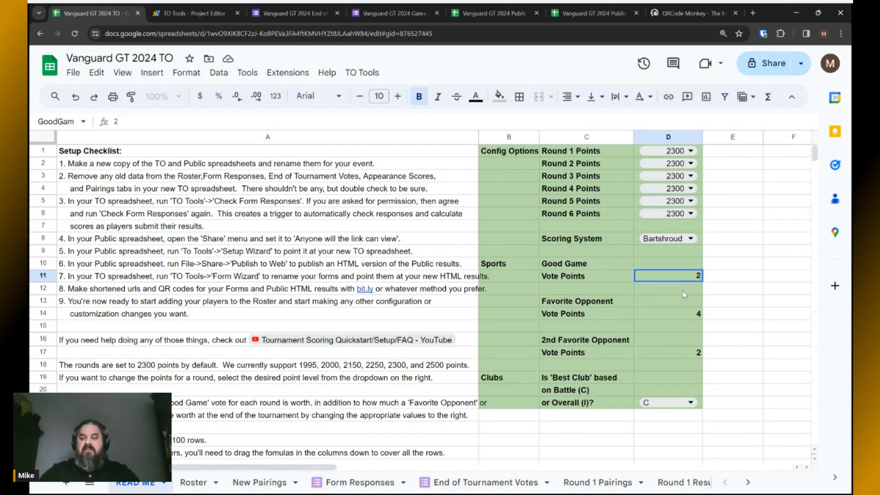
left_click(709, 281)
key("alt+Tab")
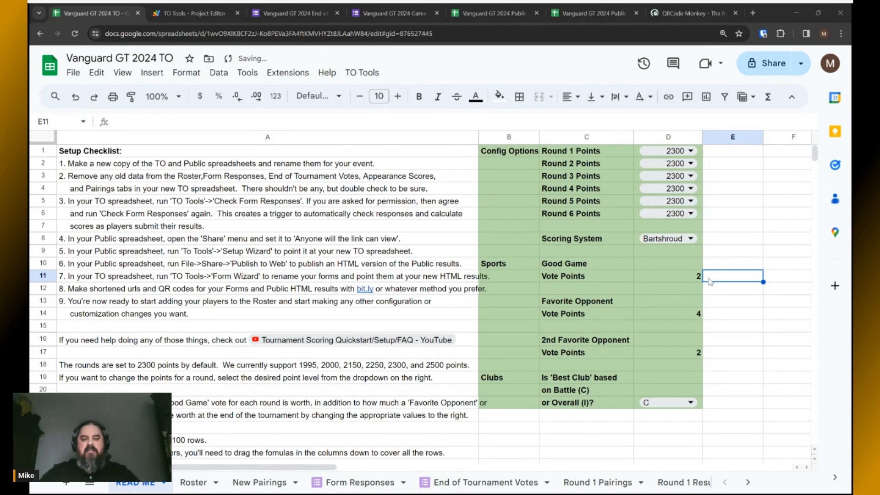
key("alt+Tab")
left_click(660, 312)
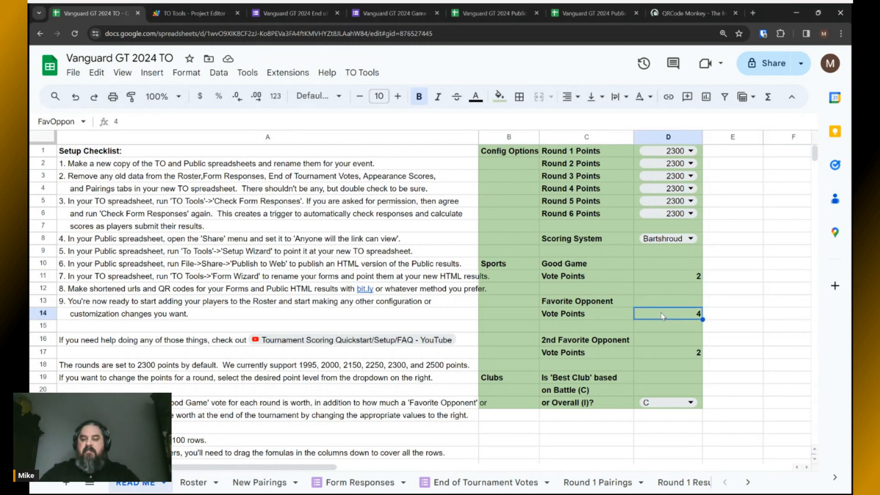
left_click(658, 356)
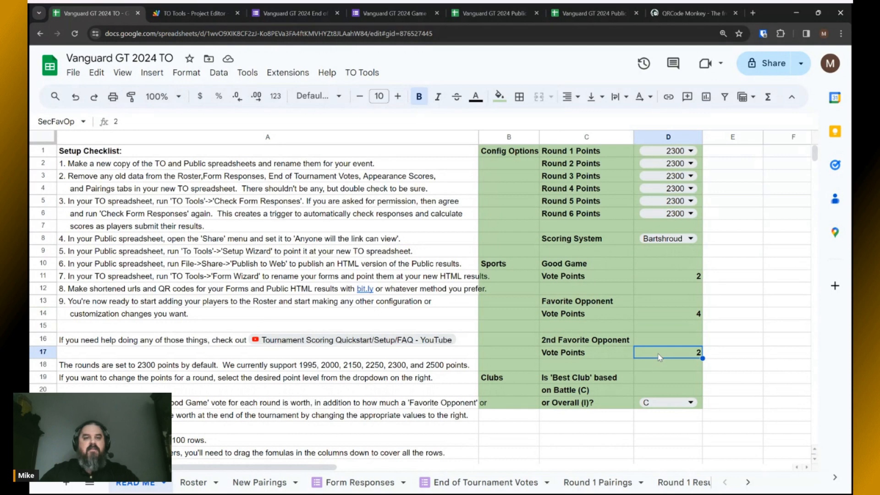
left_click(289, 15)
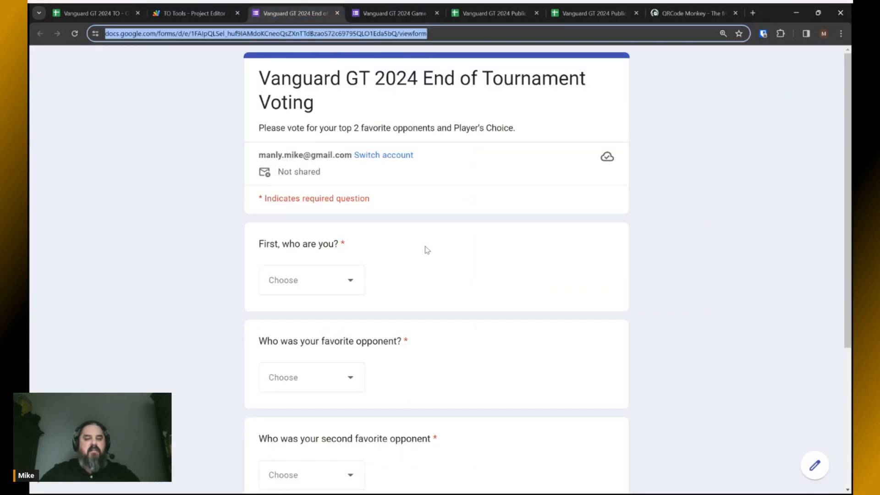
scroll(427, 250, "down", 3)
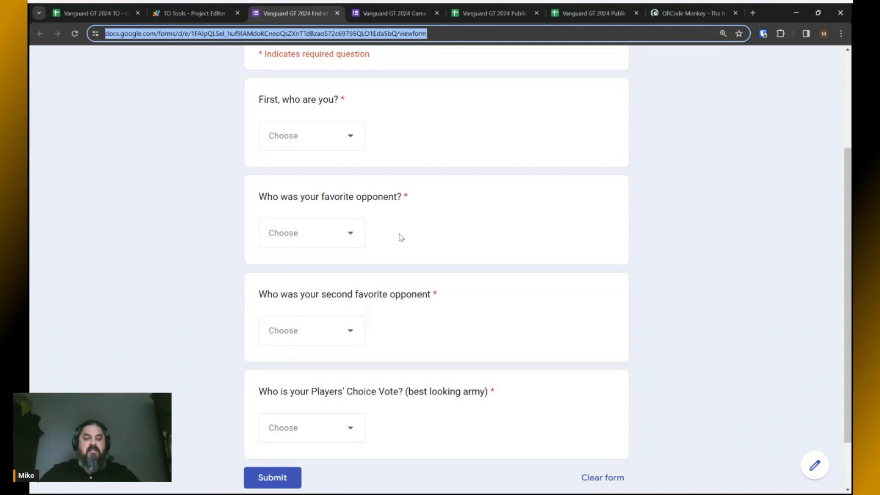
left_click(99, 13)
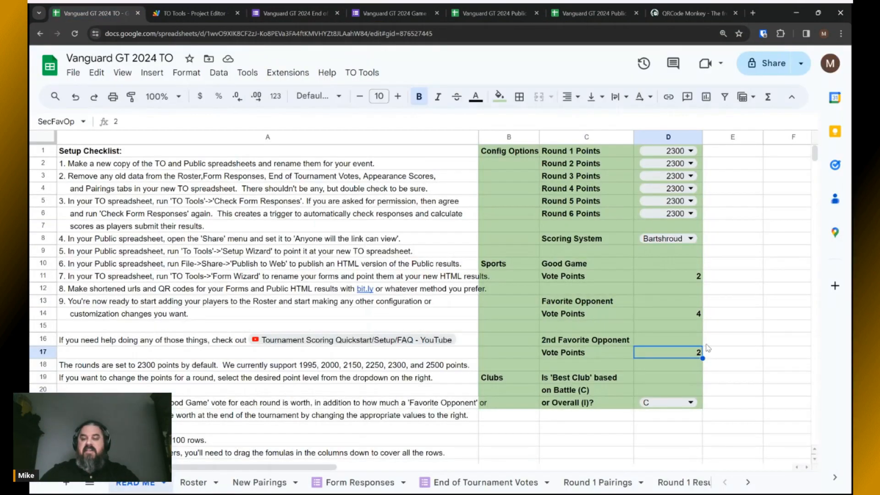
left_click(662, 312)
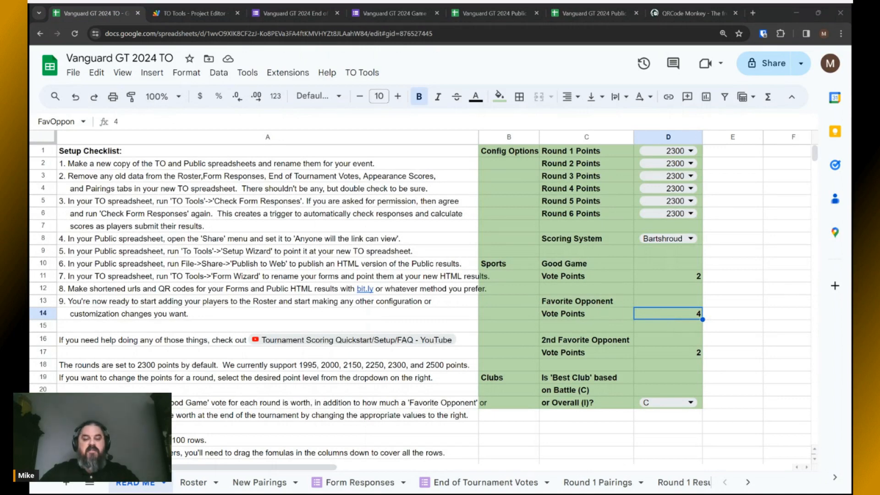
left_click(677, 354)
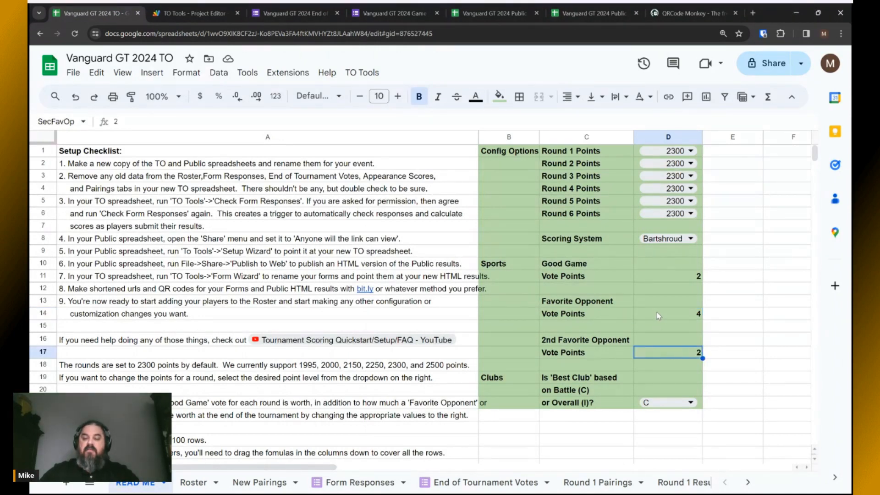
left_click(656, 312)
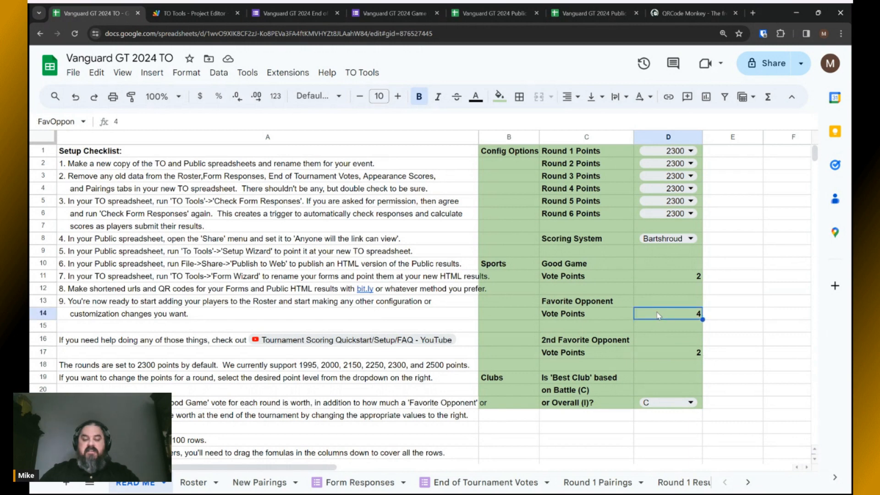
type("2")
left_click(678, 351)
type("1")
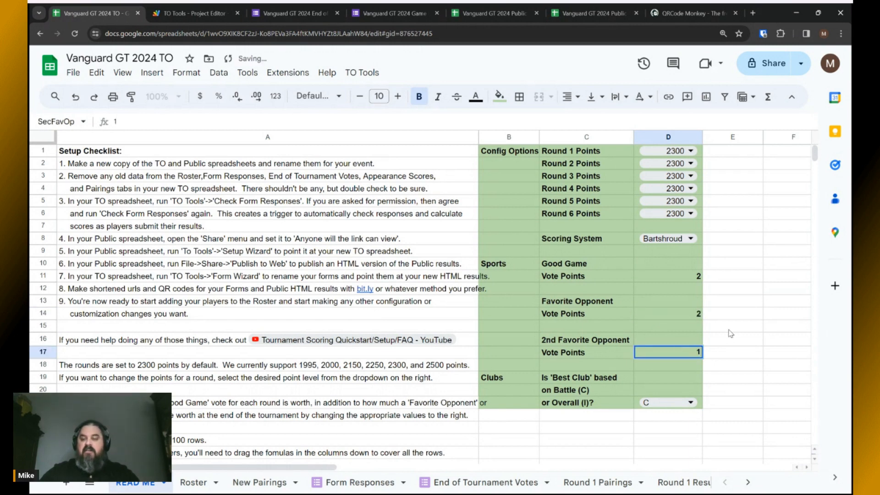
left_click(730, 327)
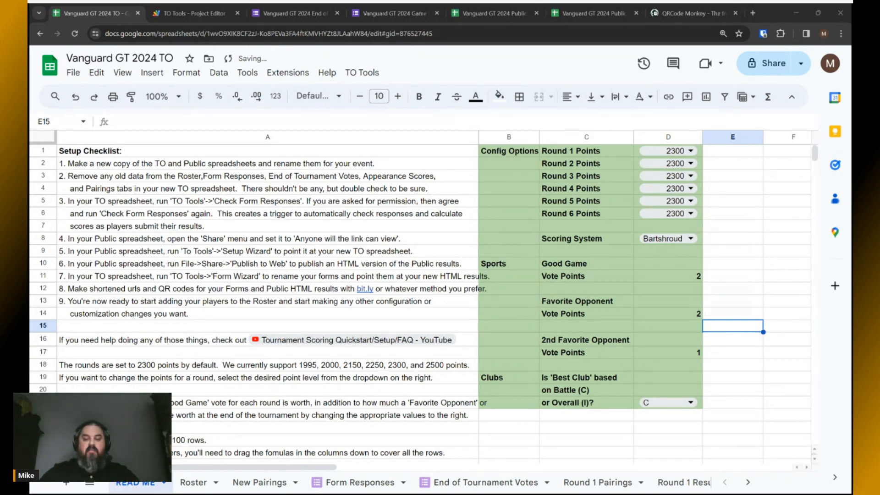
left_click(696, 317)
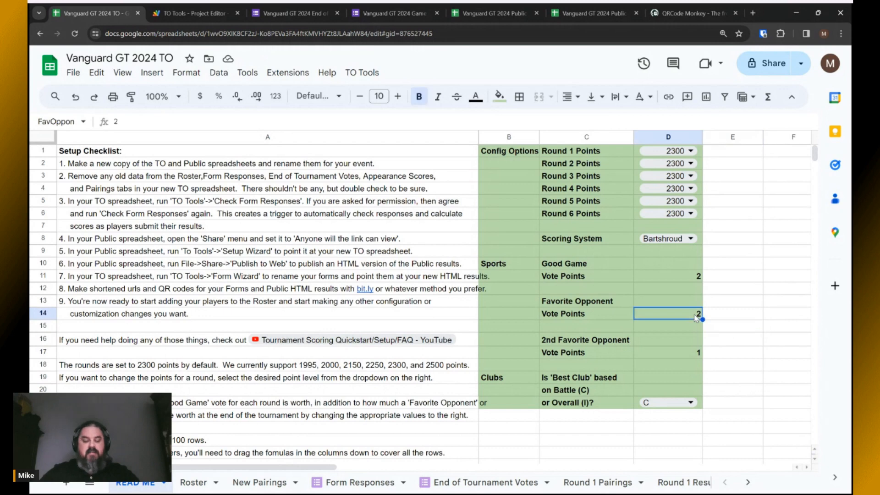
type("4")
left_click(697, 353)
type("2")
left_click(721, 365)
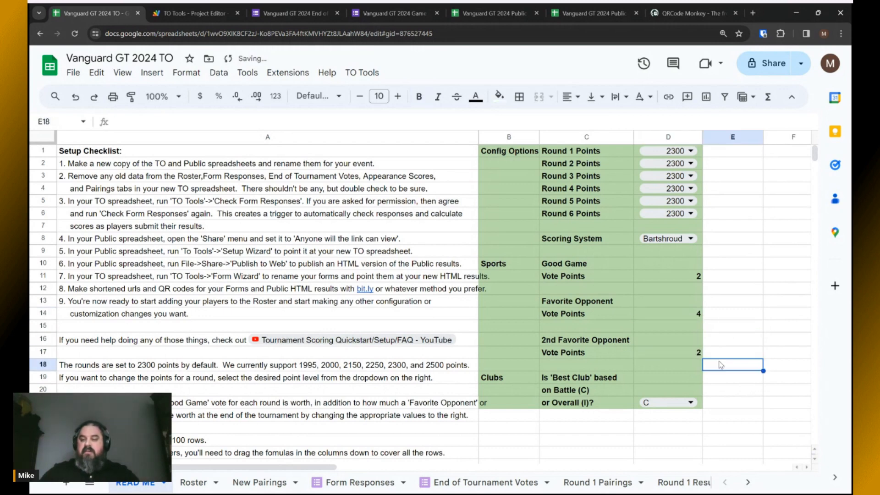
scroll(443, 484, "down", 4)
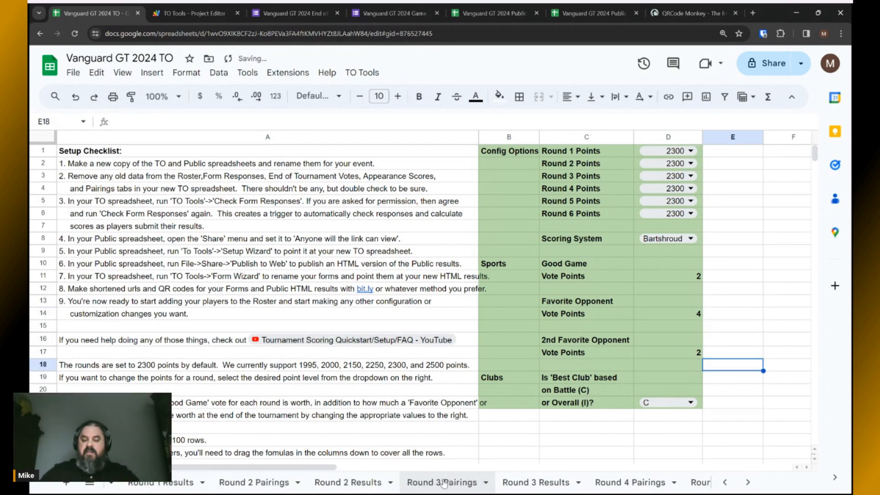
scroll(443, 484, "down", 6)
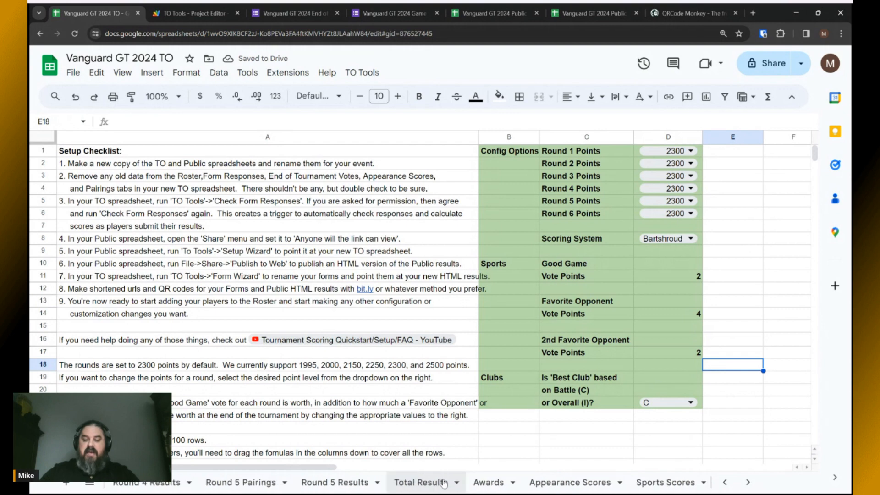
scroll(444, 483, "down", 3)
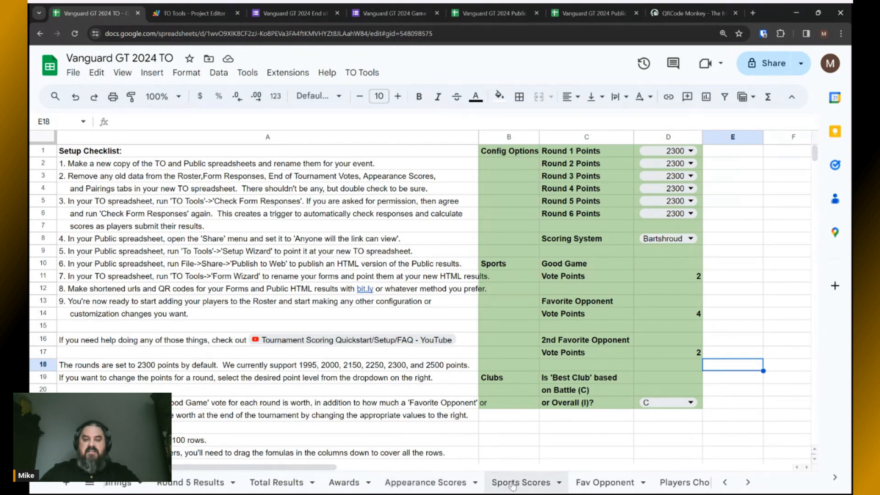
left_click(512, 484)
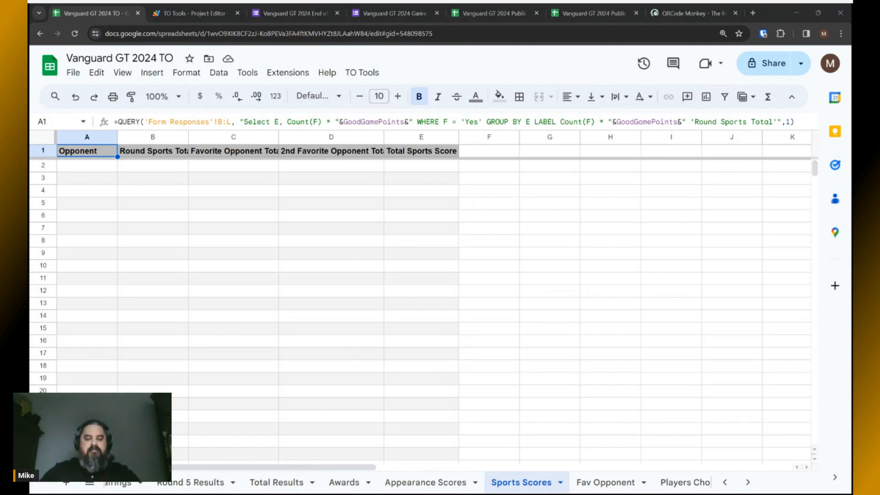
left_click(278, 483)
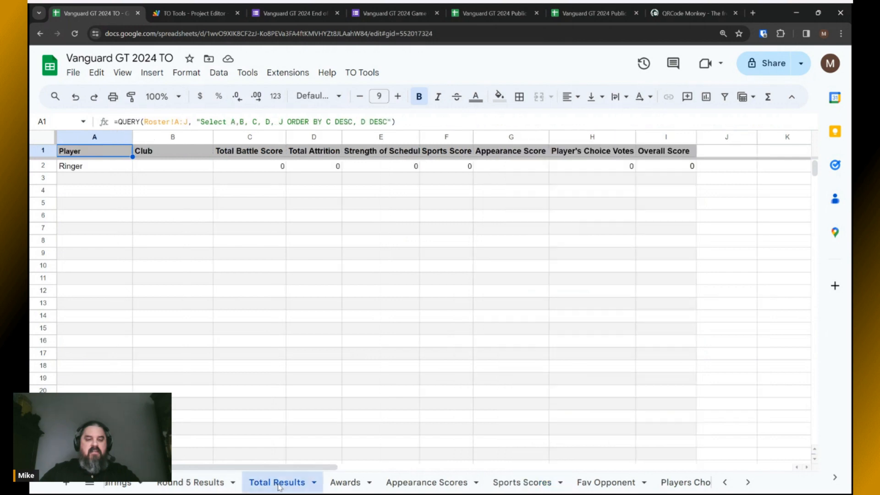
left_click(438, 136)
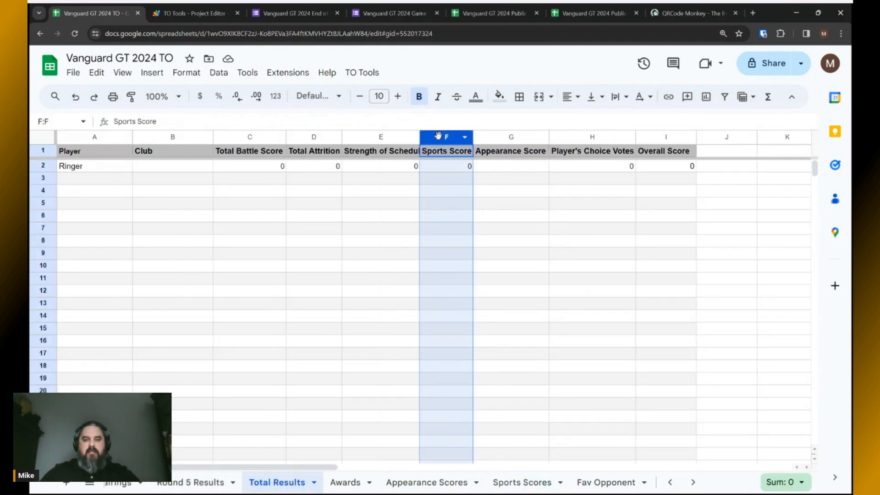
scroll(436, 484, "up", 10)
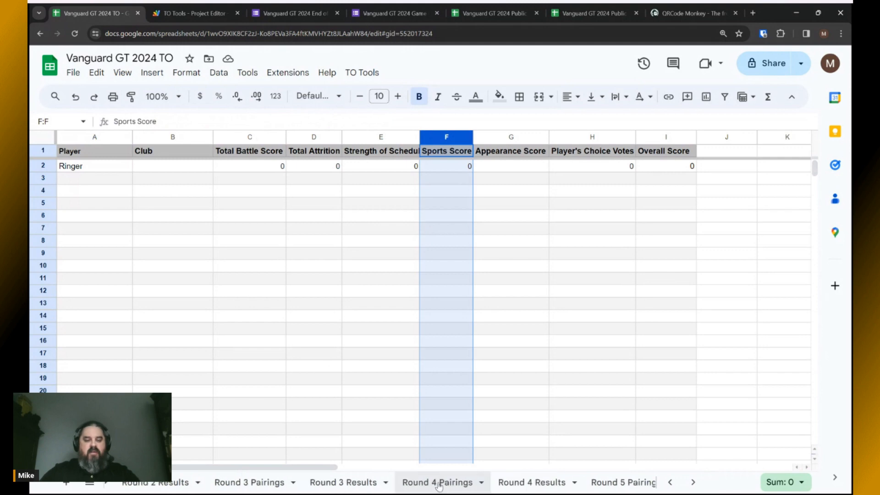
scroll(435, 485, "up", 5)
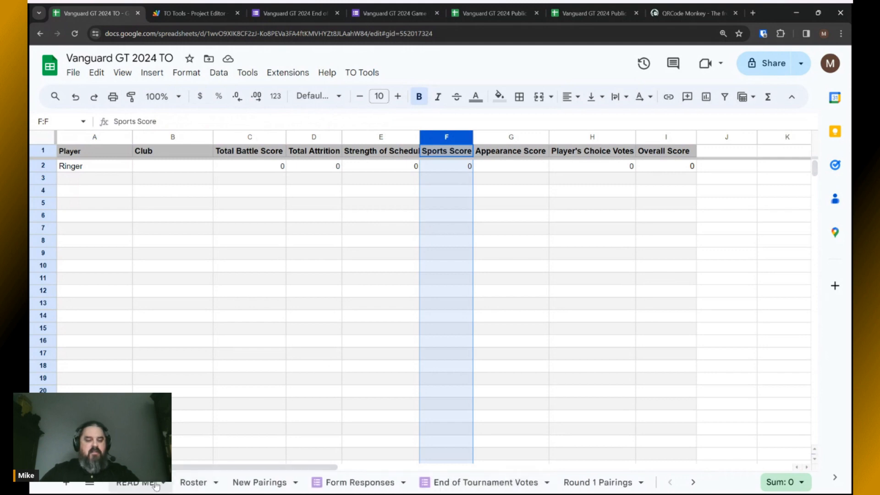
left_click(134, 482)
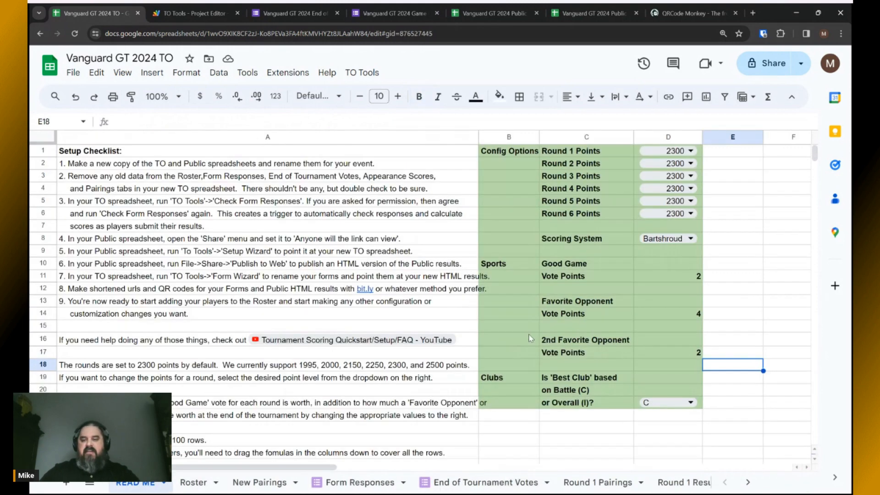
Switch the Best Club setting between C and I, finally basing it on Overall (I).
left_click(654, 380)
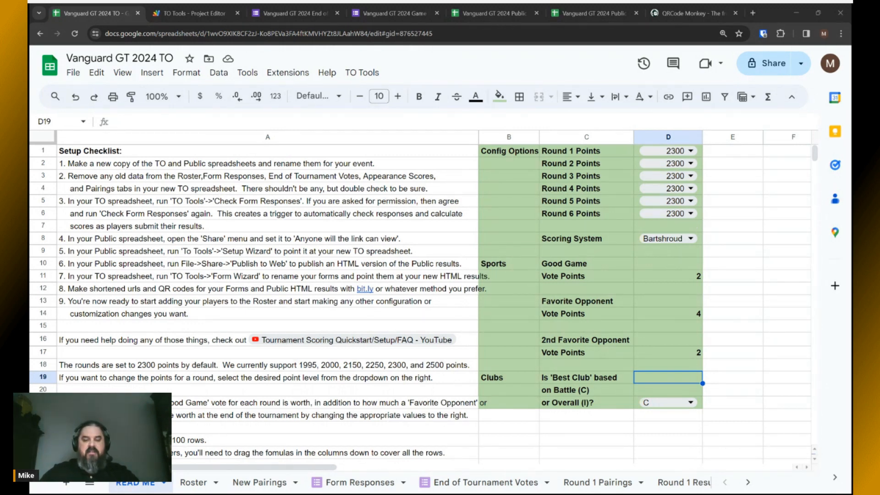
left_click(689, 402)
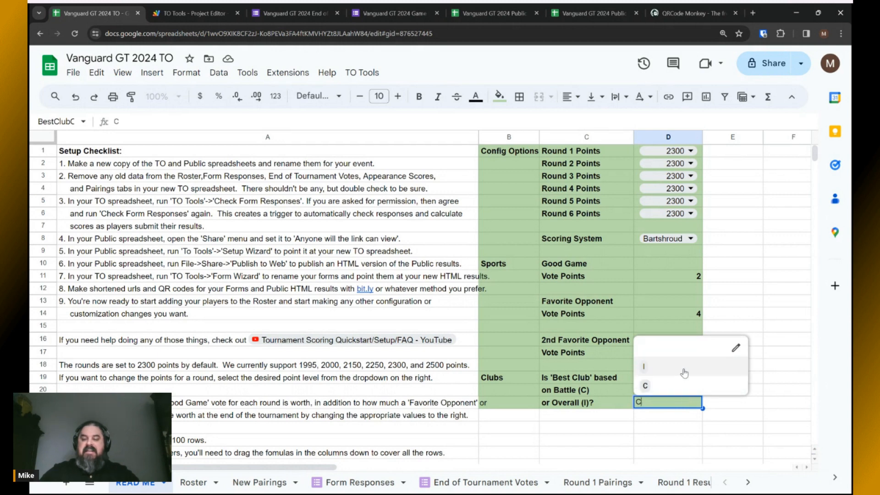
left_click(684, 372)
left_click(689, 404)
left_click(662, 388)
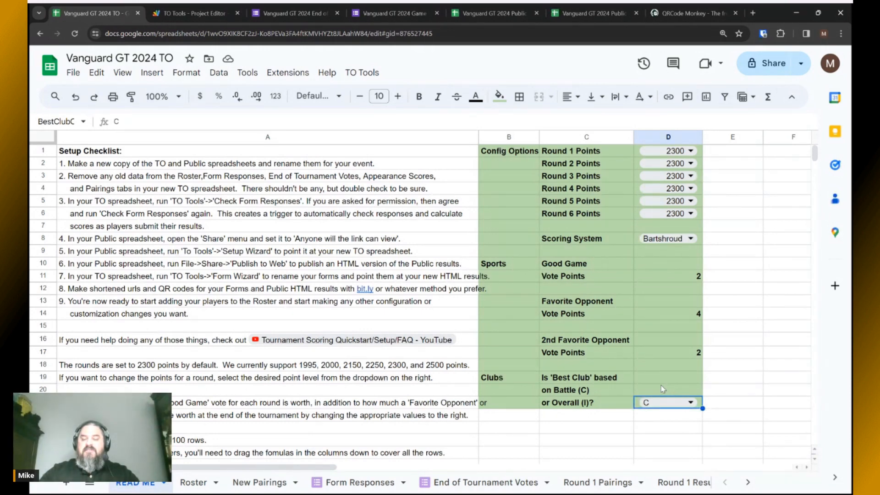
key("alt+Tab")
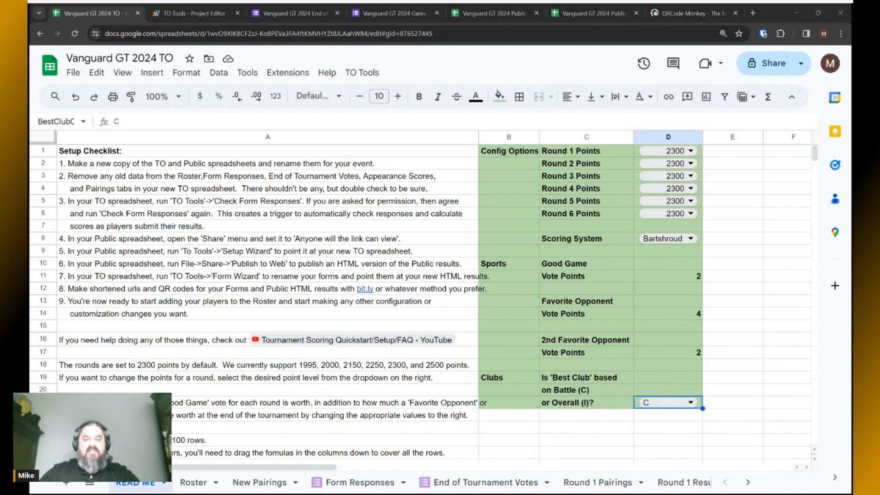
key("alt+Tab")
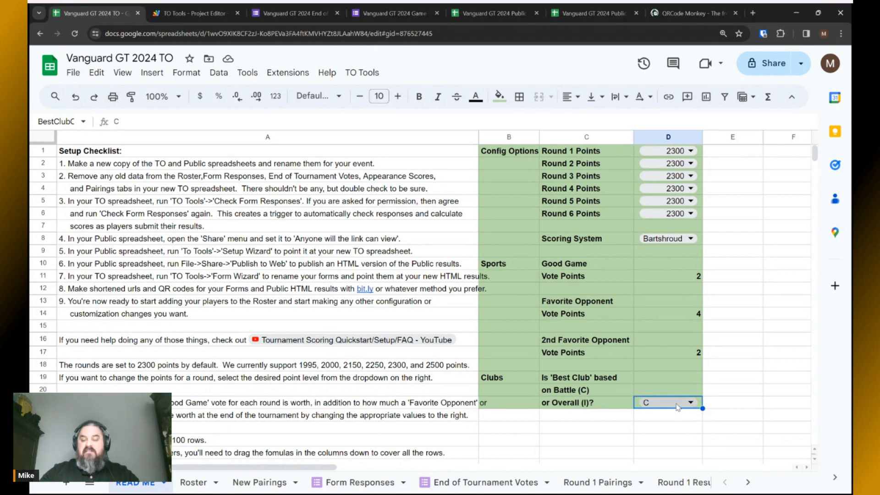
left_click(677, 405)
left_click(656, 387)
left_click(674, 405)
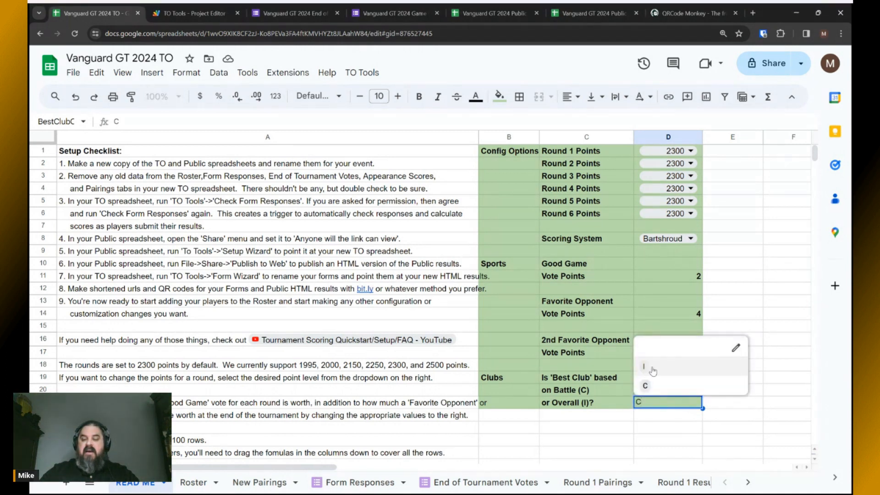
left_click(653, 369)
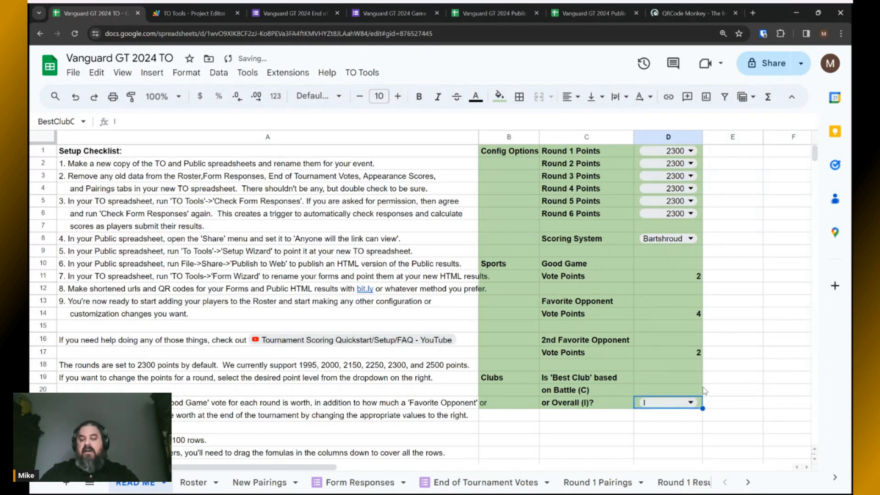
key("alt+Tab")
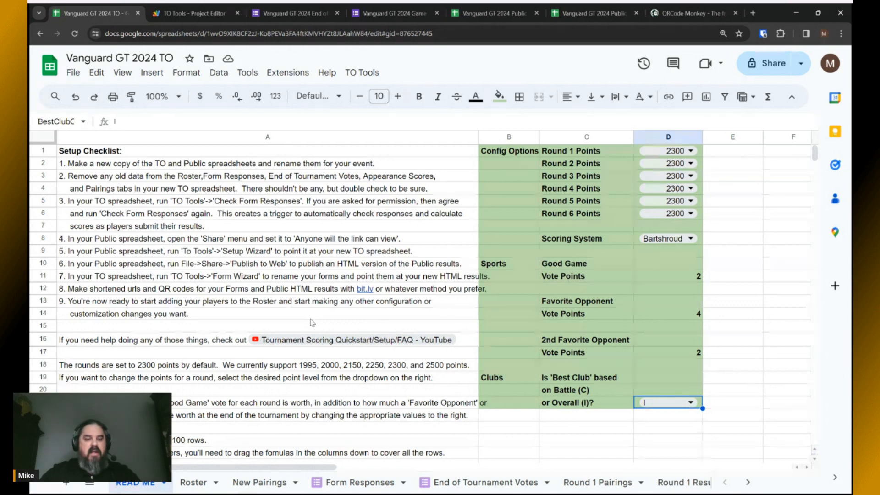
On the Roster sheet, paste the 32 player names over the Ringer entry in A2.
left_click(194, 482)
key("alt+Tab")
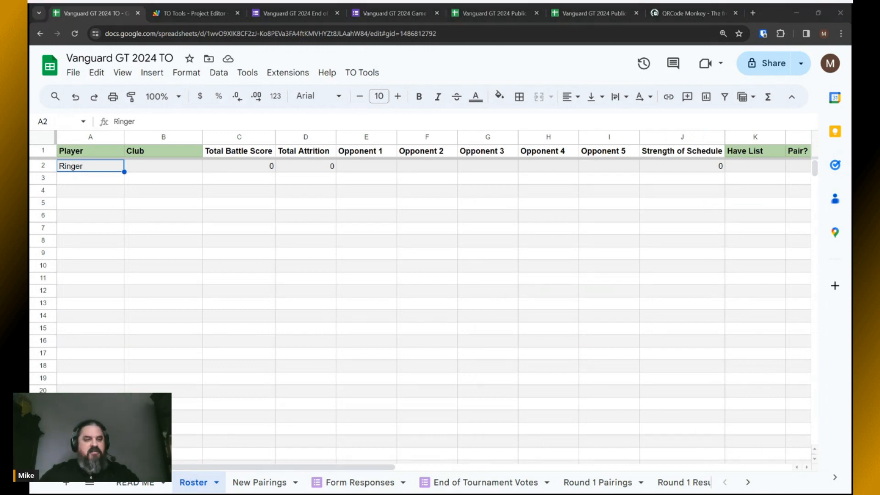
key("alt+Tab")
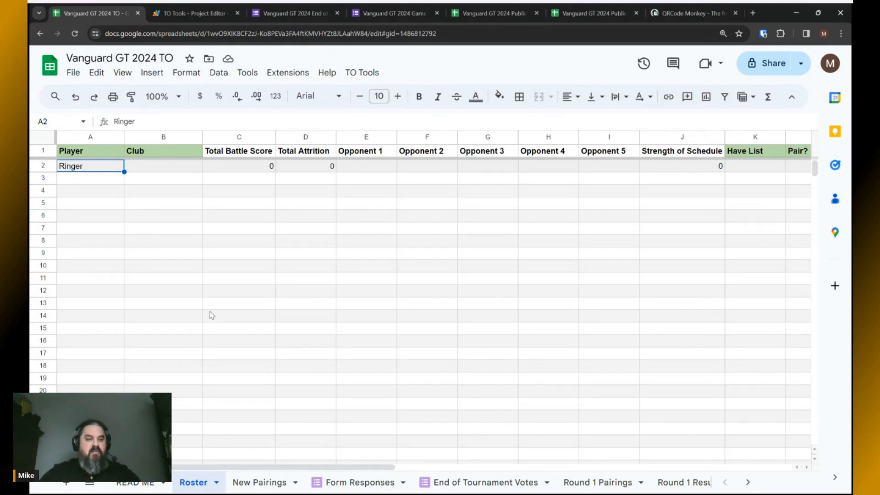
left_click(85, 169)
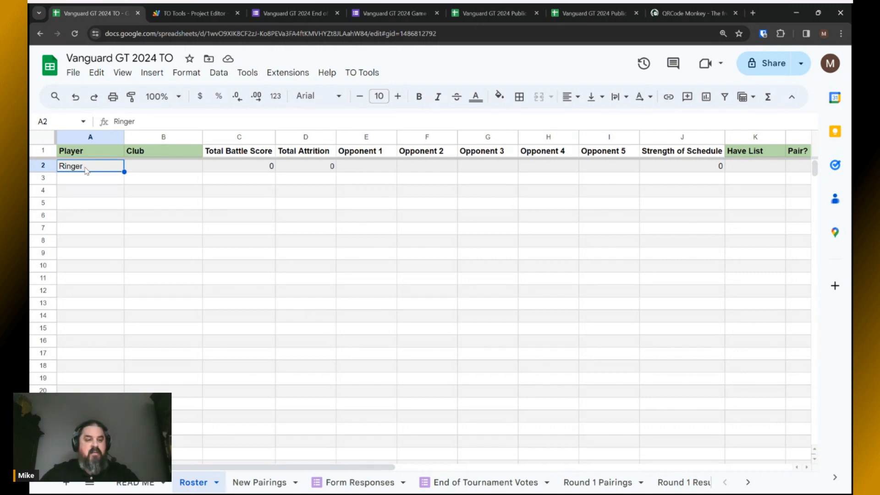
key("ctrl+v")
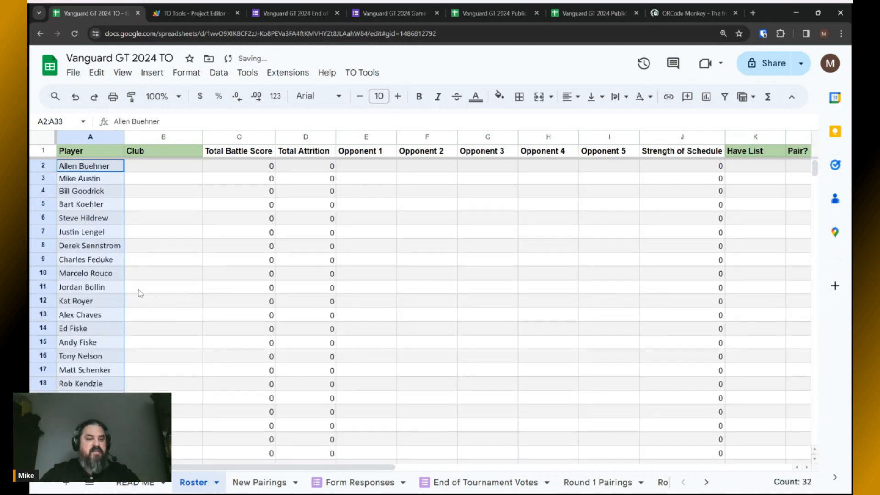
scroll(140, 294, "down", 5)
scroll(140, 293, "up", 5)
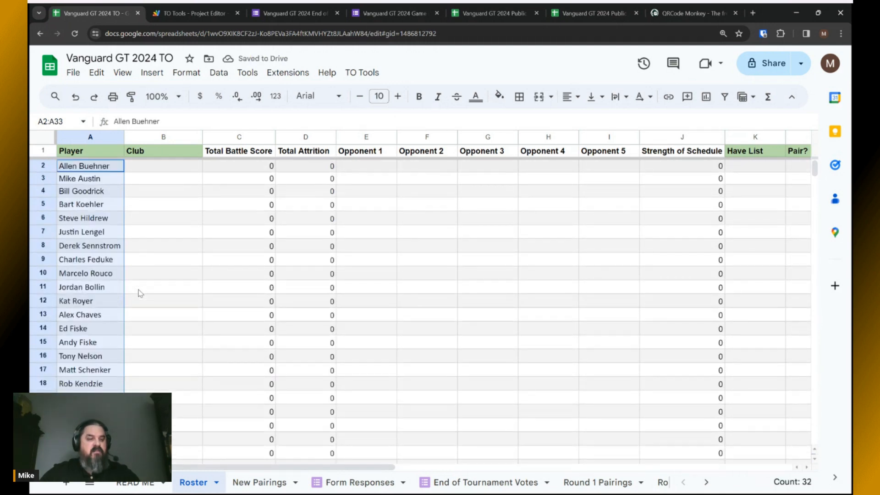
Sort the Roster sheet A to Z by the Player column.
right_click(112, 137)
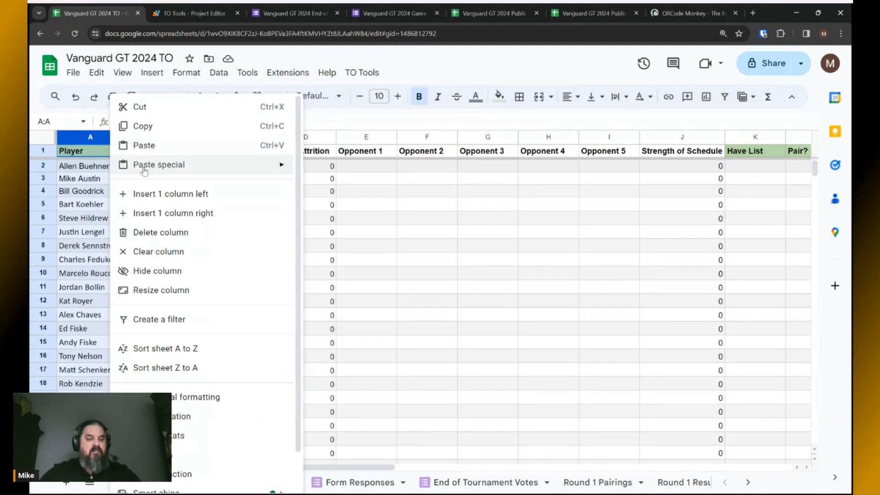
left_click(162, 348)
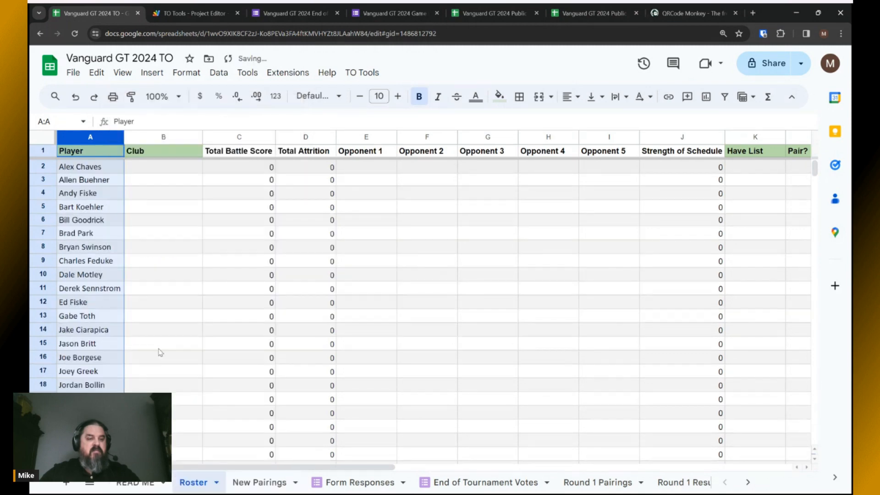
left_click(167, 250)
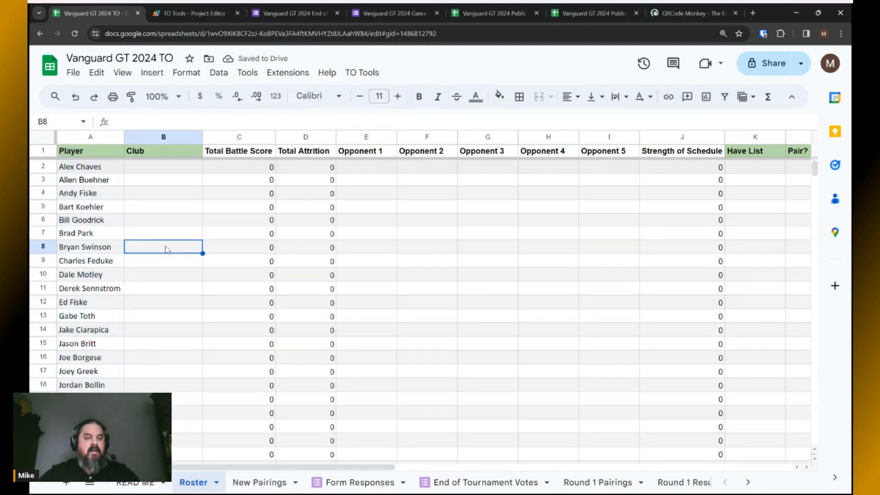
left_click(167, 250)
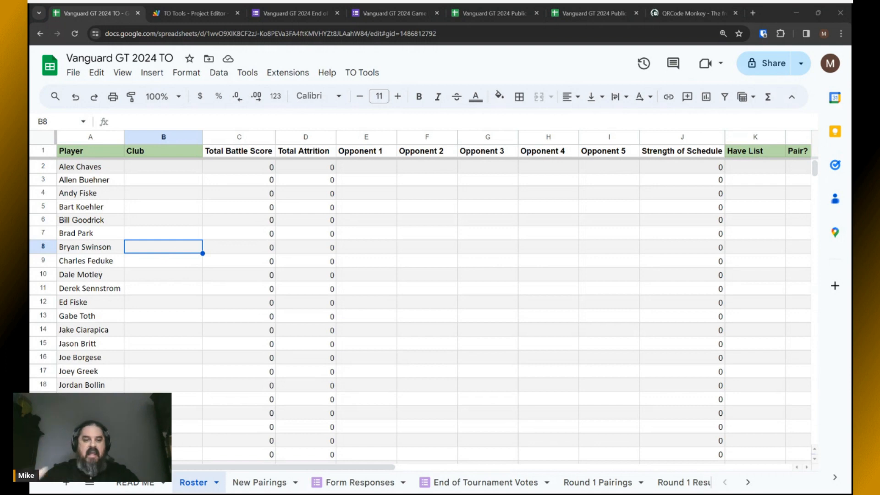
Point out the Player, Club, Have List and Pair? column headings.
left_click(99, 154)
left_click(158, 156)
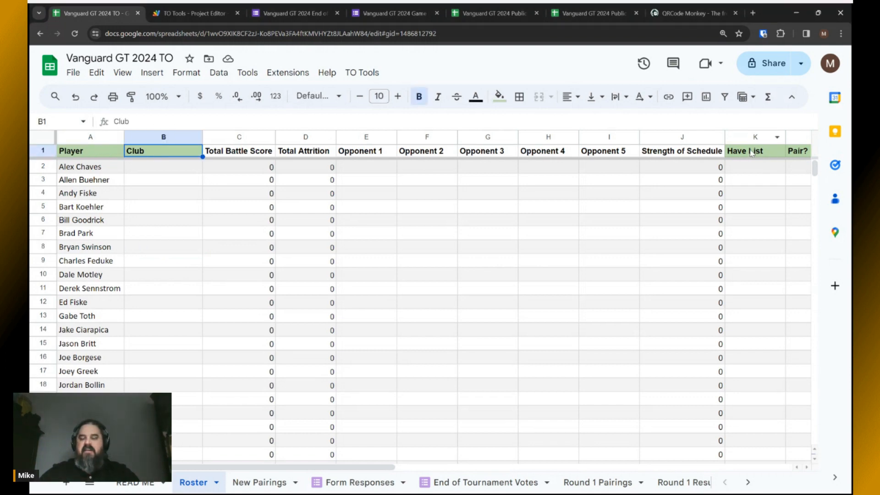
left_click(752, 154)
left_click(796, 155)
left_click(91, 155)
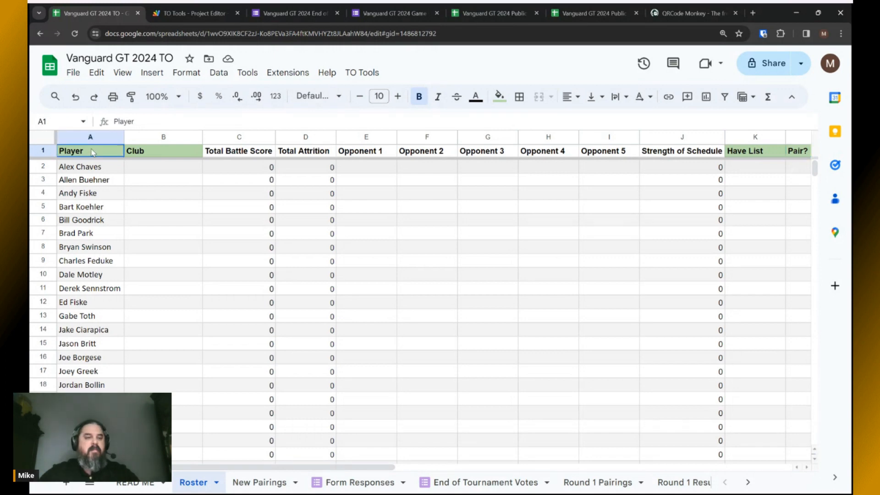
left_click(149, 156)
left_click(85, 154)
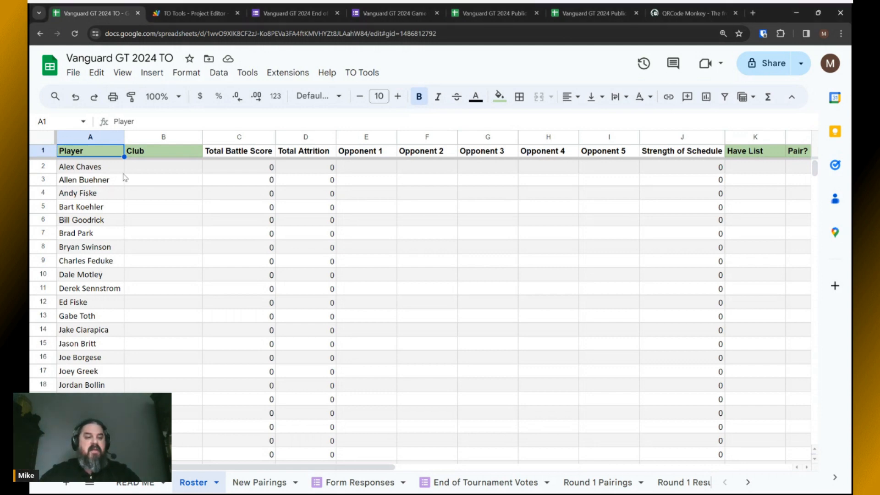
left_click(151, 170)
left_click(158, 178)
left_click(160, 196)
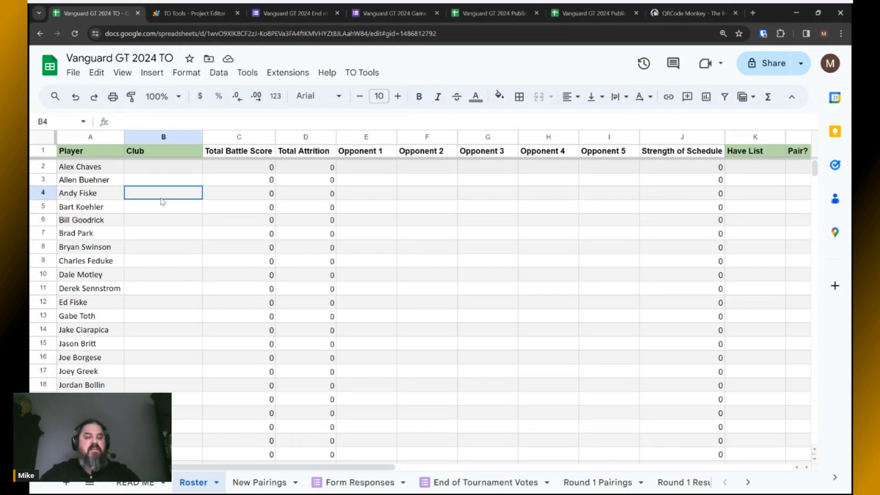
left_click(165, 232)
left_click(162, 263)
left_click(160, 291)
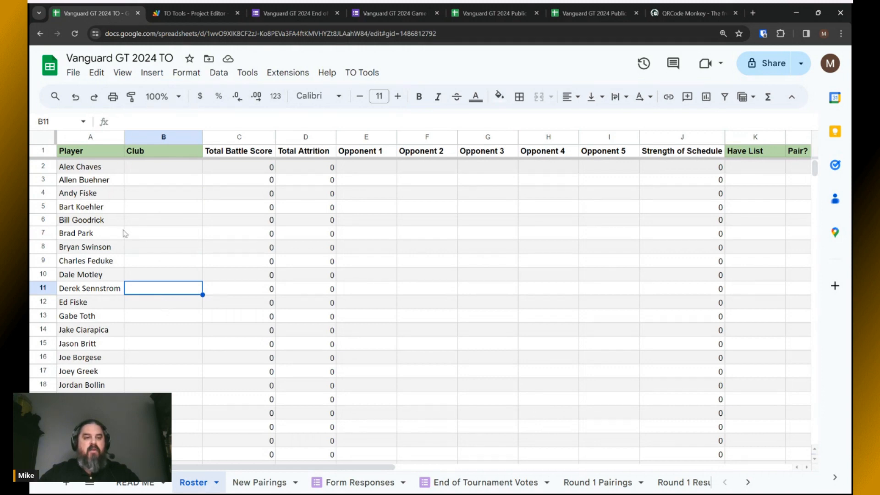
left_click(90, 171)
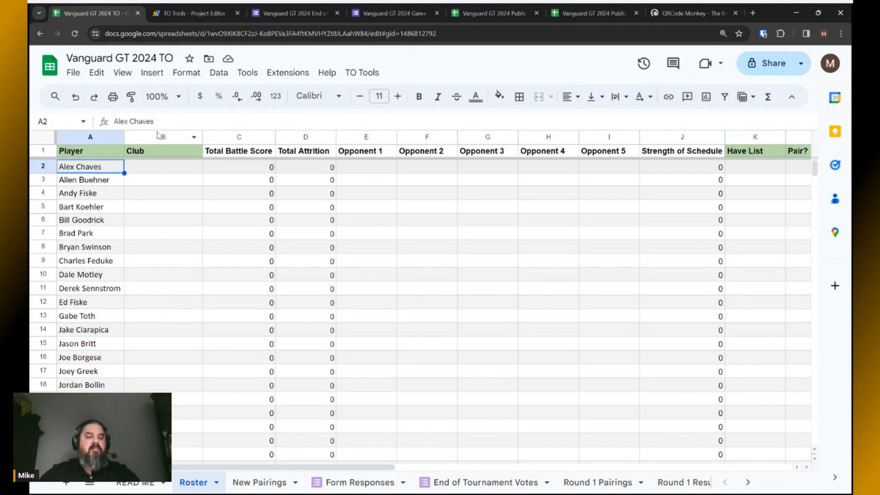
left_click(98, 183)
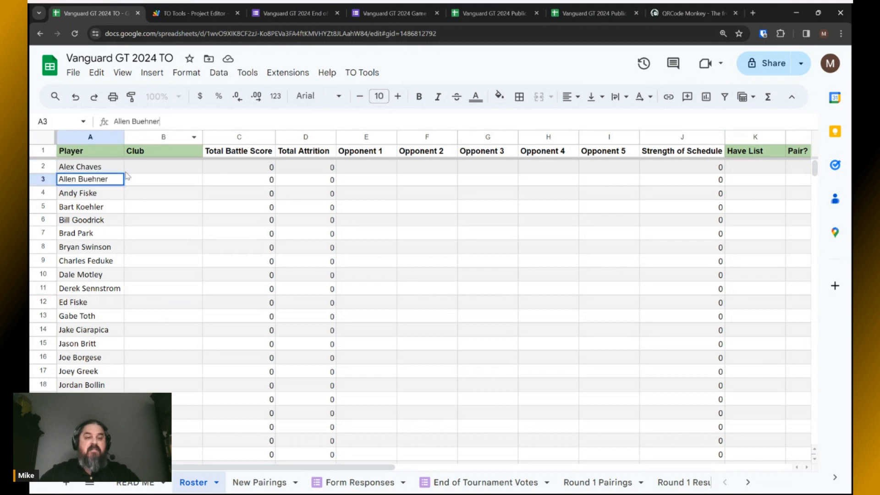
left_click(94, 209)
left_click(190, 117)
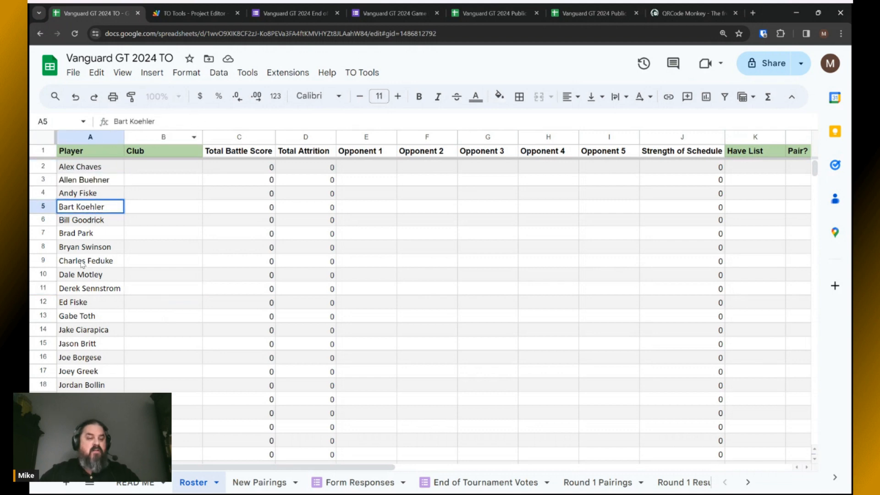
left_click(81, 261)
left_click(188, 122)
key("alt+Tab")
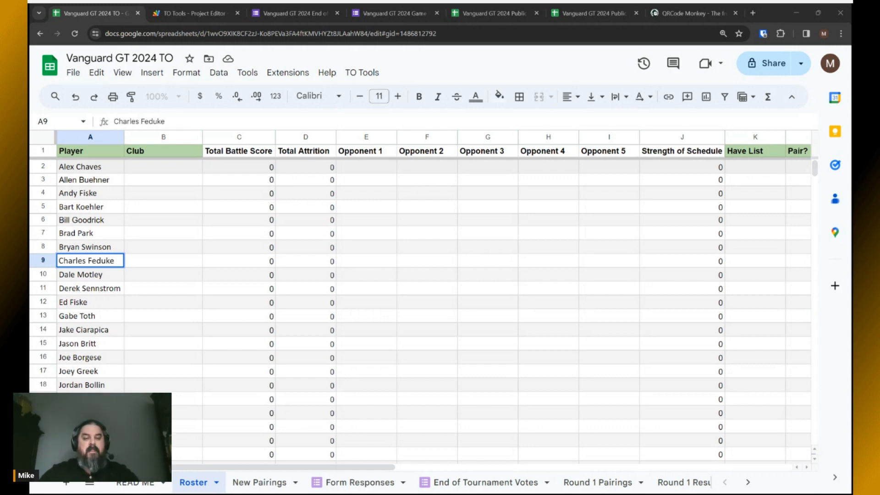
key("alt+Tab")
left_click(180, 192)
left_click(162, 289)
left_click(157, 356)
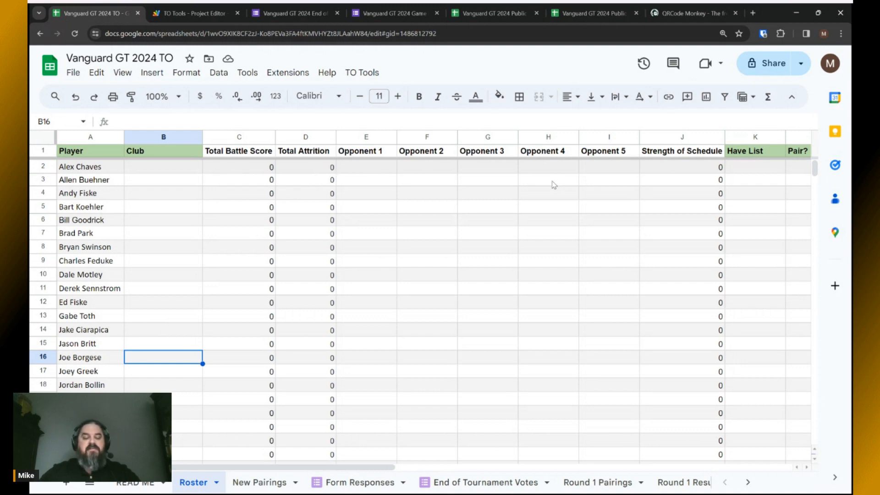
key("alt+Tab")
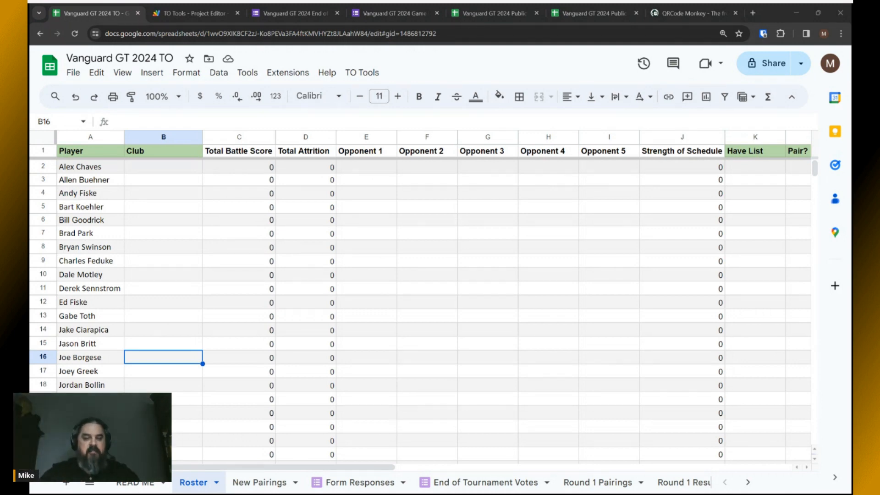
key("alt+Tab")
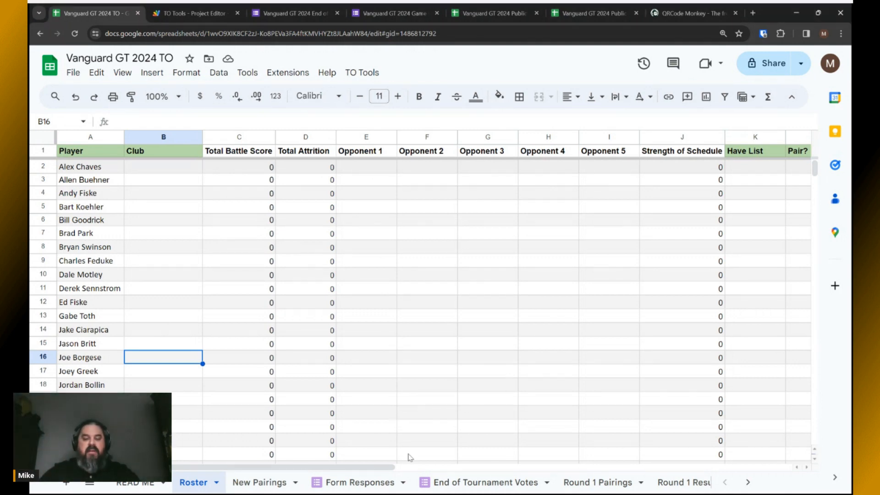
left_click_drag(380, 469, 412, 470)
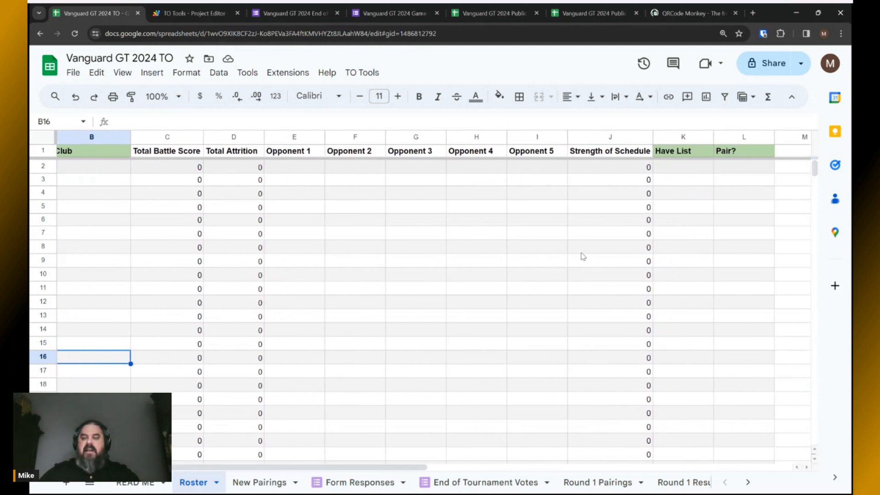
key("alt+Tab")
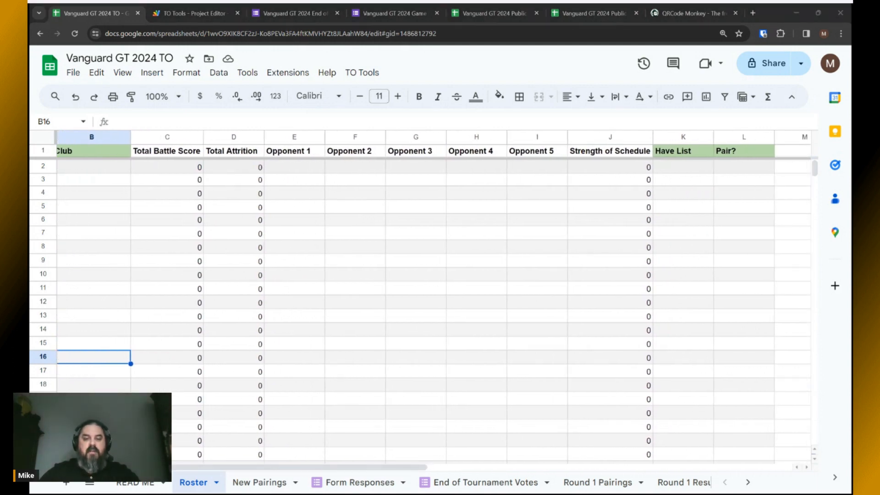
key("alt+Tab")
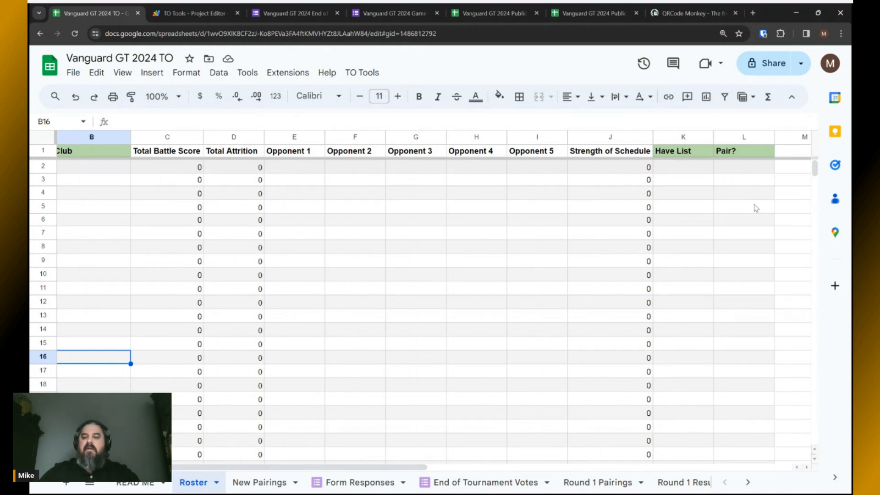
left_click(669, 137)
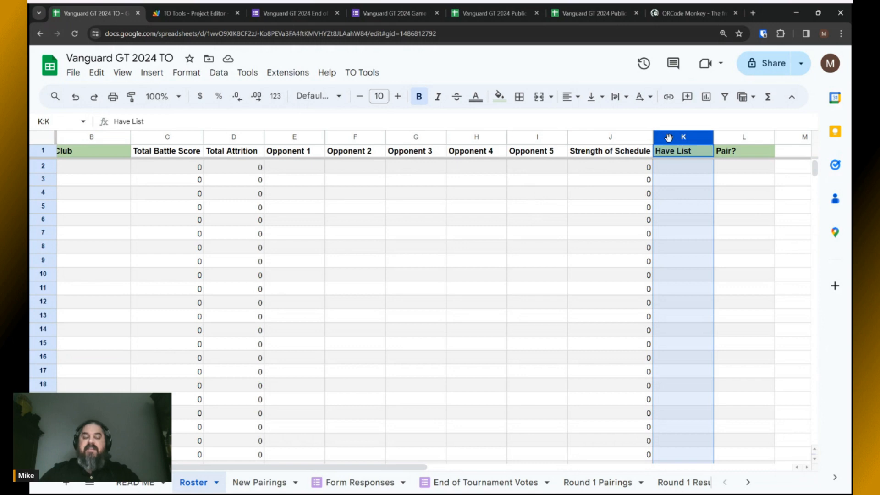
key("alt+Tab")
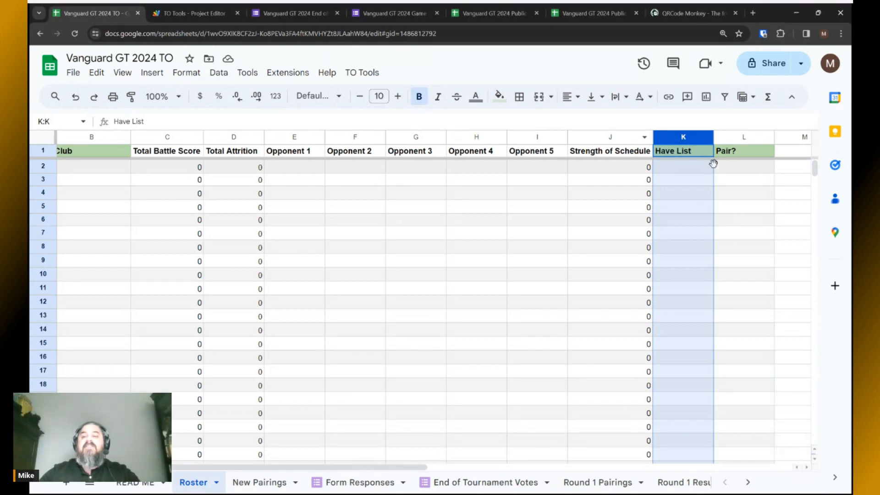
left_click(734, 169)
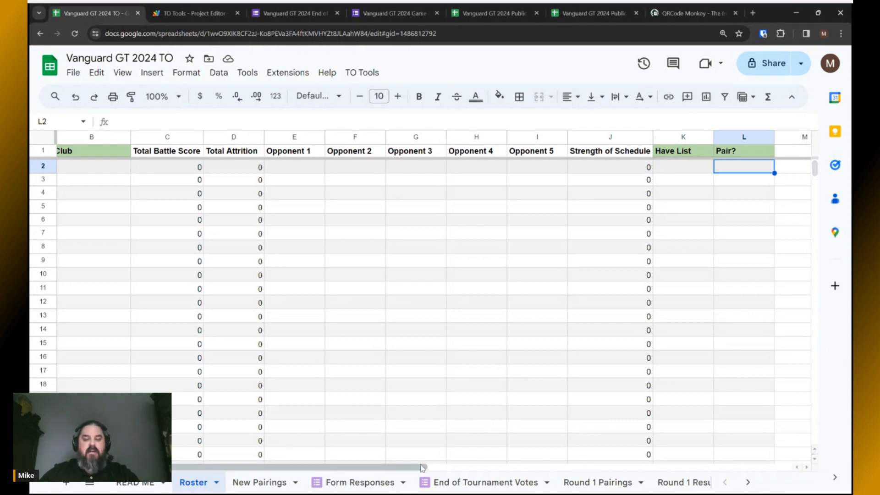
left_click_drag(420, 467, 389, 470)
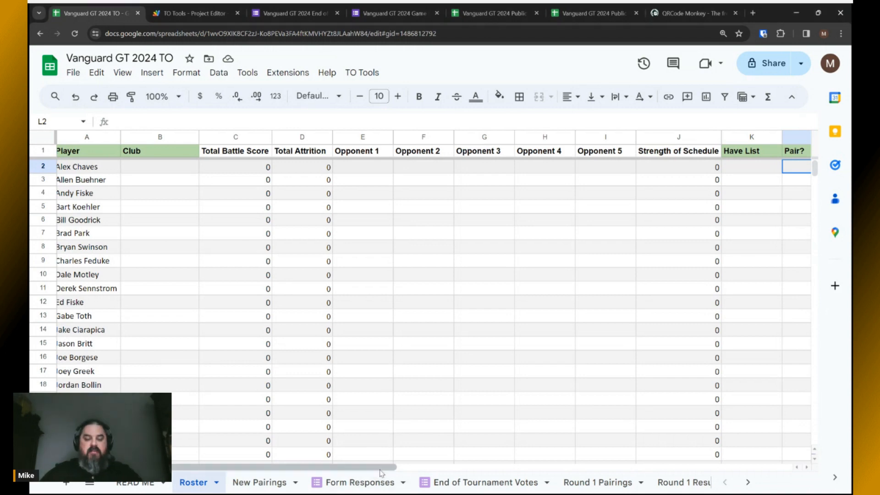
left_click_drag(380, 471, 393, 472)
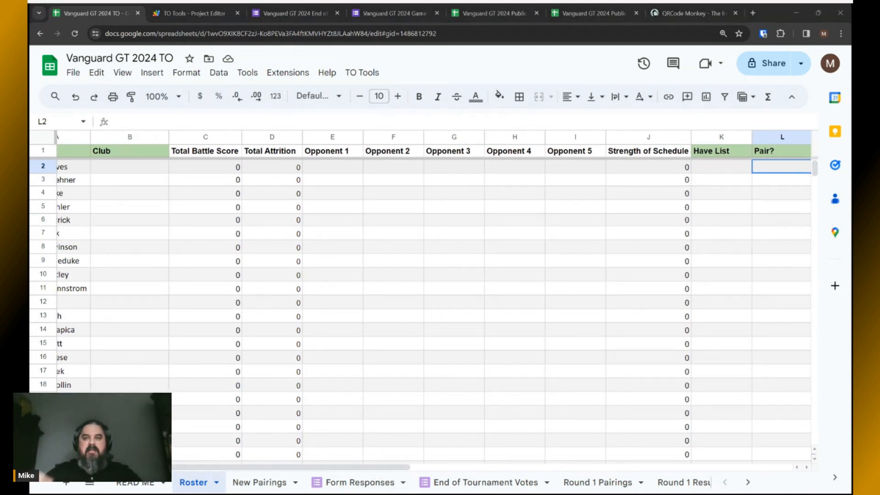
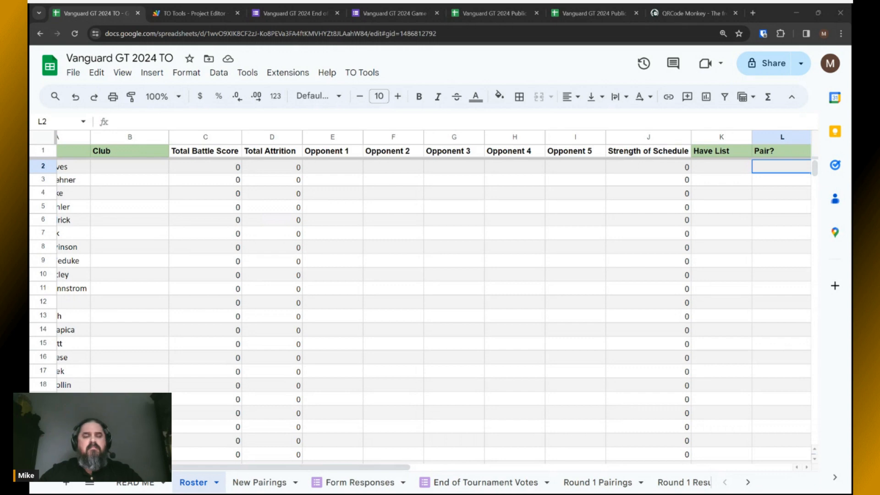
Scroll the Roster sheet left until the Player names in column A are fully visible.
left_click_drag(403, 468, 315, 472)
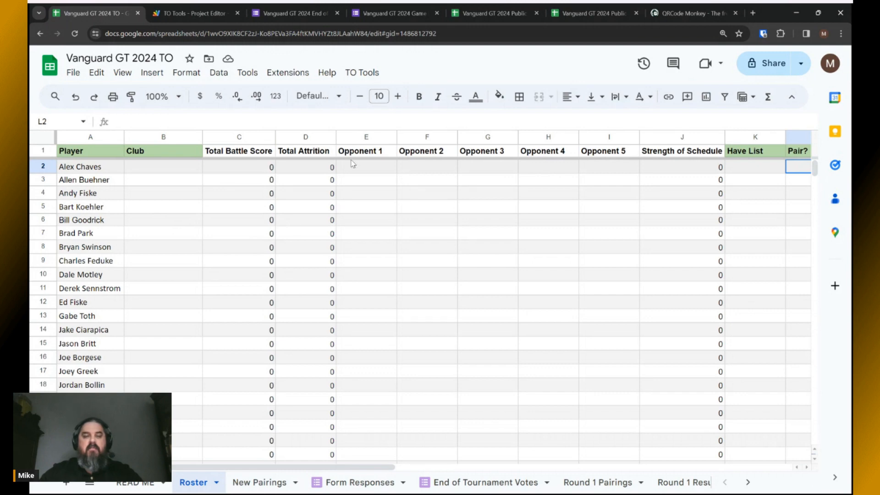
Run TO Tools > Sync Roster to Forms to push the player names to the tournament forms.
left_click(363, 74)
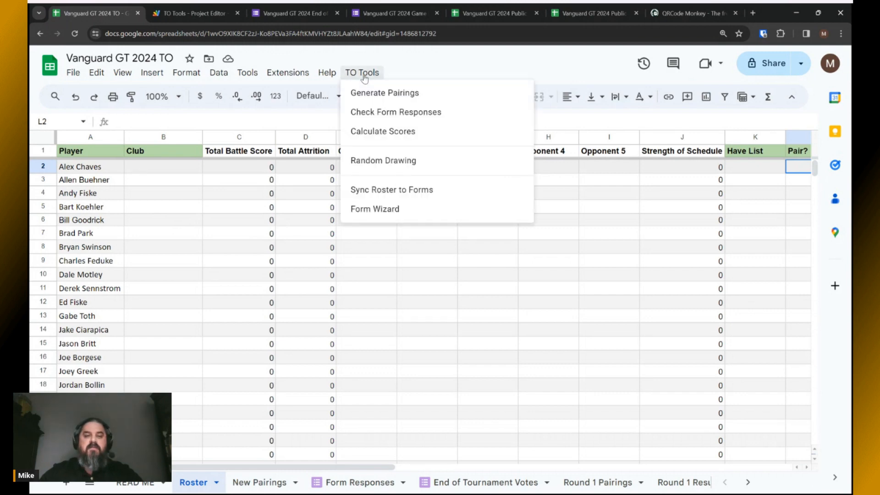
left_click(366, 190)
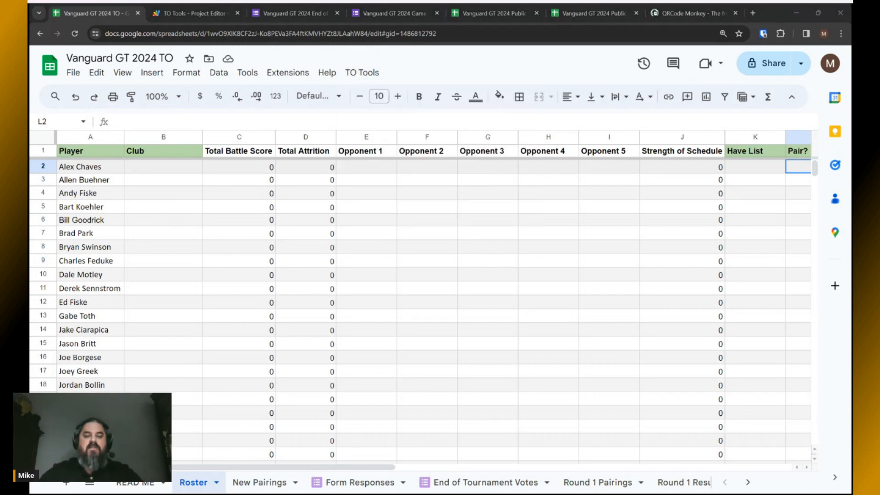
left_click(362, 72)
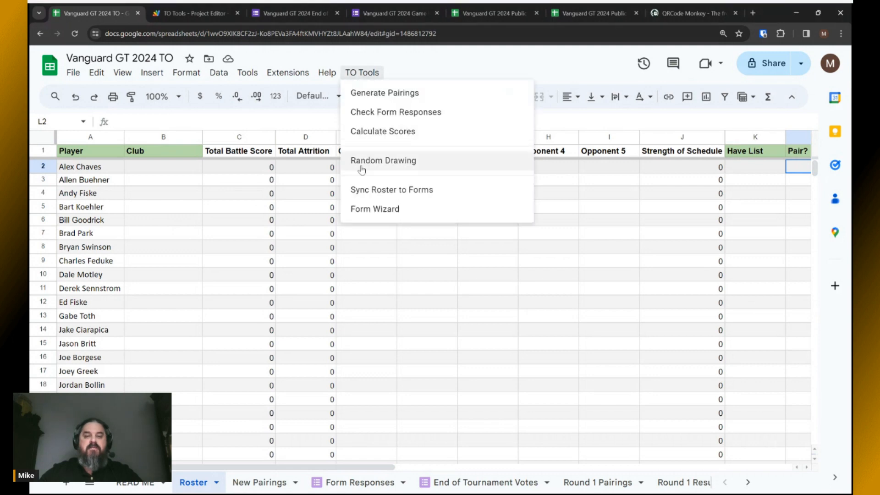
left_click(369, 195)
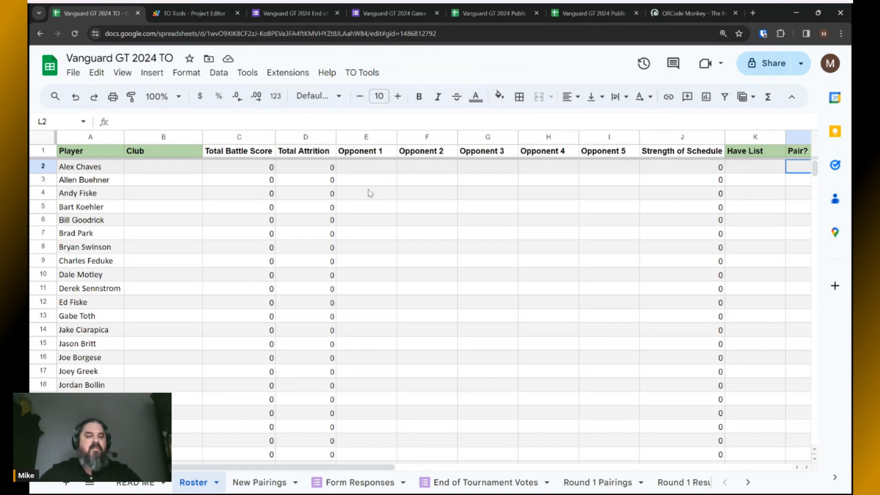
Verify the Game Results form's Player and Opponent dropdowns list the roster names.
left_click(364, 15)
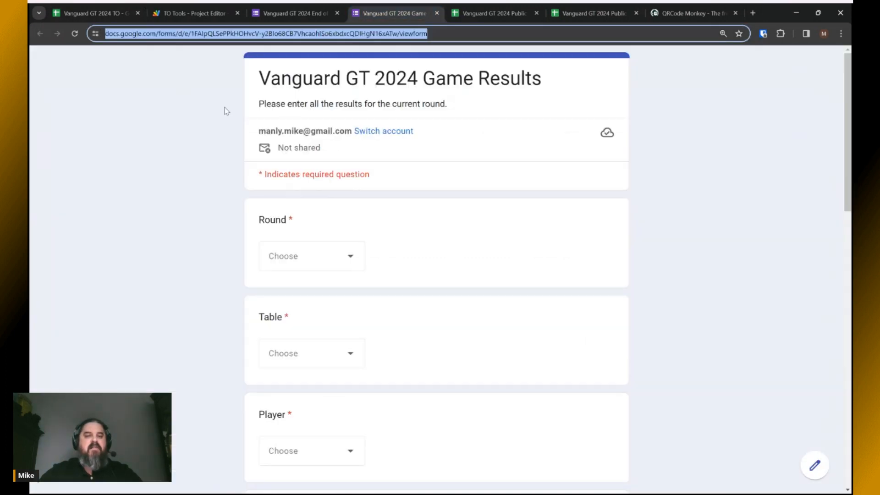
left_click(295, 14)
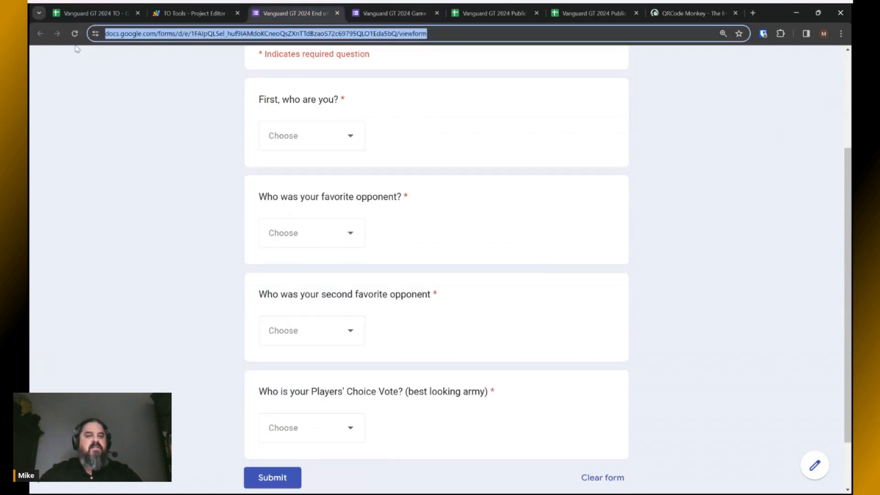
left_click(75, 34)
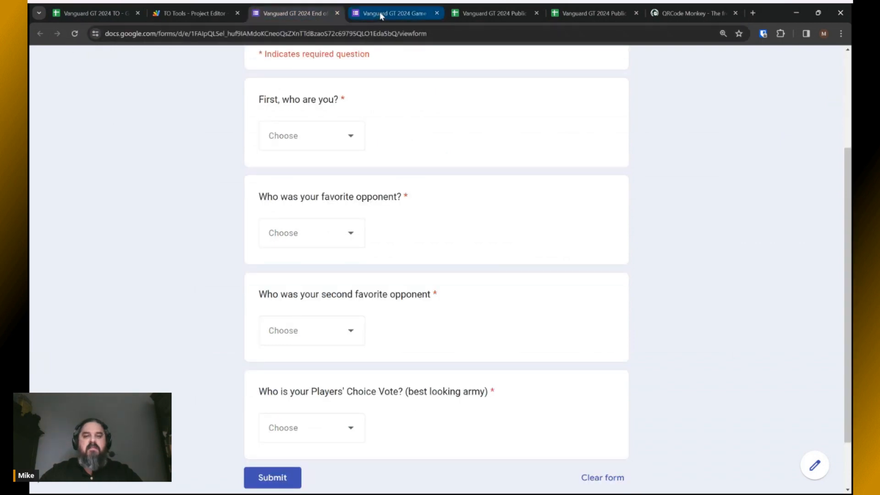
left_click(379, 12)
scroll(391, 226, "down", 4)
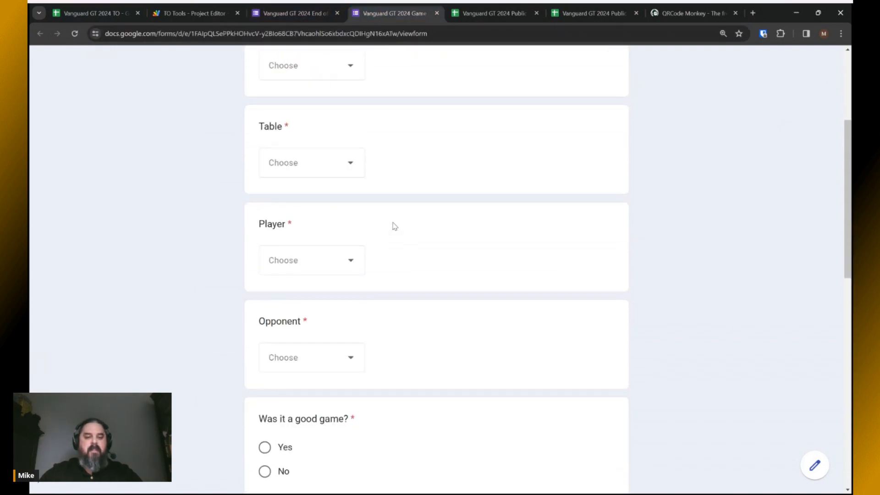
left_click(350, 257)
scroll(341, 232, "down", 9)
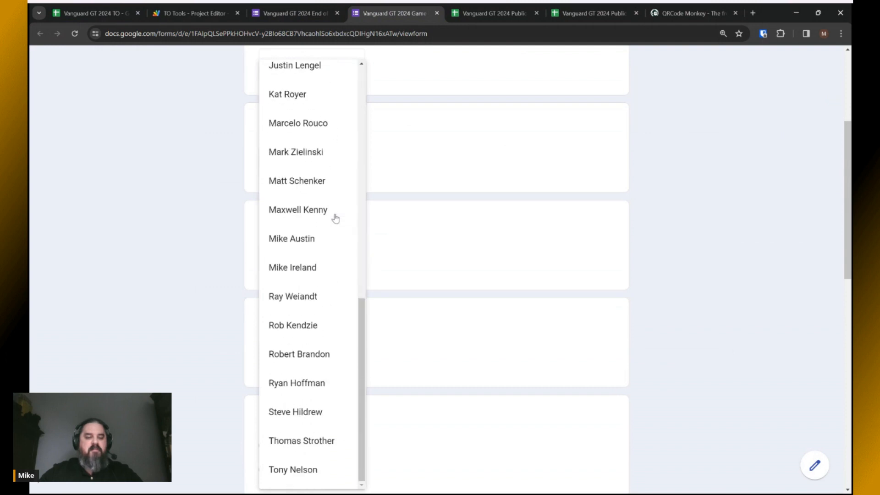
scroll(335, 218, "up", 9)
left_click(441, 231)
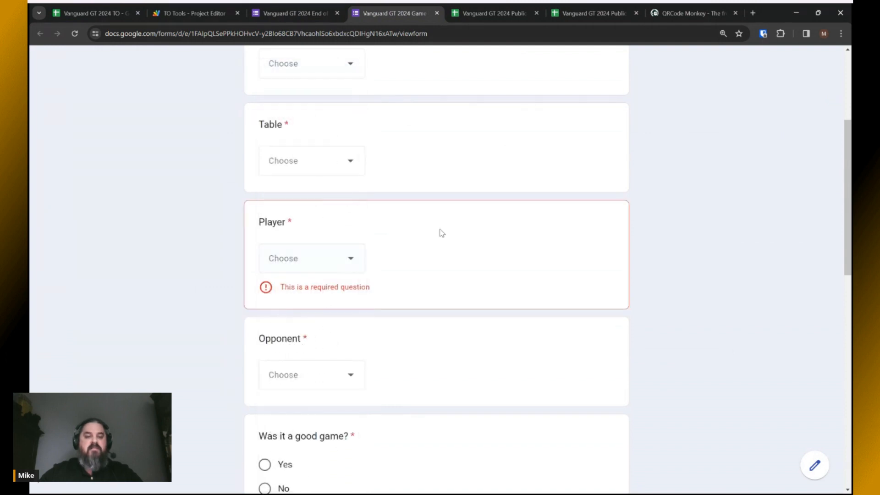
scroll(412, 247, "down", 2)
left_click(351, 280)
scroll(324, 289, "down", 10)
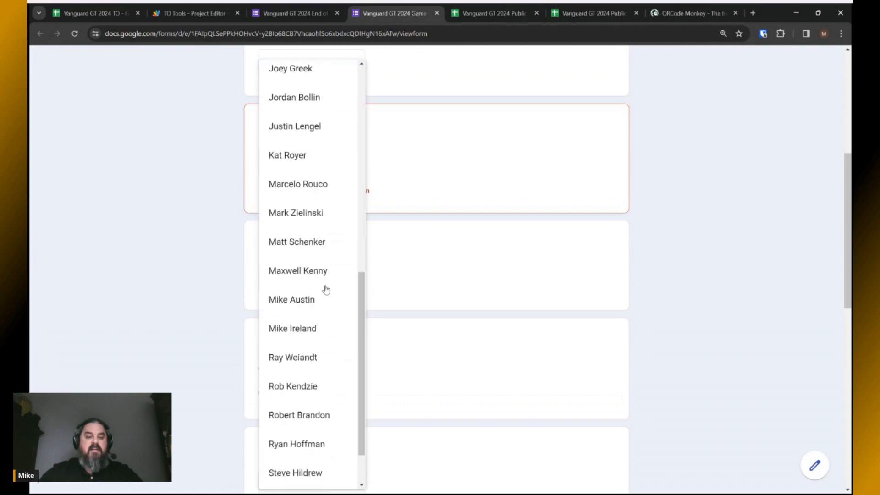
scroll(326, 289, "up", 10)
left_click(430, 275)
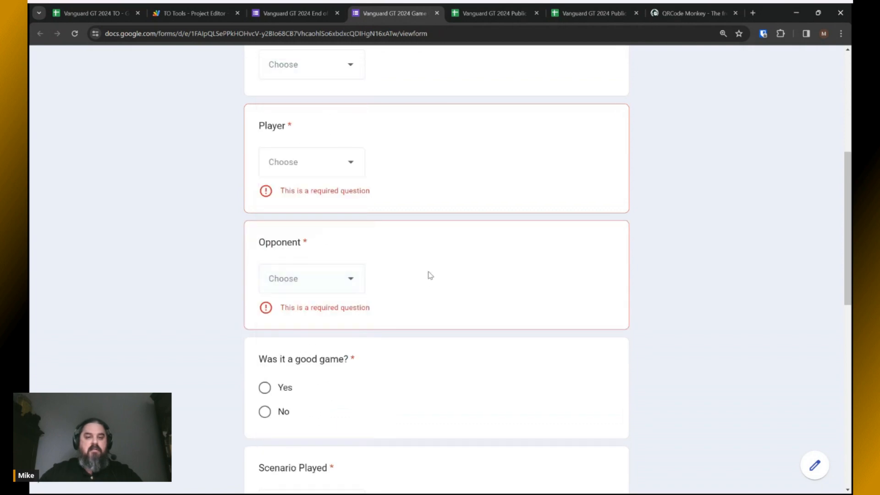
Verify the voting form's favorite, second-favorite and Players' Choice dropdowns, then return to the TO sheet.
left_click(323, 22)
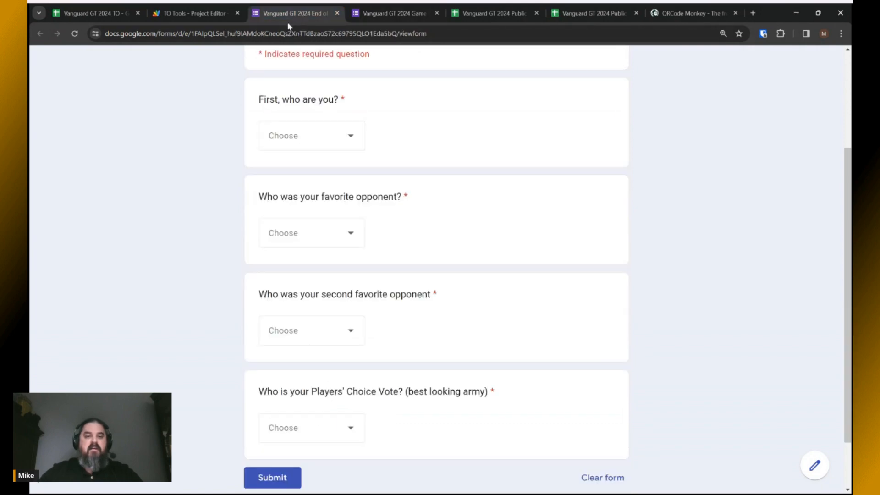
left_click(348, 238)
scroll(348, 240, "down", 10)
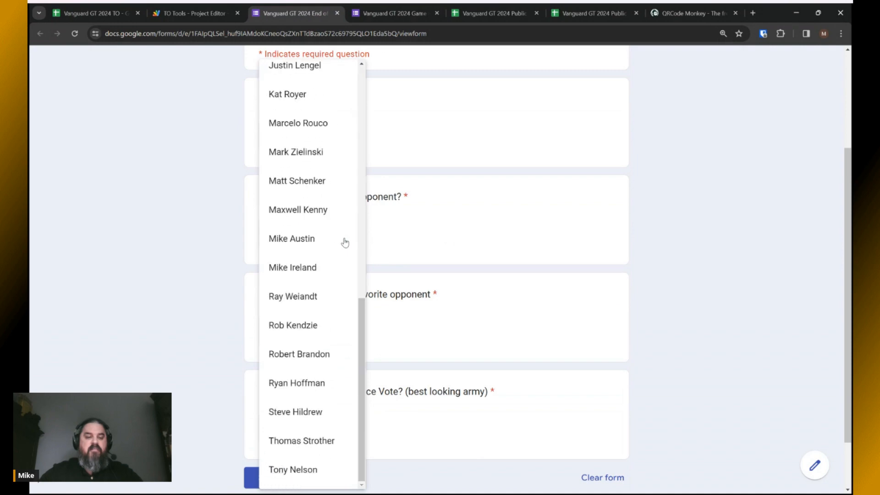
scroll(346, 241, "up", 9)
scroll(345, 243, "up", 1)
left_click(442, 236)
scroll(441, 236, "down", 2)
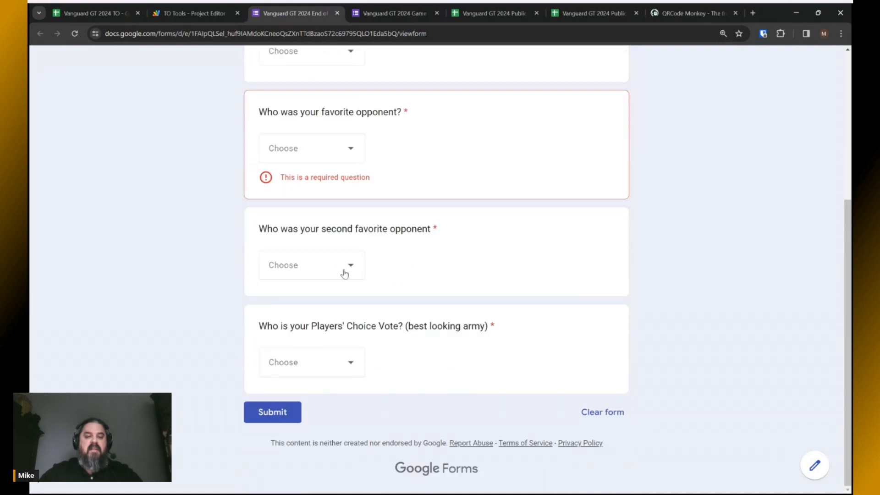
left_click(343, 273)
scroll(334, 275, "down", 8)
scroll(334, 274, "up", 8)
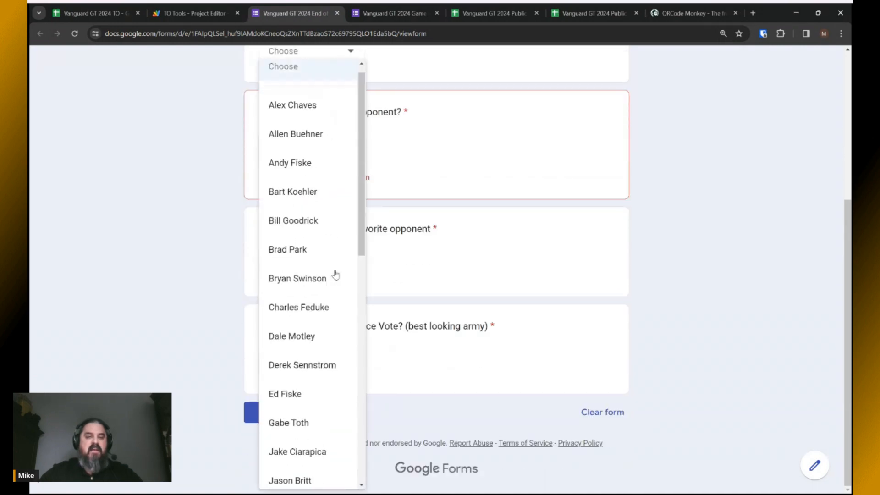
left_click(435, 257)
scroll(354, 318, "down", 1)
left_click(353, 363)
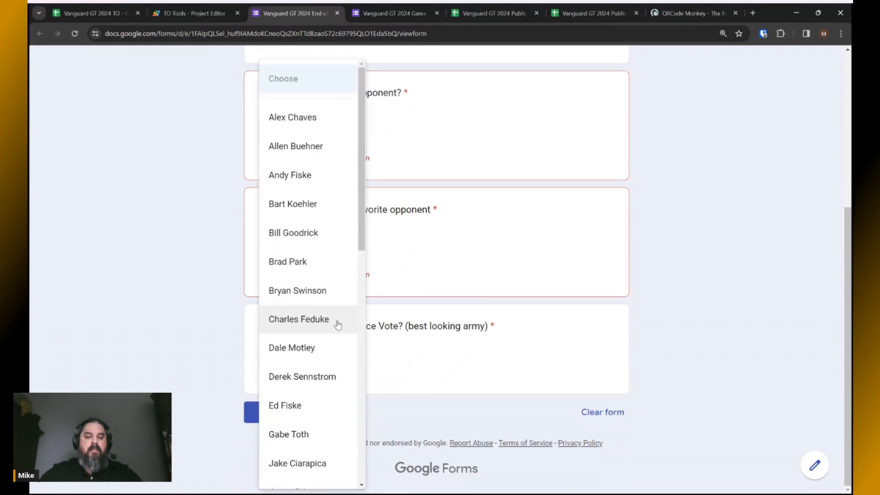
scroll(337, 325, "down", 4)
scroll(336, 325, "up", 7)
left_click(82, 14)
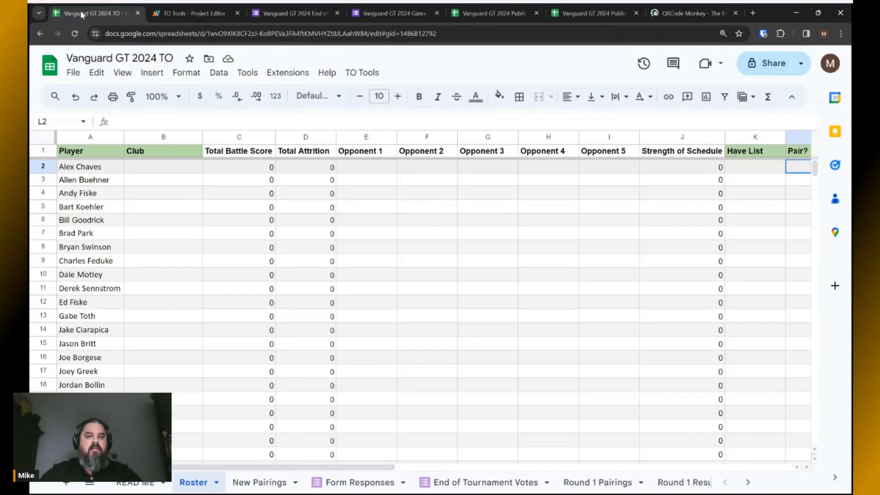
Dismiss TO Tools unused and show the empty New Pairings sheet with Player, Opponent and Table headings.
left_click(366, 75)
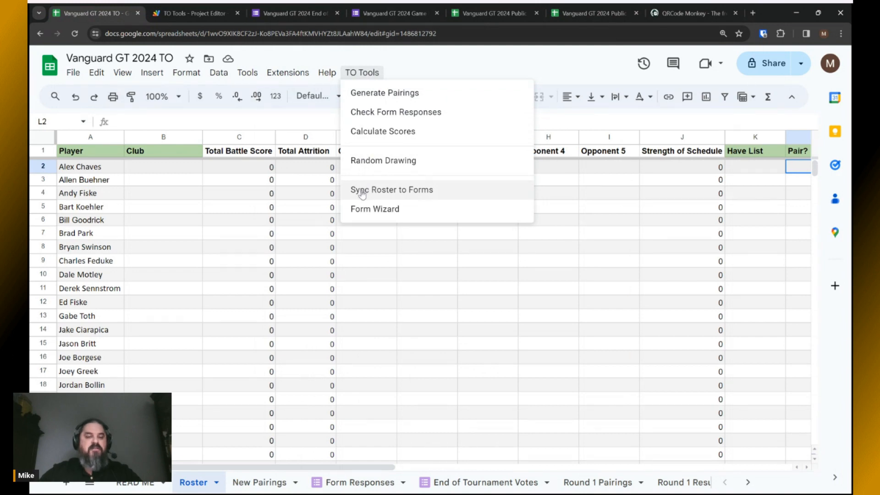
left_click(581, 65)
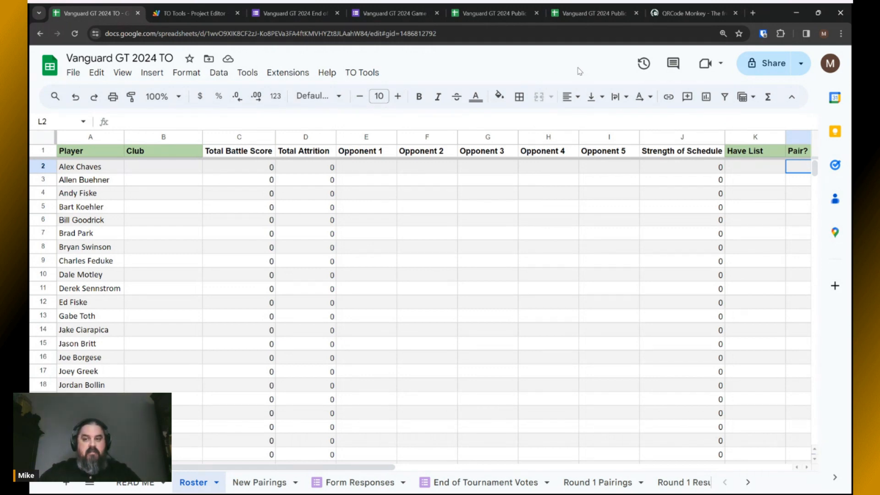
left_click(256, 484)
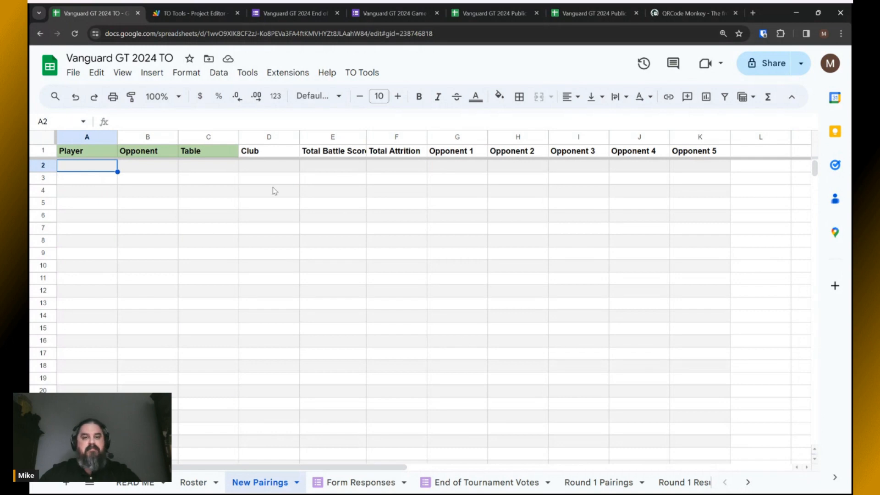
Start TO Tools > Generate Pairings and wait for the Club Immunity question.
left_click(362, 72)
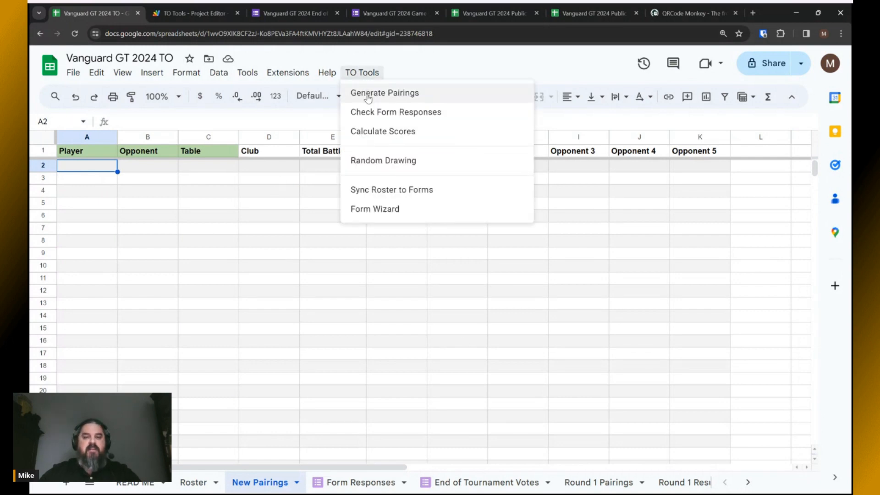
left_click(367, 97)
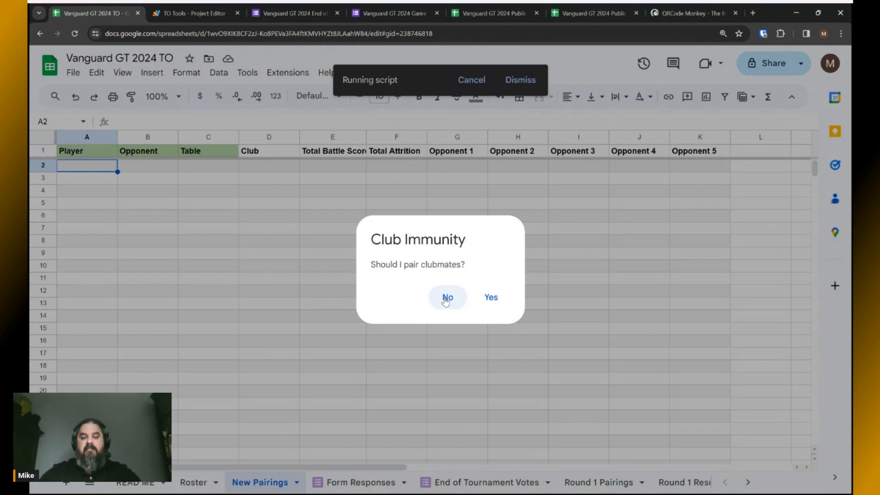
Answer No to Club Immunity and Yes to Randomize Tables so pairings fill New Pairings.
left_click(445, 298)
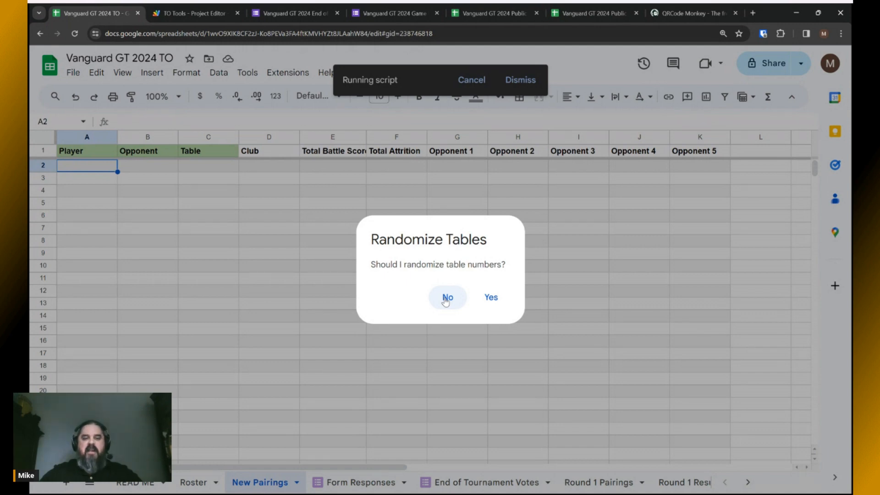
left_click(486, 300)
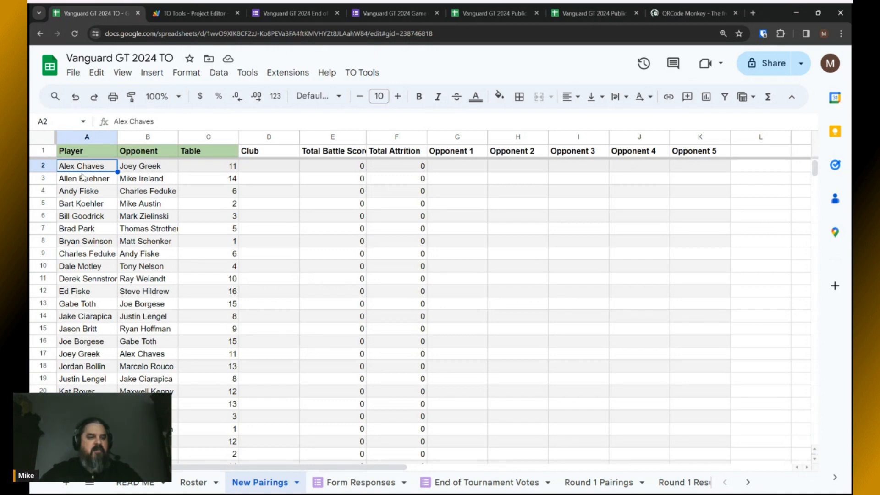
Select and copy the generated player, opponent and table pairings on New Pairings.
scroll(173, 262, "down", 6)
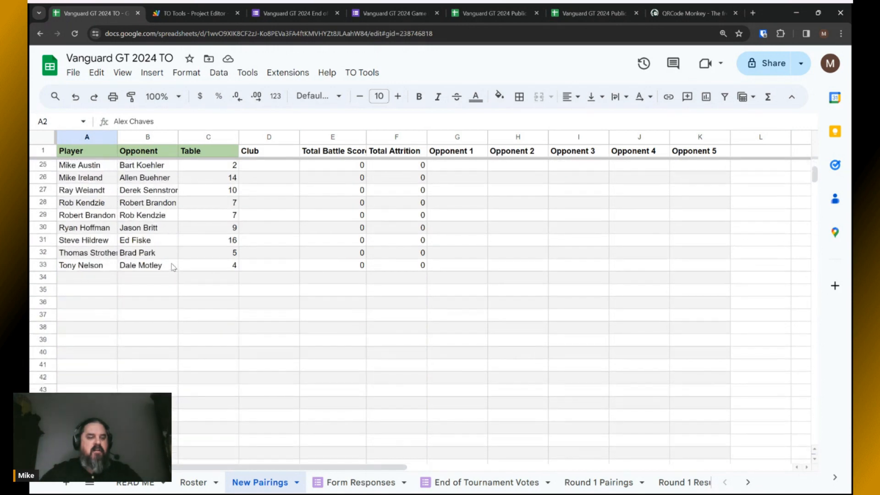
scroll(172, 265, "up", 5)
scroll(172, 268, "up", 2)
left_click_drag(94, 171, 197, 313)
scroll(197, 284, "down", 3)
scroll(197, 289, "down", 2)
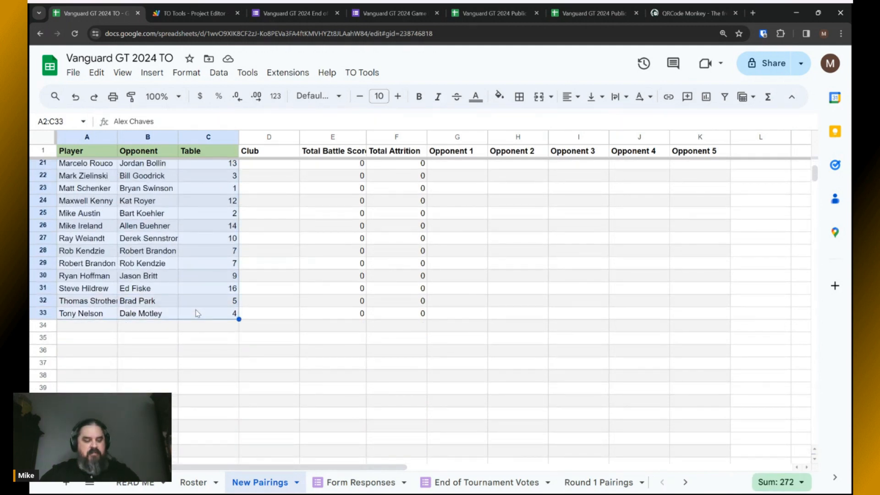
key("ctrl+c")
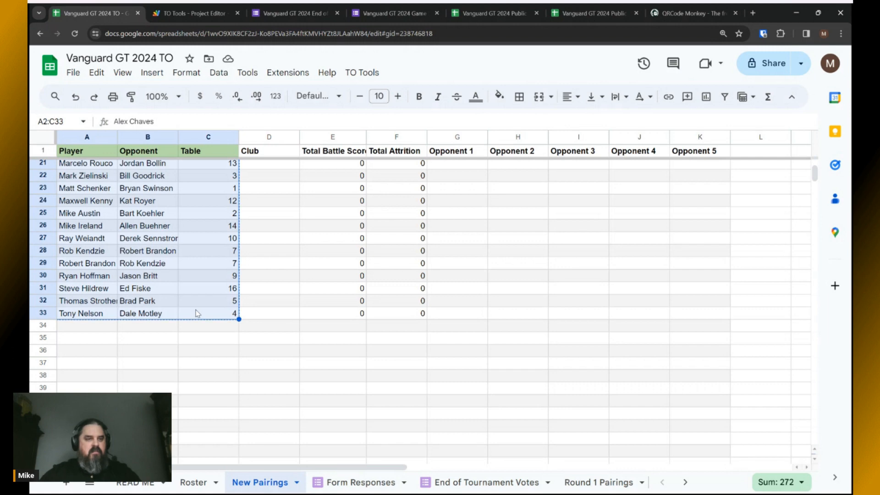
Paste the pairings into A2 of Round 1 Pairings, then go to the Public Results spreadsheet.
scroll(197, 313, "up", 6)
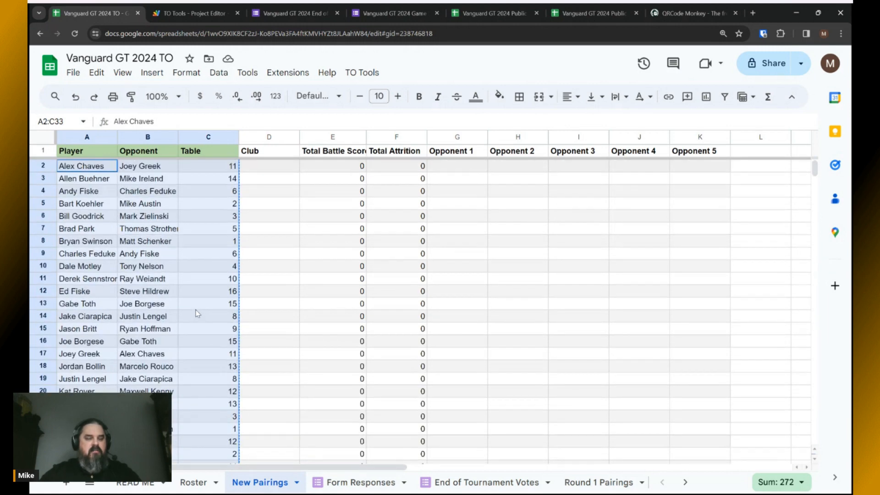
left_click(596, 484)
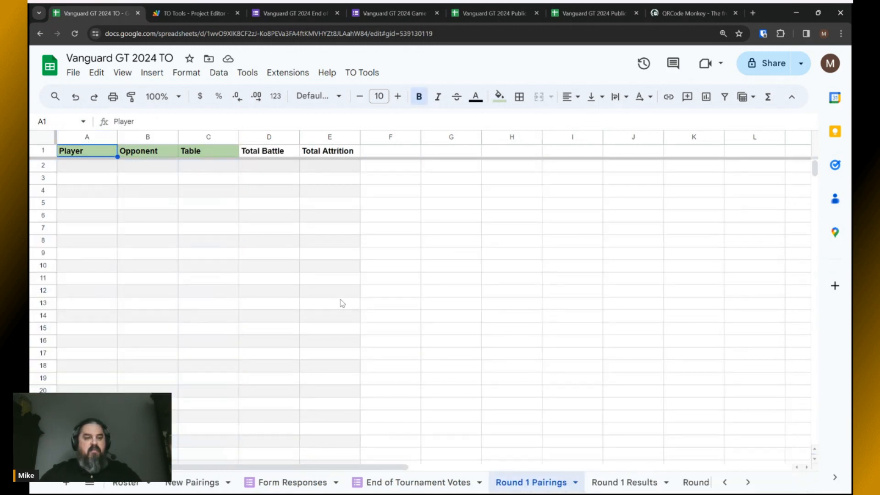
left_click(97, 169)
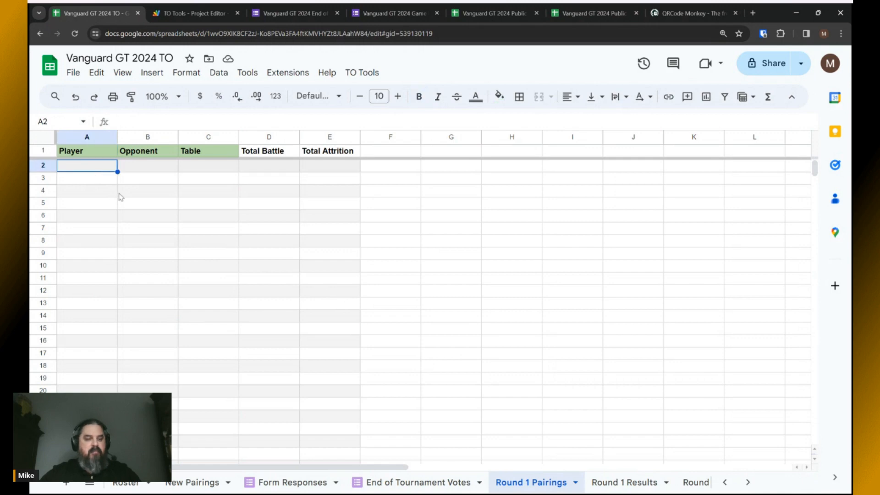
key("ctrl+v")
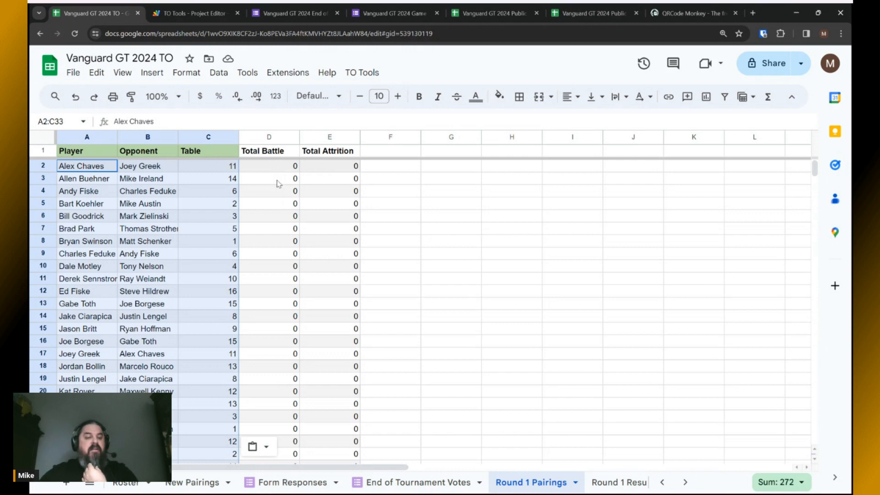
left_click(95, 179)
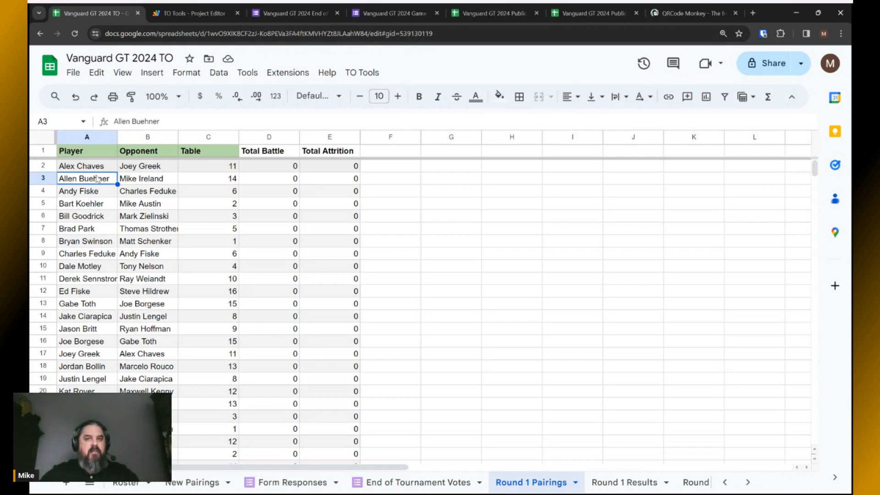
left_click(487, 14)
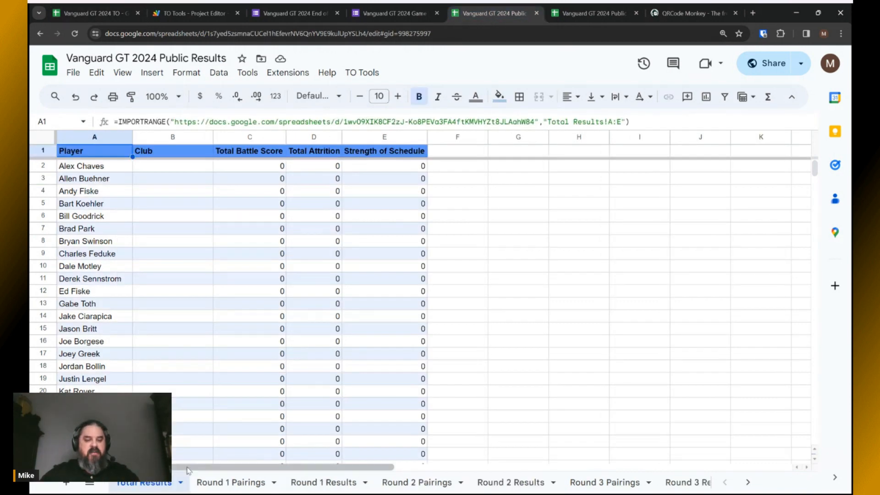
Confirm Round 1 Pairings in Public Results and the reloaded published page, then return to the TO spreadsheet.
left_click(234, 482)
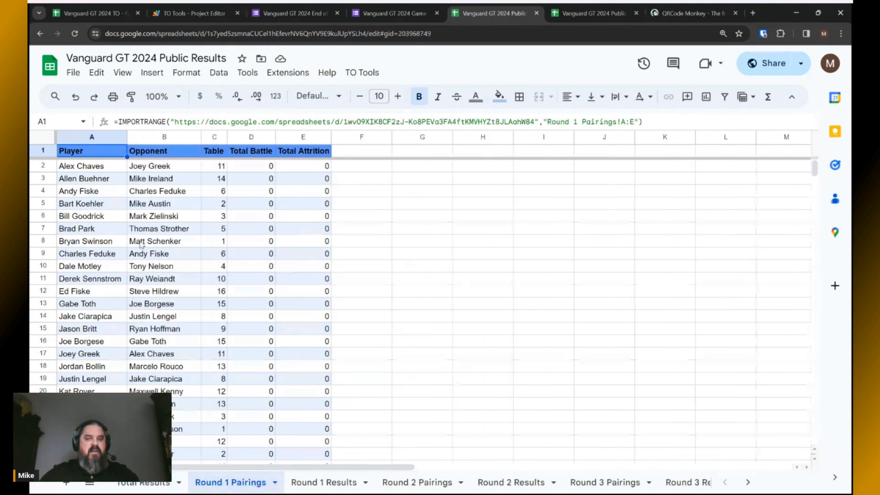
left_click(571, 15)
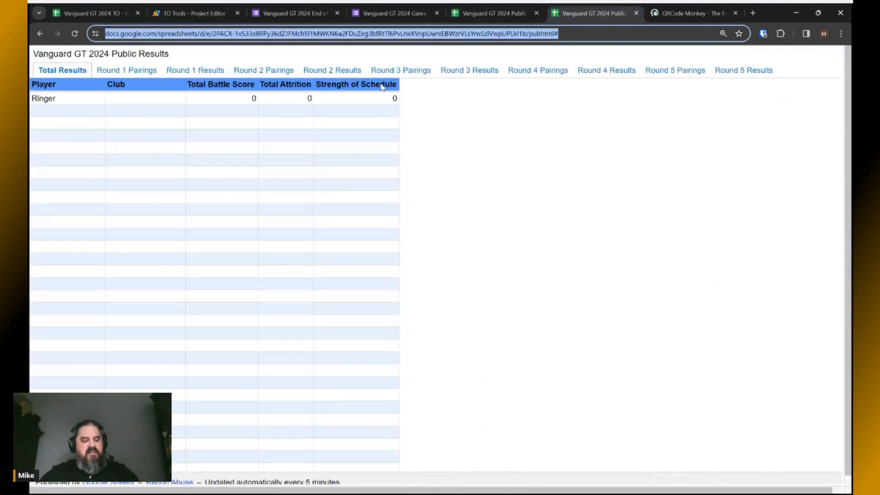
key("Return")
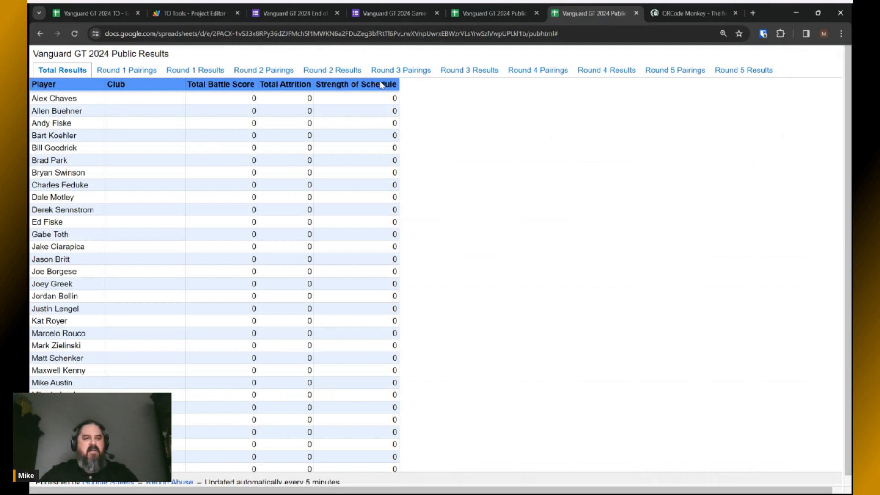
left_click(130, 71)
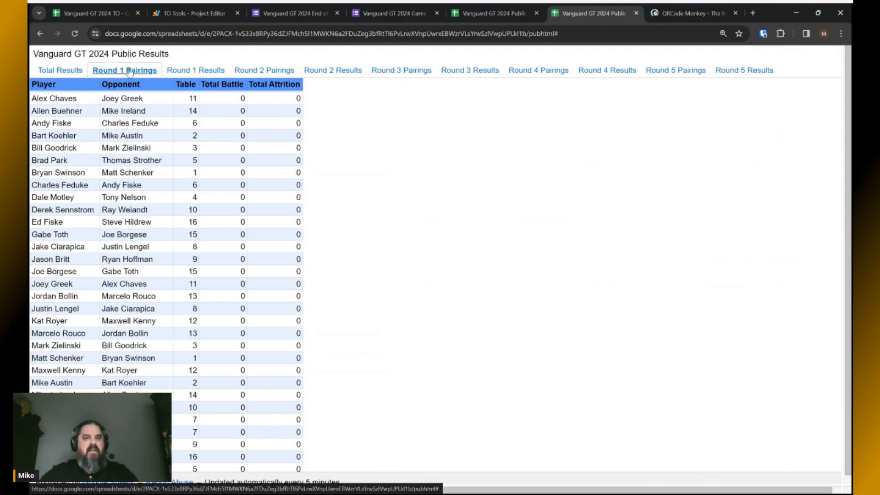
left_click(92, 13)
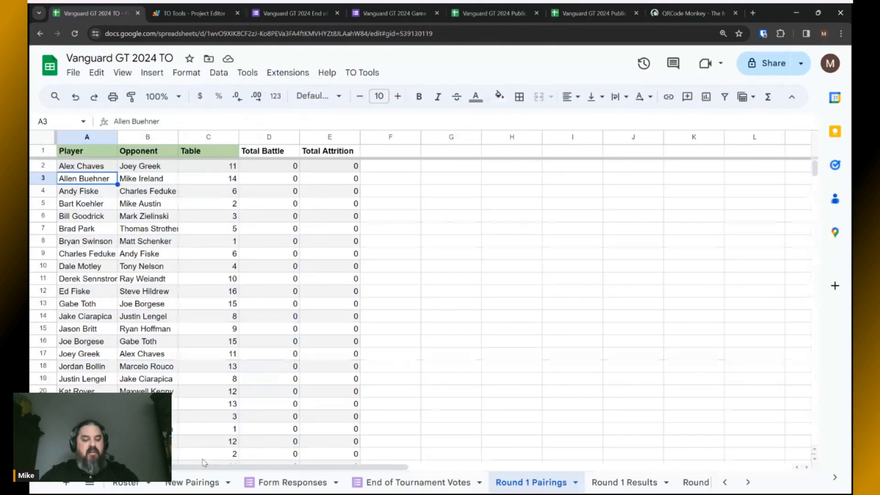
left_click(192, 482)
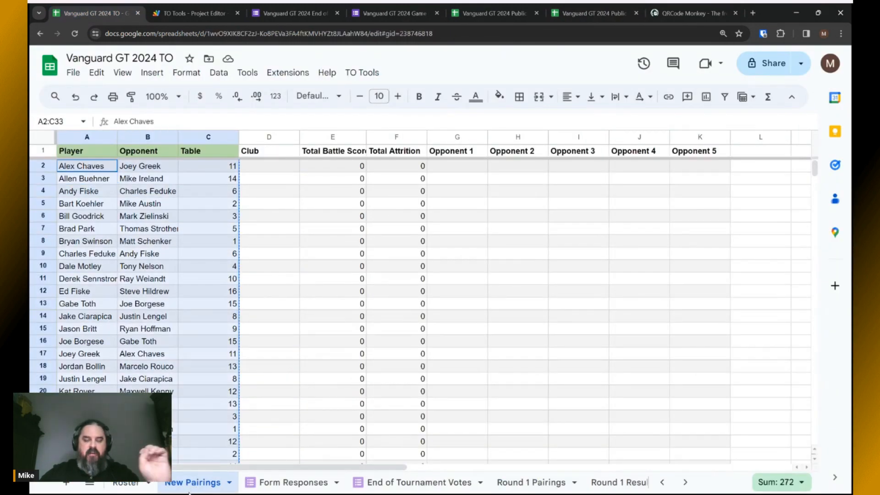
left_click(535, 487)
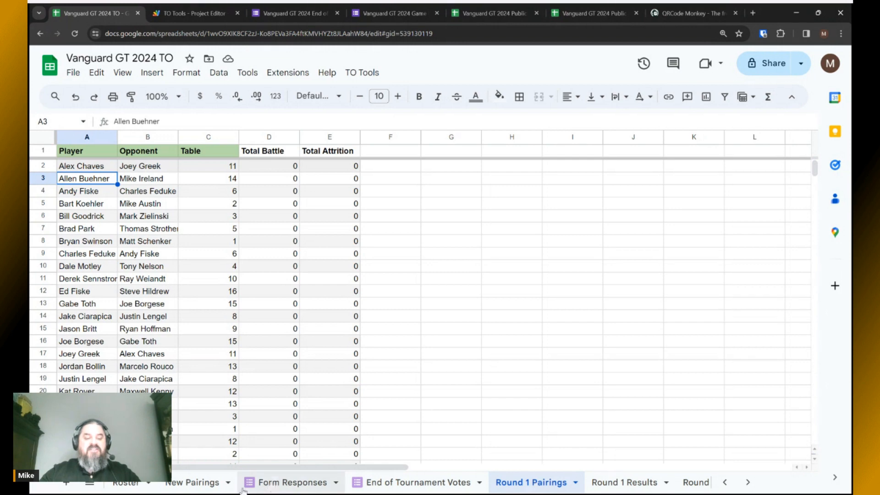
Reopen the New Pairings sheet and deselect the range by clicking A2.
left_click(194, 484)
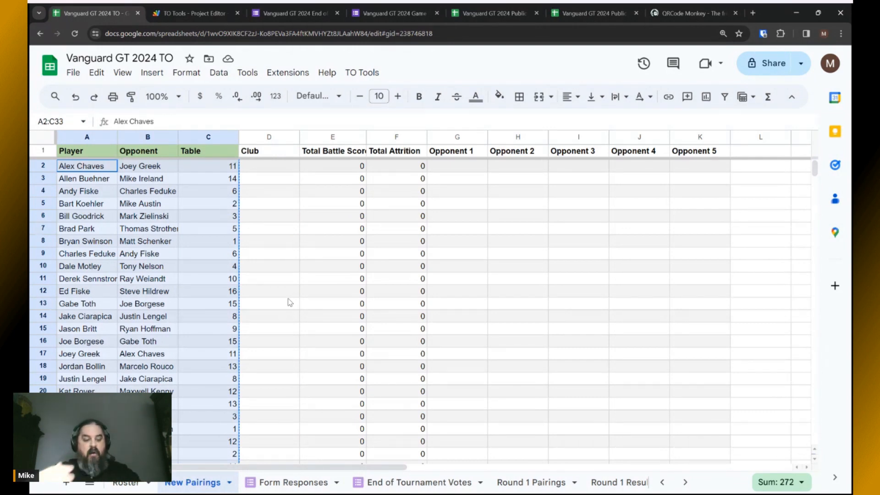
key("alt+Tab")
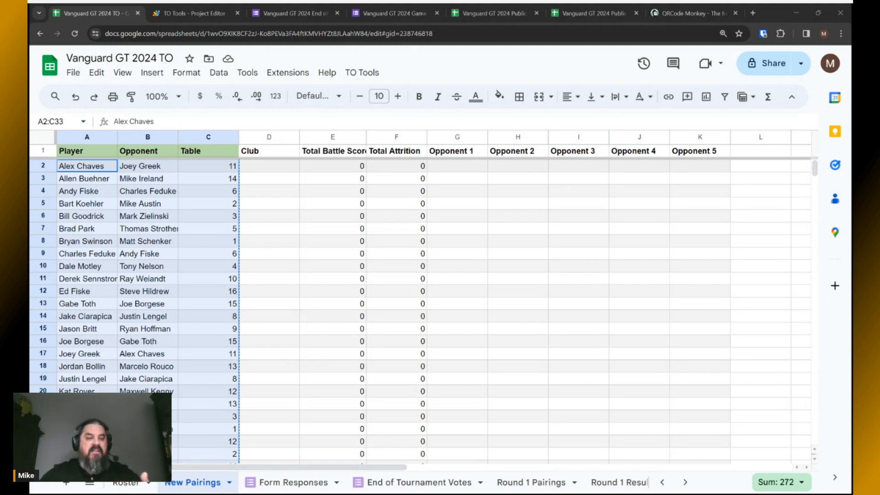
key("alt+Tab")
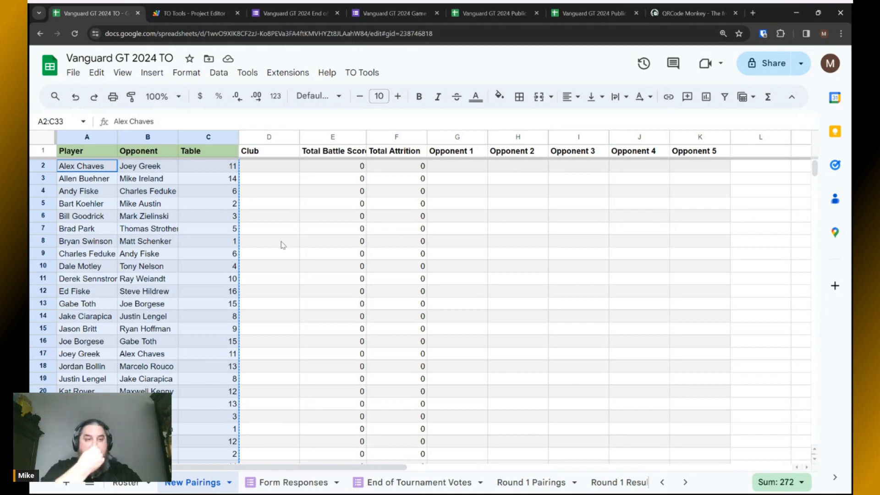
left_click(82, 169)
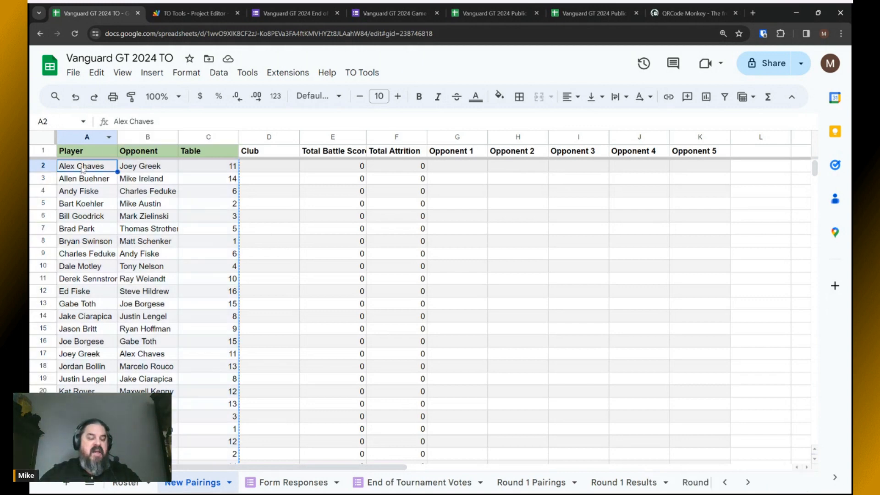
Compare the B2 and B8 opponents, then change table C2 to 1 and C8 to 11.
left_click(146, 168)
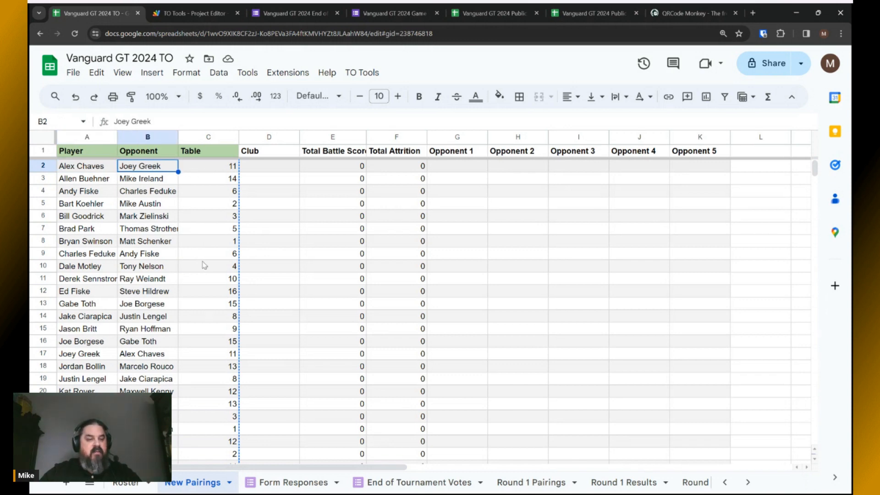
left_click(144, 242)
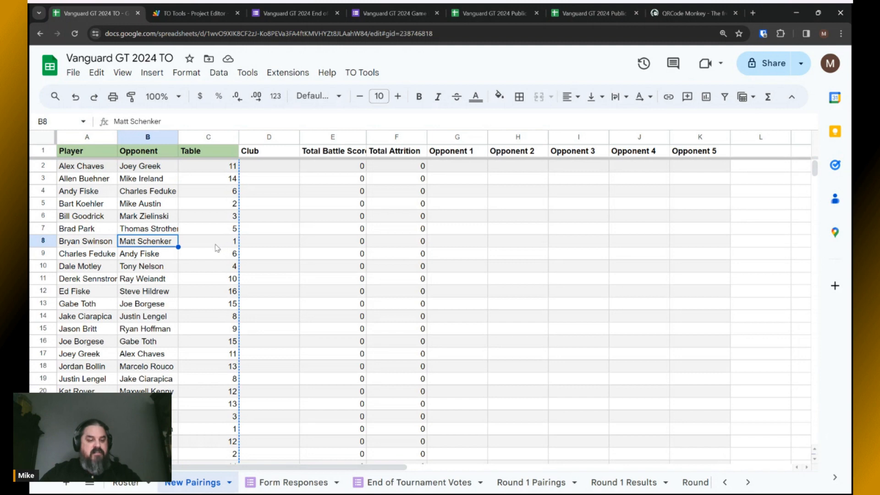
left_click(231, 168)
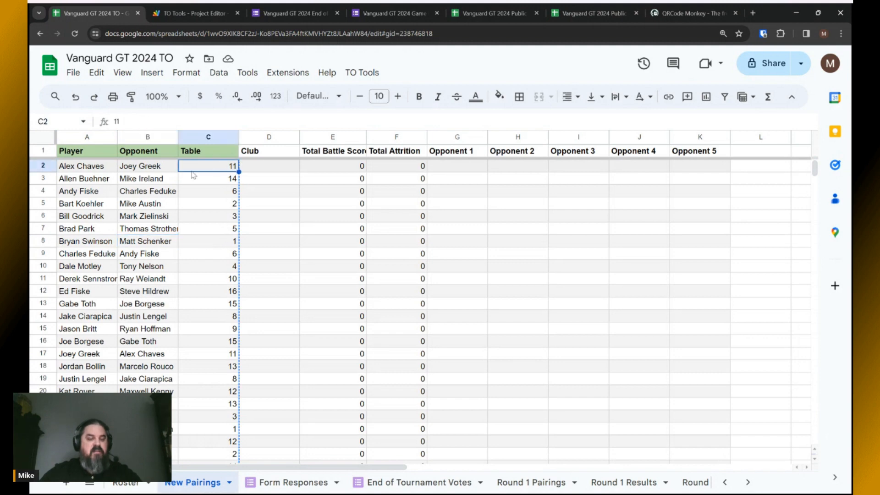
left_click(126, 121)
key("BackSpace")
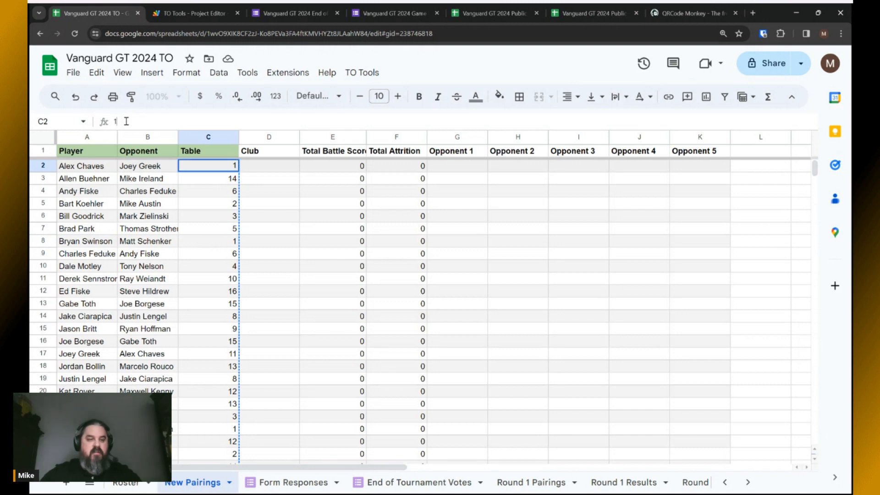
left_click(219, 244)
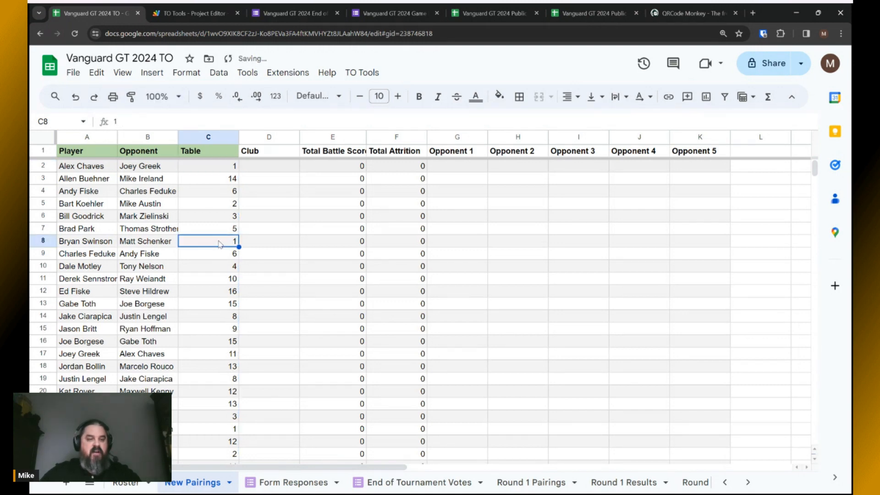
left_click(134, 123)
type("1")
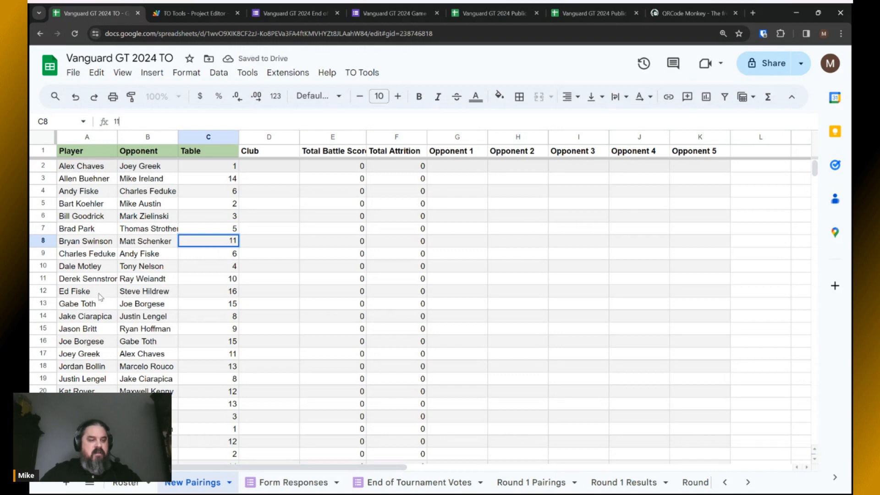
left_click(227, 356)
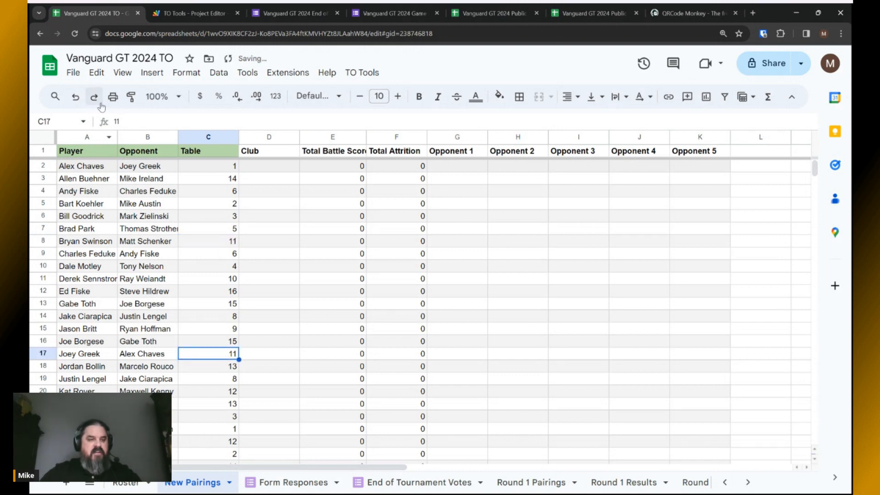
Change table C17 to 1 and C23 to 11, then select the pairings block A2:C33.
left_click(132, 121)
key("BackSpace")
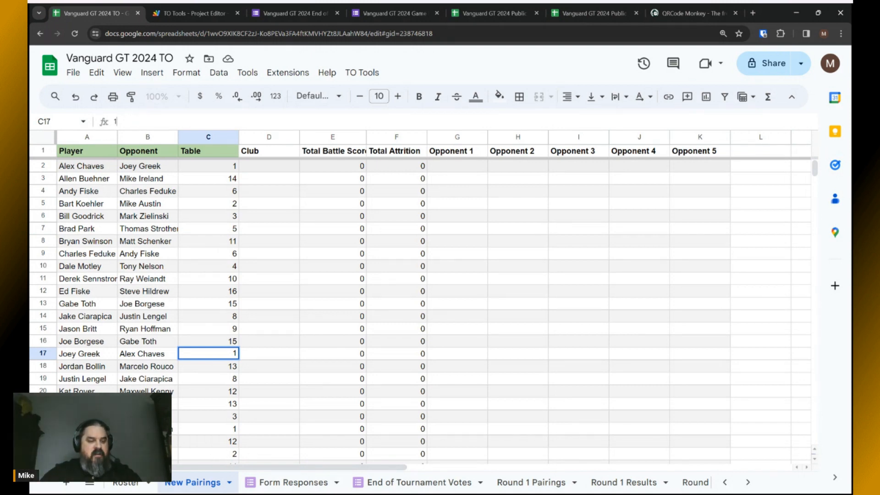
left_click(85, 429)
left_click(208, 428)
type("11")
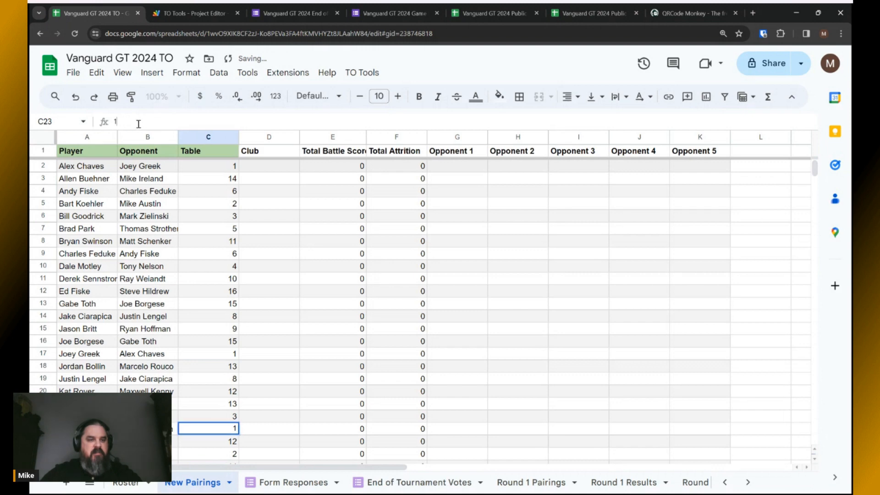
left_click(291, 233)
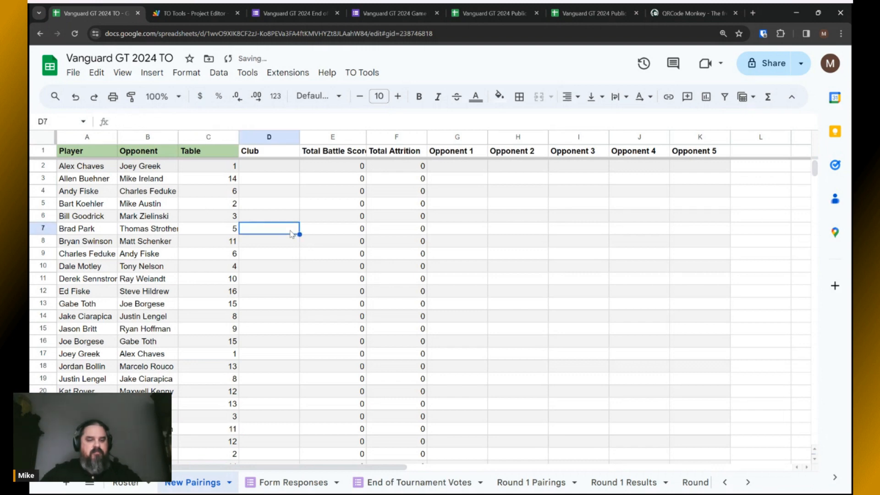
left_click_drag(75, 172, 194, 363)
scroll(194, 291, "down", 5)
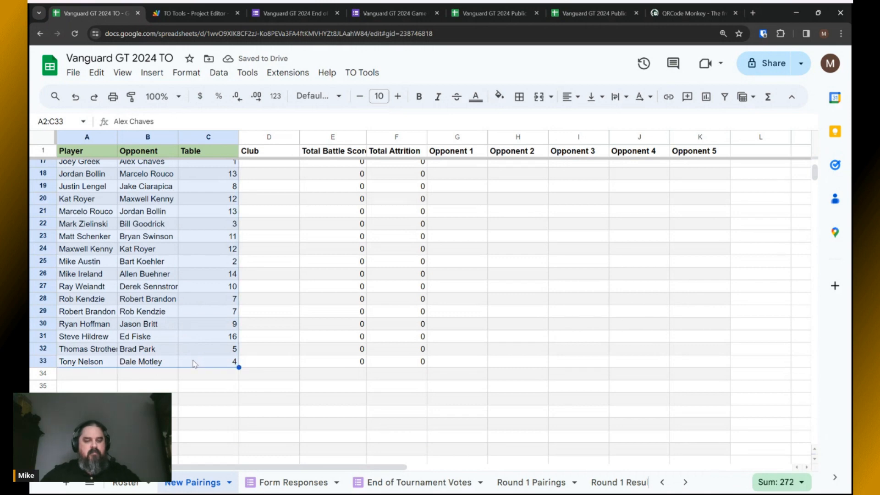
Paste the corrected New Pairings A2:C33 over A2:C33 of Round 1 Pairings.
key("ctrl+c")
left_click(532, 482)
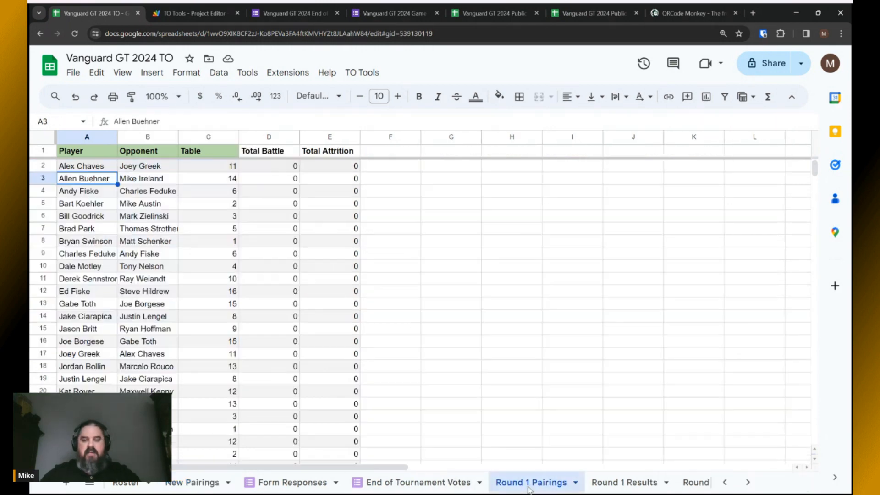
left_click_drag(101, 170, 225, 313)
key("ctrl+v")
scroll(220, 314, "up", 5)
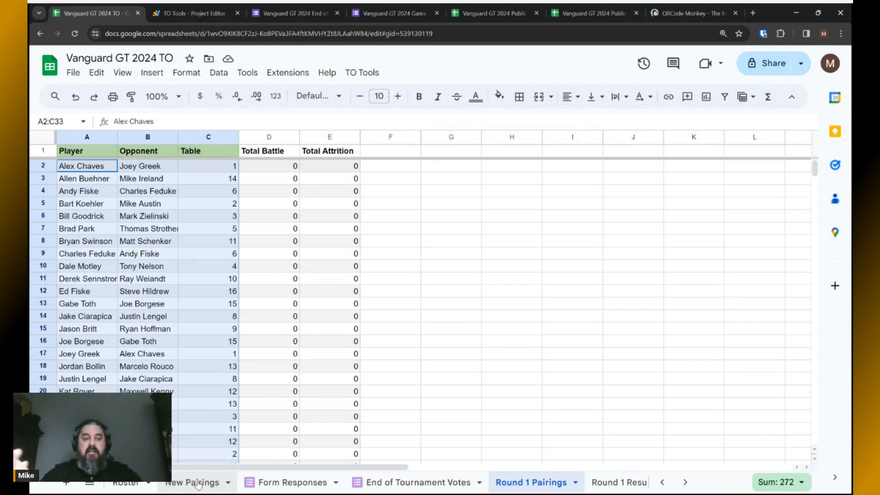
key("alt+Tab")
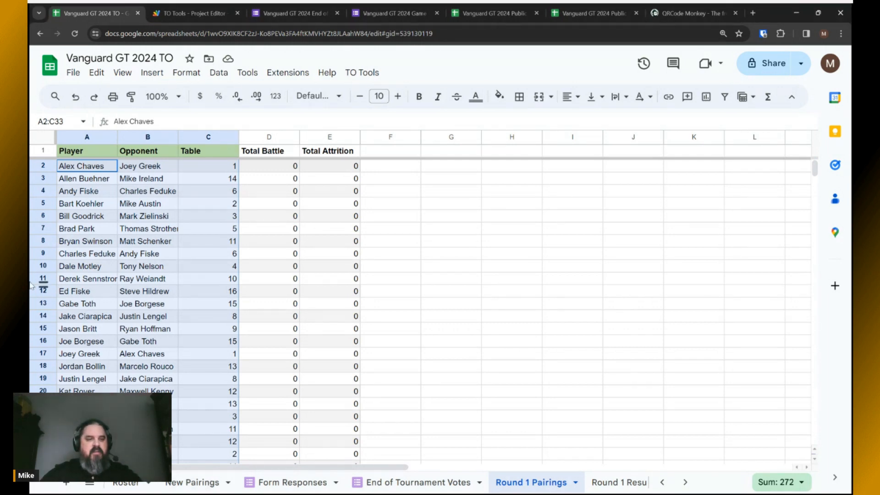
left_click(190, 168)
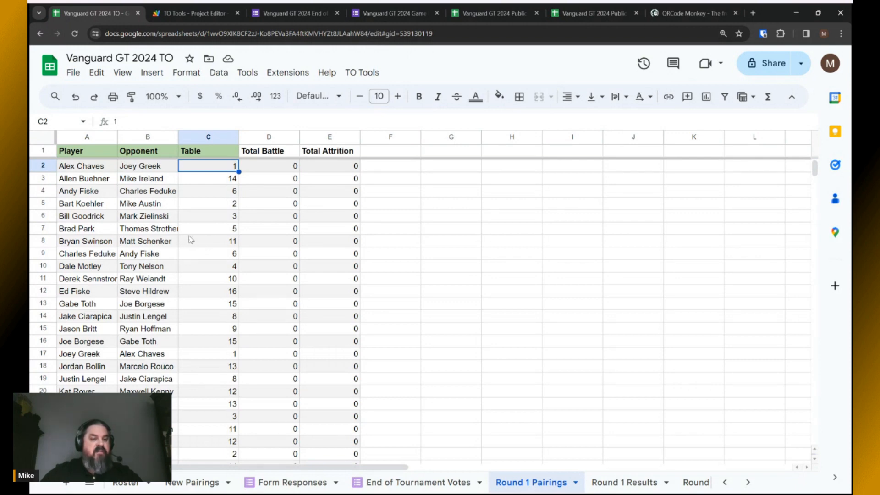
left_click(92, 179)
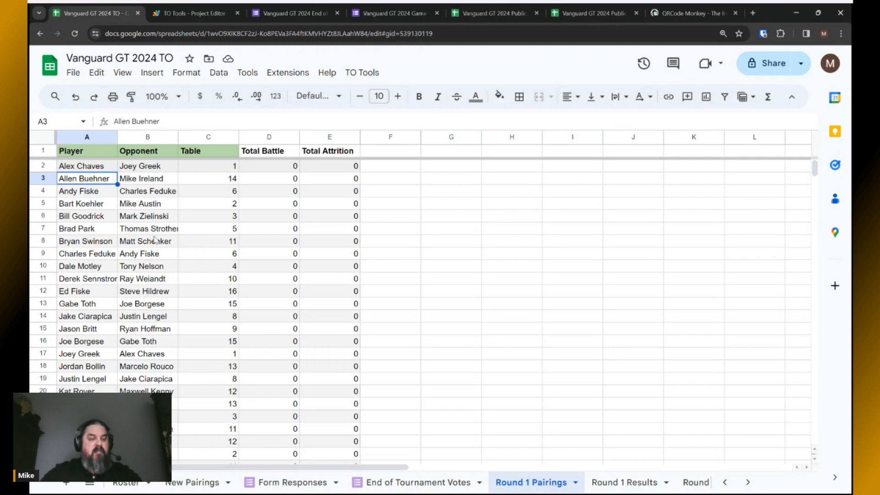
left_click(139, 206)
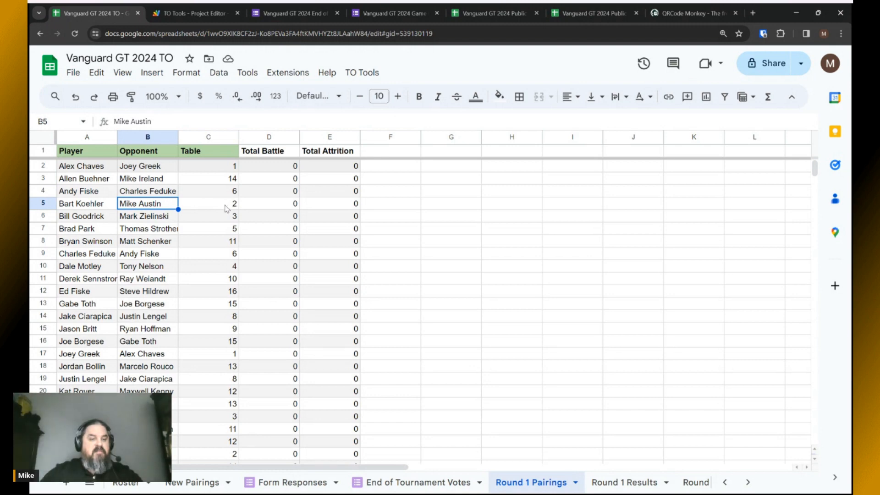
left_click(95, 182)
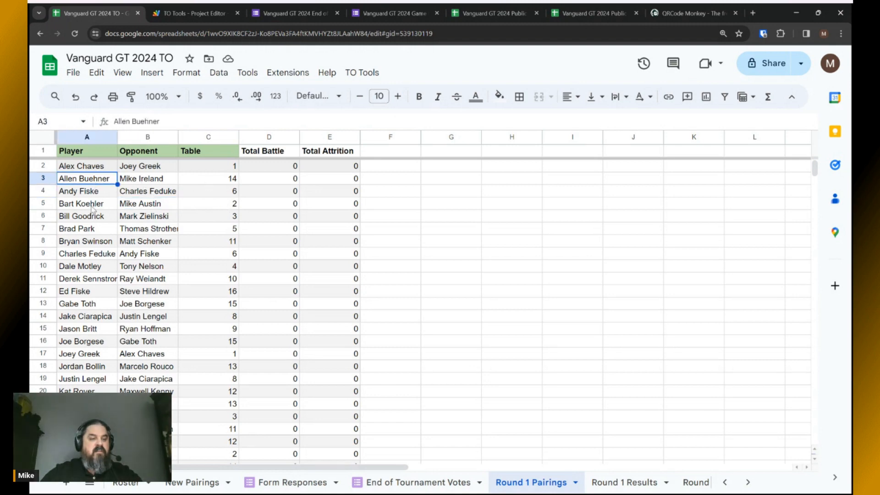
key("Right")
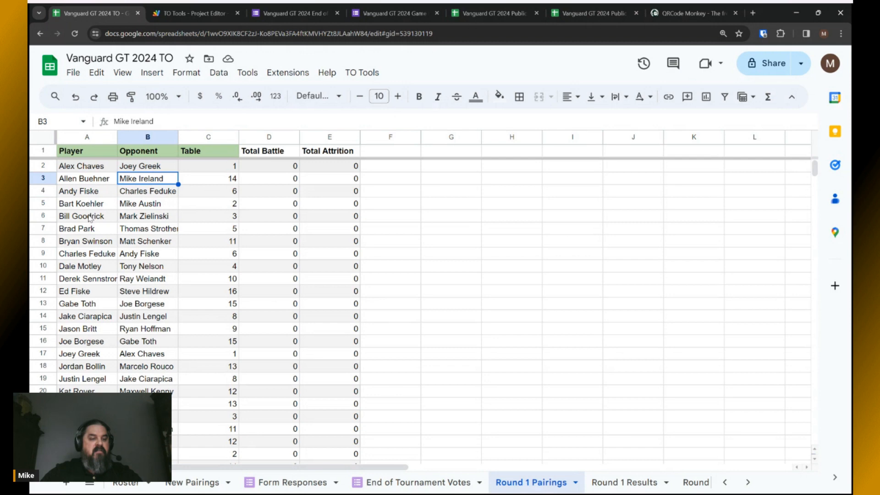
left_click(89, 204)
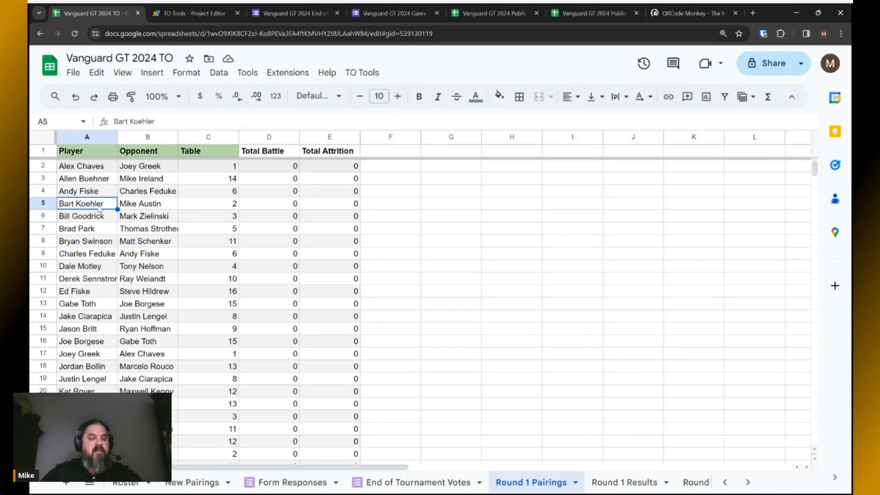
key("alt+Tab")
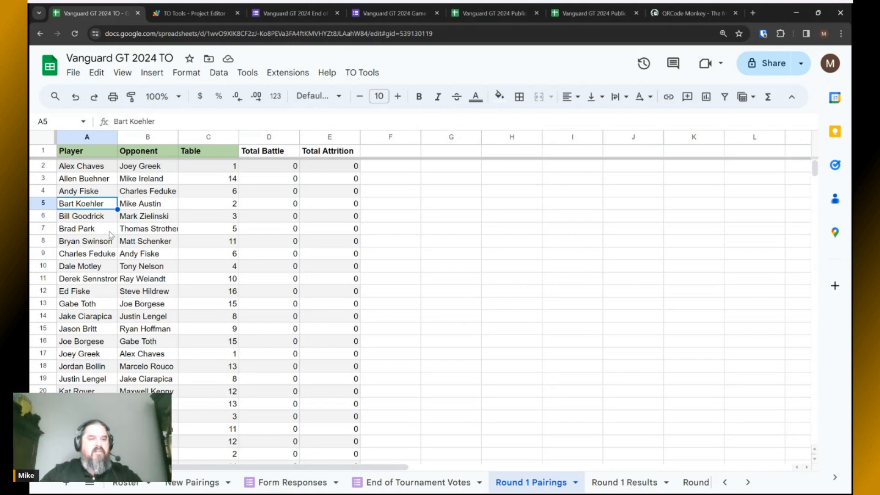
left_click(136, 206)
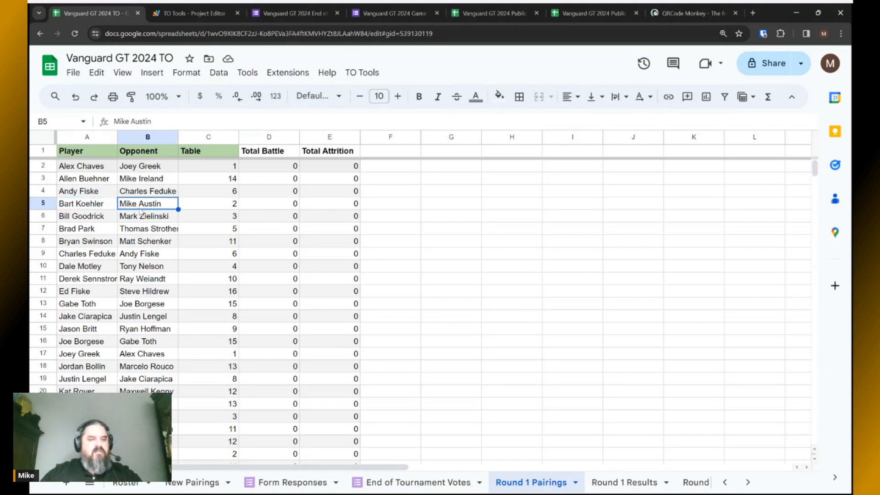
key("ctrl+c")
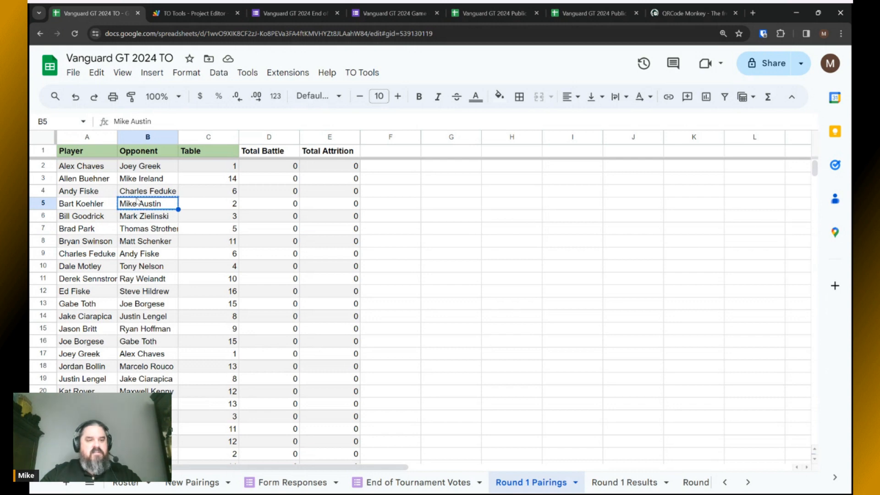
left_click(141, 182)
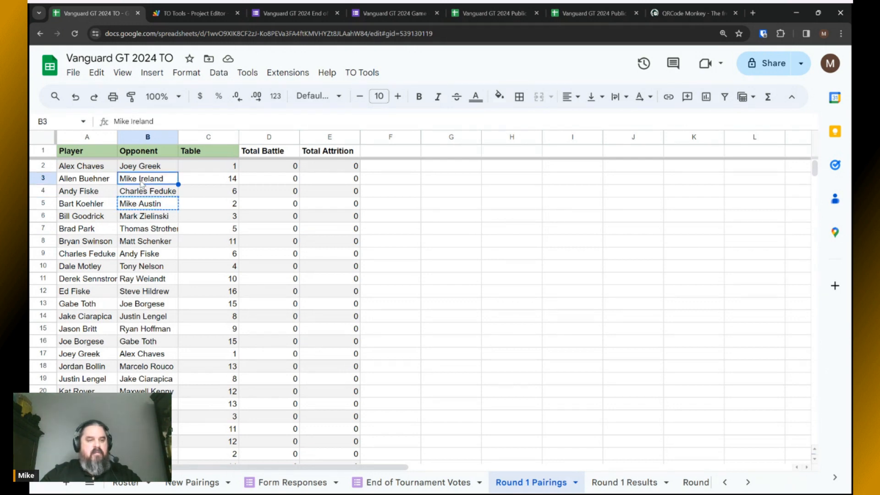
key("ctrl+v")
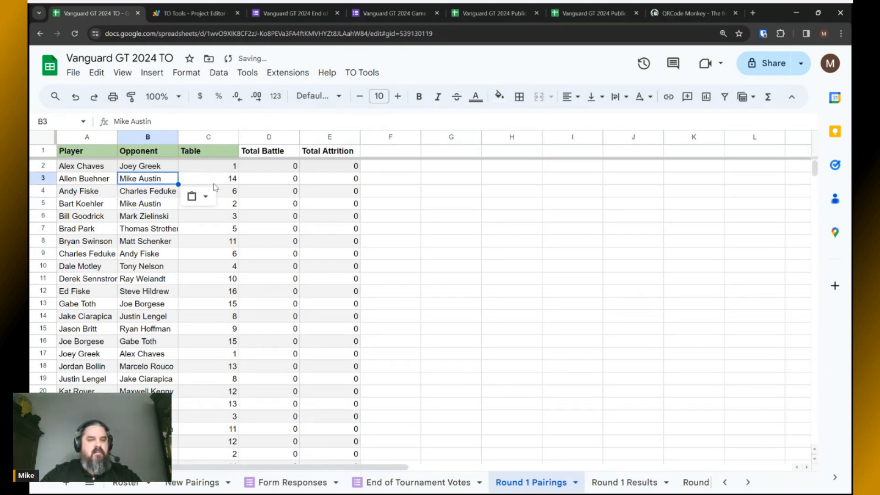
left_click(234, 182)
double_click(233, 181)
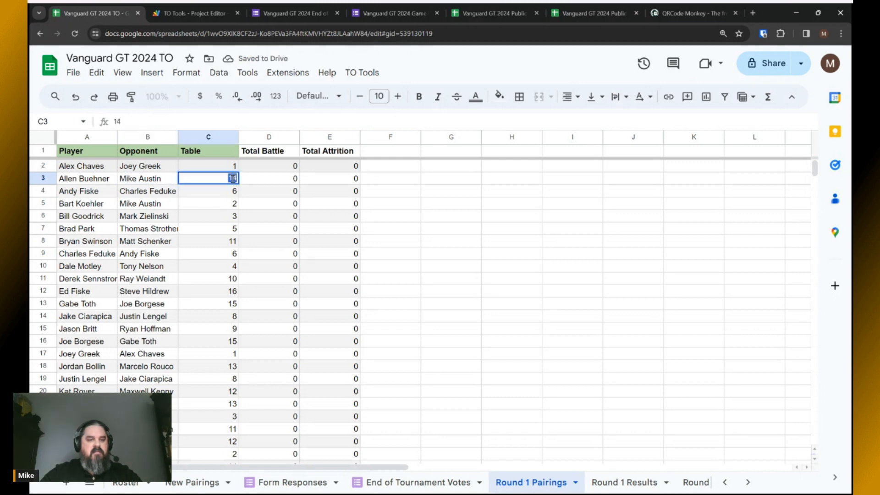
type("2")
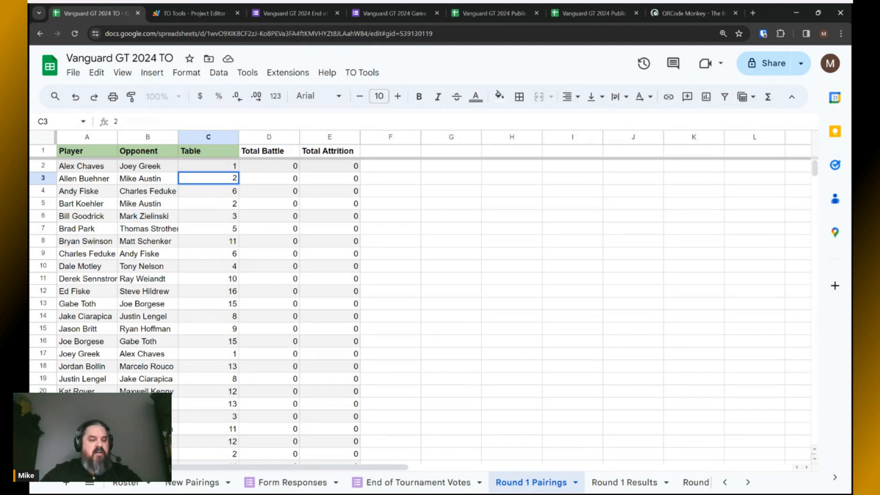
scroll(144, 334, "down", 1)
left_click(87, 417)
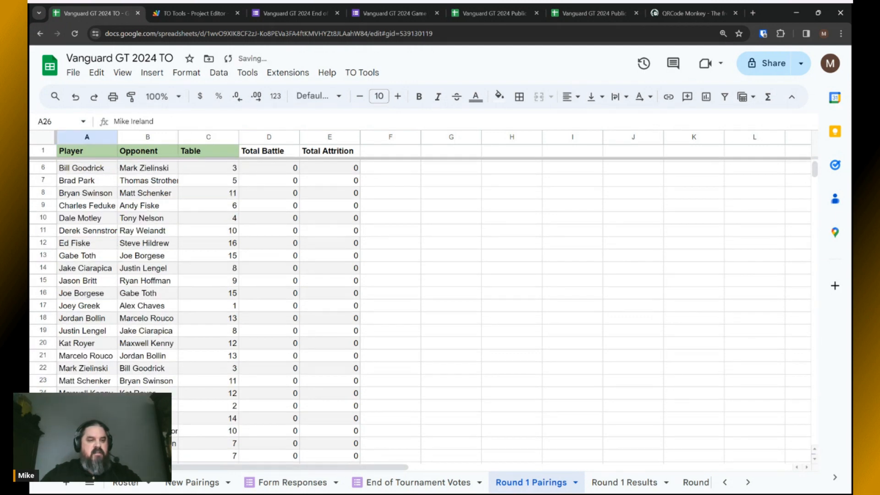
scroll(71, 309, "up", 1)
left_click(144, 203)
double_click(145, 203)
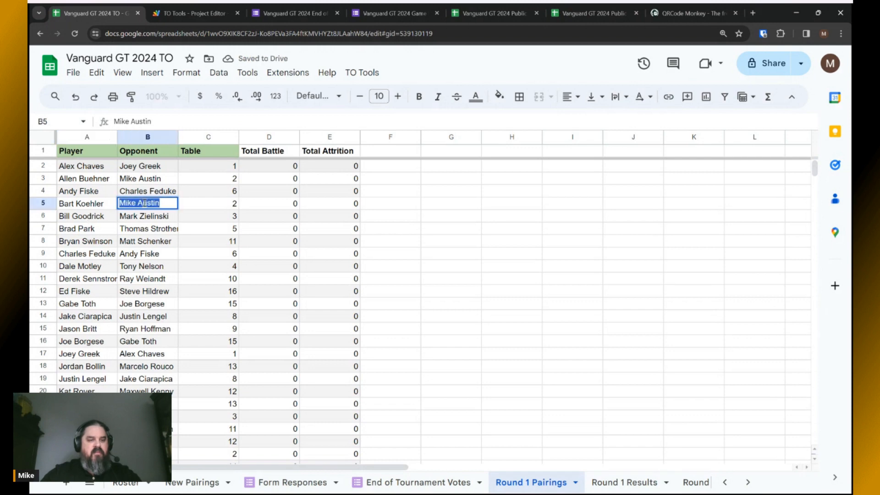
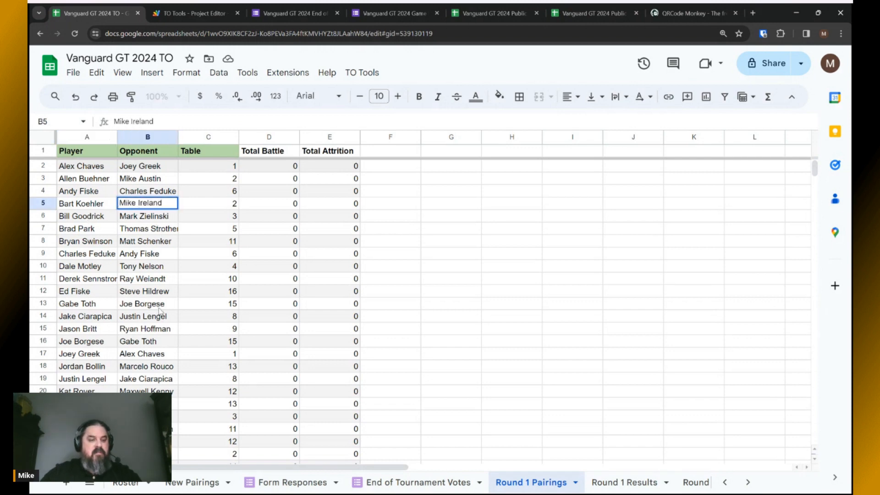
left_click(205, 220)
scroll(165, 309, "down", 1)
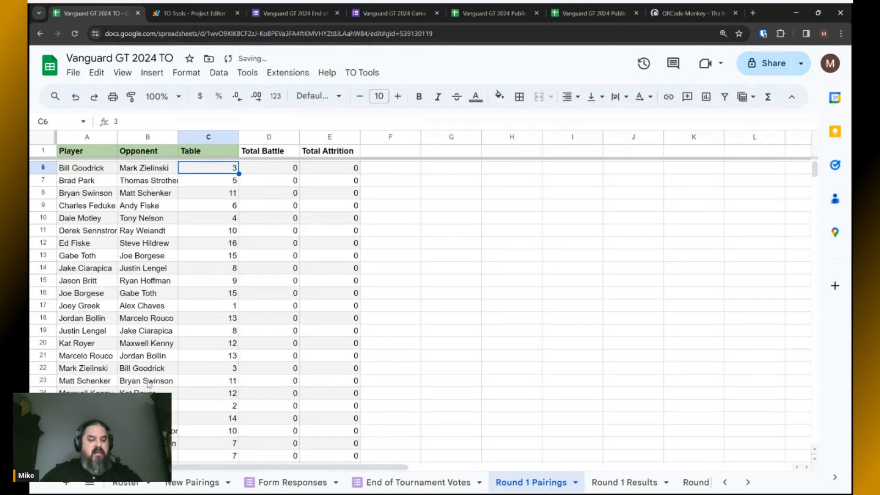
scroll(186, 217, "up", 1)
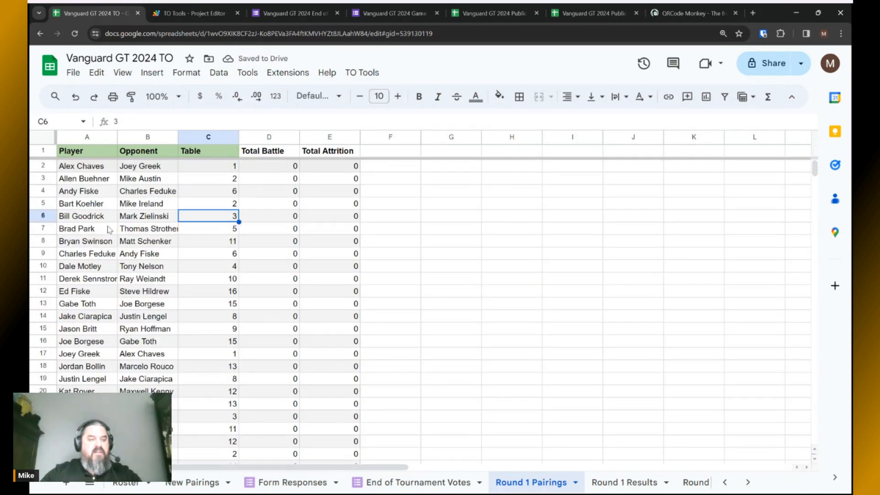
double_click(219, 204)
type("14")
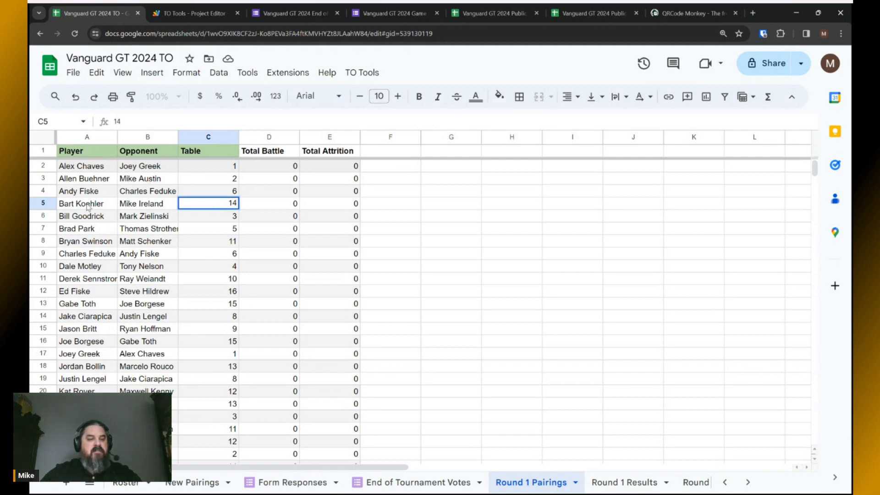
key("Return")
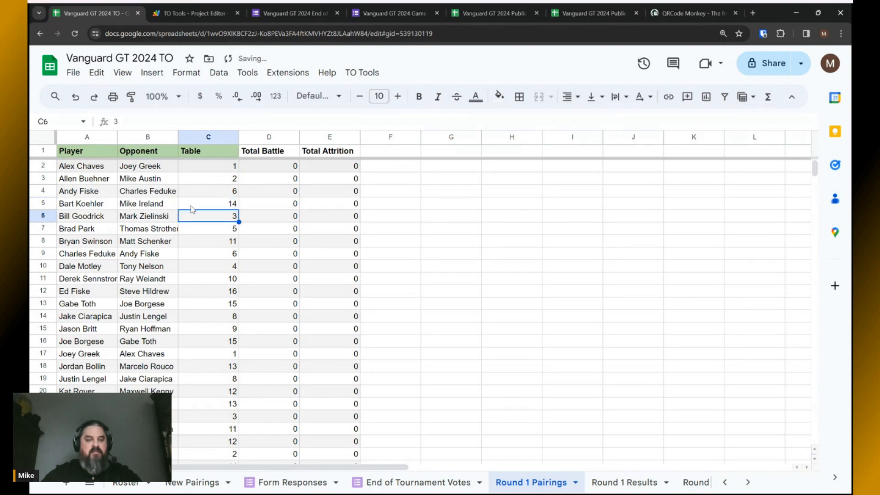
scroll(212, 305, "down", 3)
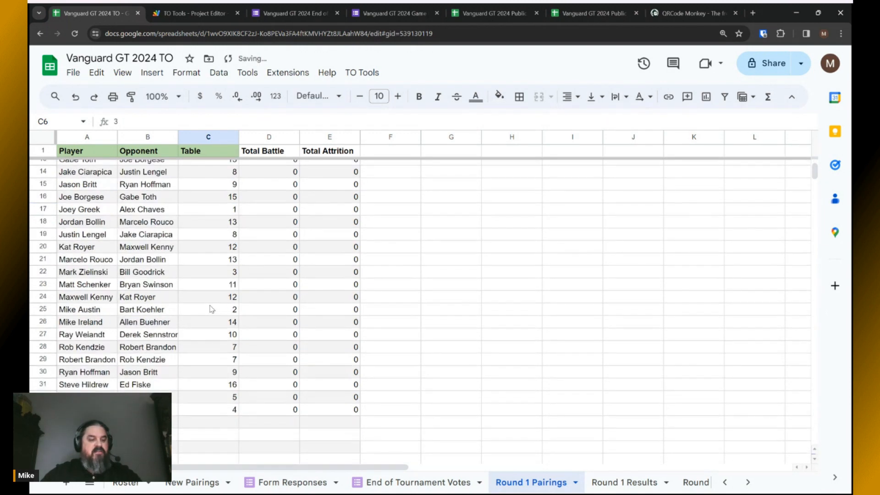
left_click(143, 323)
key("ctrl+c")
left_click(140, 311)
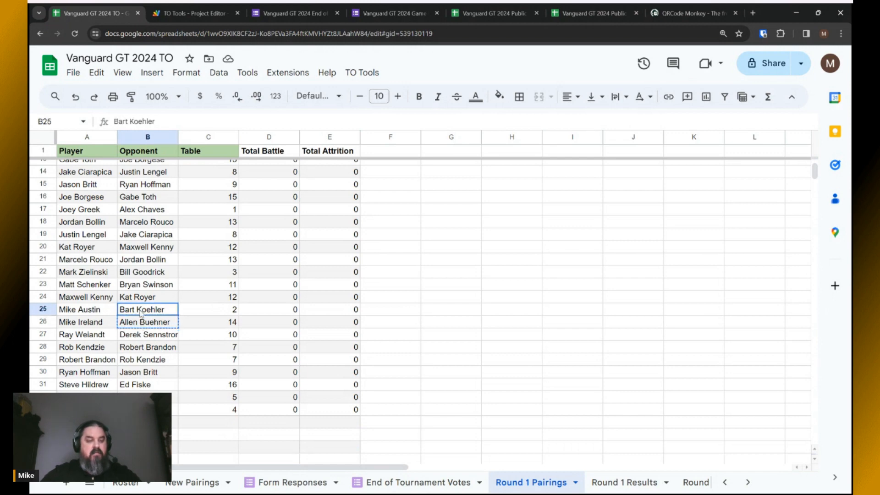
key("ctrl+v")
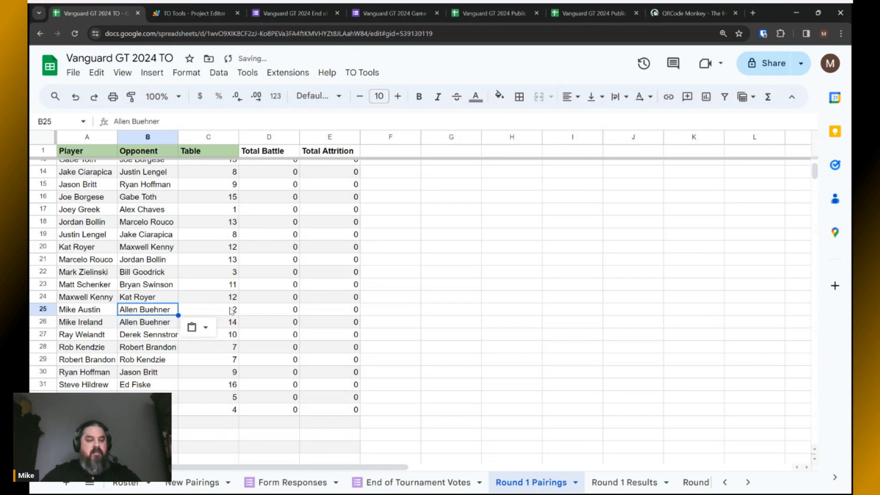
scroll(97, 323, "up", 4)
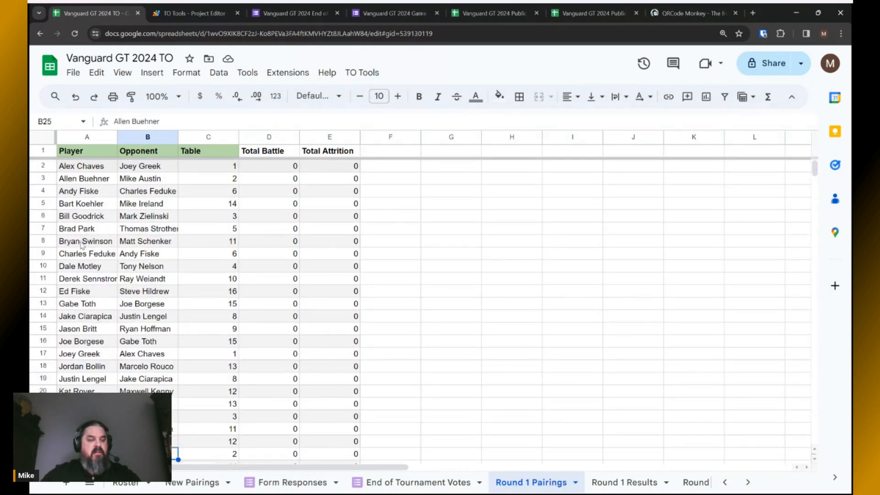
left_click(80, 207)
scroll(186, 312, "down", 4)
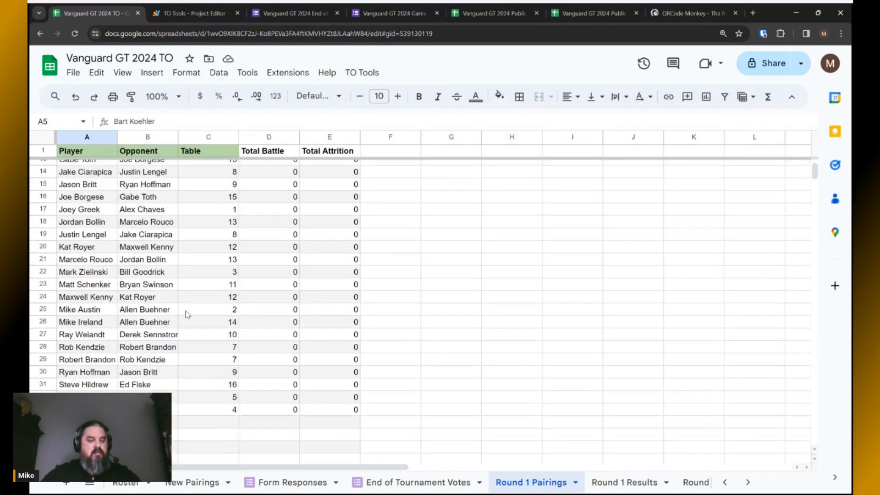
left_click(137, 324)
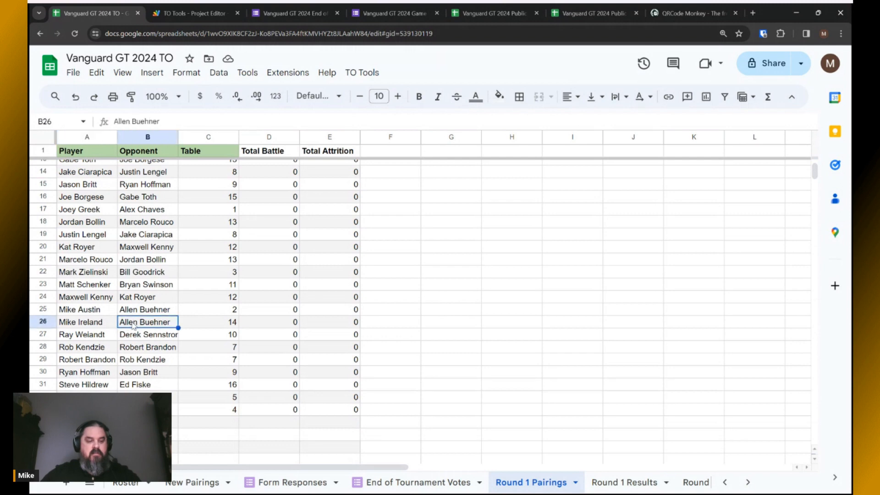
scroll(141, 331, "up", 4)
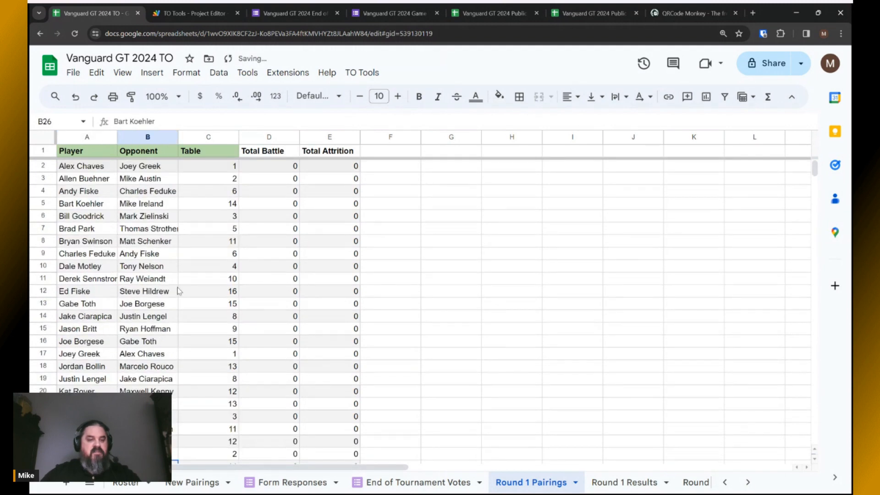
left_click(208, 282)
Review the corrected pairings and copy the range A2:C33.
left_click(112, 170)
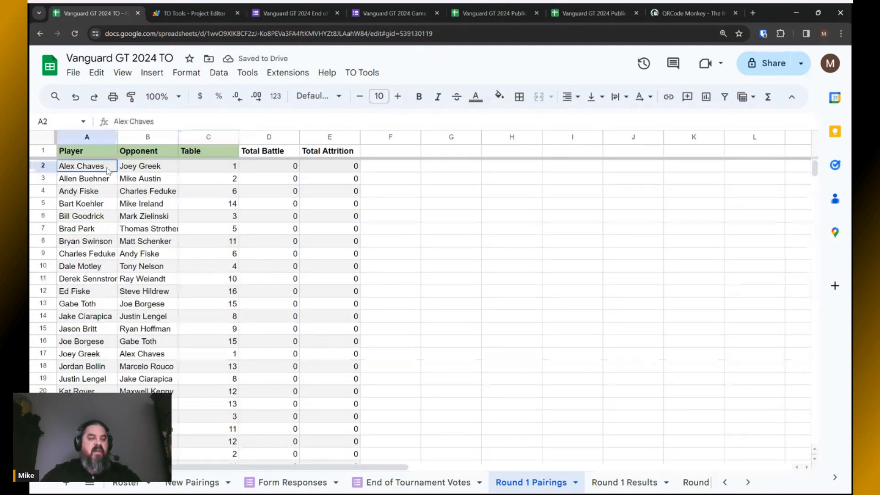
left_click(131, 170)
left_click(216, 173)
left_click(88, 183)
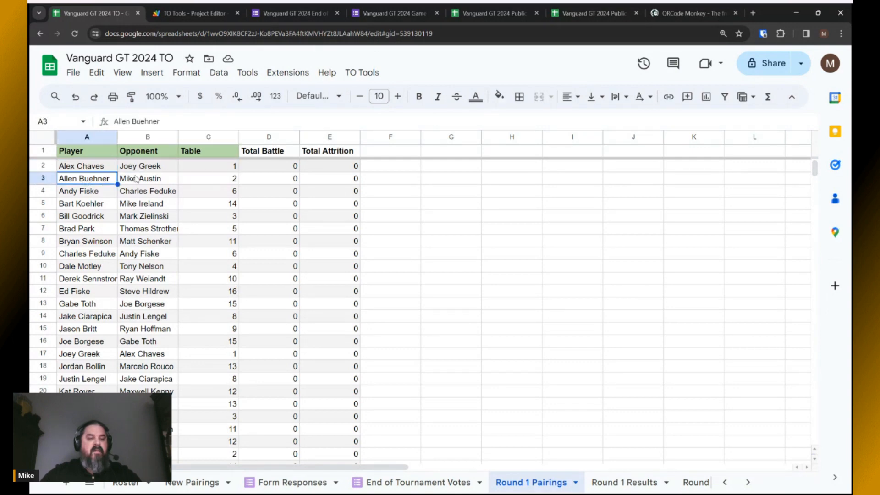
left_click(138, 180)
left_click(195, 182)
left_click_drag(91, 168, 205, 316)
scroll(204, 257, "down", 5)
key("ctrl+c")
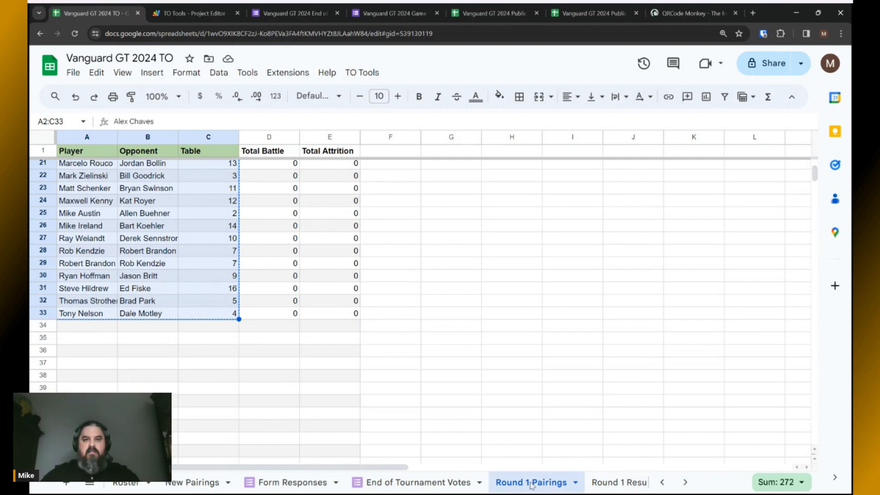
scroll(530, 484, "up", 1)
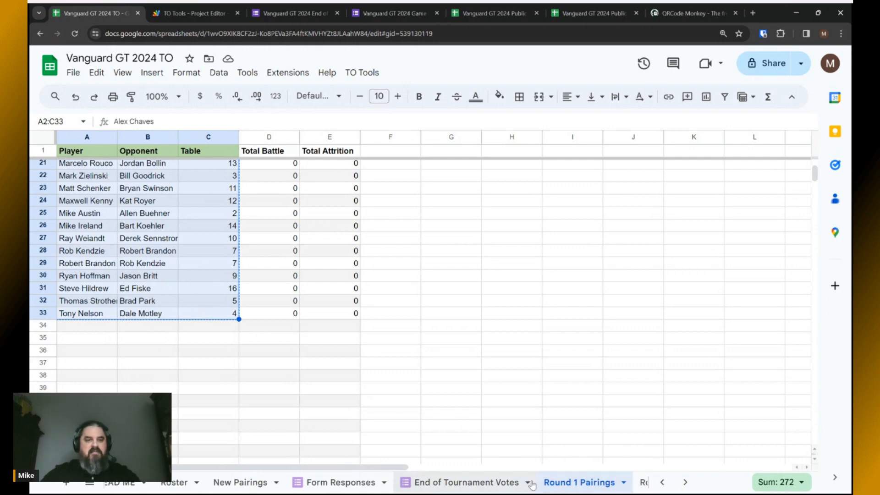
scroll(529, 483, "down", 2)
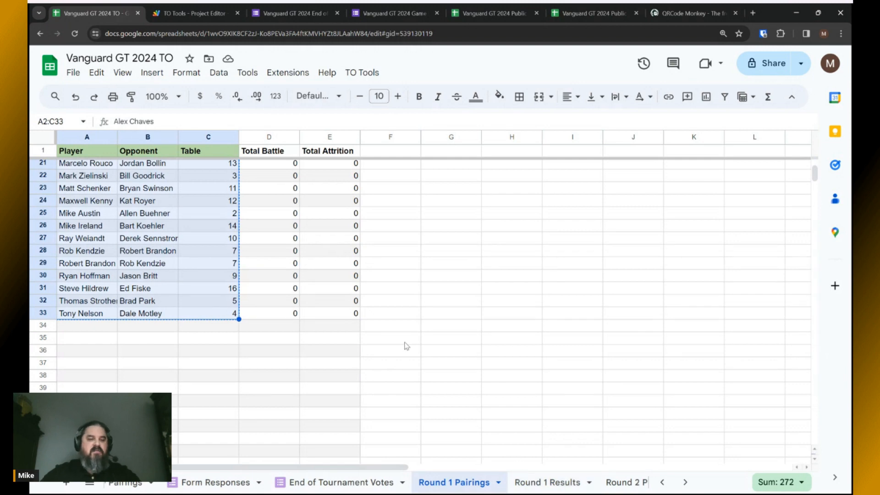
scroll(404, 345, "up", 6)
scroll(348, 479, "up", 2)
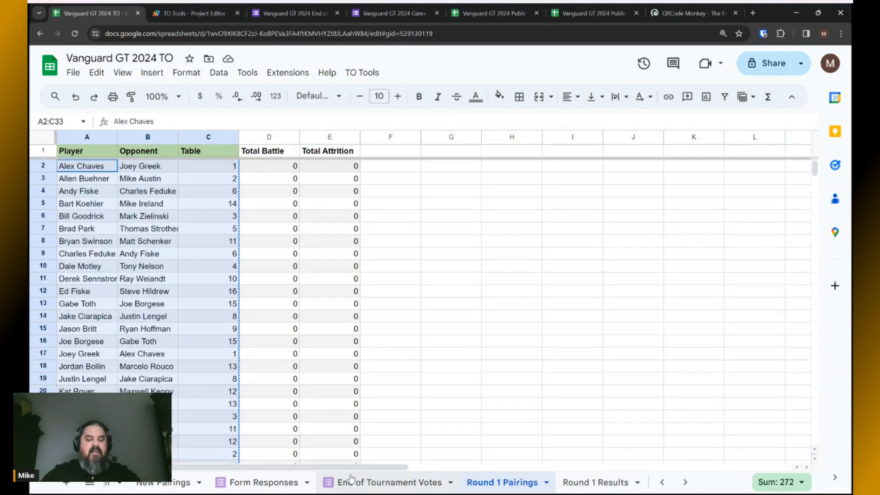
left_click(216, 484)
scroll(223, 392, "up", 5)
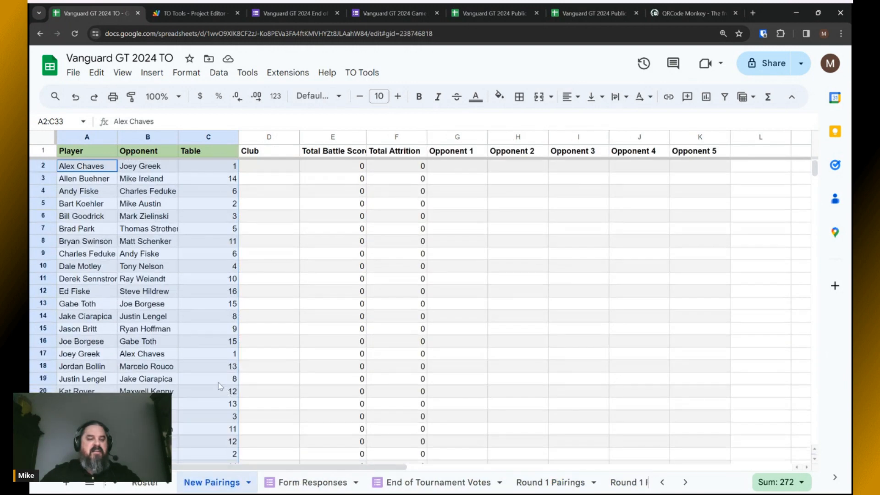
key("ctrl+v")
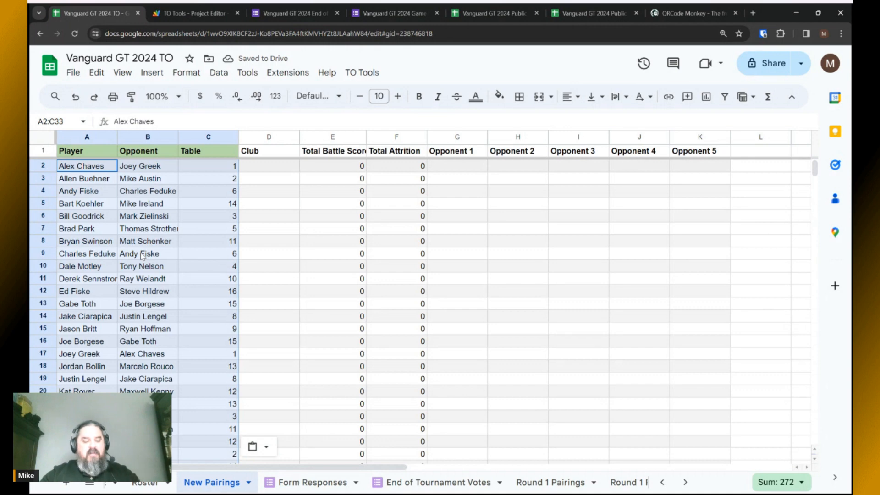
left_click(549, 482)
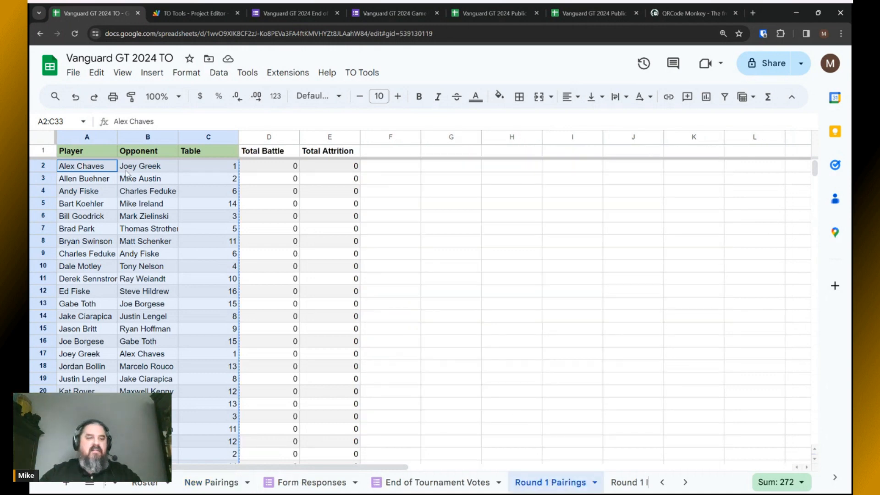
left_click(94, 154)
left_click(140, 154)
left_click(193, 152)
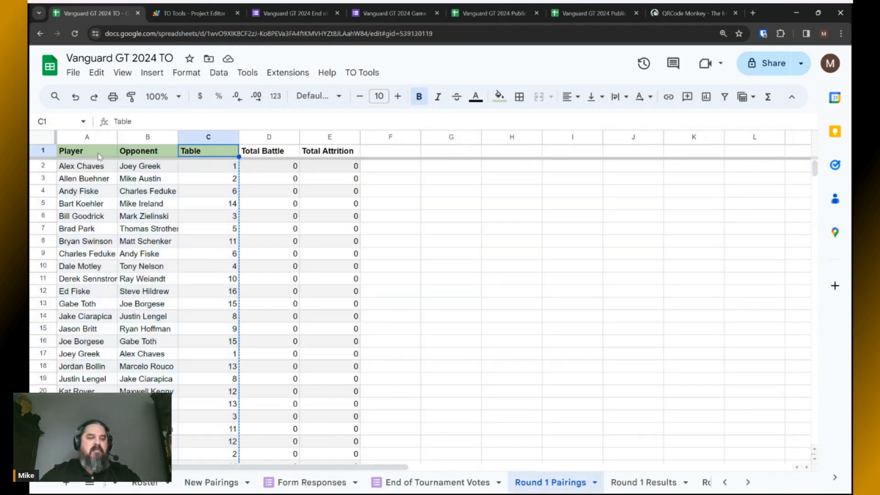
left_click(102, 152)
left_click(130, 153)
left_click(192, 152)
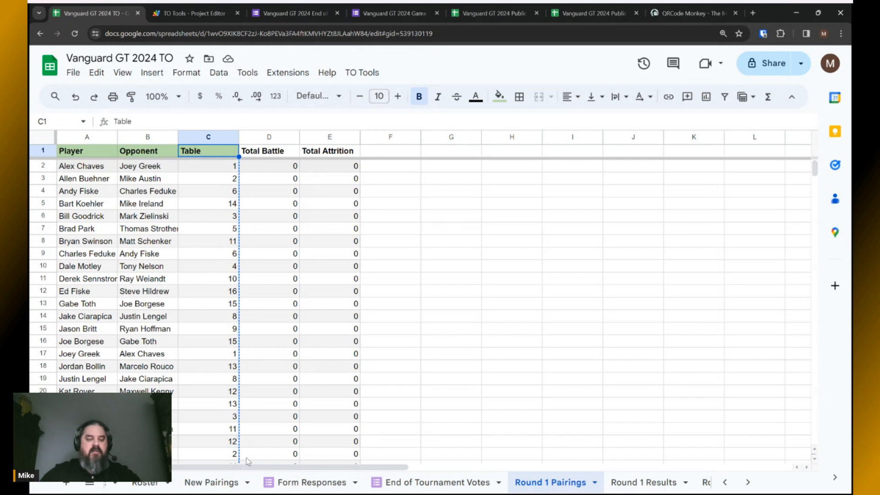
left_click(216, 483)
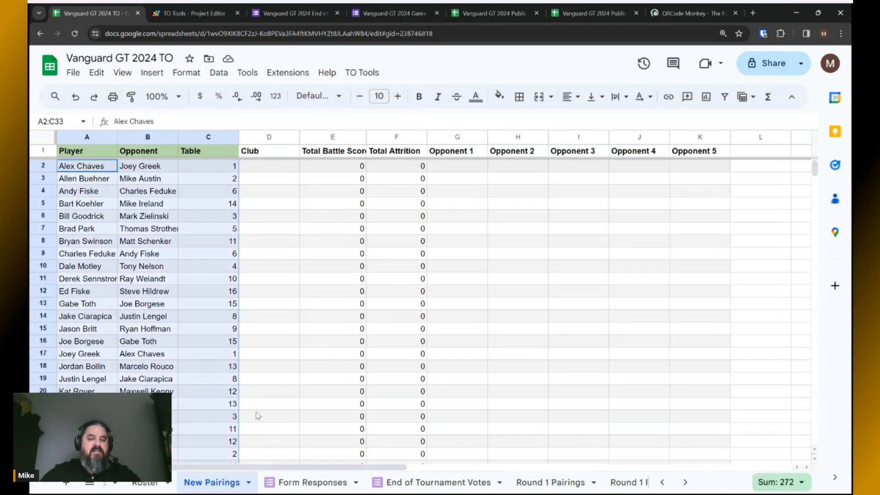
Generate next-round pairings with no club immunity, randomized tables, and results possibly missing.
left_click(362, 72)
left_click(387, 95)
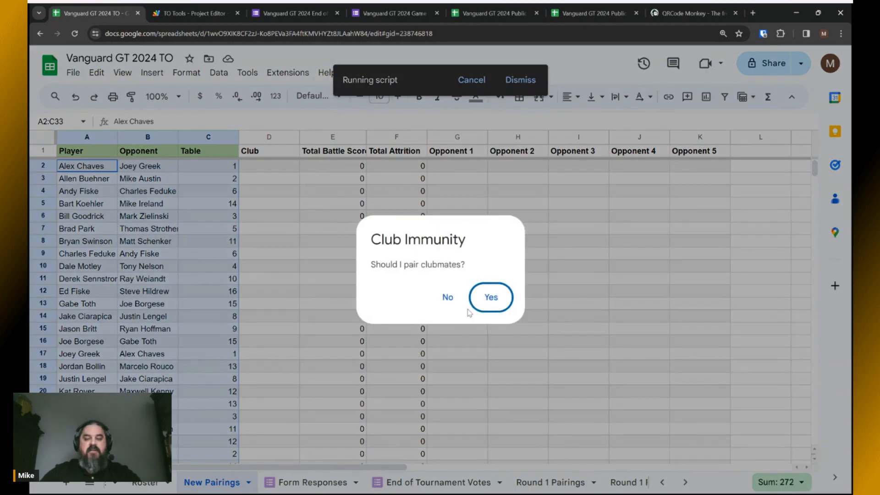
left_click(447, 298)
left_click(489, 300)
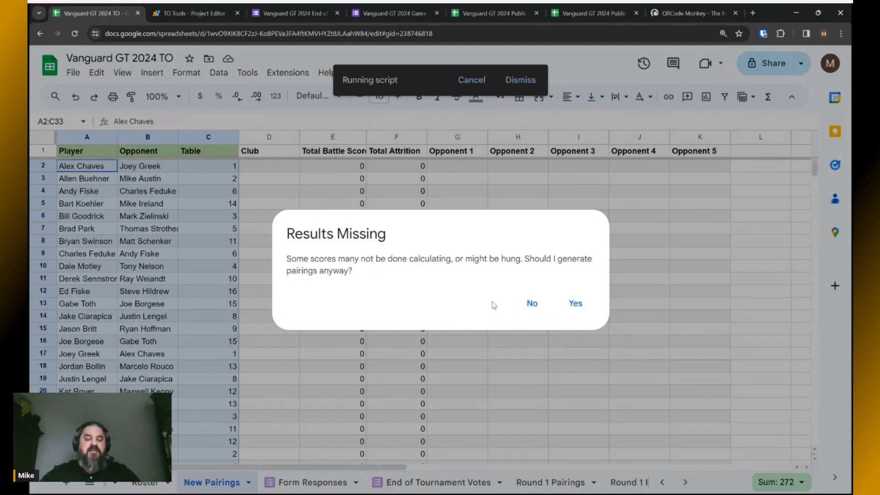
left_click(576, 304)
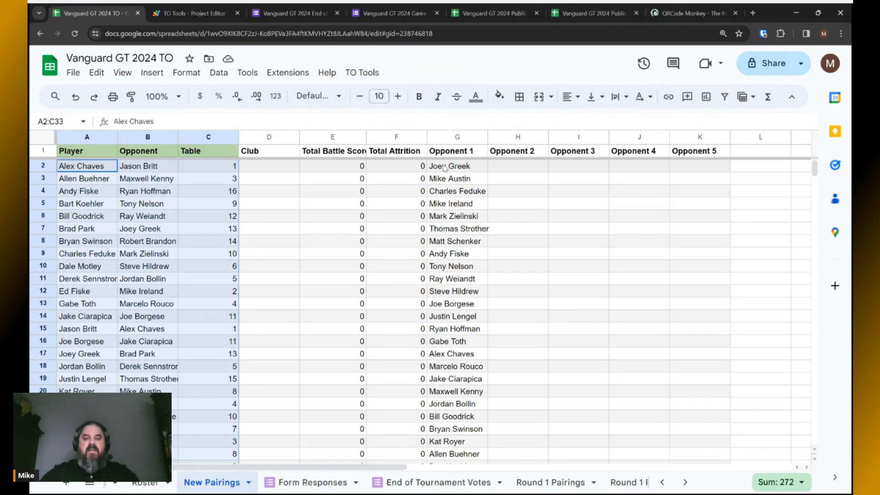
left_click(457, 138)
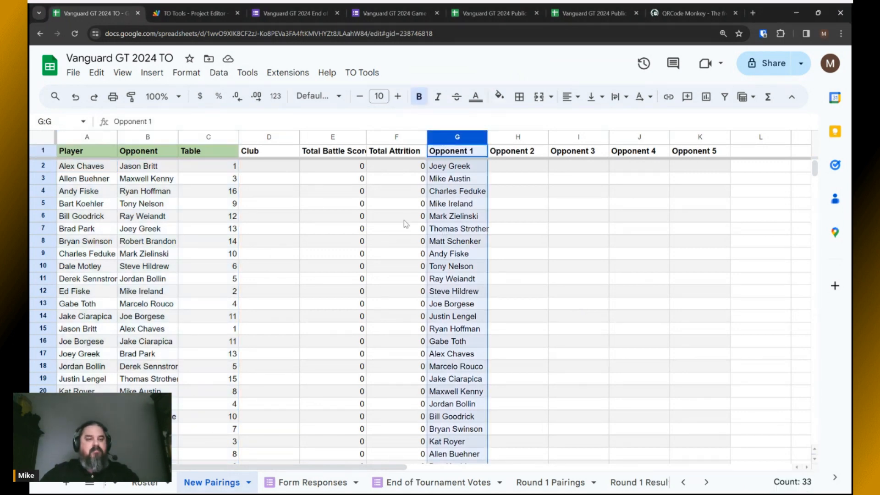
left_click(78, 141)
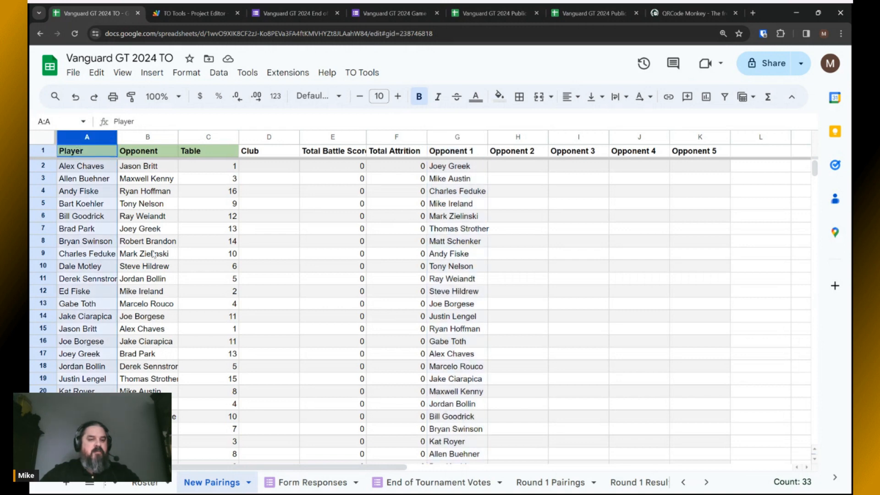
scroll(153, 255, "down", 3)
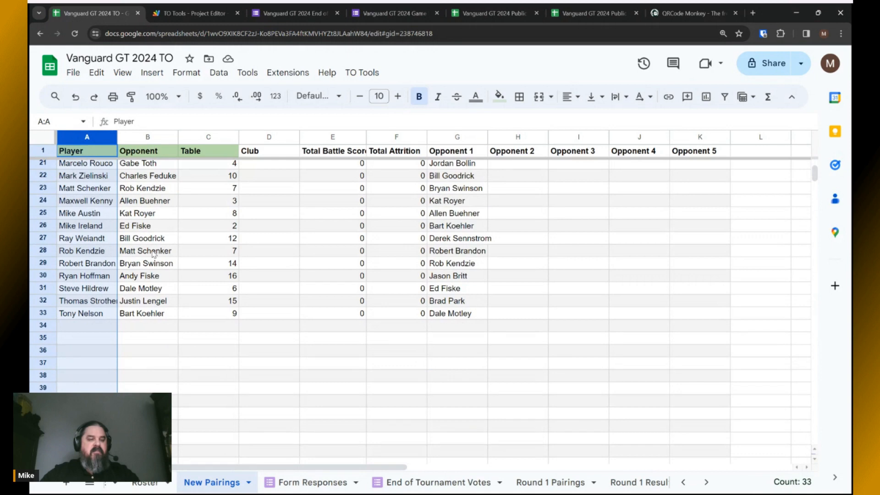
scroll(153, 254, "up", 5)
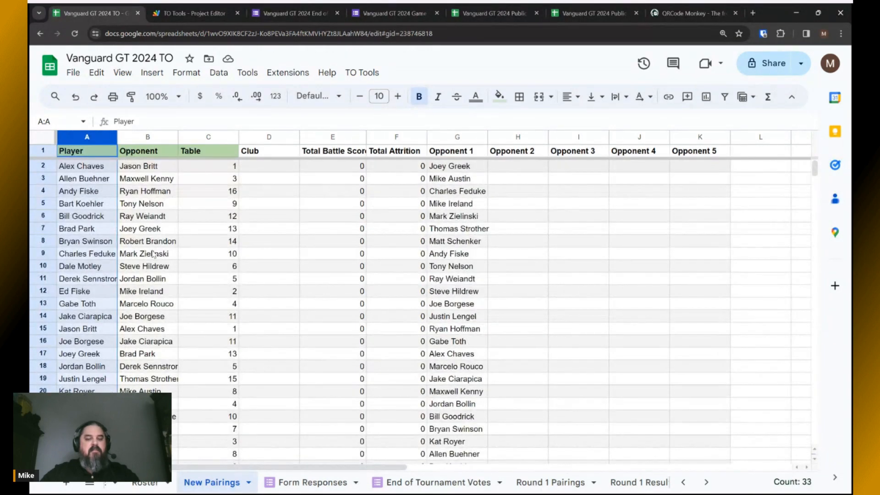
key("alt+Tab")
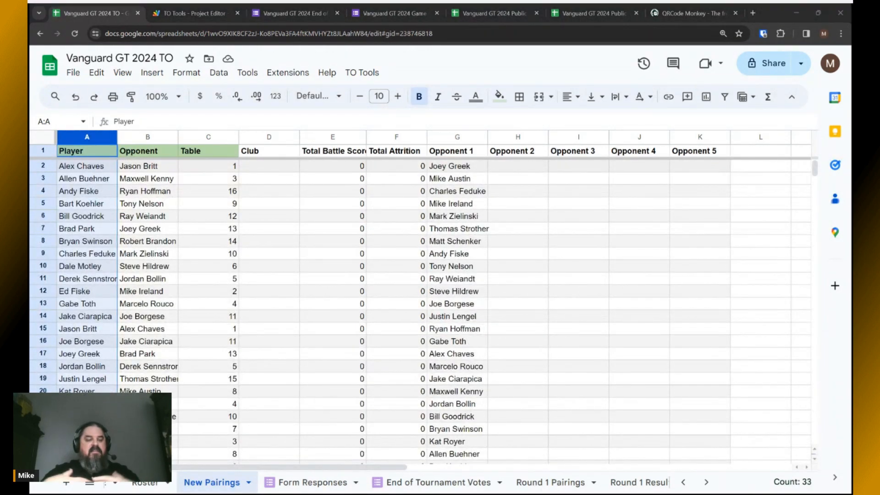
key("alt+Tab")
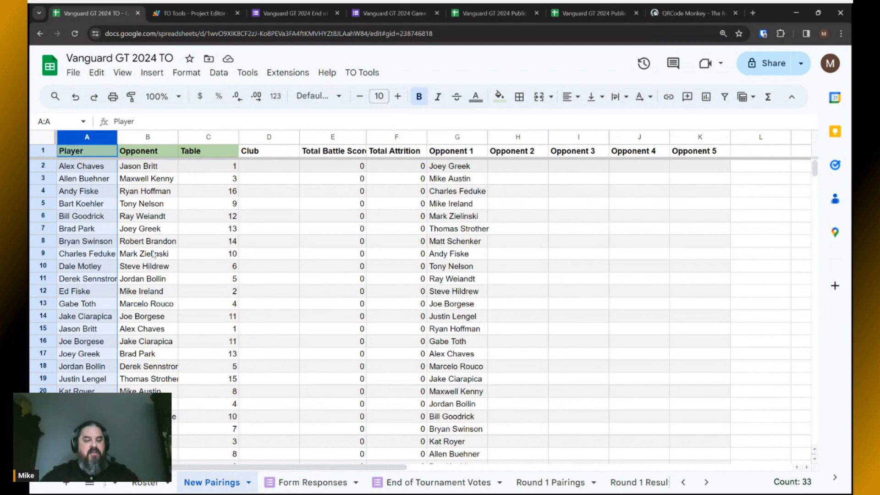
left_click(129, 181)
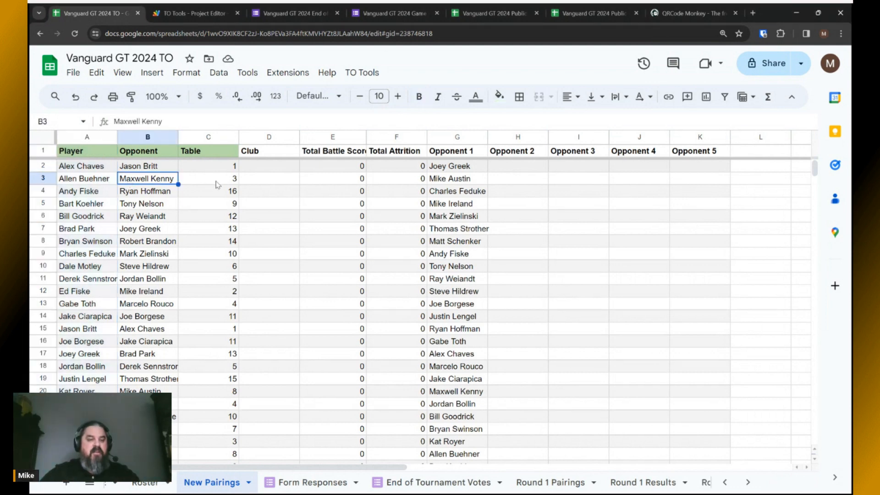
left_click(216, 181)
key("alt+Tab")
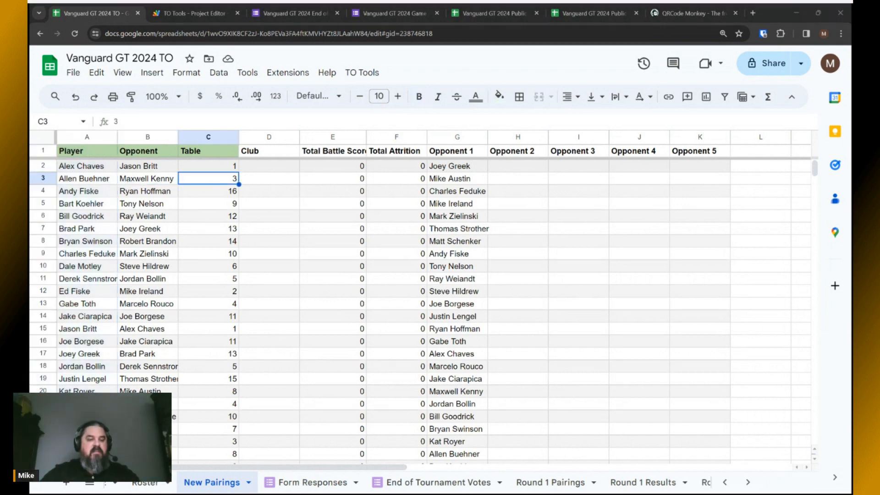
key("alt+Tab")
scroll(202, 222, "down", 5)
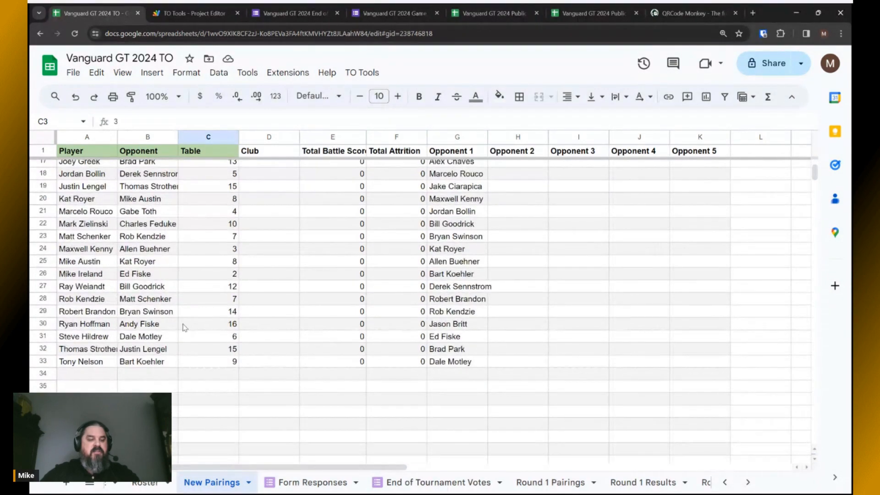
scroll(139, 366, "up", 5)
key("alt+Tab")
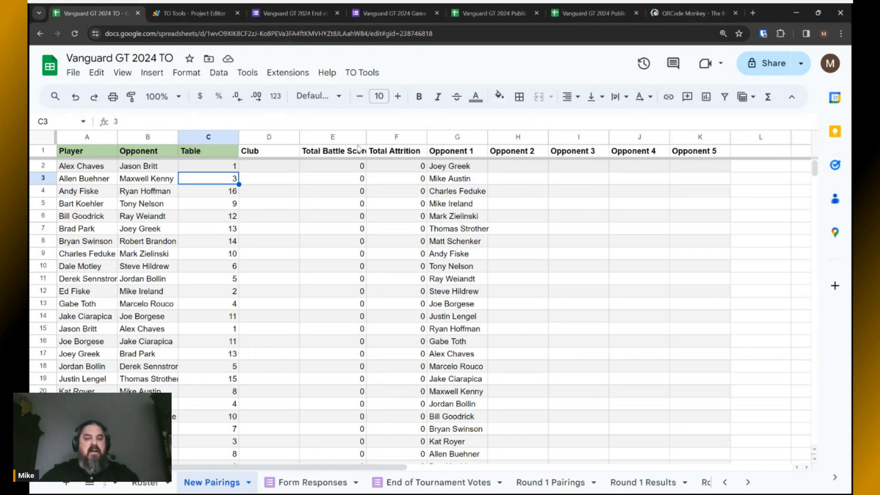
key("alt+Tab")
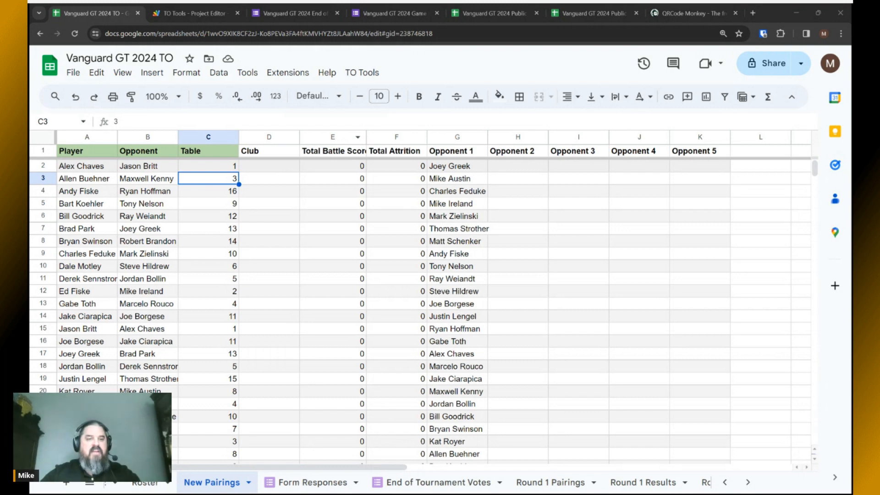
key("alt+Tab")
right_click(228, 137)
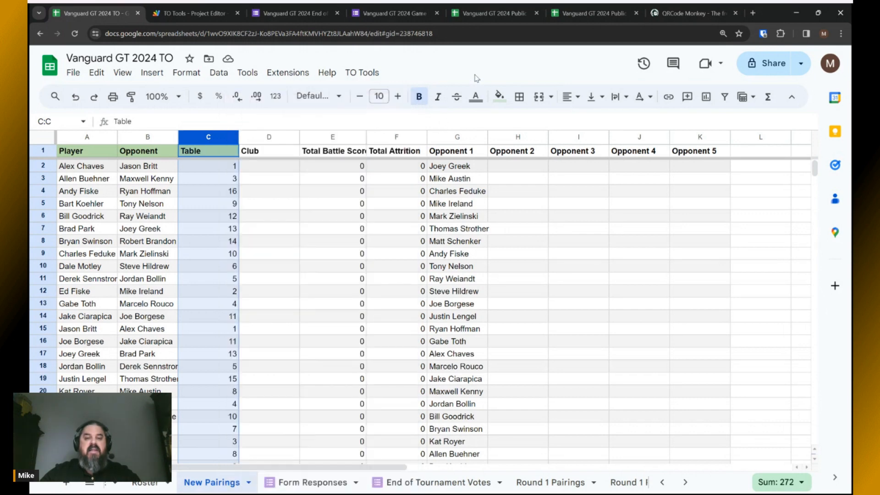
left_click(474, 81)
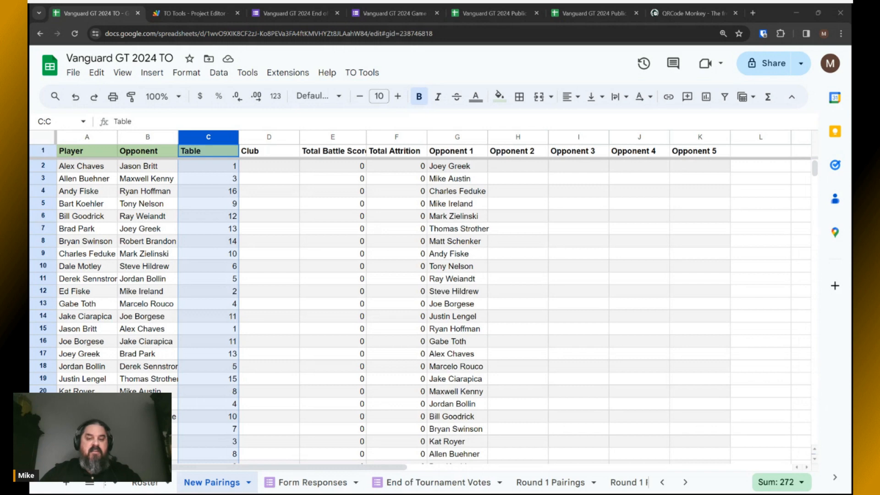
left_click(474, 74)
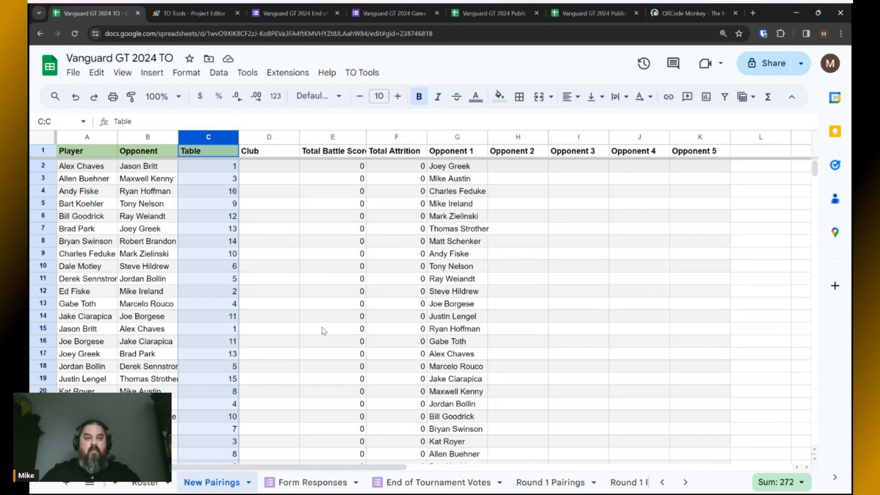
Confirm Form Responses is empty, then bring up the Vanguard GT 2024 Game Results form.
left_click(321, 486)
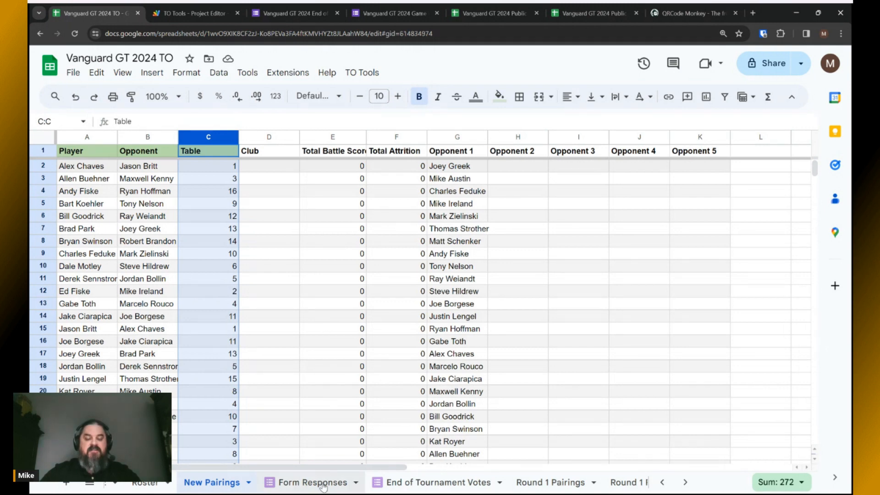
key("alt+Tab")
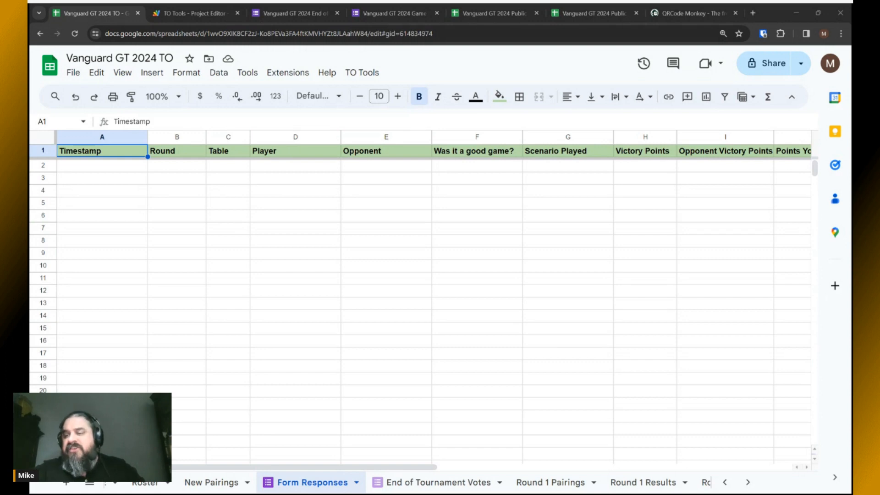
key("alt+Tab")
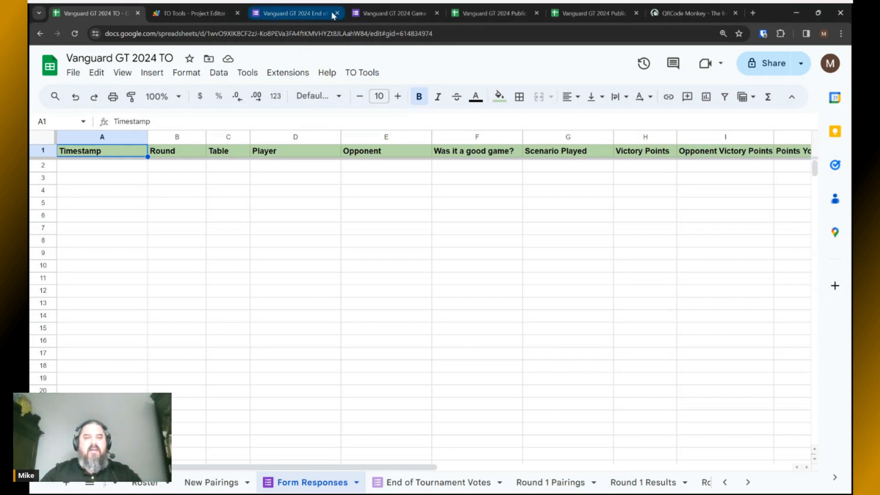
left_click(389, 13)
scroll(416, 278, "up", 3)
scroll(416, 277, "up", 4)
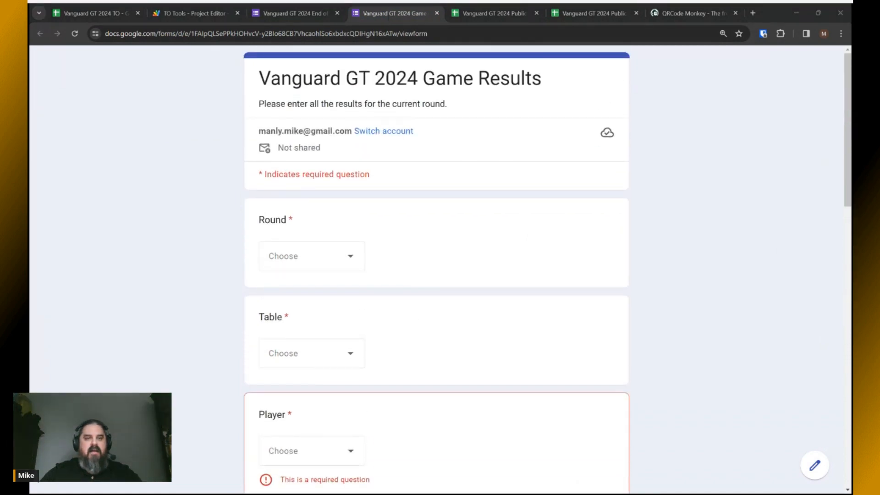
Leave the form and go back to the TO spreadsheet's Form Responses sheet.
left_click(422, 273)
left_click(95, 12)
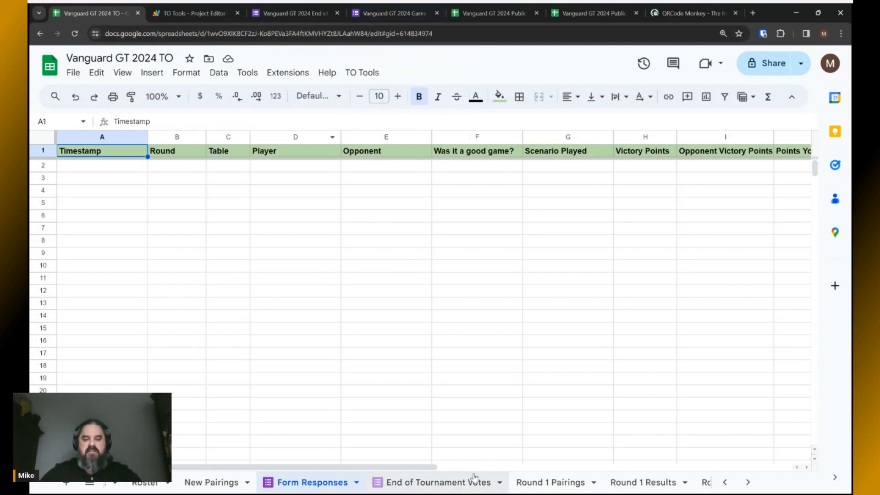
Glance at Round 1 Pairings and Form Responses, then return to the Game Results form.
left_click(532, 483)
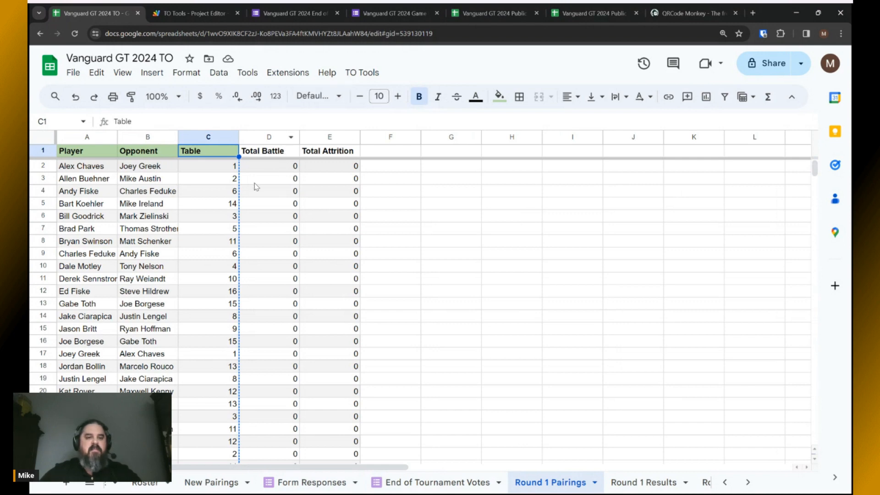
left_click(312, 483)
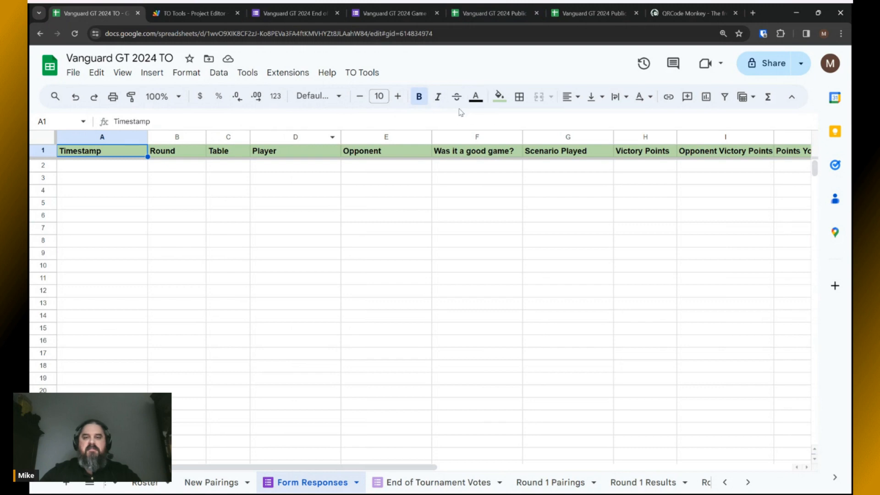
left_click(395, 13)
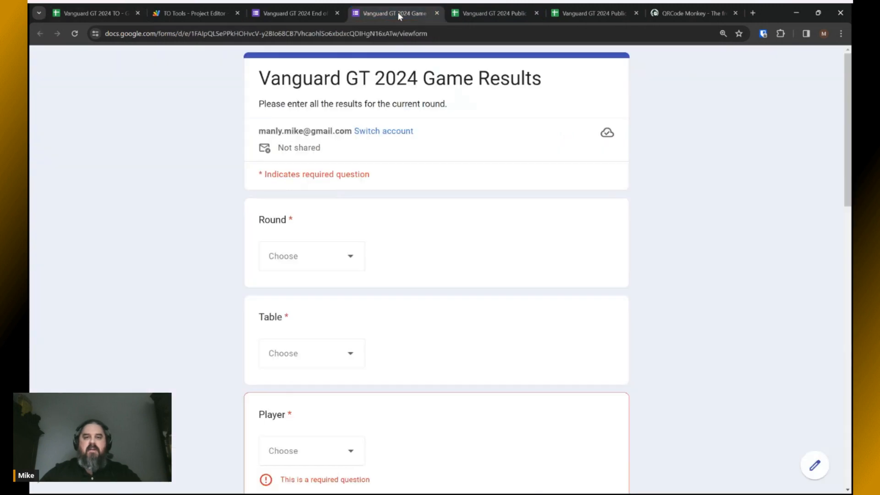
Identify the game as round 1, table 1, with the first player and their opponent.
left_click(352, 250)
left_click(309, 291)
scroll(385, 302, "down", 2)
left_click(347, 256)
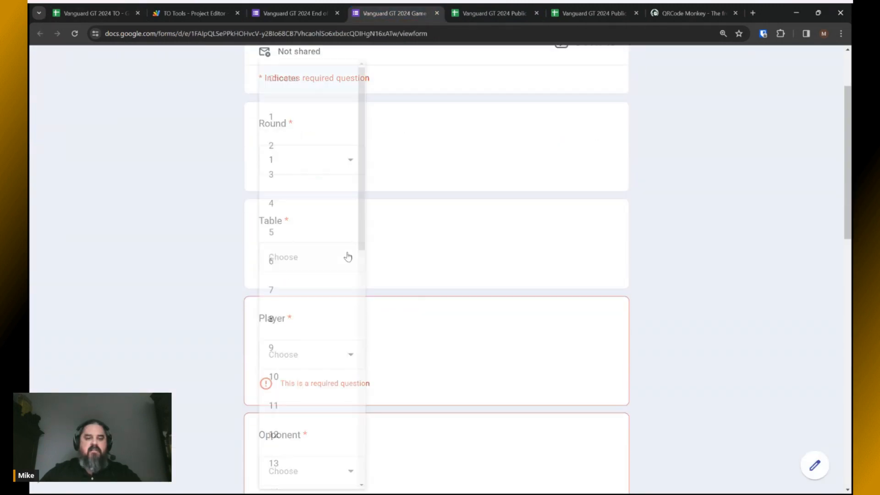
left_click(285, 126)
scroll(414, 273, "down", 2)
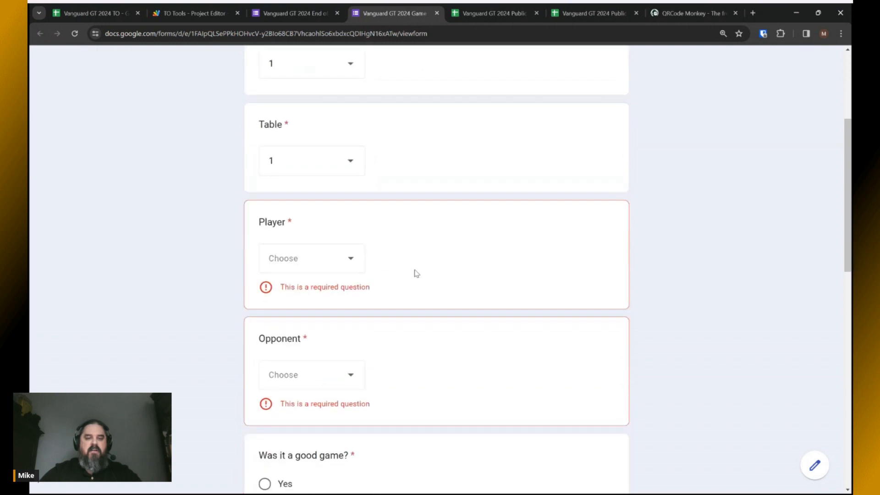
left_click(350, 265)
left_click(298, 117)
scroll(412, 298, "down", 2)
left_click(345, 266)
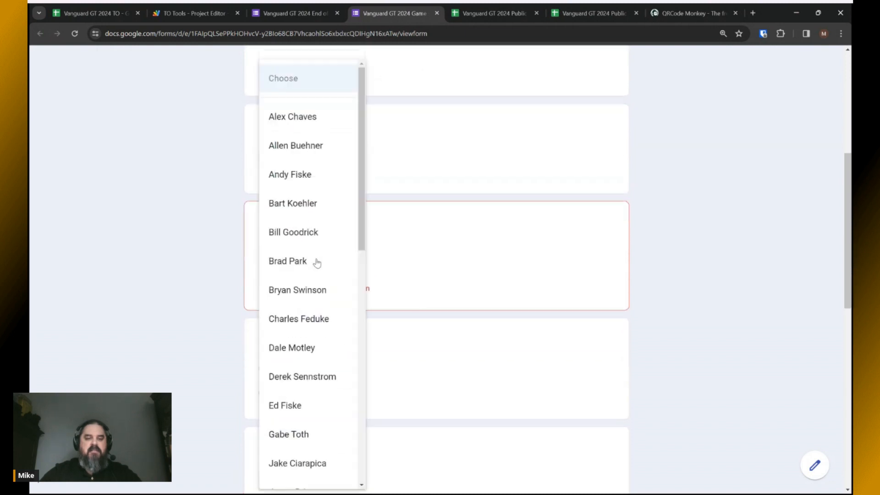
scroll(317, 263, "down", 4)
left_click(298, 358)
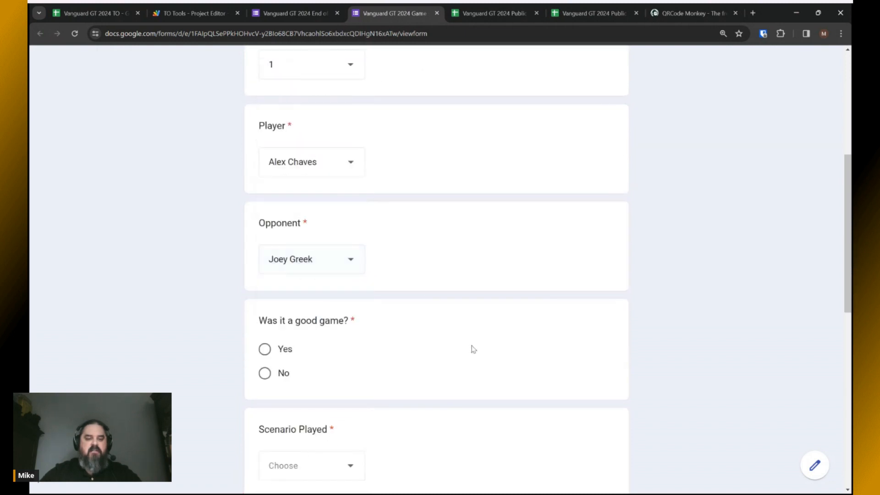
scroll(309, 265, "down", 2)
Answer Yes to good game, scenario Control, victory points 4 versus 2.
left_click(264, 252)
scroll(495, 293, "down", 3)
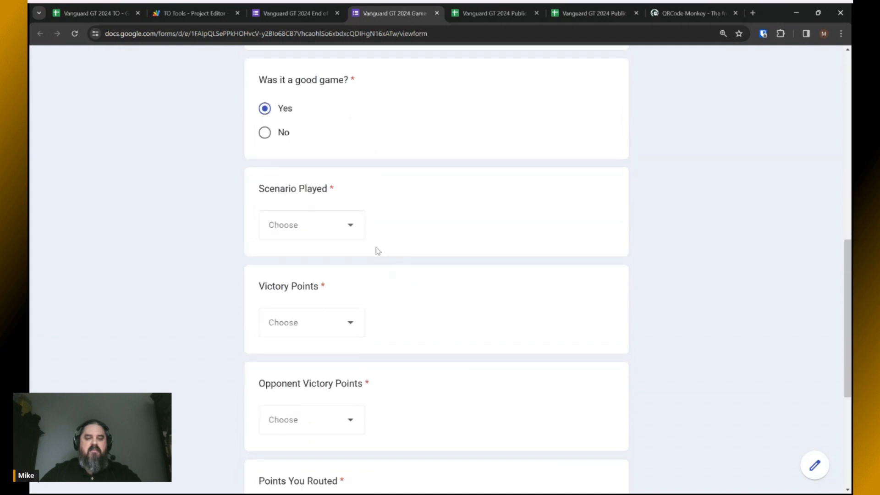
left_click(345, 226)
left_click(297, 117)
scroll(458, 275, "down", 1)
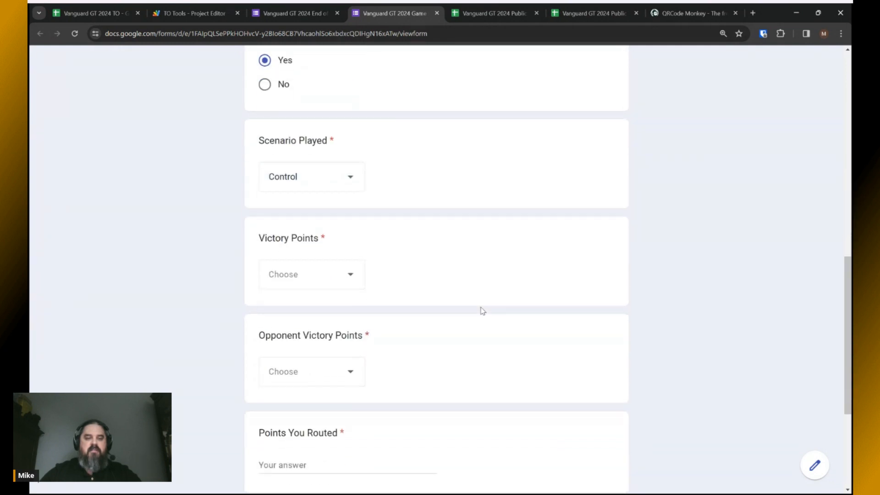
left_click(348, 275)
left_click(292, 232)
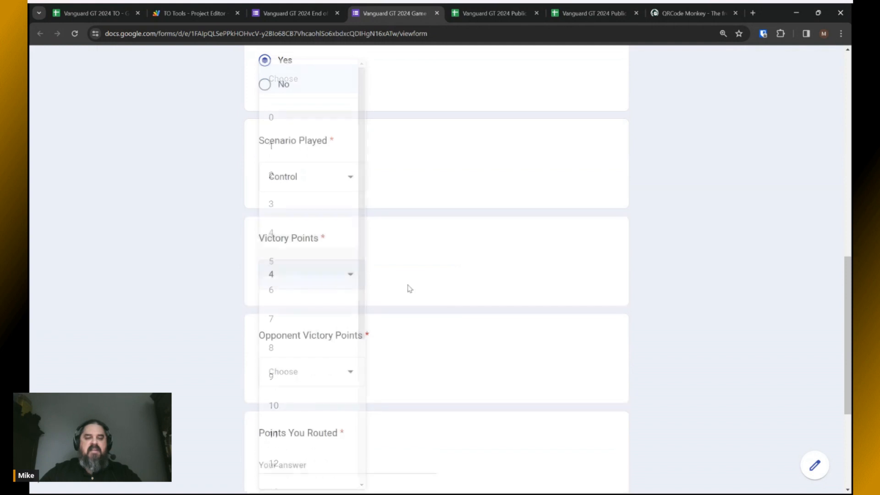
scroll(409, 288, "down", 3)
left_click(349, 229)
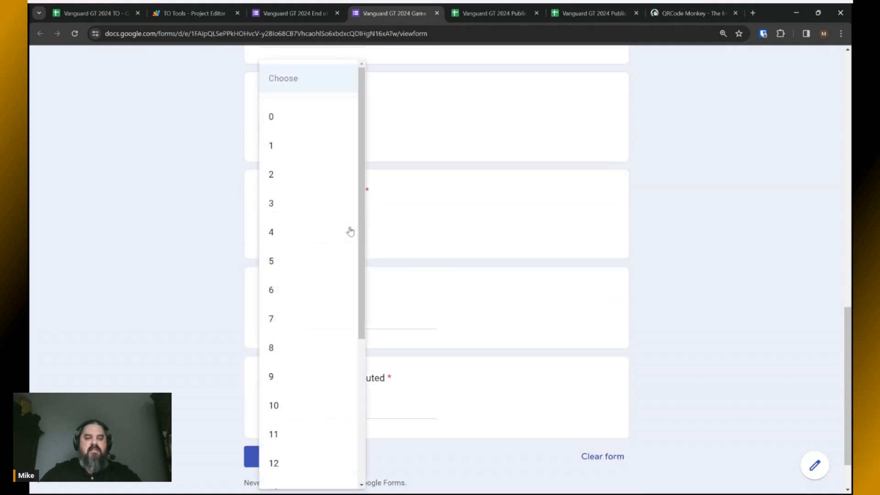
left_click(281, 175)
scroll(387, 249, "down", 1)
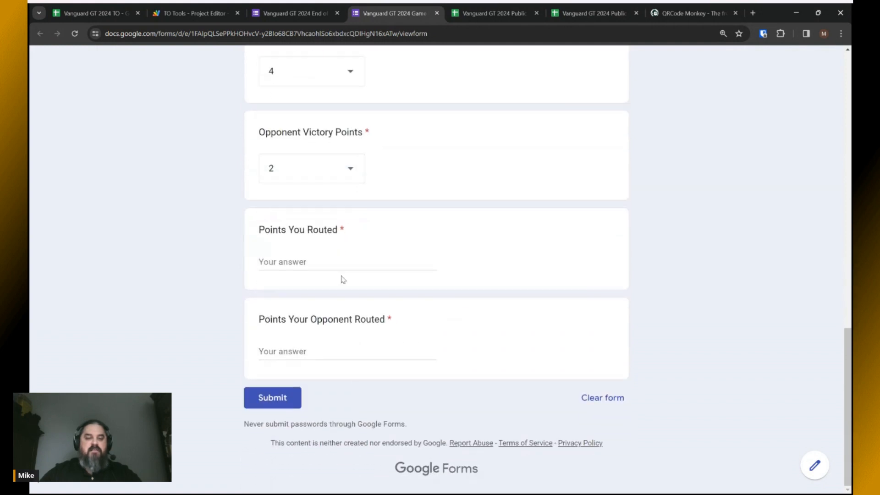
Enter 1750 points routed and 1500 opponent routed, then submit the result.
left_click(318, 261)
type("1750")
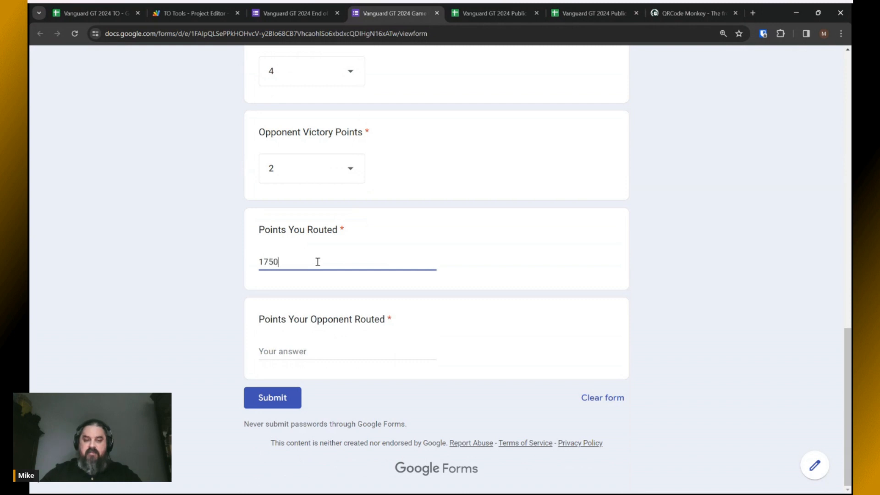
left_click(293, 353)
type("15")
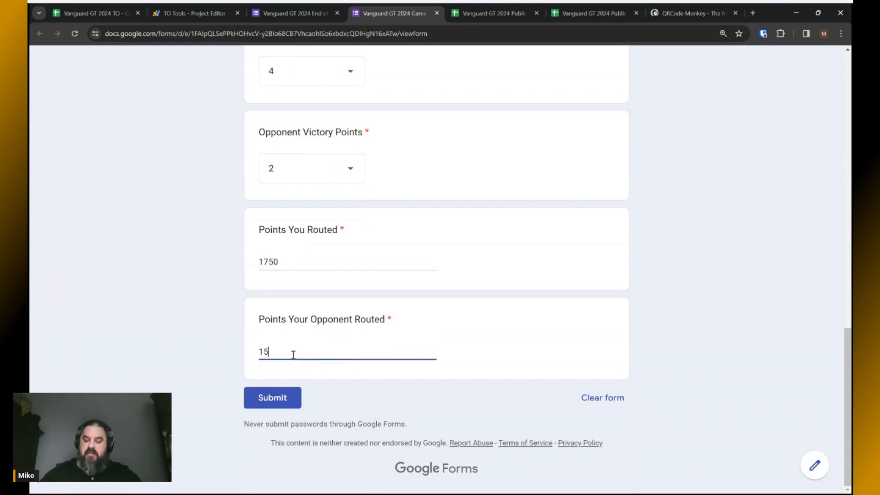
type("00")
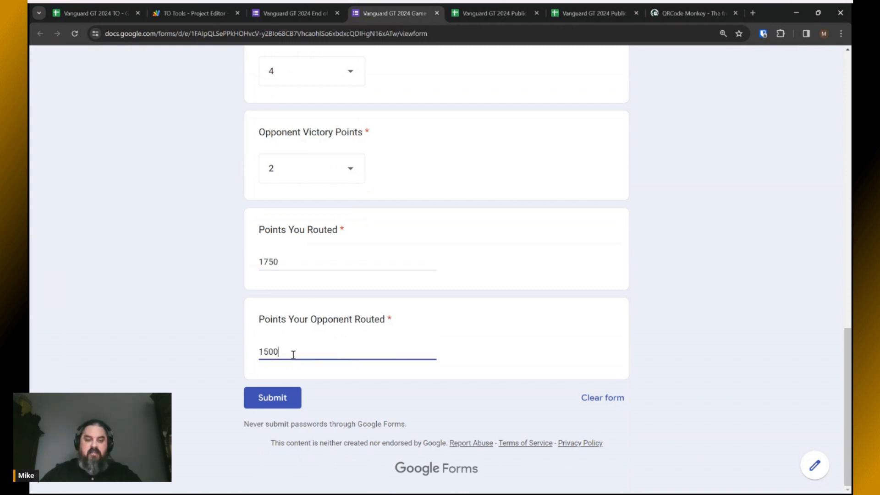
left_click(285, 397)
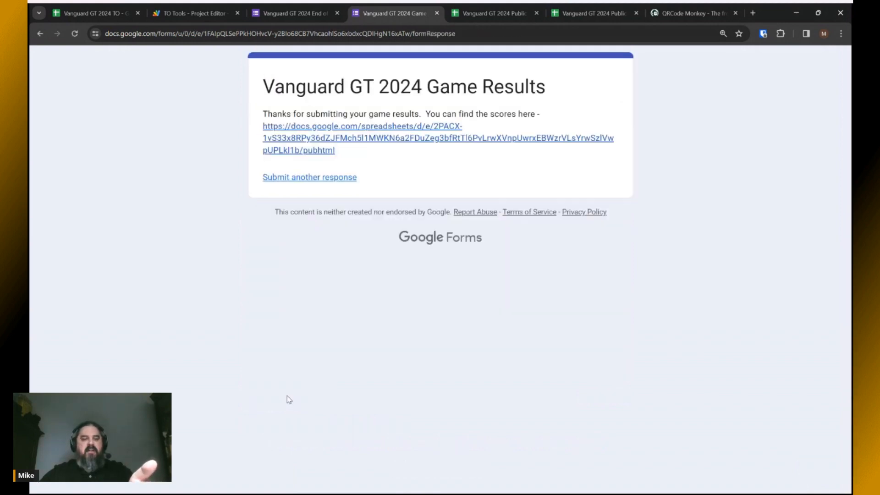
View the published scores page from the confirmation, then close it.
left_click(332, 128)
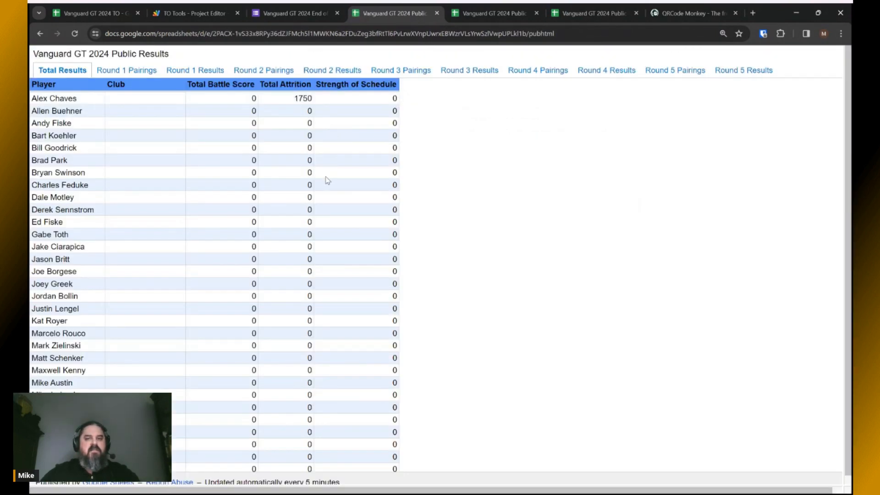
left_click(436, 13)
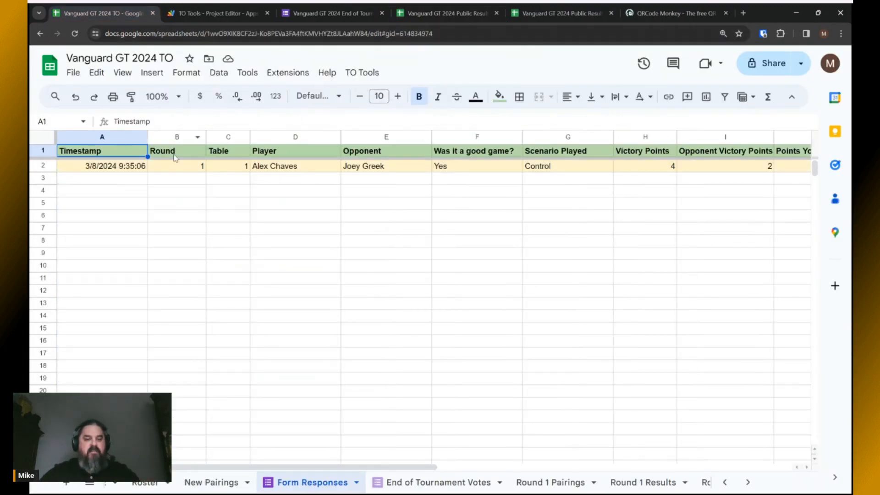
key("alt+Tab")
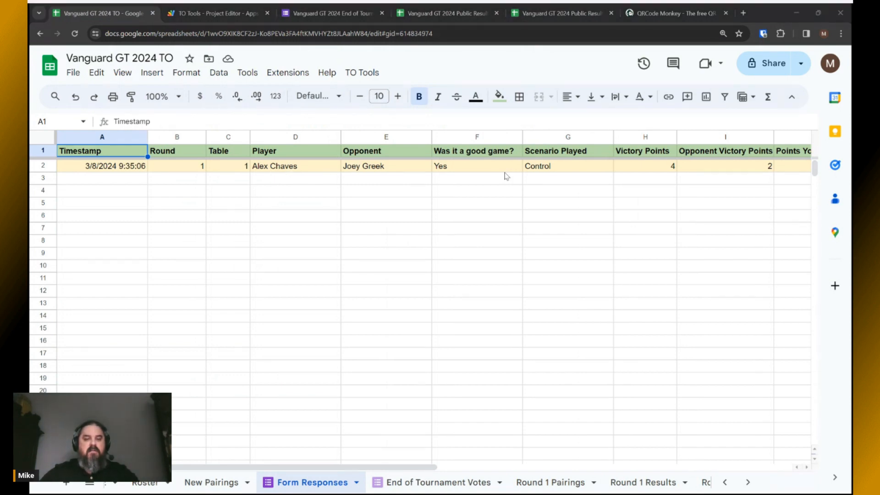
key("alt+Tab")
left_click_drag(280, 467, 201, 448)
key("alt+Tab")
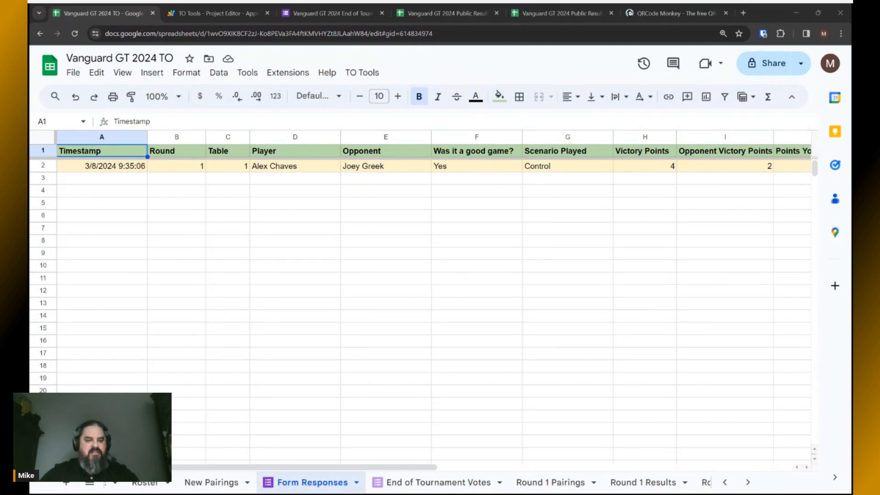
key("alt+Tab")
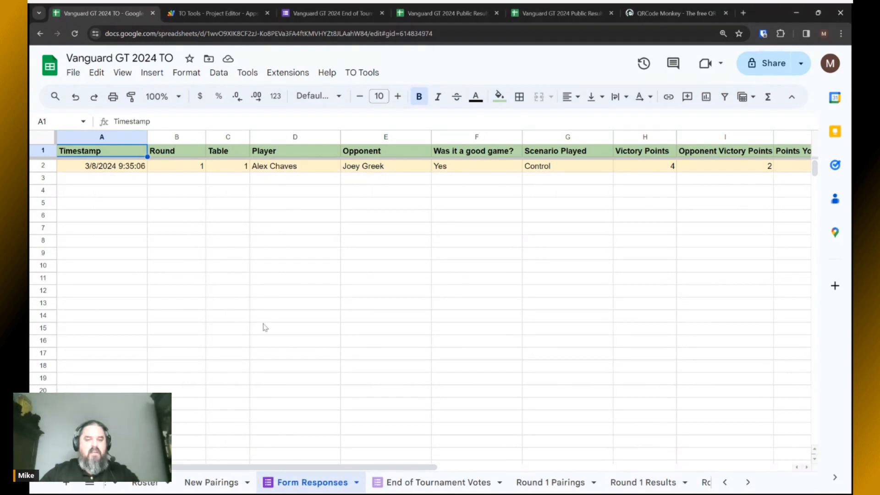
left_click(642, 482)
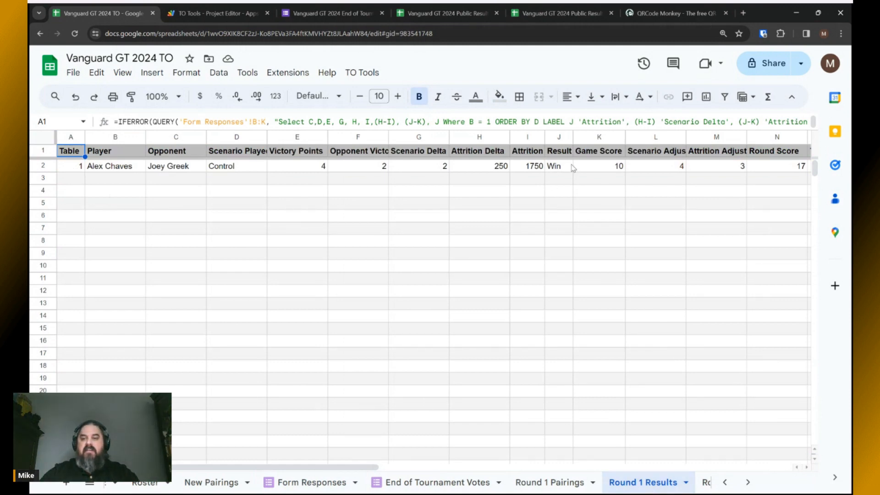
left_click(791, 169)
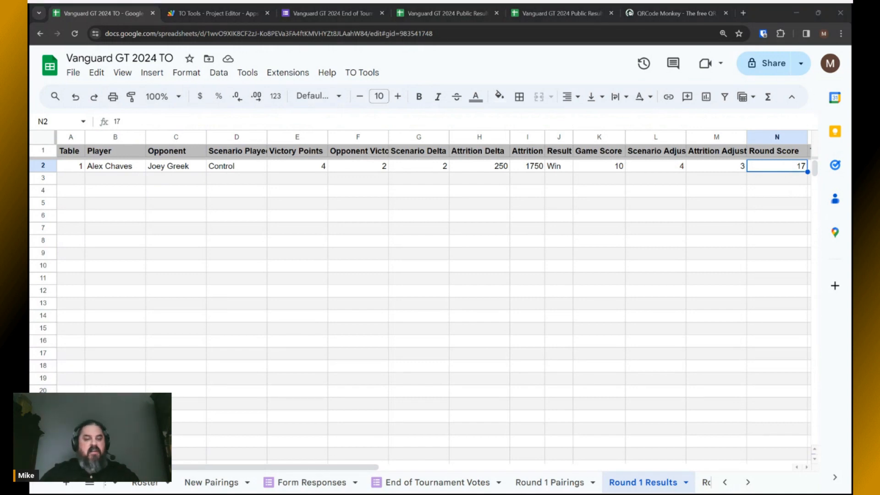
left_click(791, 170)
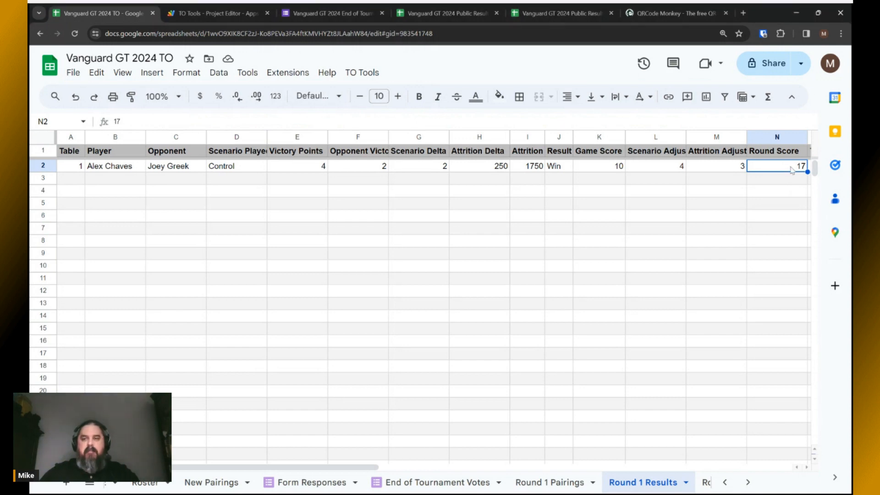
key("alt+Tab")
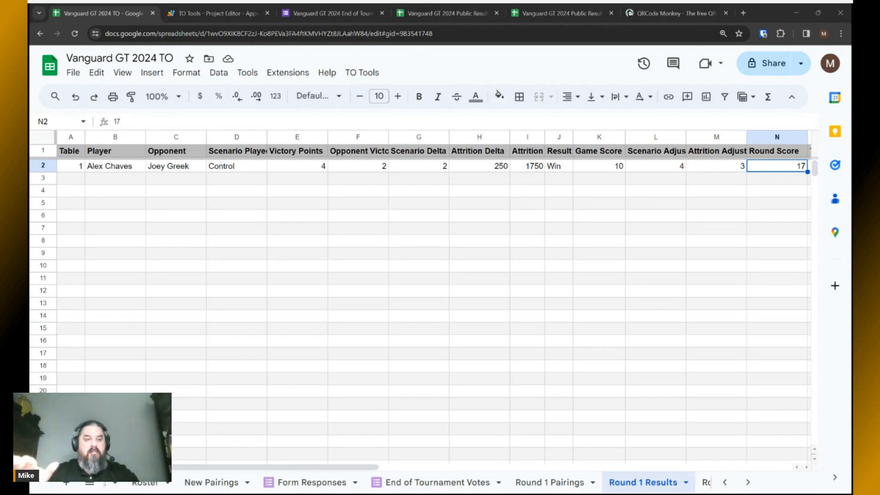
left_click(792, 167)
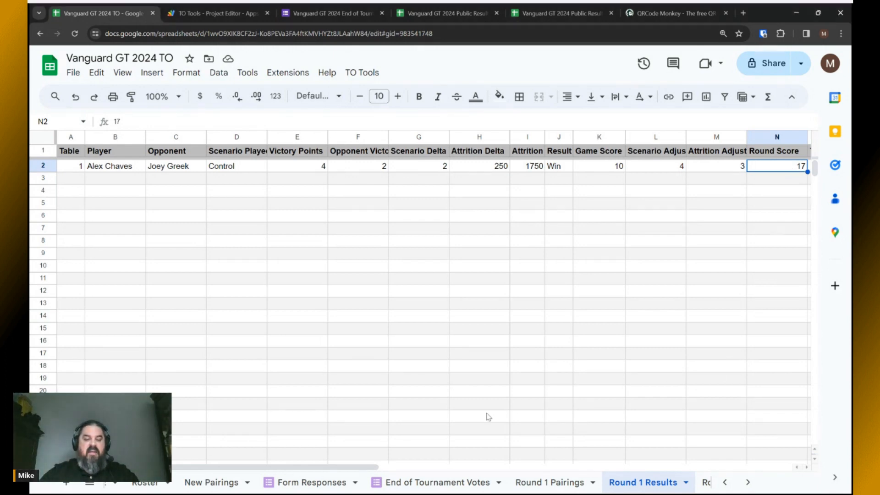
left_click(312, 481)
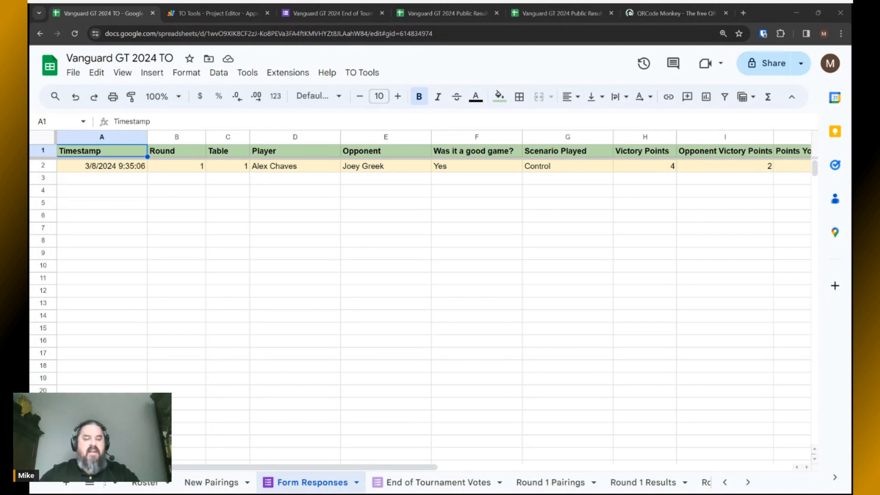
Review Round 1 Results, Form Responses and the public results, then open Manage form options.
left_click(639, 490)
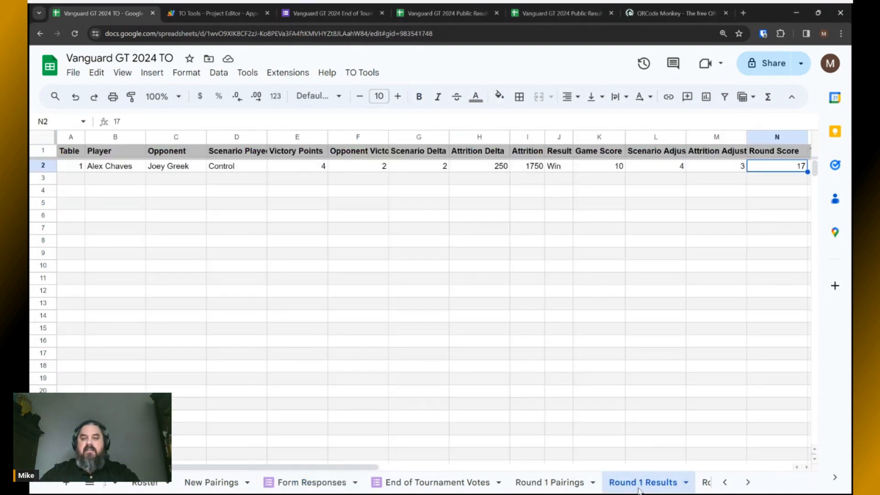
left_click(315, 484)
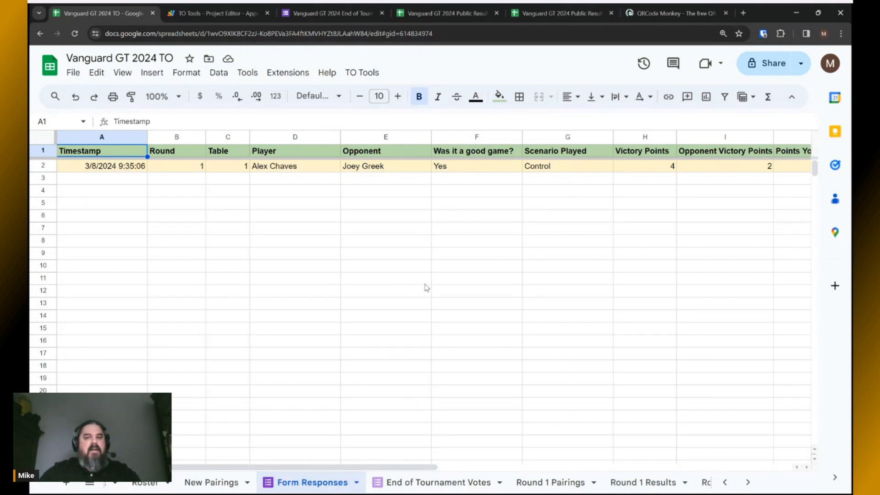
left_click(426, 14)
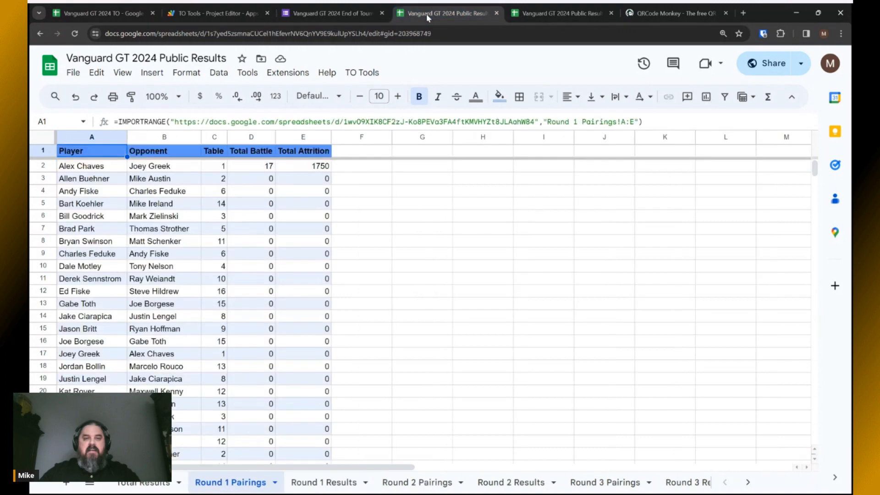
left_click(41, 35)
left_click(43, 35)
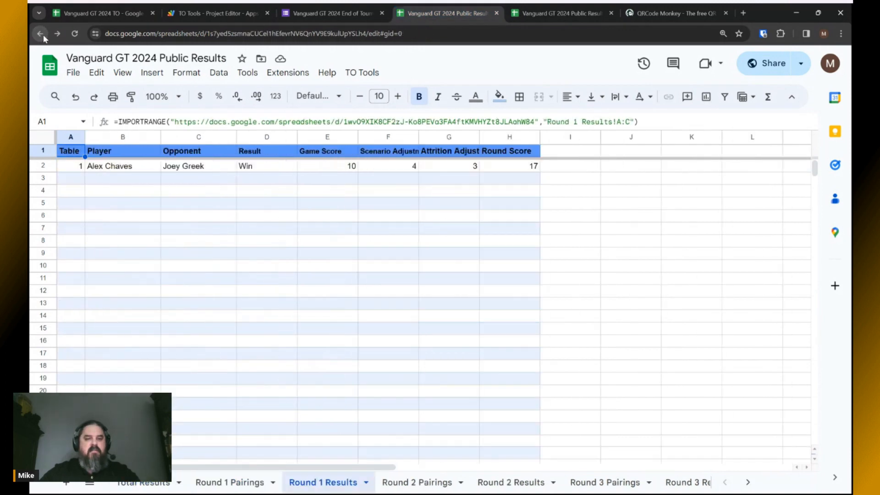
left_click(43, 35)
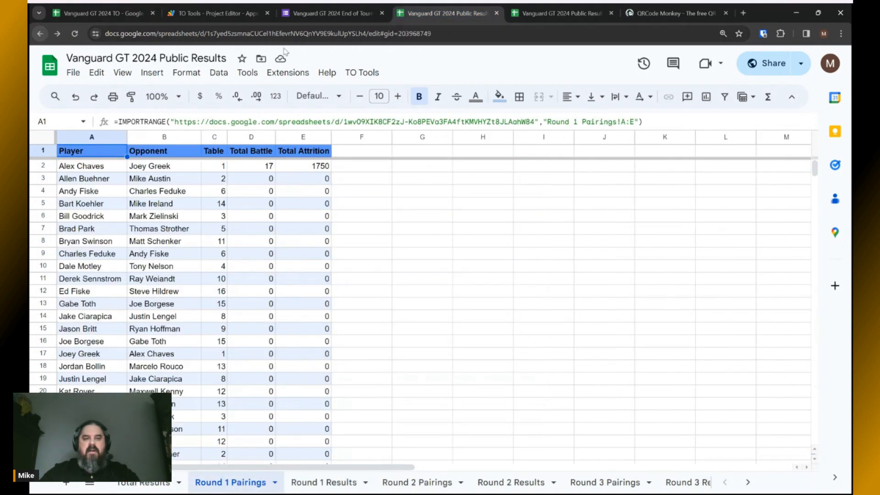
left_click(116, 14)
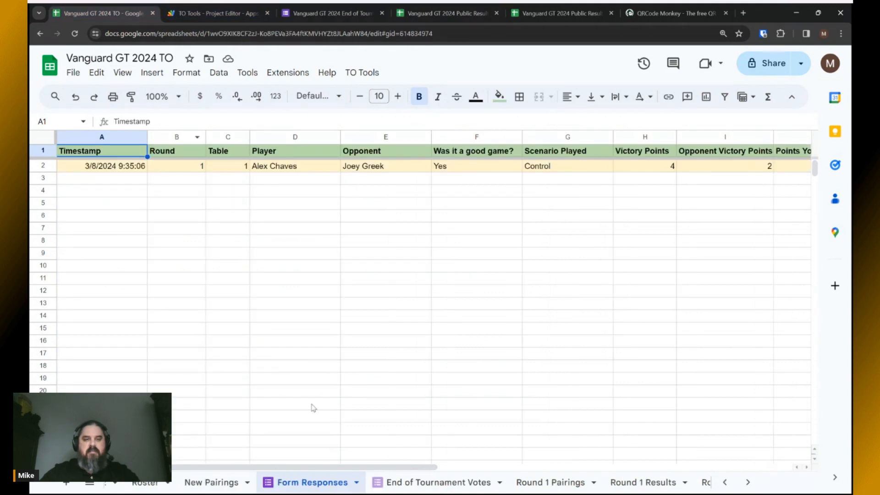
left_click(247, 74)
Open the live Game Results form and set round 1, table 1.
mouse_move(295, 114)
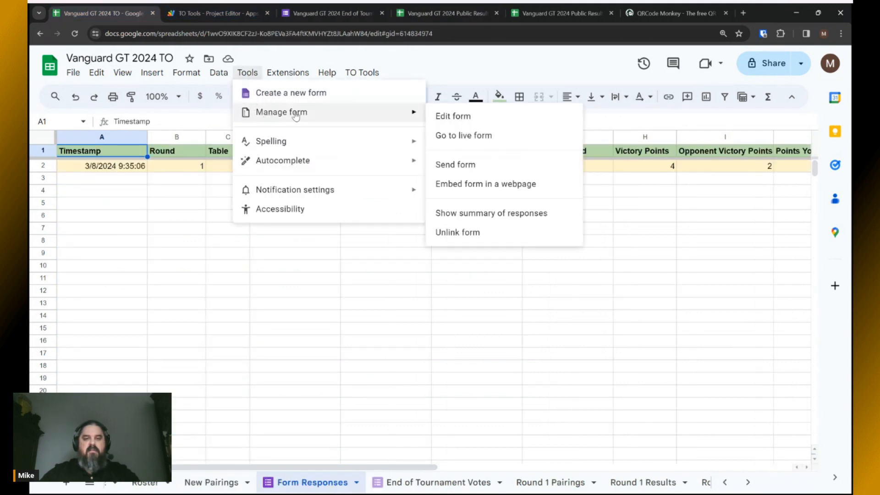
left_click(456, 133)
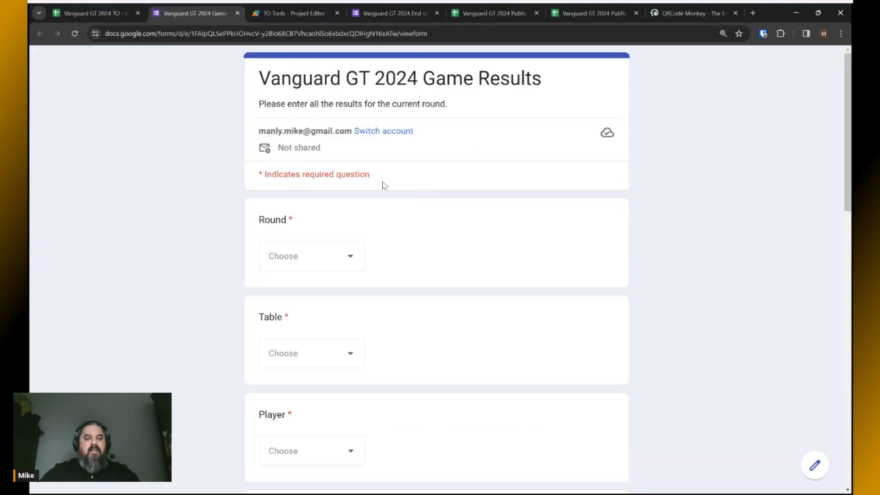
left_click(350, 260)
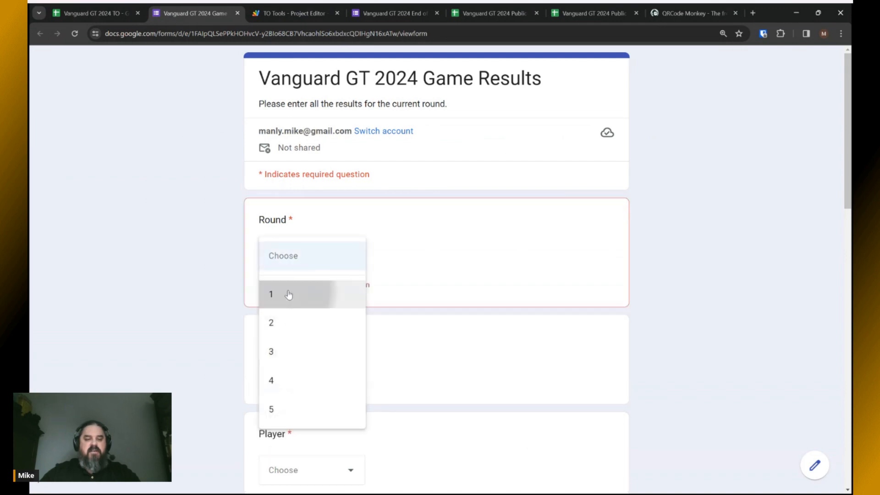
left_click(289, 292)
scroll(430, 242, "down", 2)
left_click(303, 266)
left_click(274, 117)
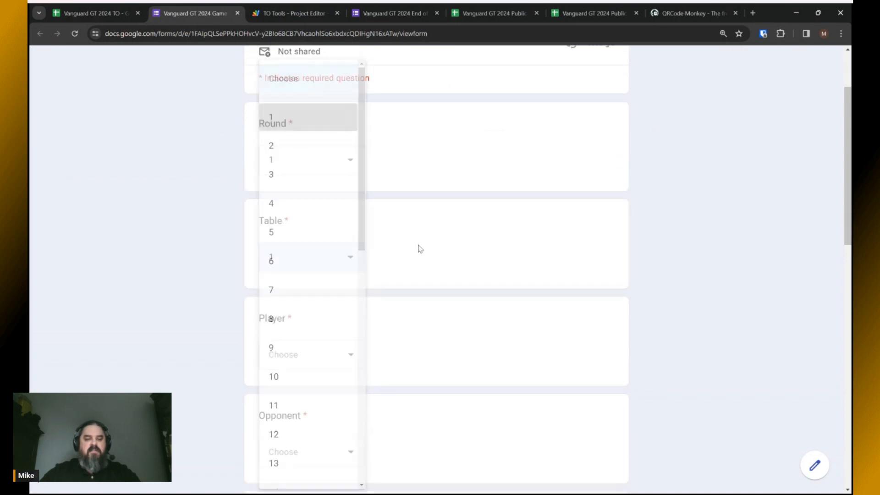
Choose the reporting player and the opponent, and answer Yes to good game.
scroll(367, 249, "down", 2)
left_click(292, 261)
scroll(304, 256, "down", 5)
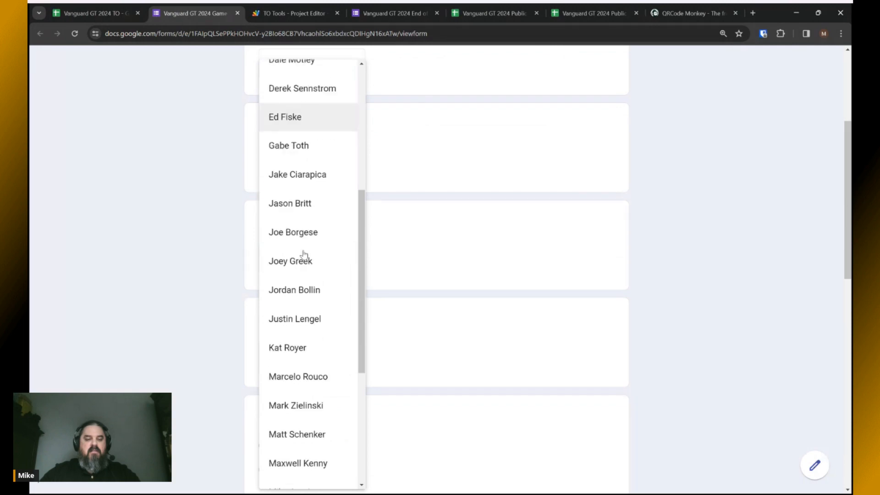
left_click(274, 270)
scroll(330, 271, "down", 2)
left_click(330, 268)
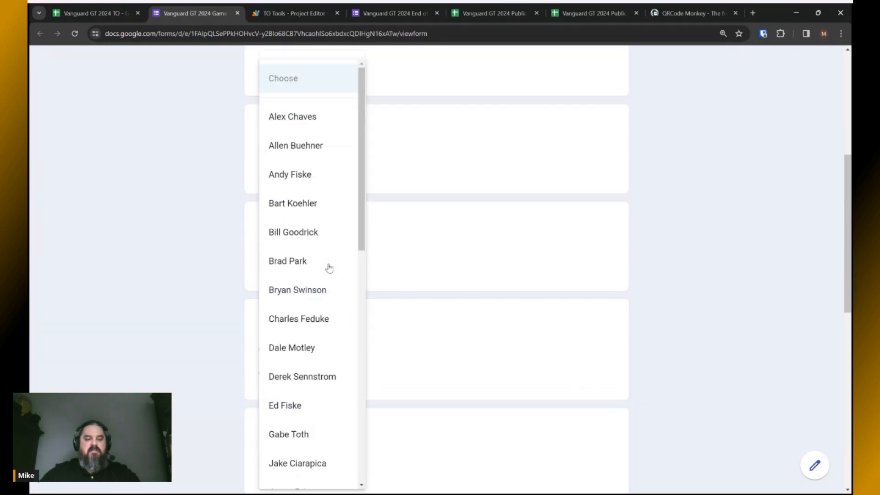
left_click(300, 125)
scroll(403, 257, "down", 2)
left_click(265, 252)
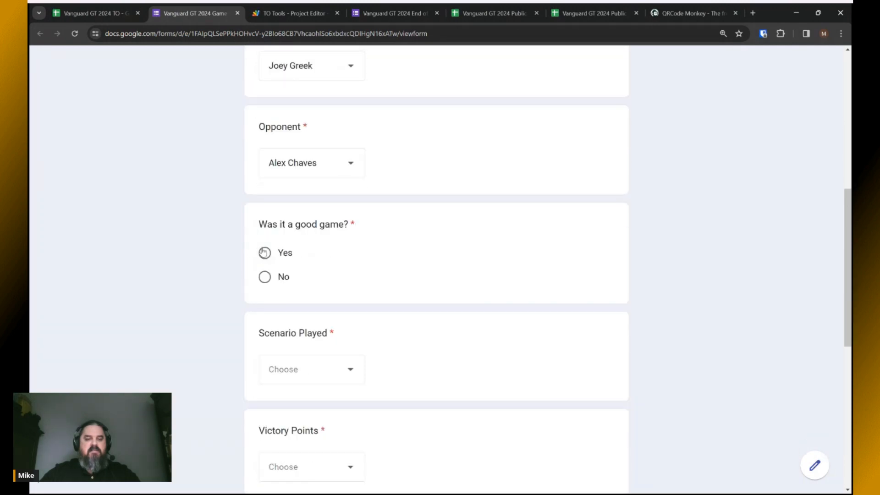
Set the scenario to Control with 4 victory points to the opponent's 2.
scroll(440, 270, "down", 2)
left_click(339, 272)
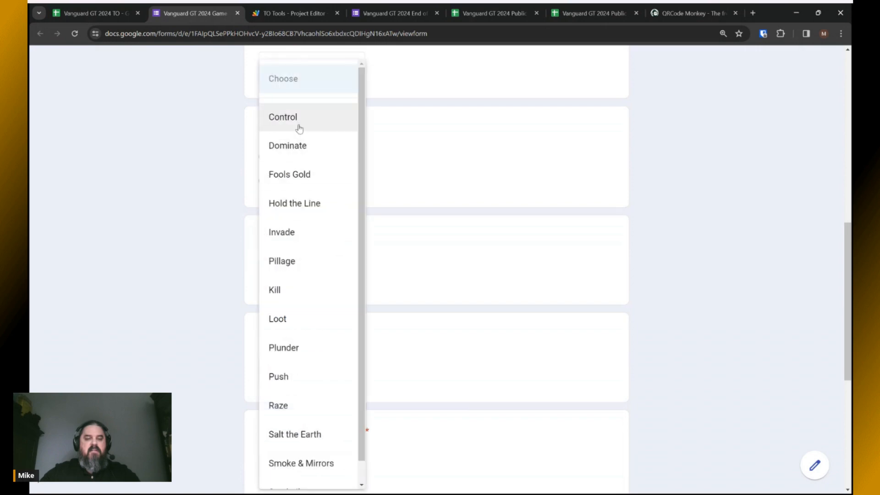
left_click(298, 119)
scroll(424, 278, "down", 3)
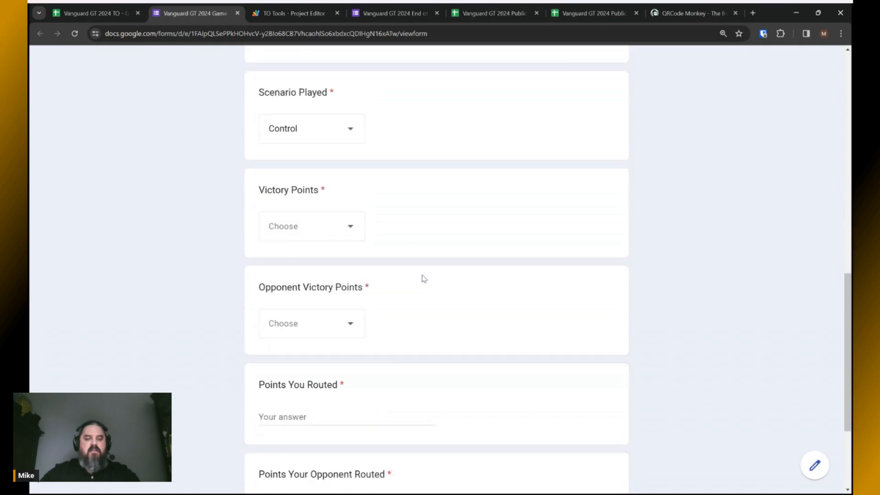
left_click(350, 228)
left_click(264, 231)
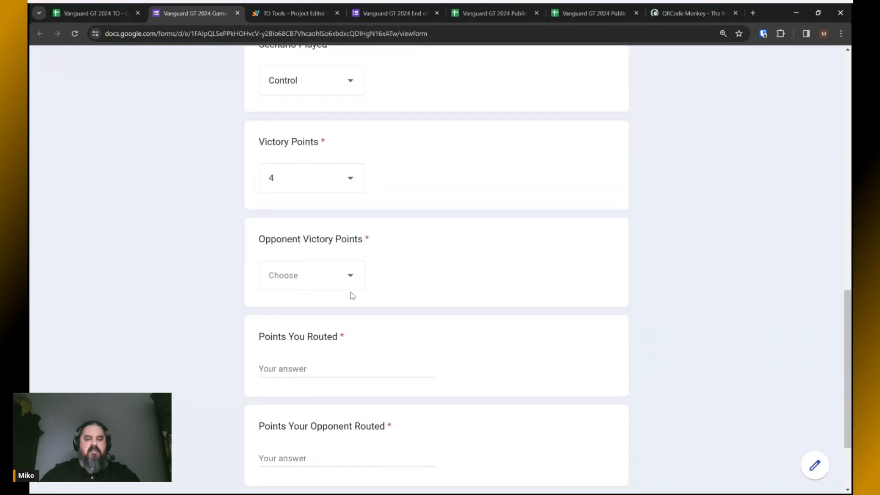
left_click(344, 282)
left_click(280, 176)
Enter 1750 points routed and 1500 opponent routed, then submit the result.
scroll(436, 307, "down", 1)
left_click(316, 318)
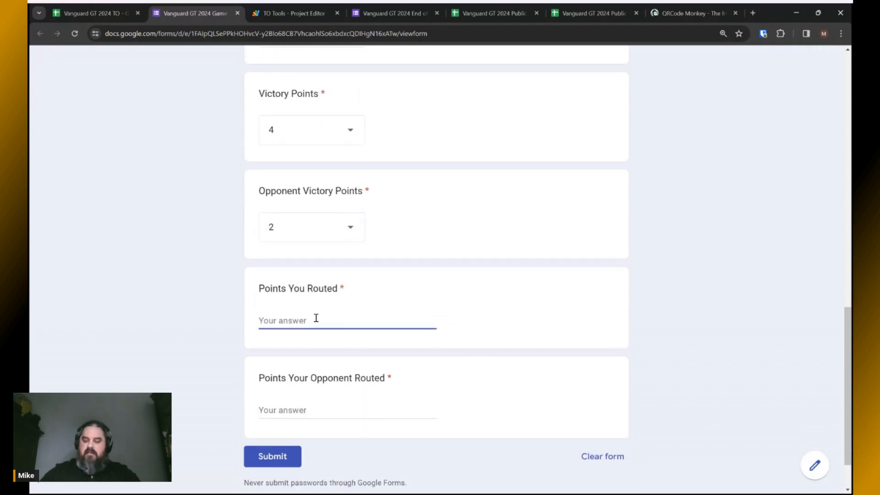
type("1750")
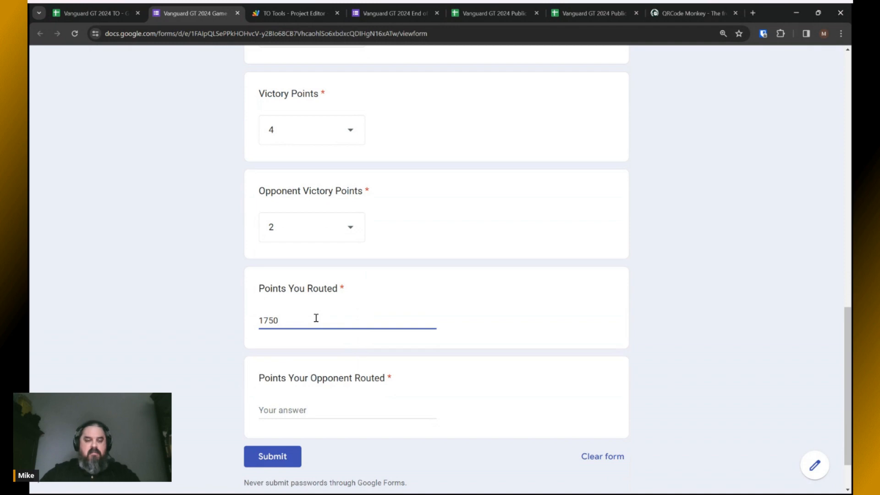
left_click(303, 412)
type("1500")
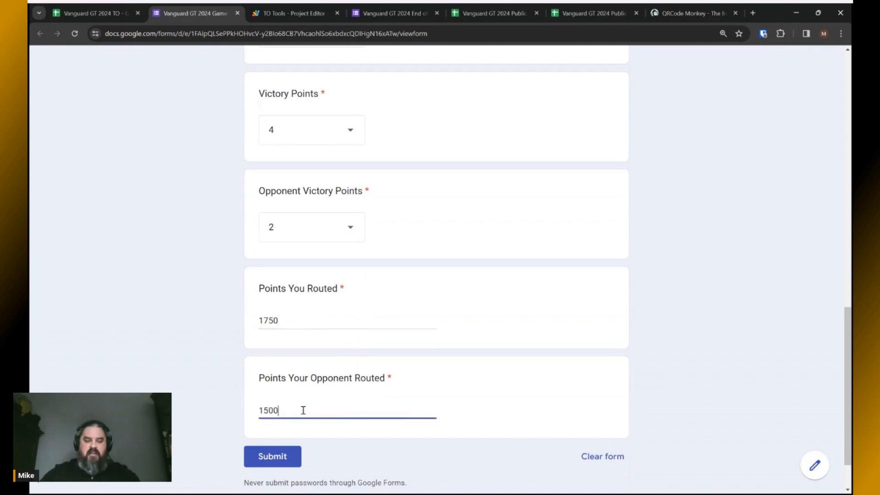
left_click(276, 461)
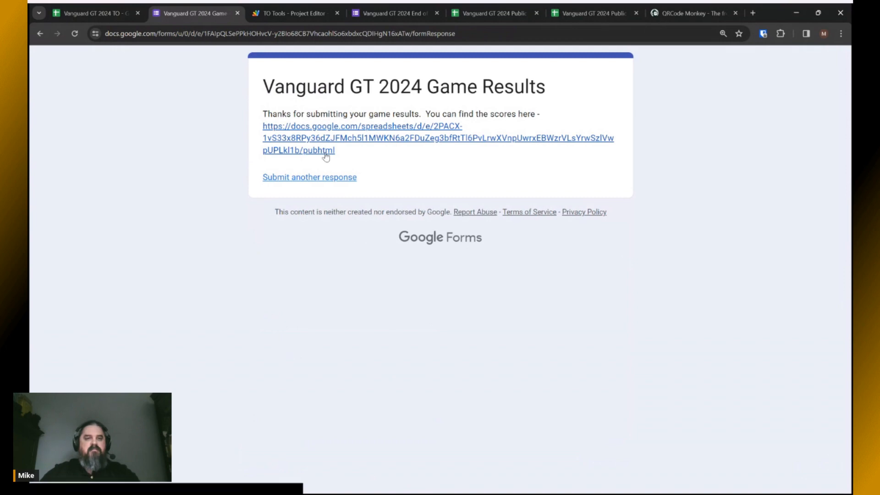
Switch to the TO spreadsheet and confirm both submissions appear in Form Responses.
left_click(90, 14)
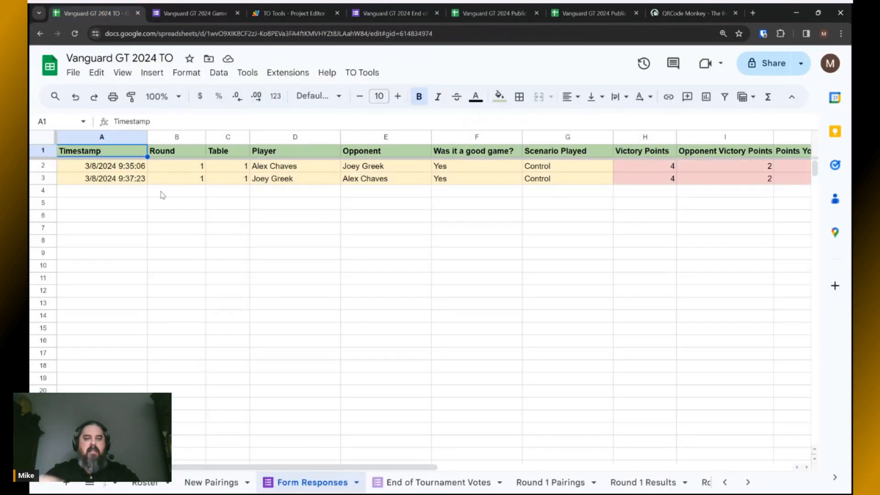
key("alt+Tab")
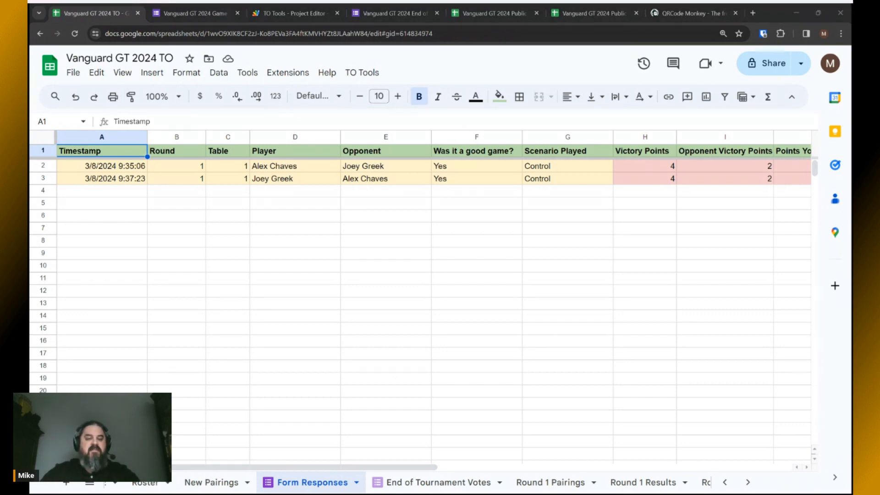
key("alt+Tab")
left_click_drag(322, 468, 454, 469)
Check rows 2 and 3 on Round 1 Results score 17 each, then go to published results.
left_click(656, 485)
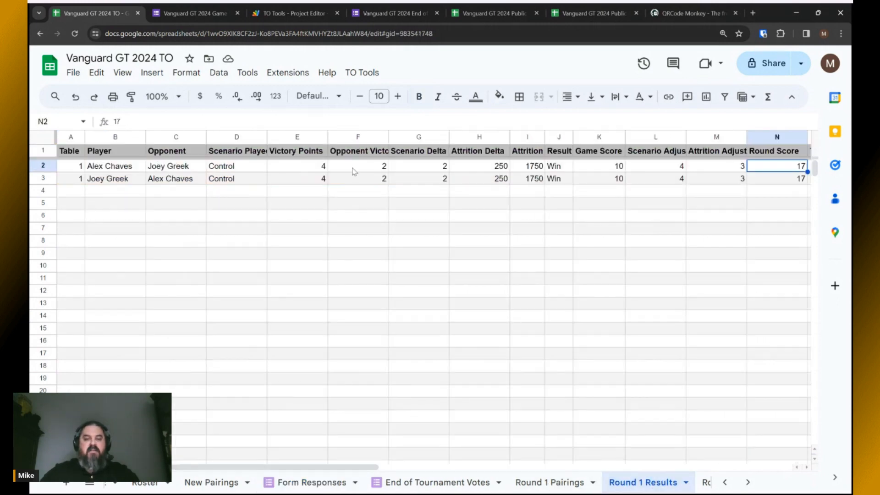
left_click(46, 178)
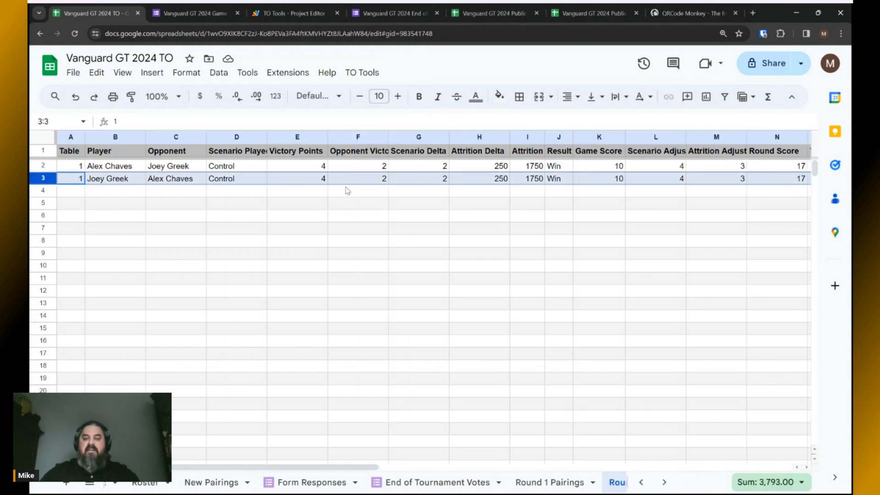
left_click(50, 168)
mouse_move(293, 468)
left_mouse_down()
mouse_move(353, 468)
mouse_move(291, 468)
left_mouse_up()
left_click(40, 178)
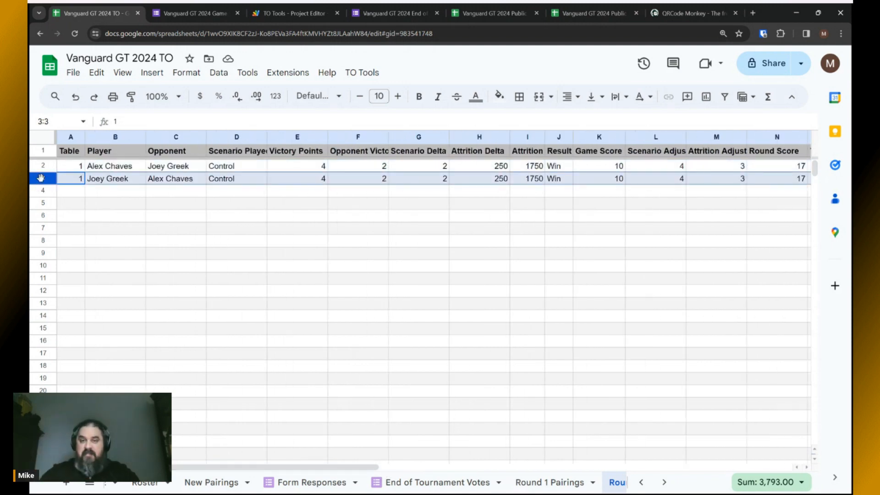
left_click(592, 13)
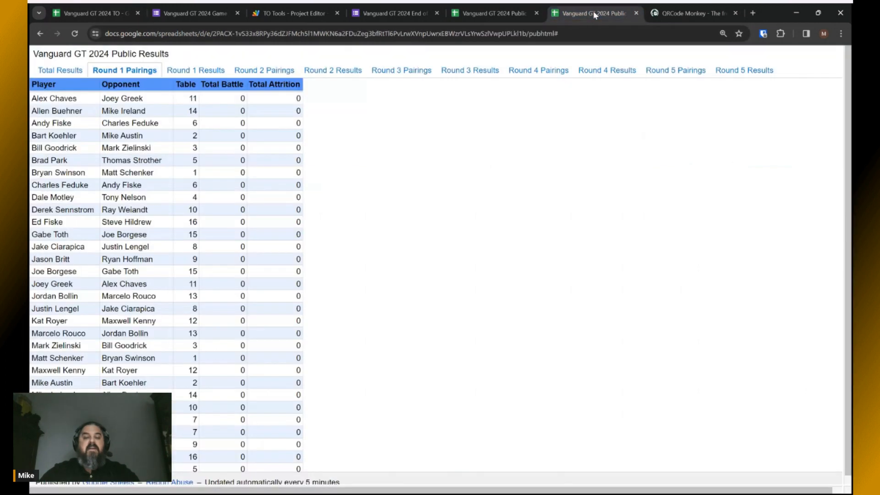
Reload the published page, confirm Round 1 and Total Results both show 17, then return to TO sheet.
left_click(75, 34)
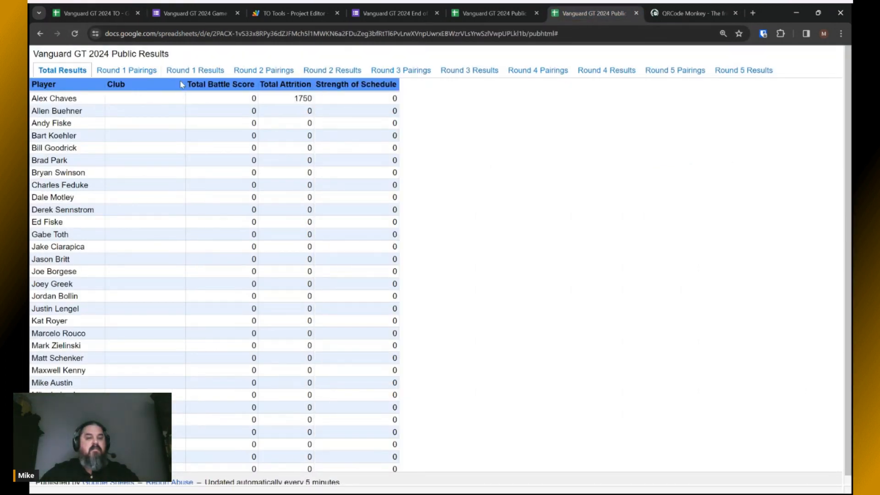
left_click(193, 72)
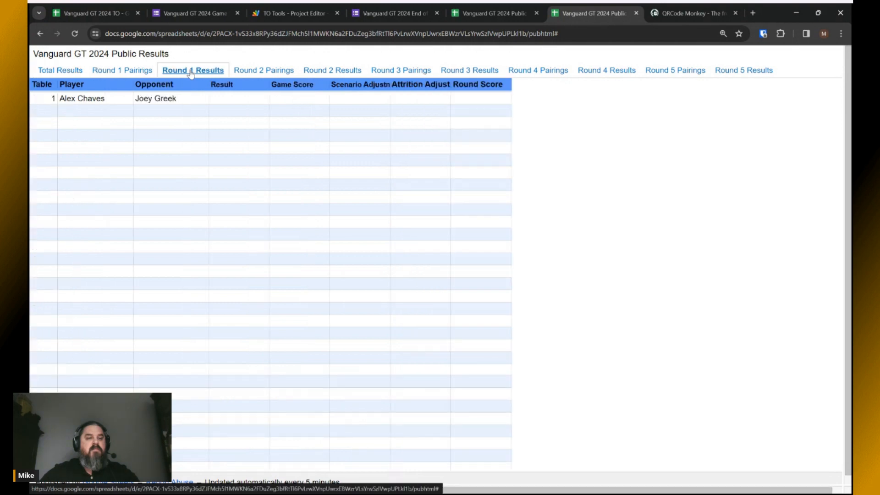
left_click(75, 33)
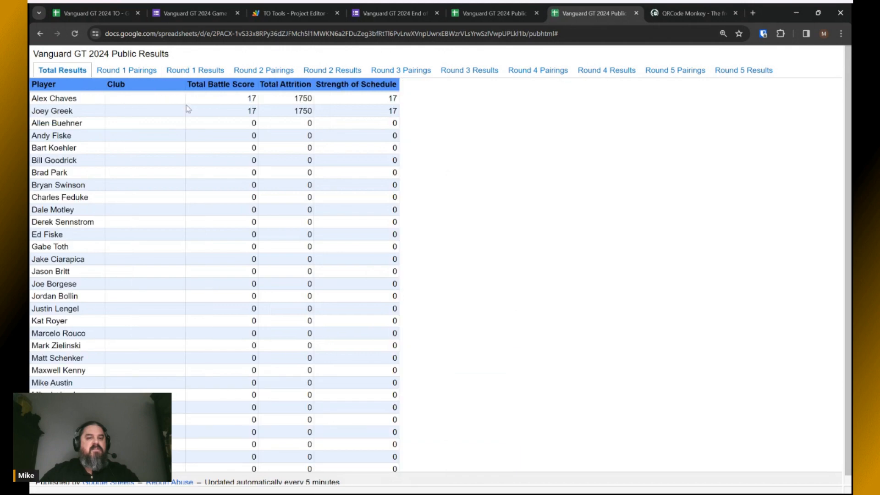
left_click(194, 73)
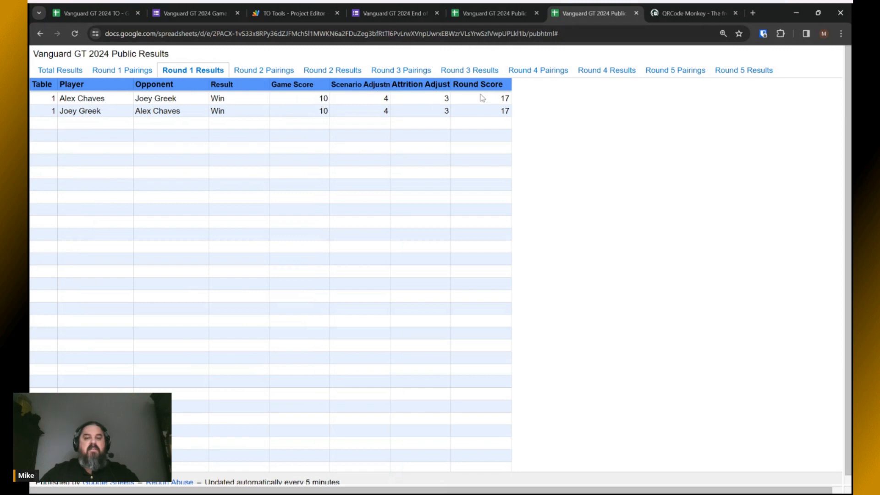
left_click(60, 71)
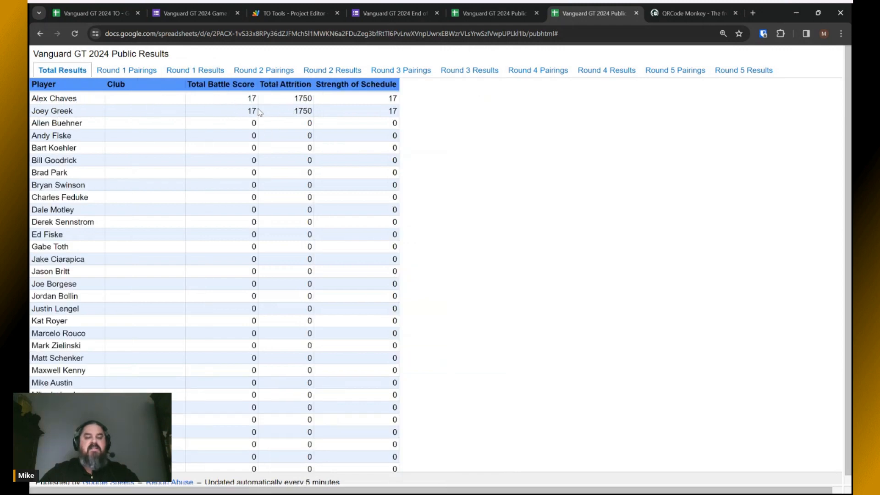
left_click(88, 11)
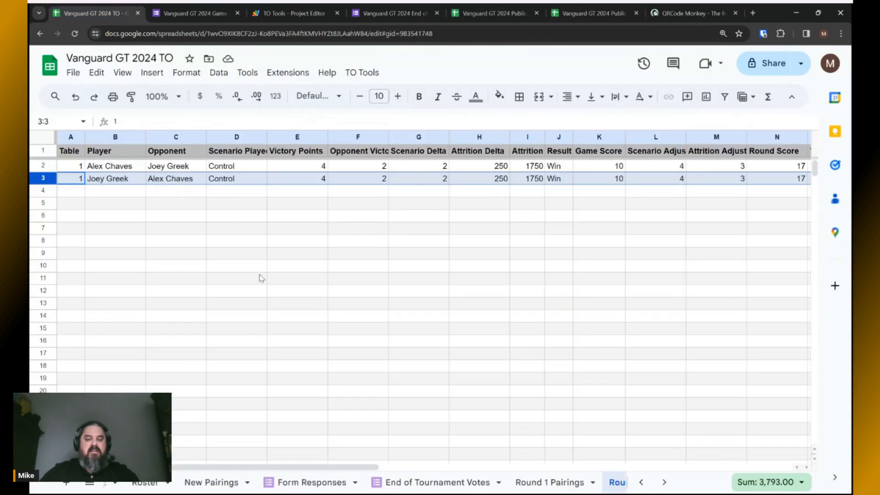
Open Form Responses and review the victory points in H2:I3.
left_click(311, 482)
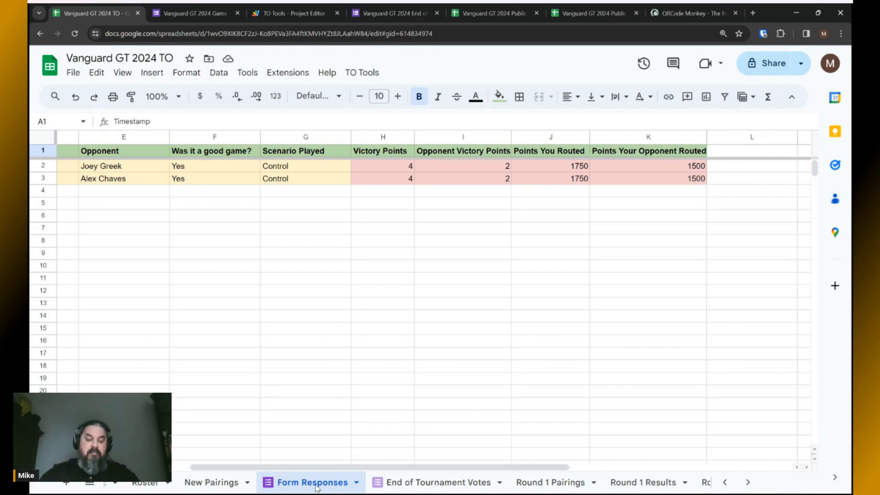
scroll(189, 455, "left", 6)
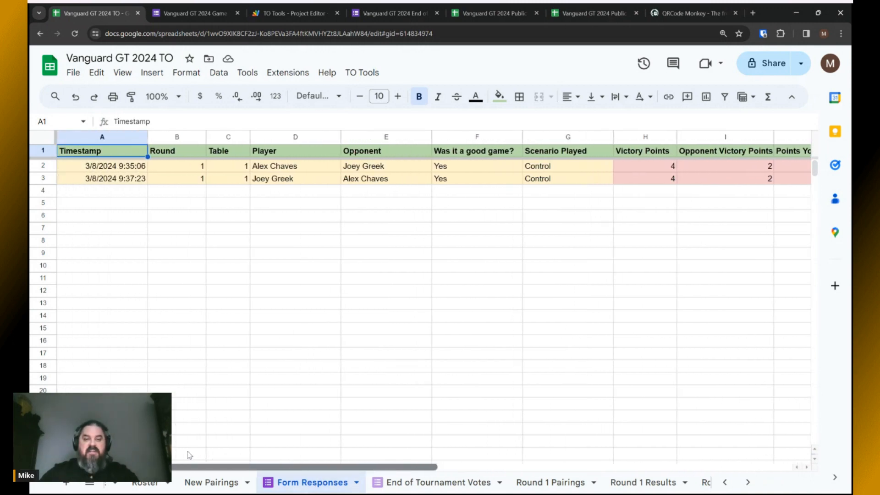
key("alt+Tab")
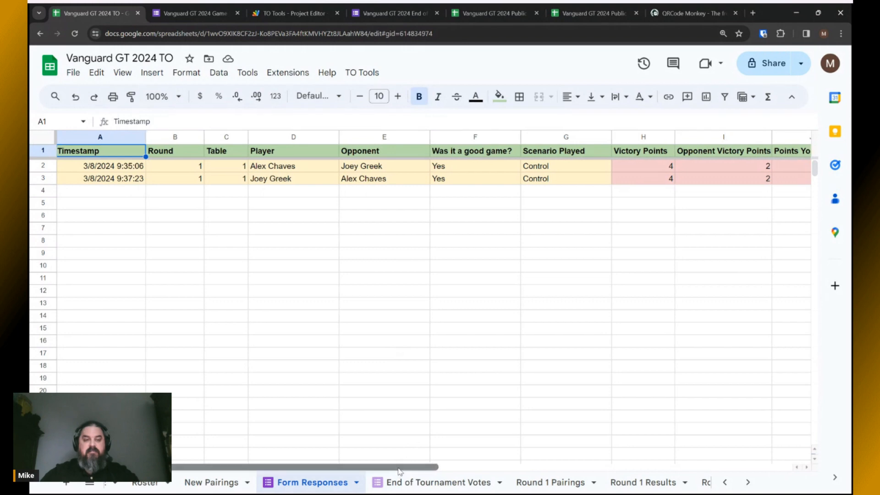
left_click_drag(399, 468, 525, 480)
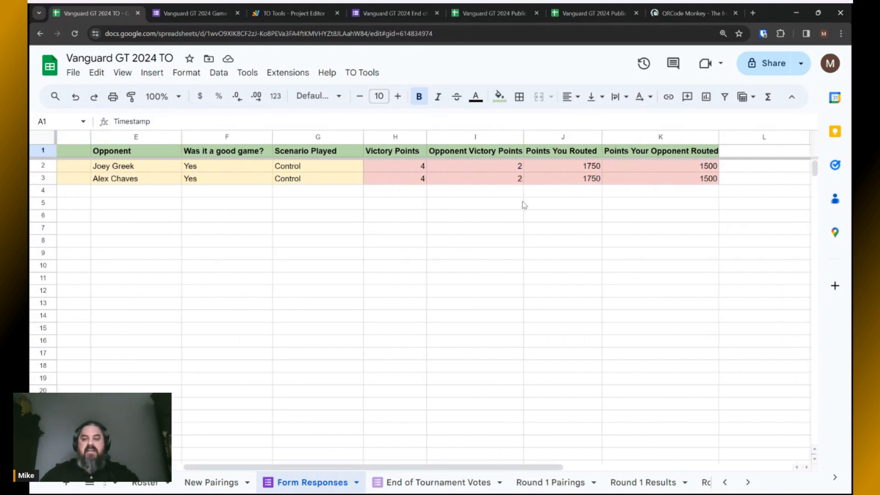
left_click(403, 168)
left_click(461, 174)
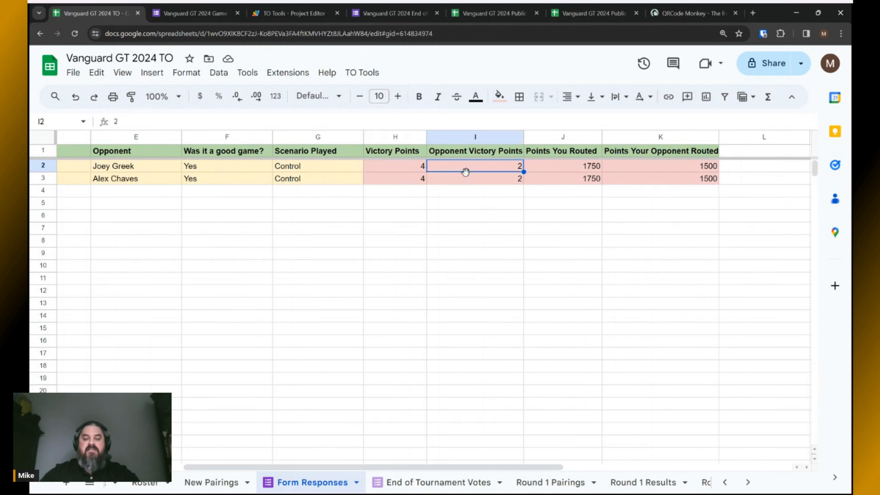
left_click(463, 180)
left_click(402, 181)
left_click(404, 168)
left_click(456, 169)
left_click(462, 181)
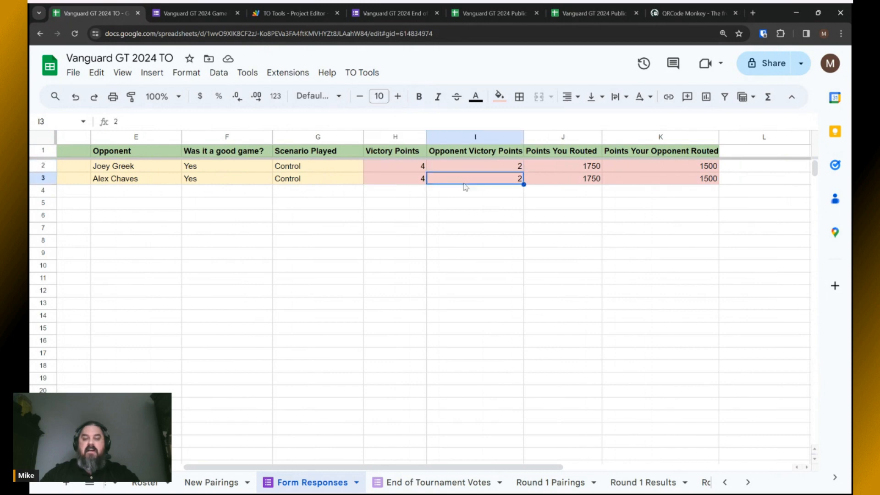
Review the points routed values in J2:K3.
left_click(560, 168)
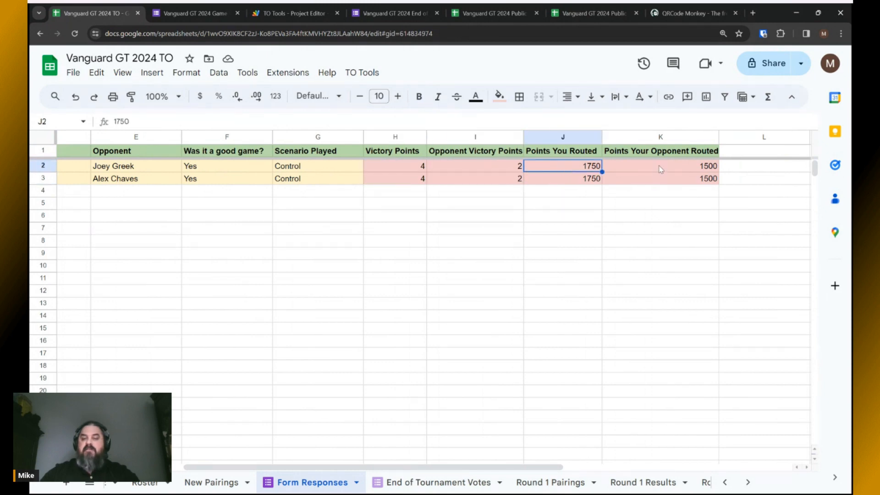
left_click(660, 169)
left_click(660, 183)
left_click(590, 182)
left_click(564, 168)
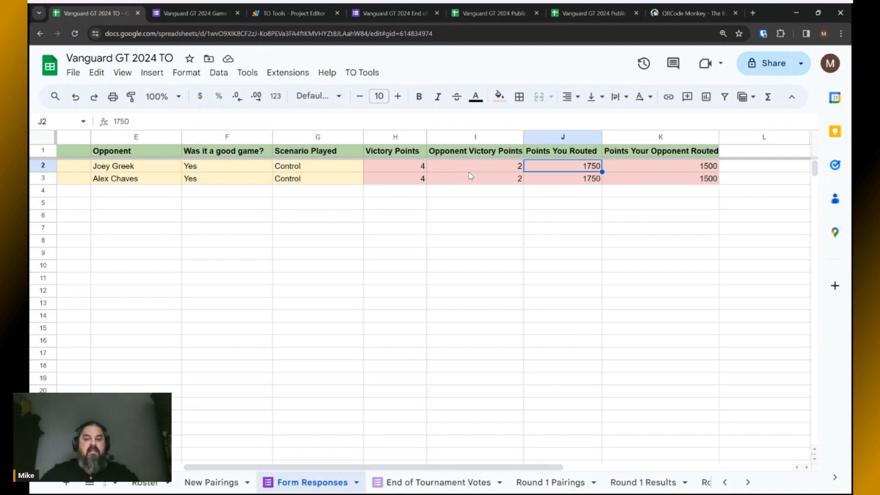
left_click_drag(458, 466, 385, 479)
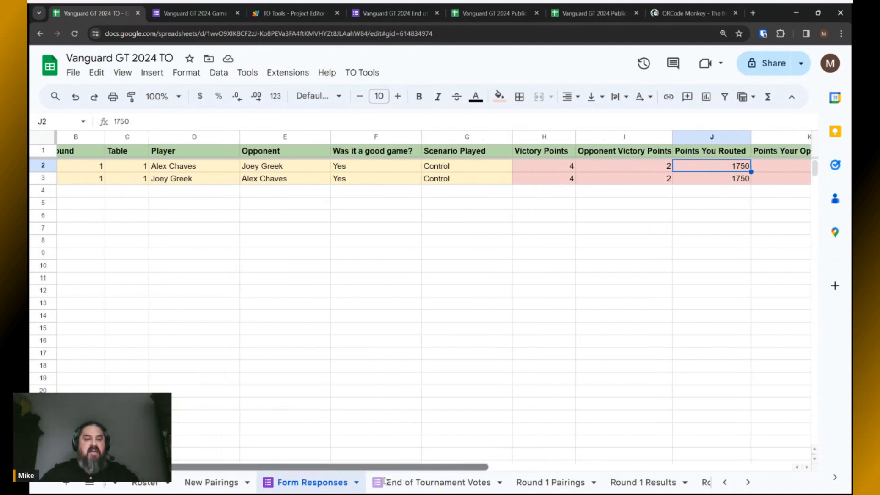
Correct row 3's victory points to 2 and opponent victory points to 4.
left_click(546, 182)
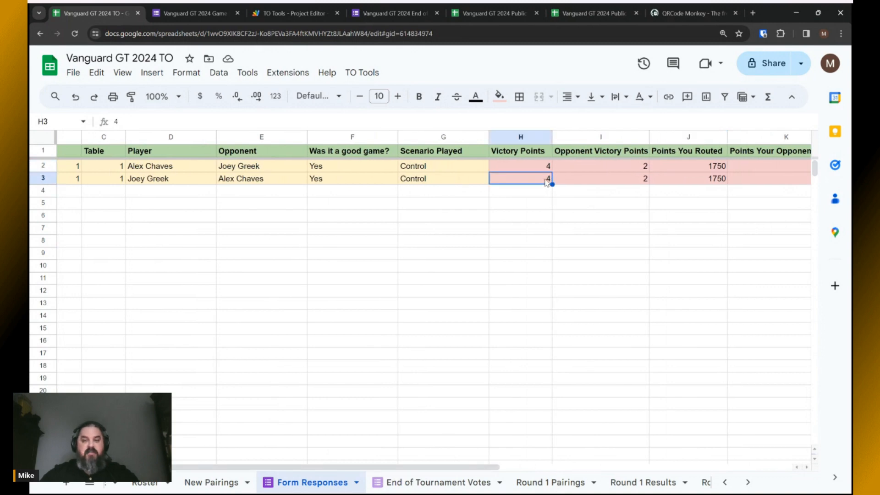
type("2")
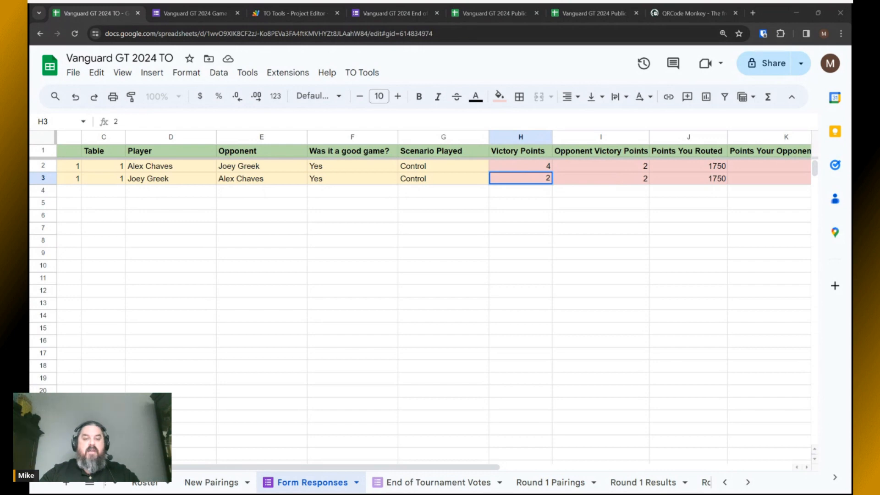
left_click(630, 183)
type("4")
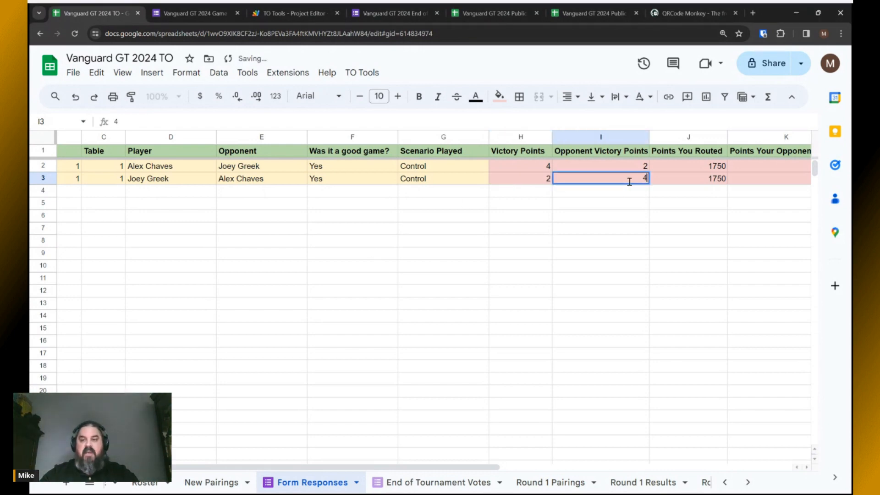
scroll(513, 444, "right", 5)
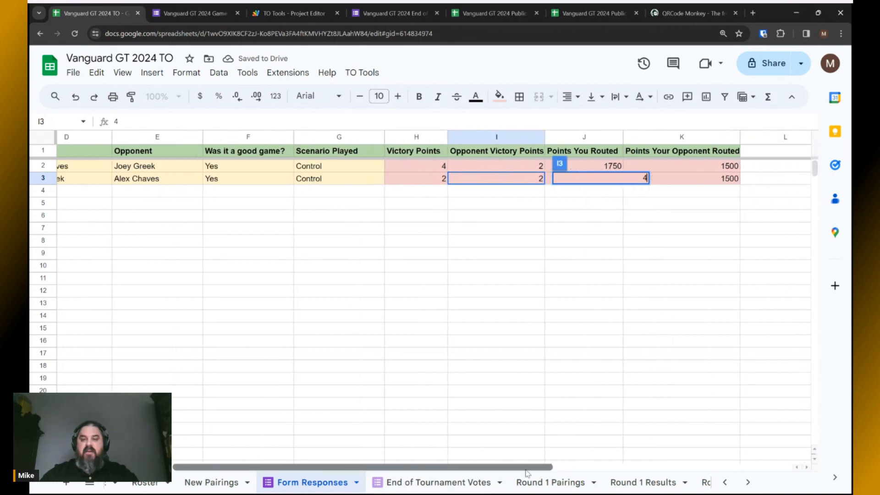
scroll(492, 451, "left", 2)
key("Return")
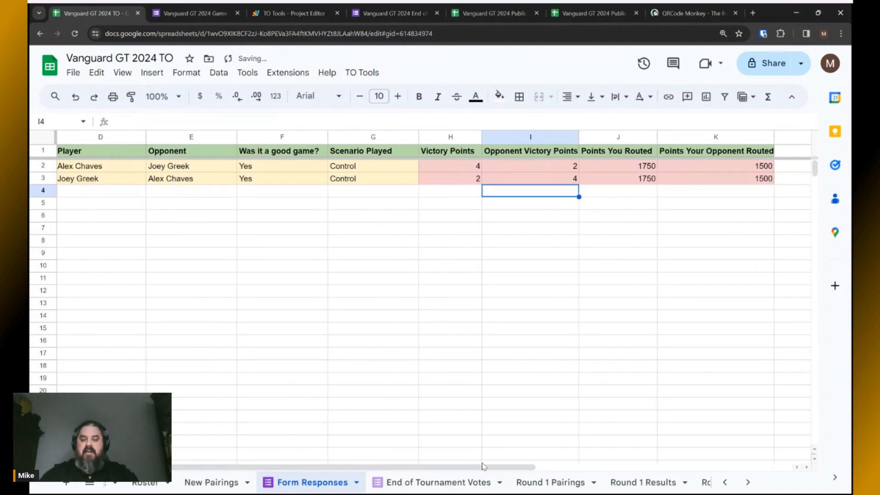
Set row 3's points routed to 1500 and opponent routed to 1750.
left_click_drag(481, 467, 572, 467)
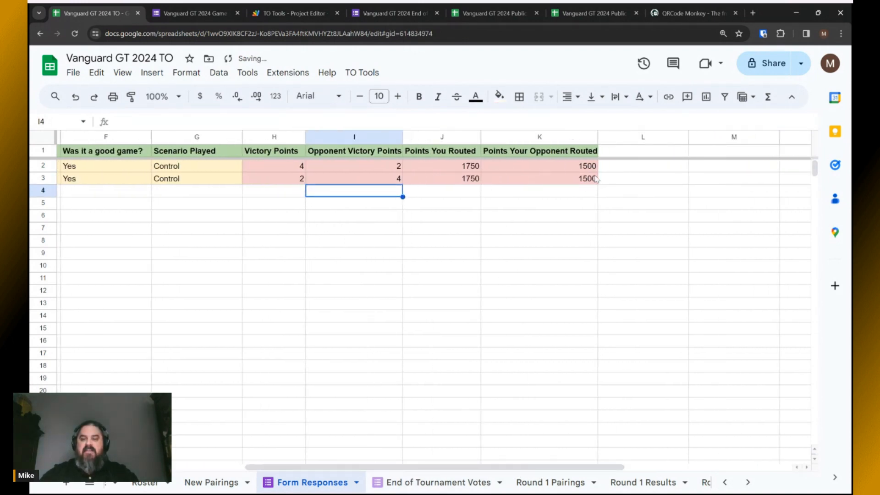
double_click(468, 178)
type("1500")
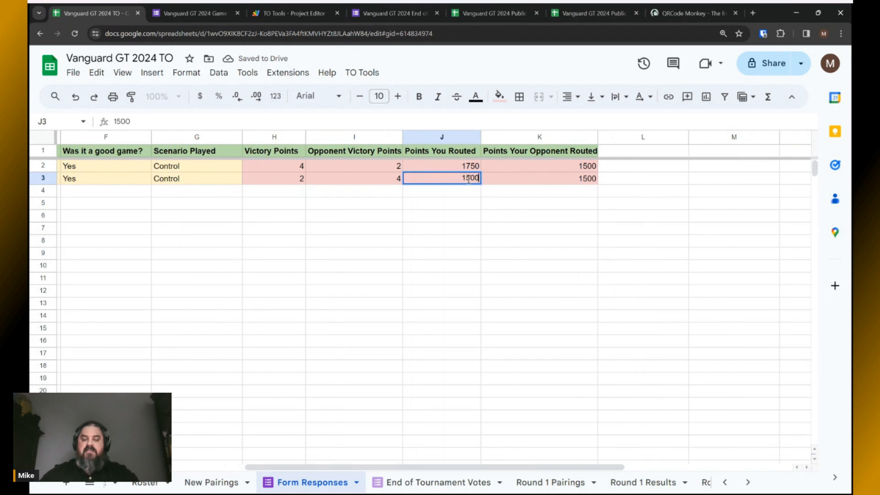
left_click(518, 184)
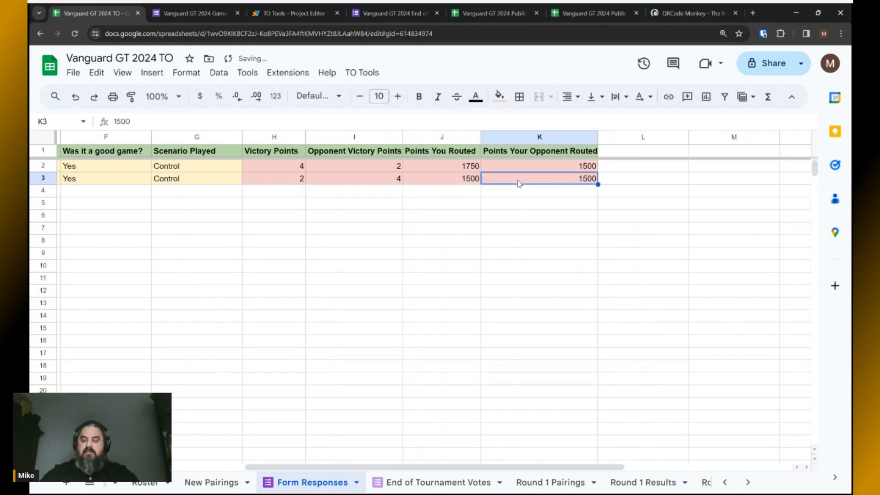
double_click(519, 183)
type("1750")
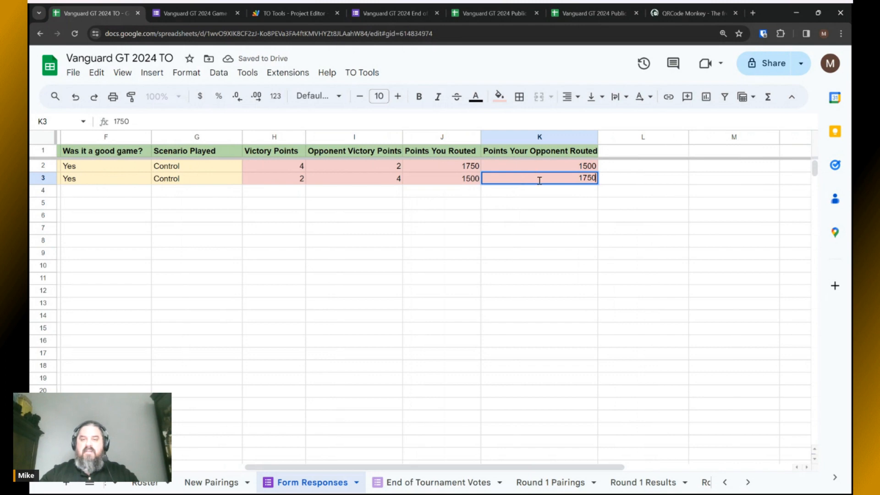
key("Return")
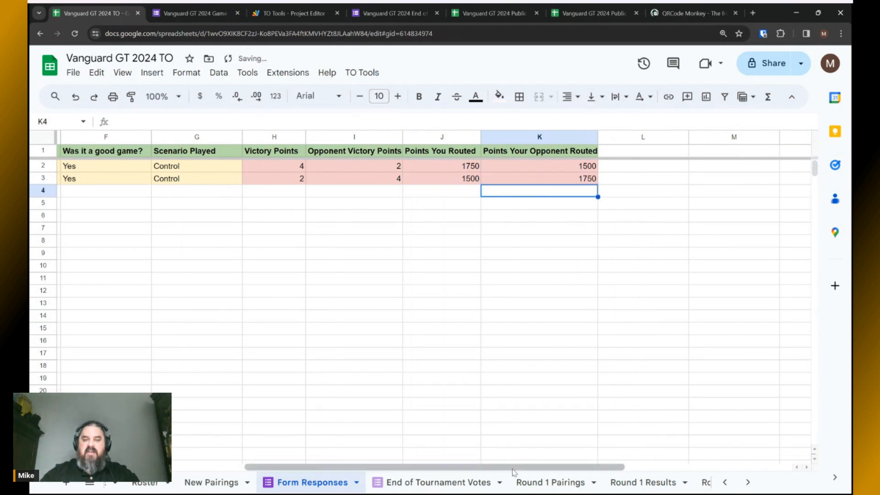
Verify the victory points and routed points in rows 2 and 3 now mirror each other.
left_click_drag(514, 472, 340, 474)
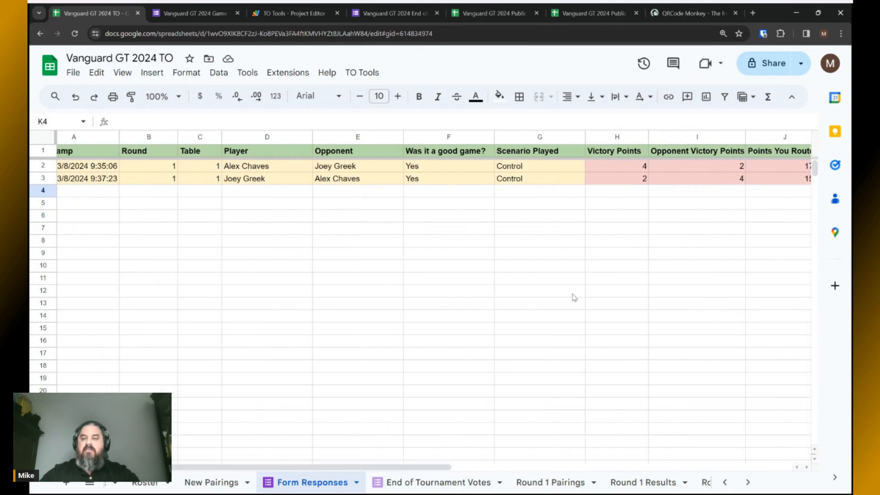
left_click(671, 178)
left_click(669, 169)
left_click(623, 179)
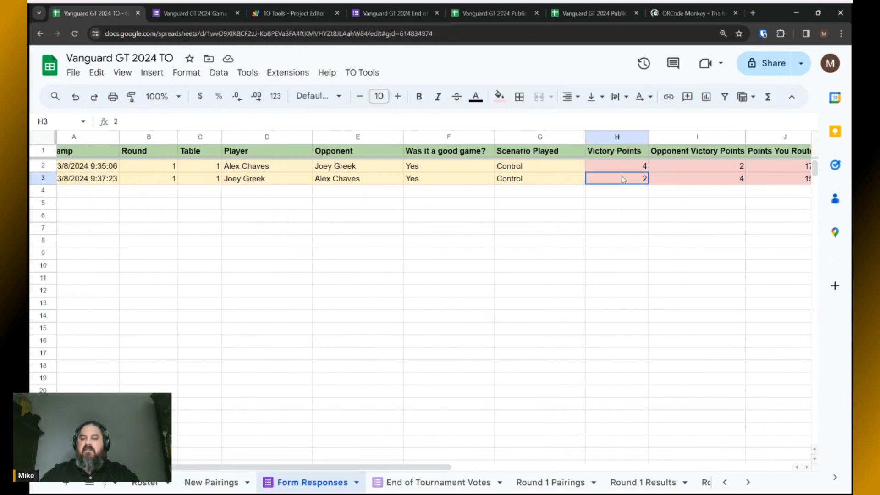
left_click_drag(446, 467, 565, 468)
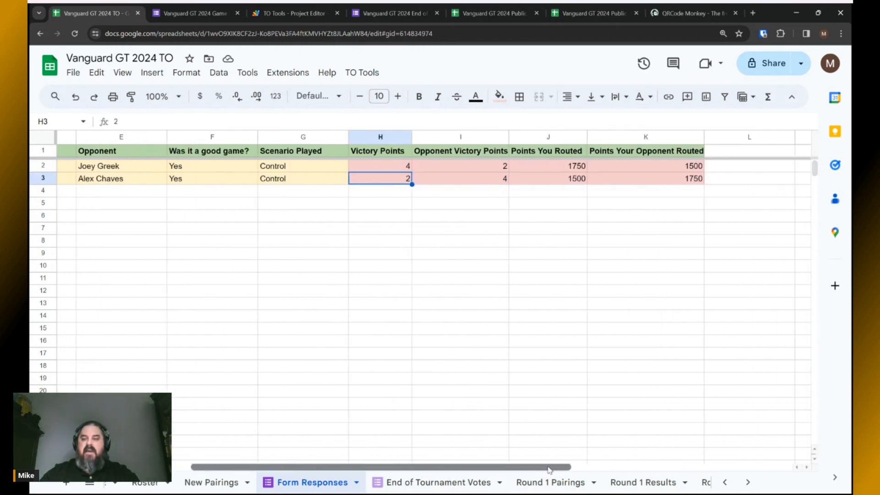
left_click(581, 165)
left_click(657, 180)
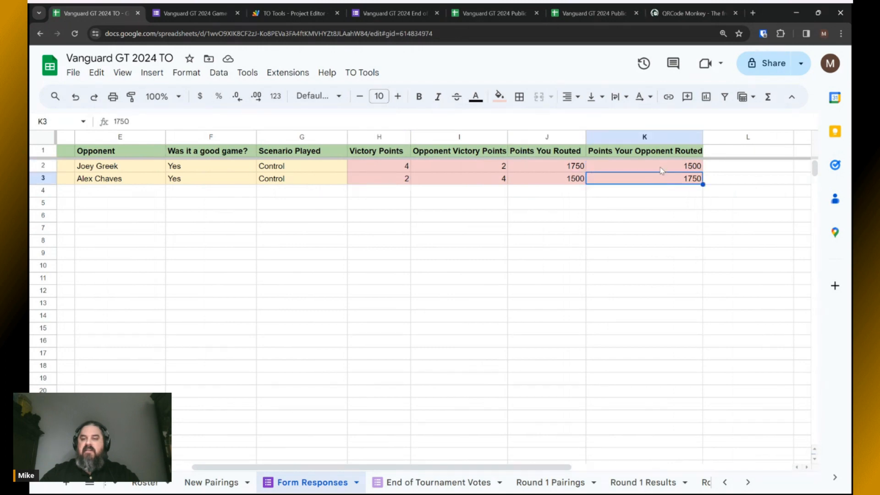
left_click(661, 169)
left_click(538, 182)
left_click_drag(489, 468, 357, 468)
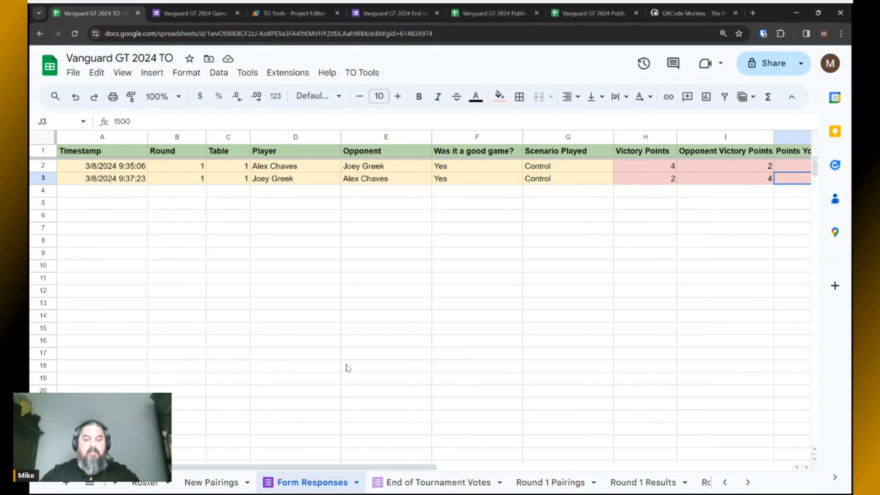
On Round 1 Results, check both rows' Result and Round Score of 17.
left_click(644, 481)
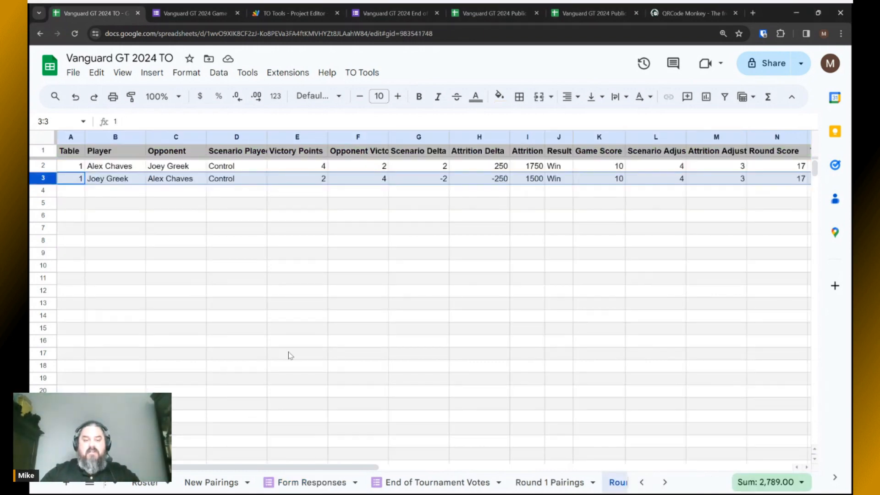
left_click_drag(286, 469, 421, 470)
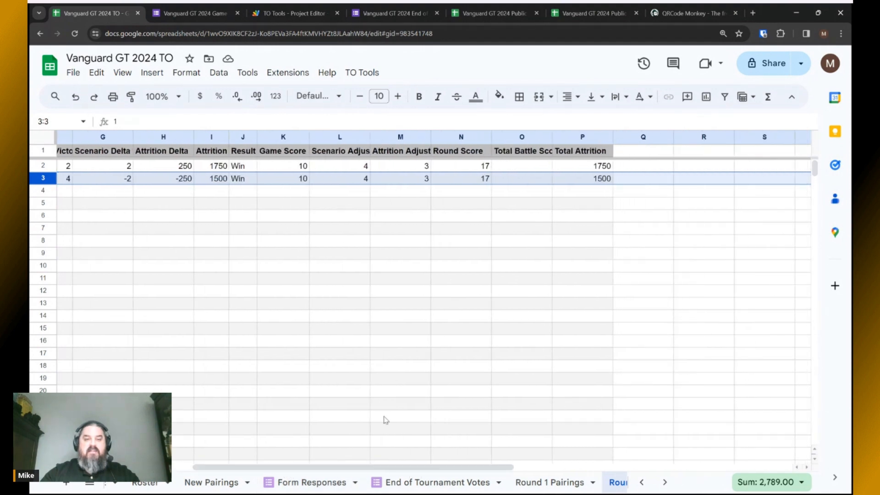
left_click(239, 168)
key("Down")
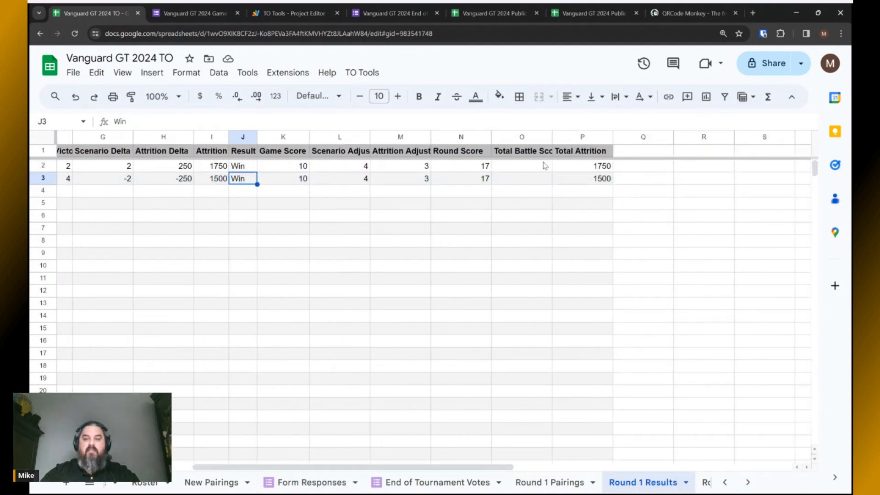
left_click(478, 169)
left_click(477, 182)
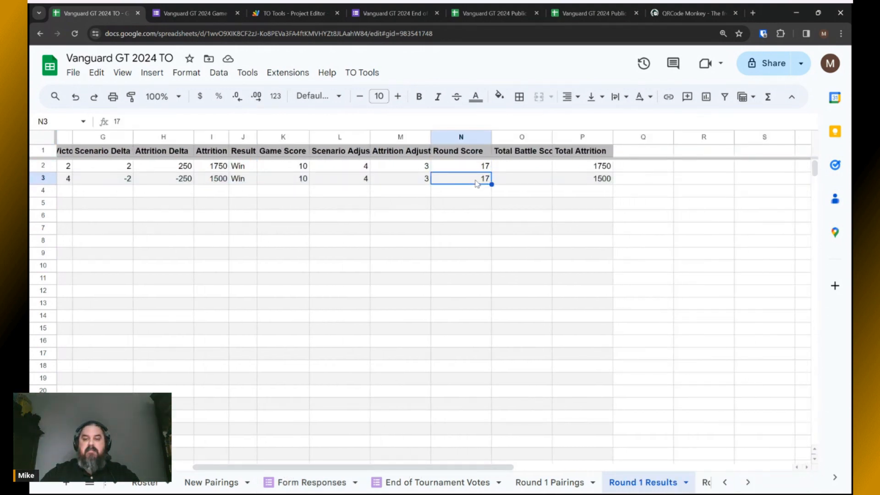
Widen the Total Battle Score column to fit its header and return to Form Responses.
left_click_drag(552, 136, 564, 136)
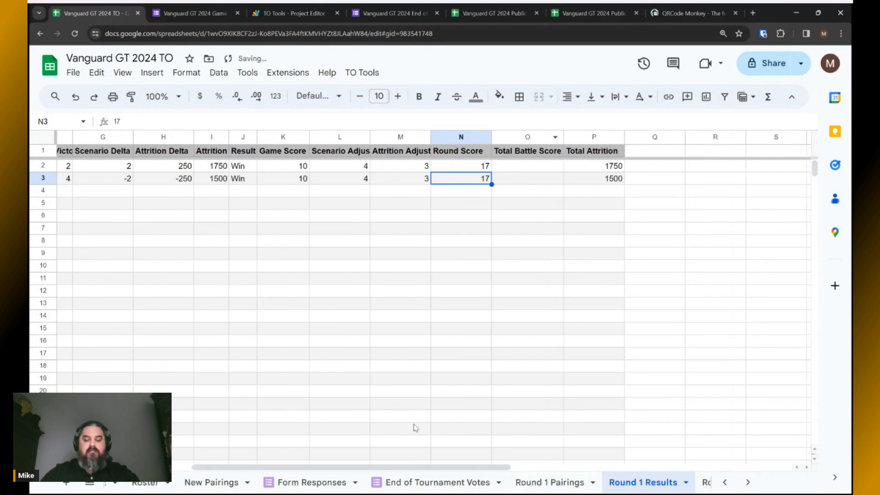
left_click_drag(445, 467, 291, 459)
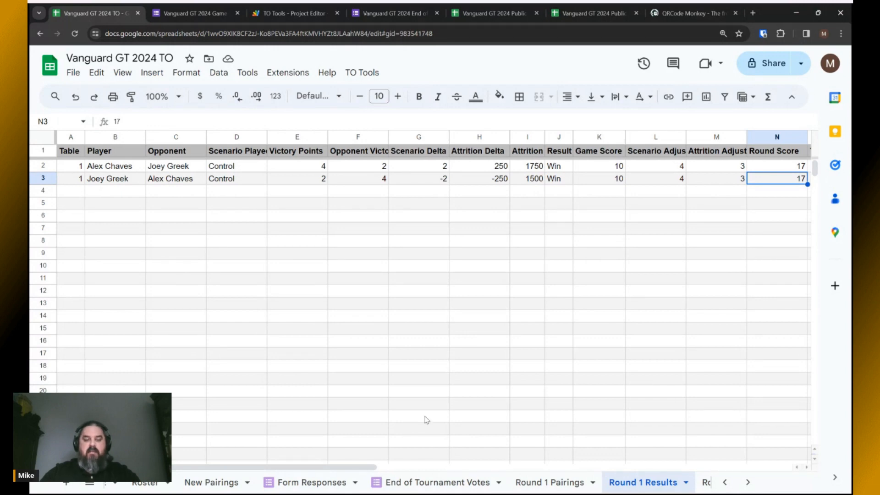
left_click(296, 483)
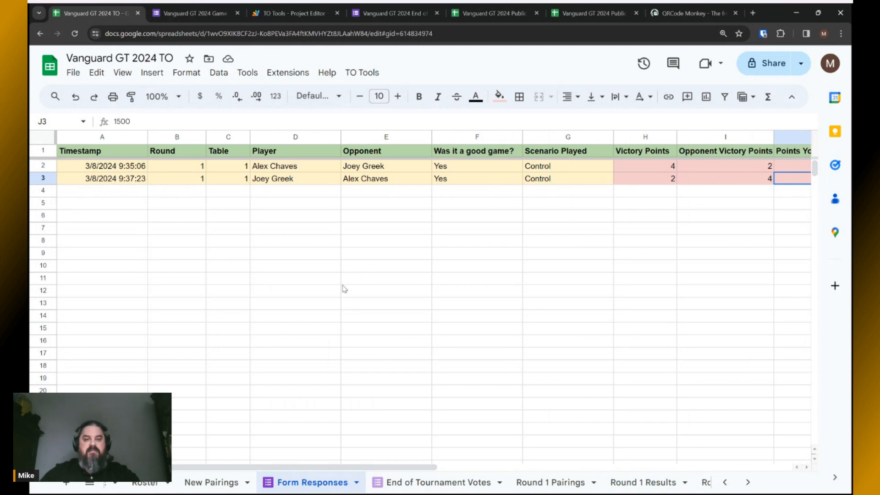
Run TO Tools > Check Form Responses so both response rows turn green.
left_click(348, 81)
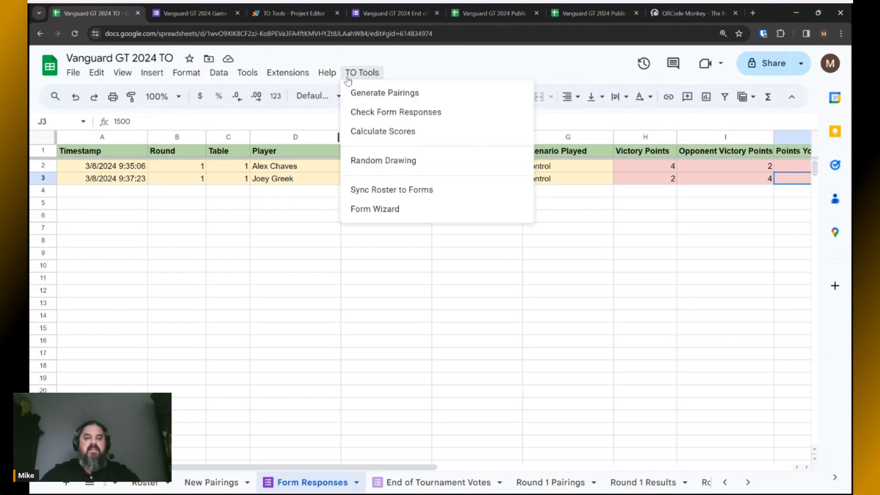
left_click(373, 113)
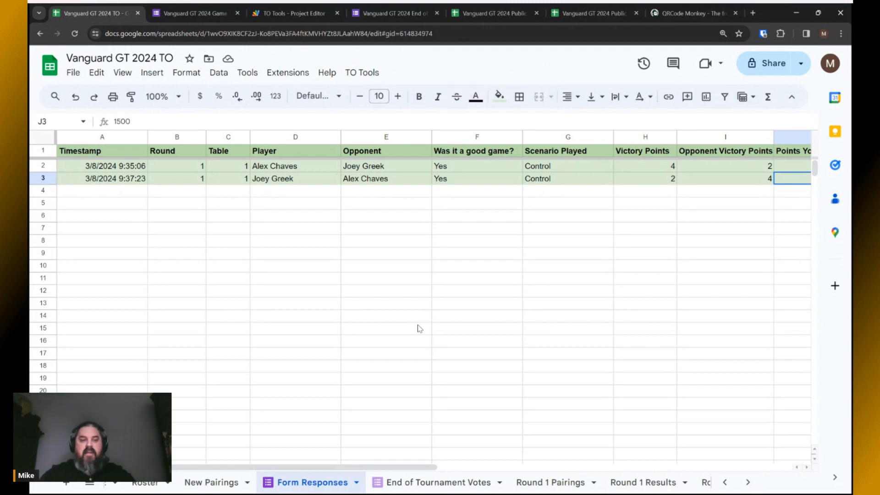
key("alt+Tab")
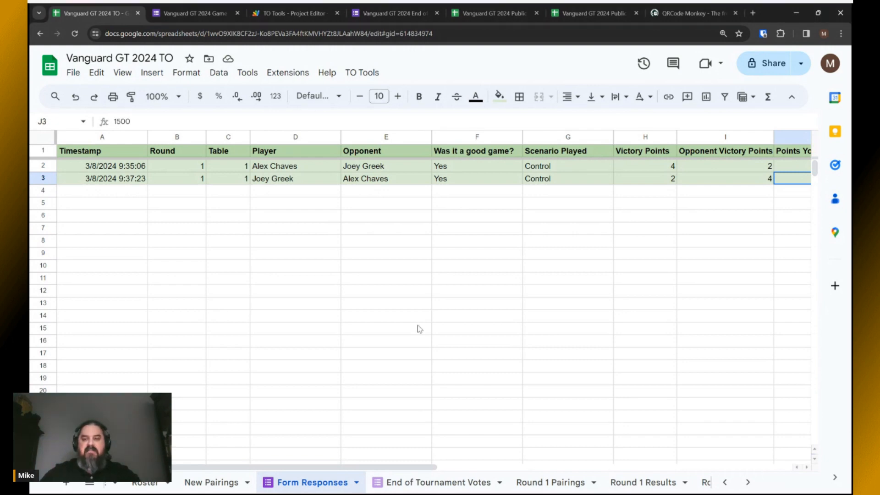
left_click(362, 74)
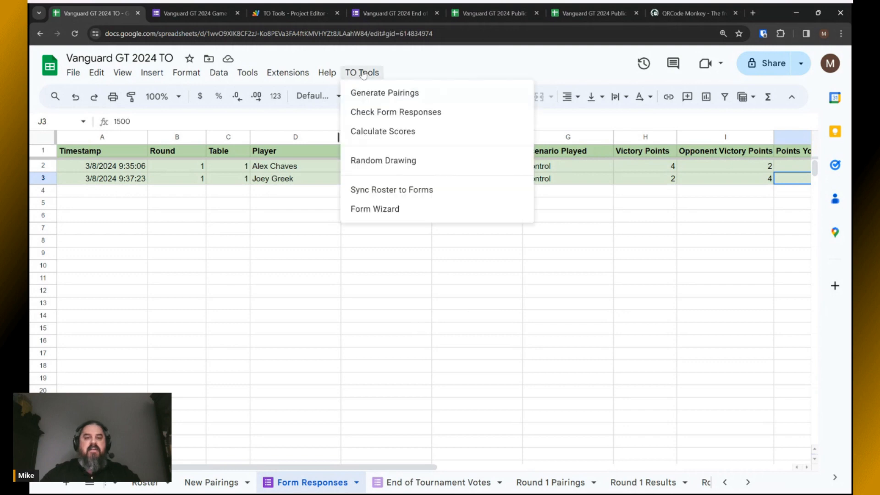
Run Calculate Scores for round 1 and view Round 1 Results, row 3 now a Loss scoring 6.
left_click(368, 132)
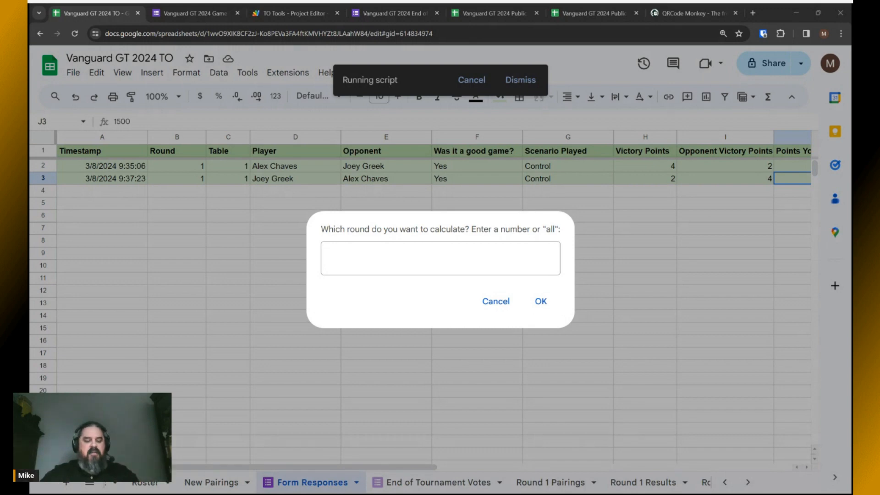
left_click(373, 255)
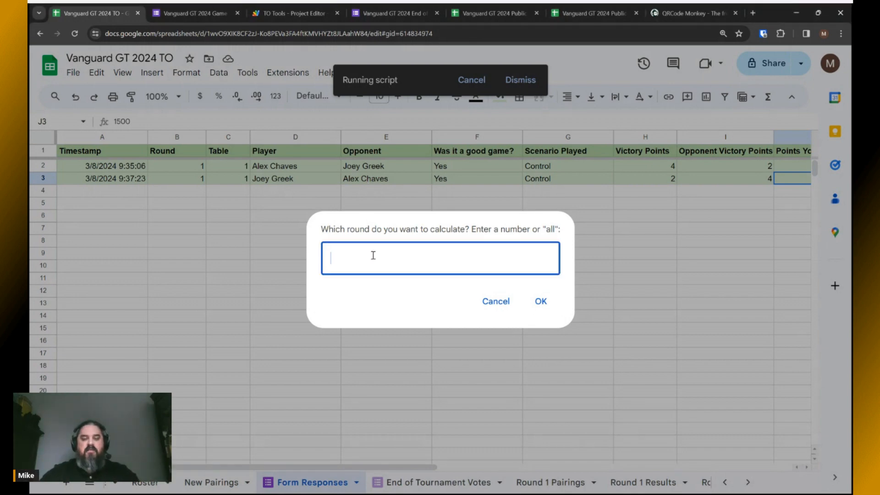
type("1")
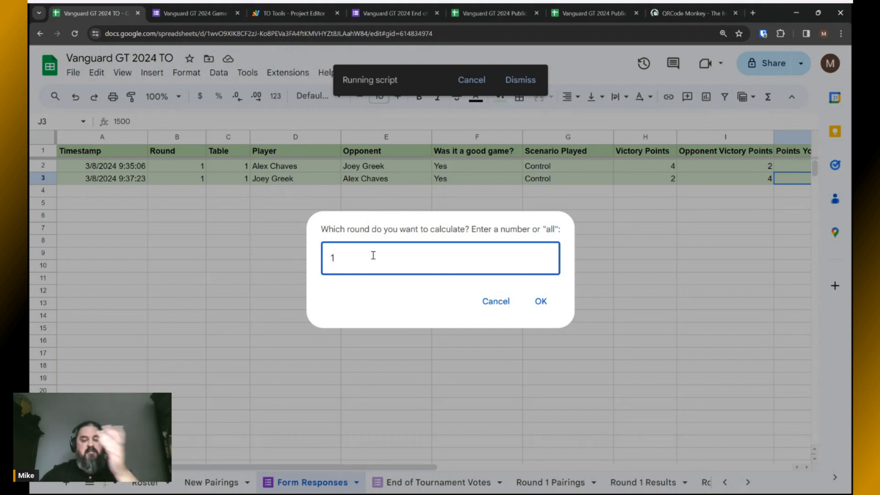
left_click(541, 302)
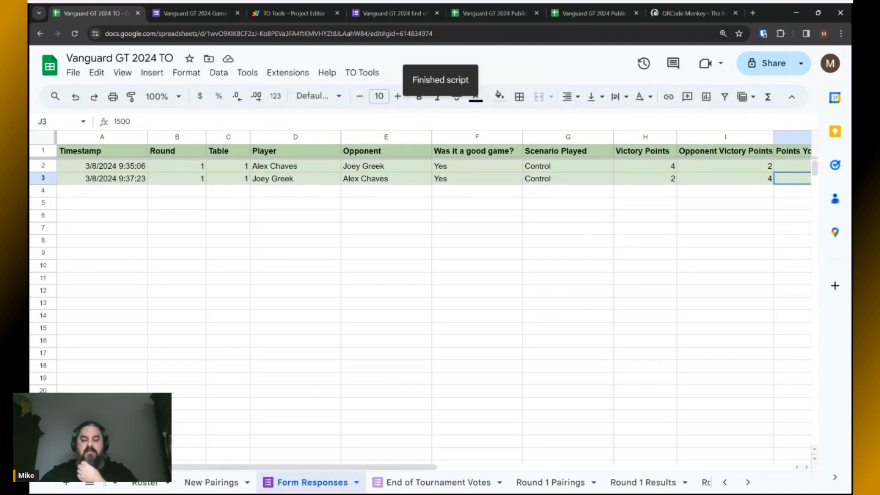
left_click(642, 482)
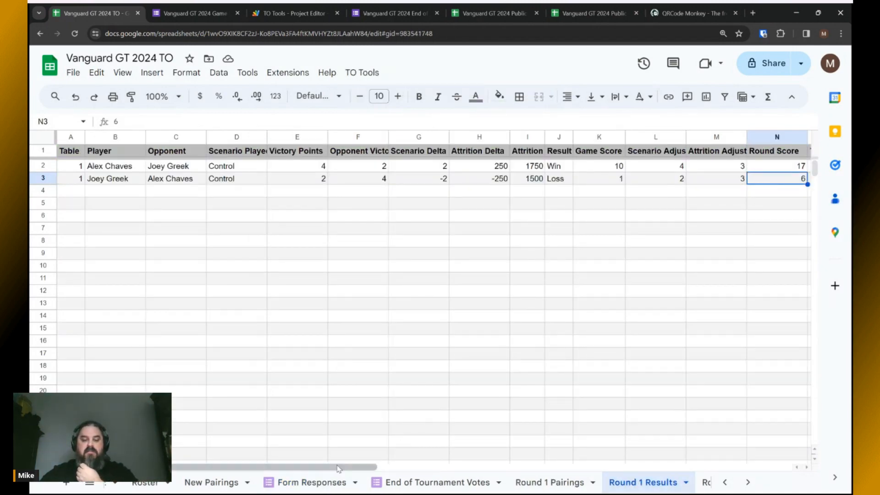
Review the Total Battle Score in O2:O3 and Round Score 17 in N2 on Round 1 Results.
left_click_drag(338, 468, 443, 473)
left_click(603, 167)
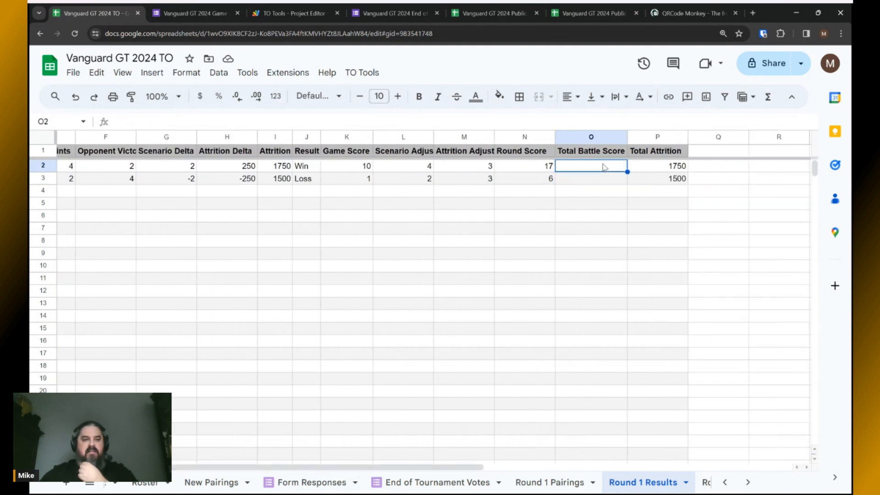
left_click(606, 181)
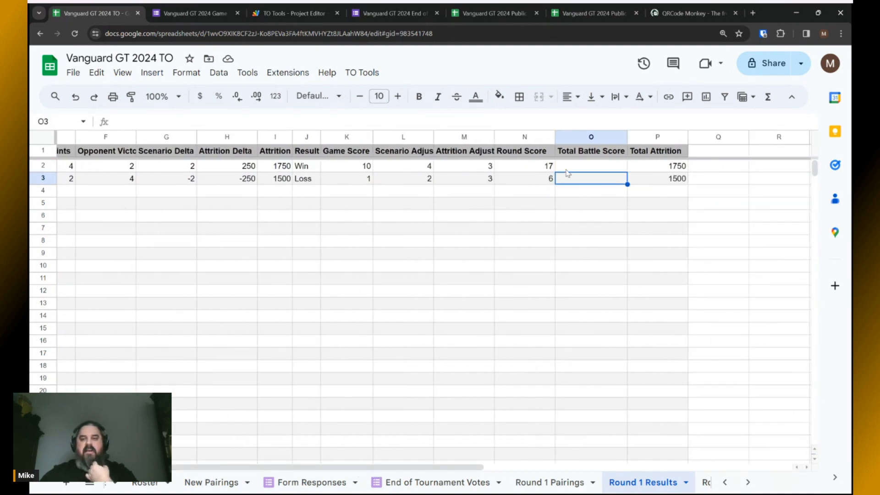
left_click(538, 168)
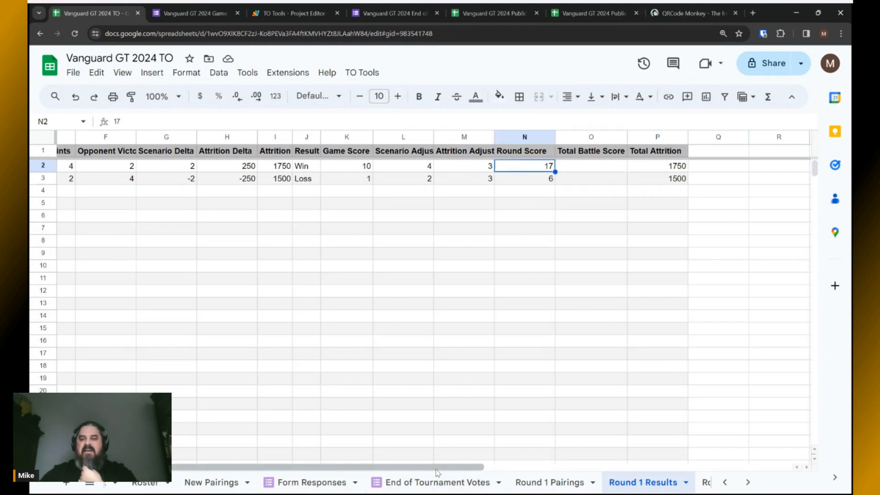
left_click_drag(437, 472, 342, 467)
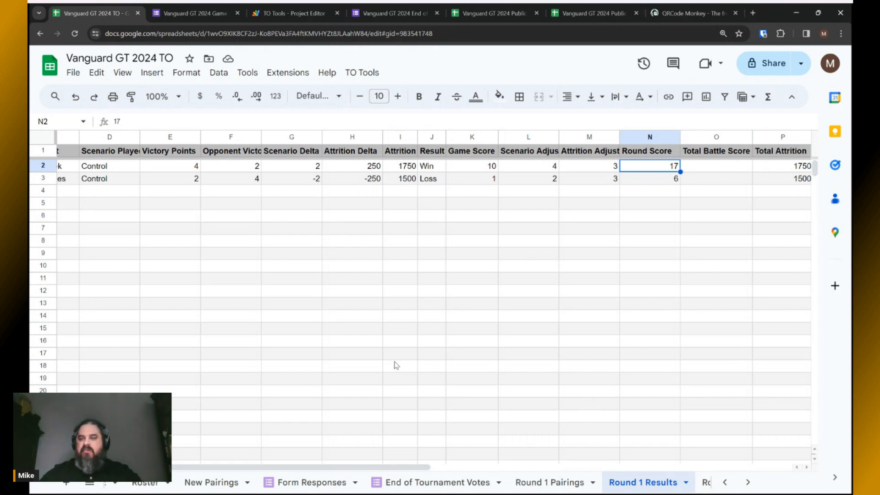
scroll(588, 484, "right", 2)
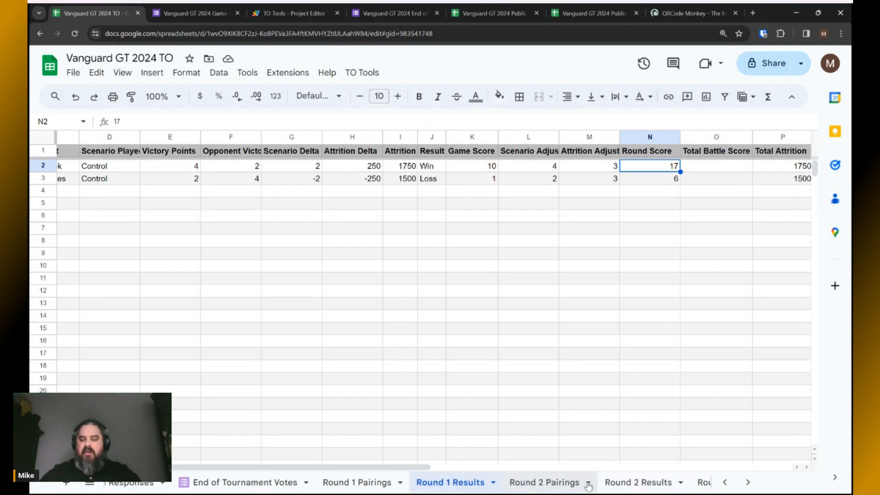
Inspect the O2 Total Battle Score formula on Round 2 Results, then switch to the public results page.
left_click(641, 485)
left_click_drag(367, 468, 469, 468)
left_click(509, 168)
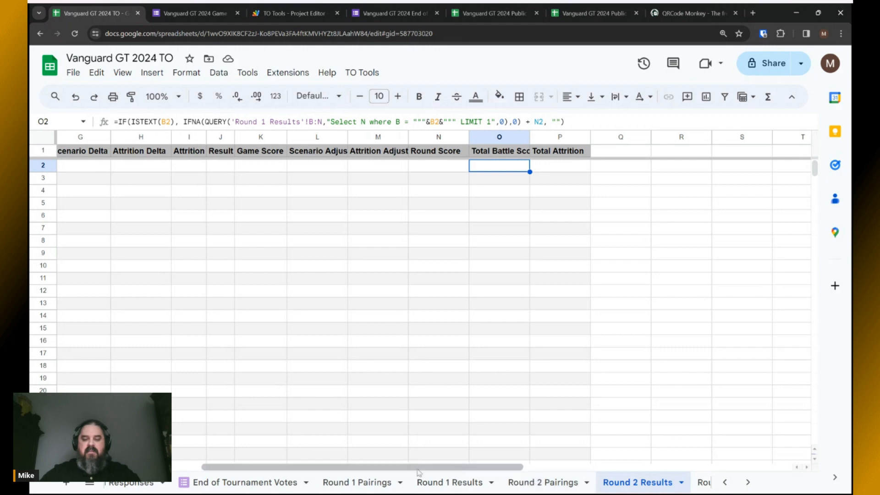
left_click(449, 487)
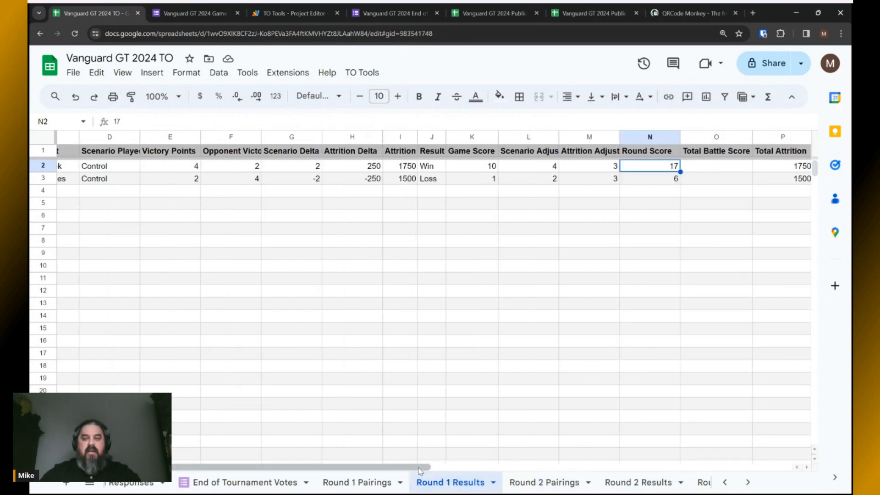
key("alt+Tab")
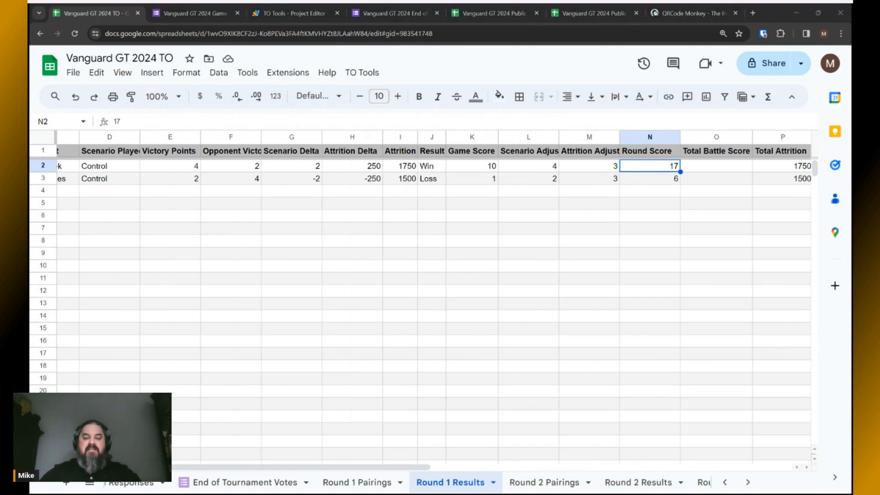
key("alt+Tab")
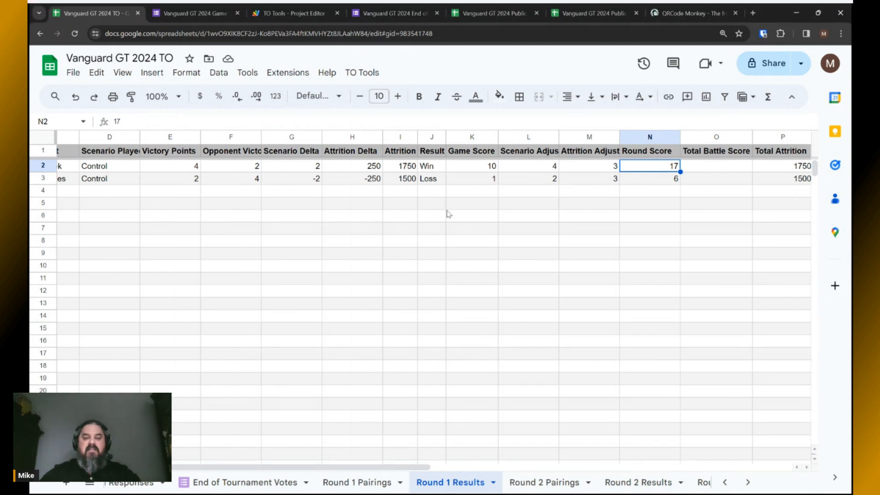
left_click_drag(398, 467, 234, 467)
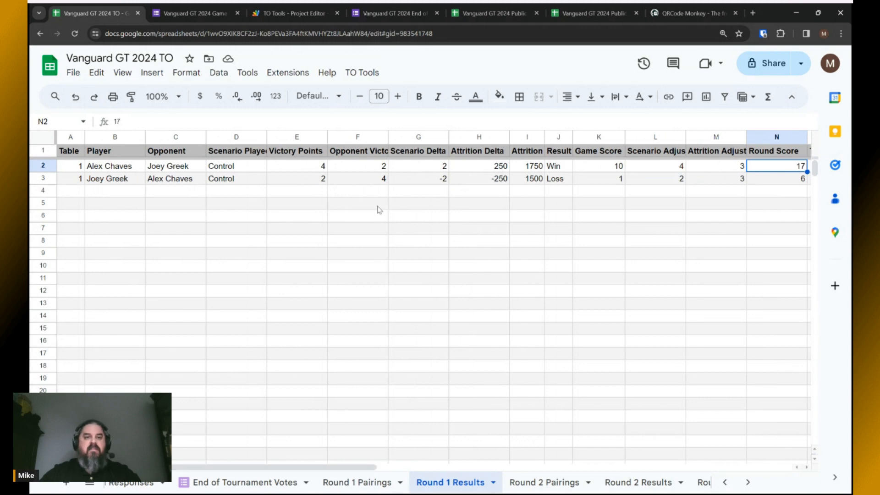
left_click(590, 14)
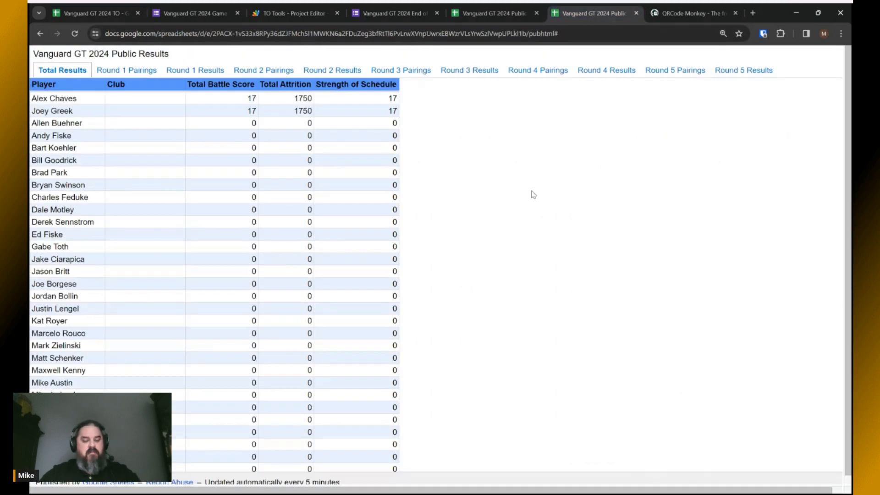
Refresh public totals to 17/1750/6 and 6/1500/17, then reopen Form Responses in the TO sheet.
key("F5")
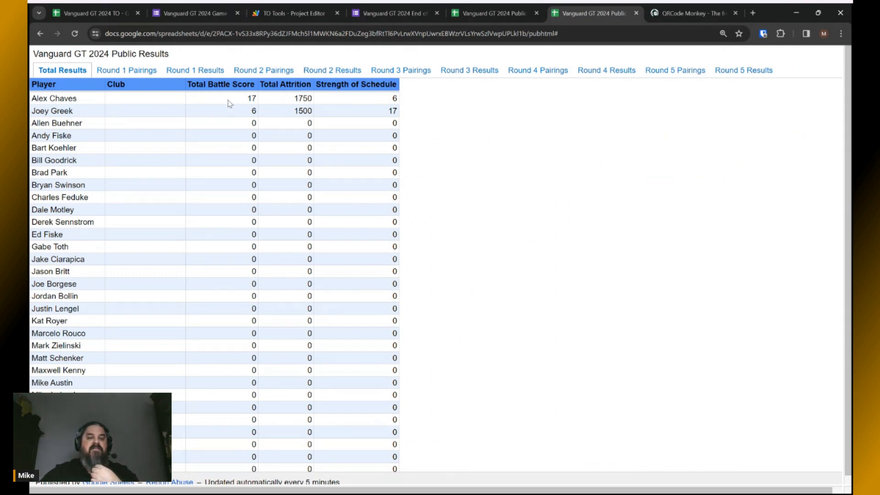
left_click_drag(246, 112, 259, 112)
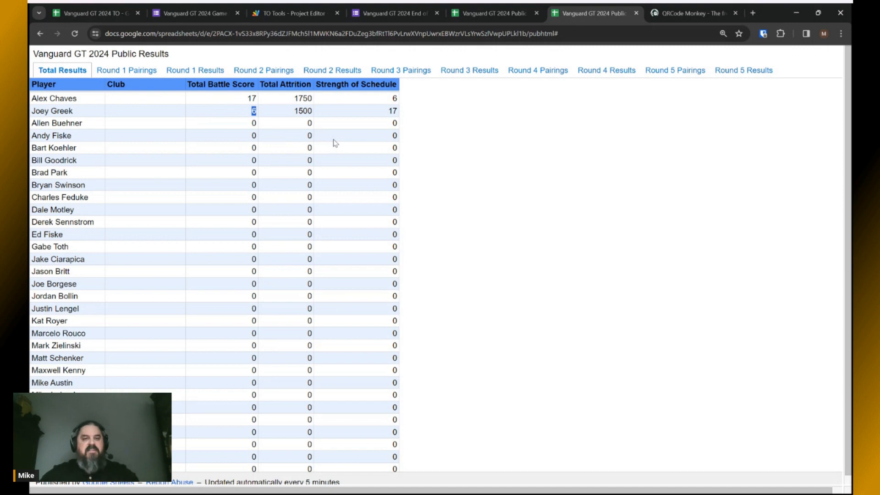
left_click(90, 12)
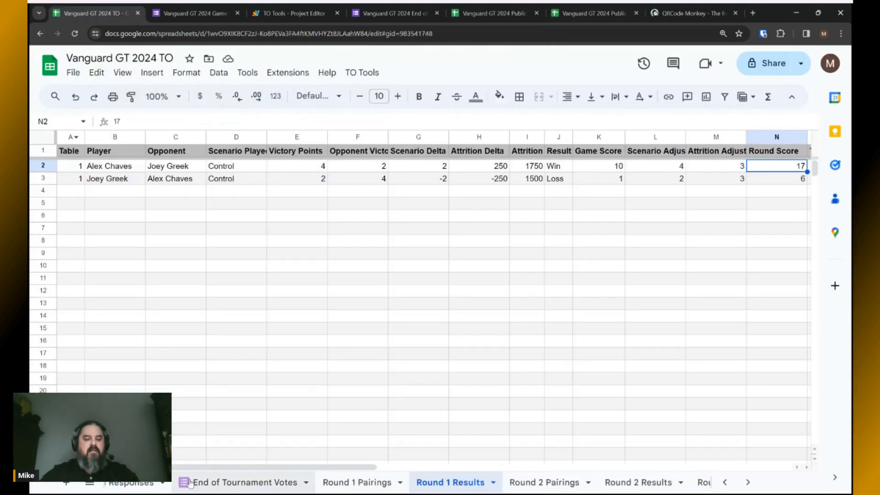
scroll(189, 482, "up", 3)
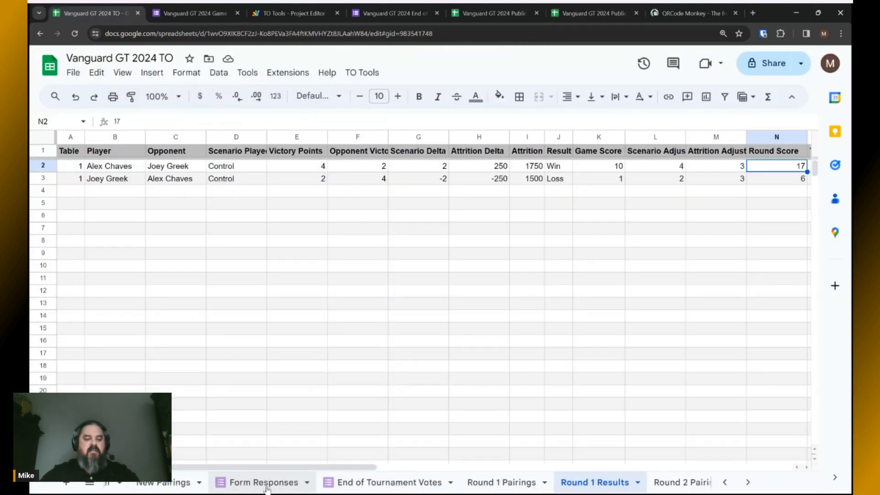
scroll(267, 489, "up", 2)
left_click(346, 484)
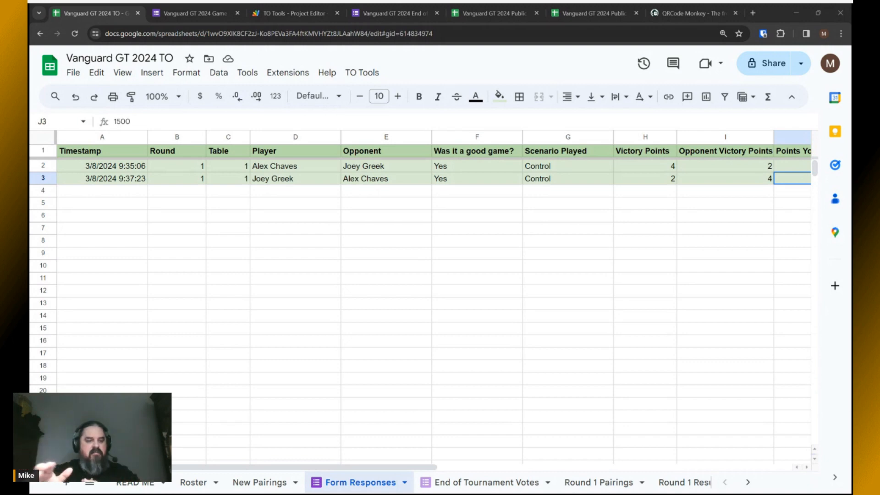
left_click(260, 482)
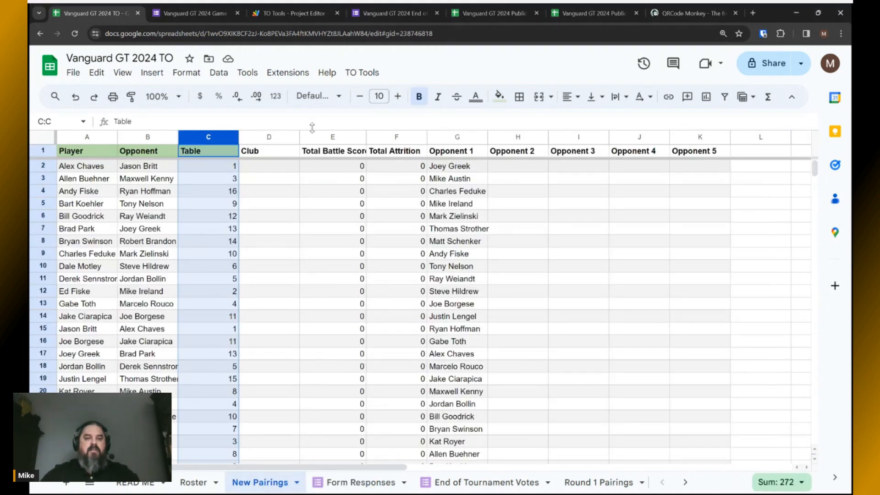
left_click(361, 73)
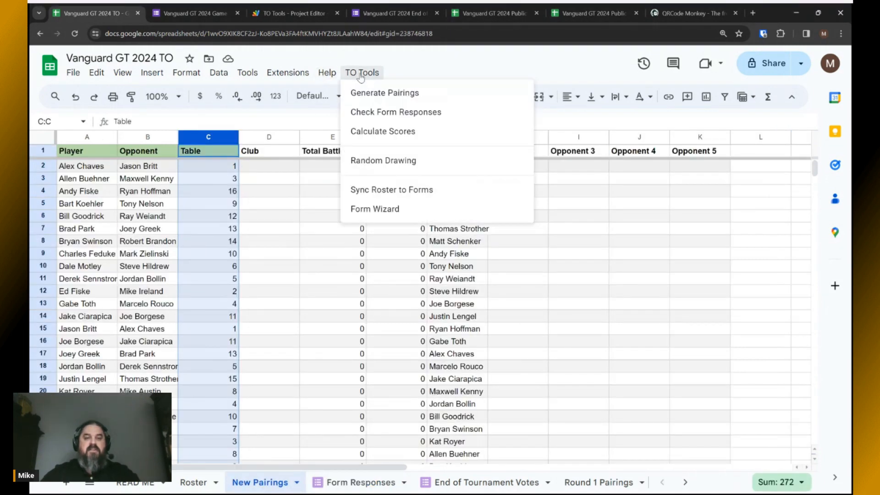
left_click(407, 68)
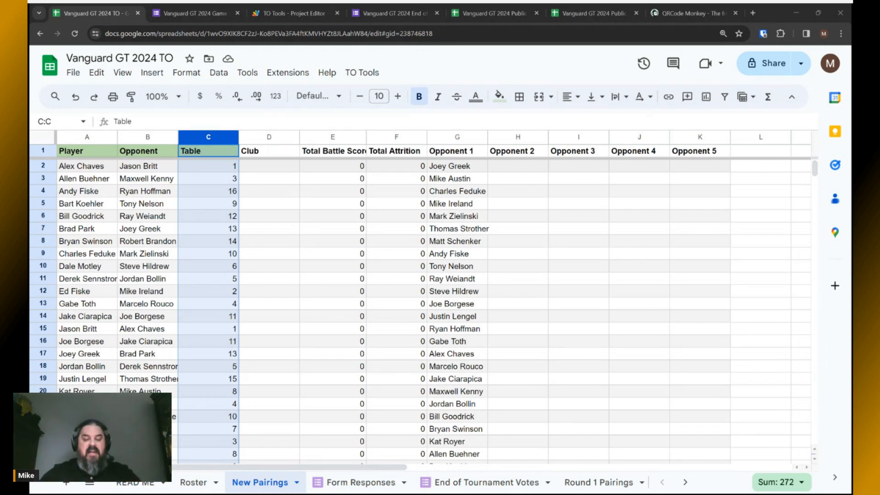
scroll(527, 483, "right", 3)
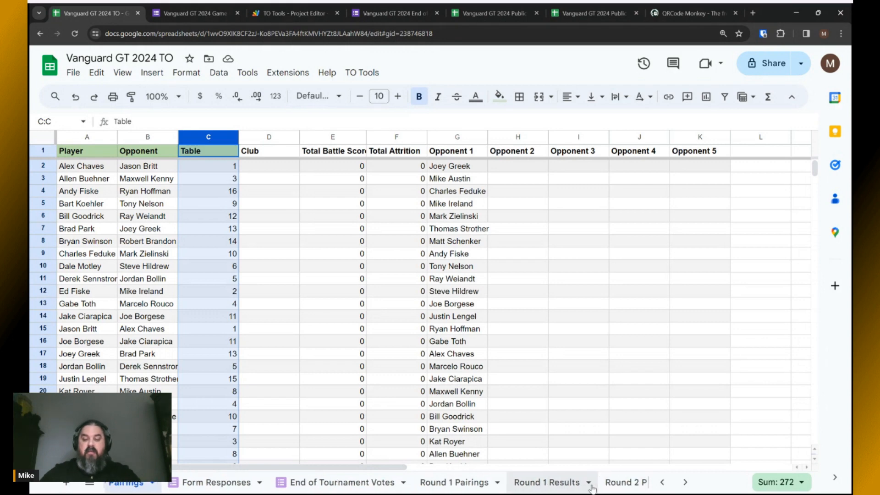
scroll(520, 489, "right", 2)
left_click(591, 485)
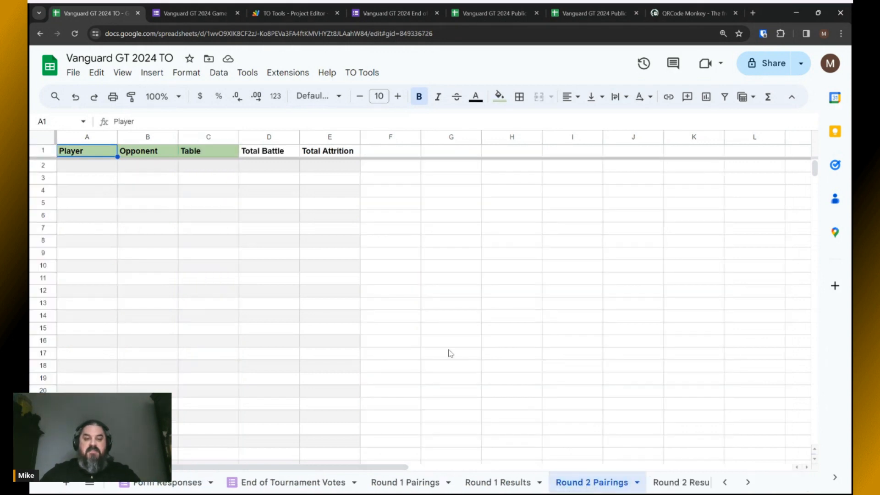
left_click(596, 14)
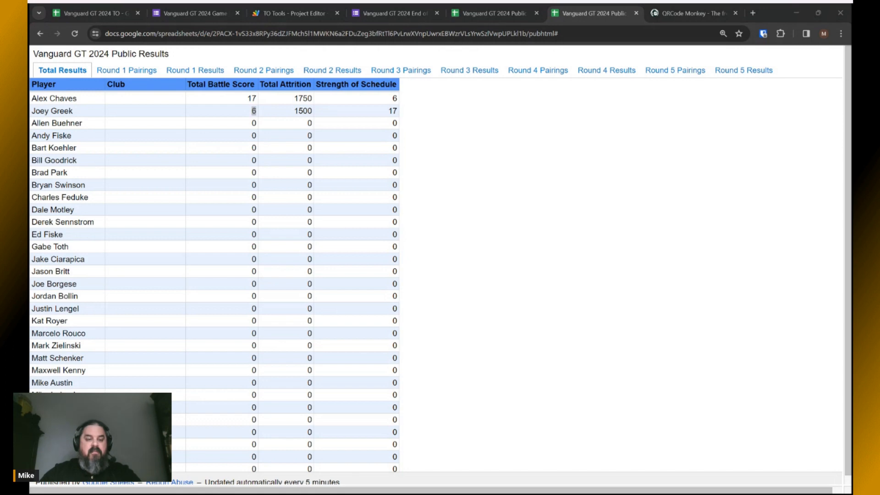
left_click(103, 12)
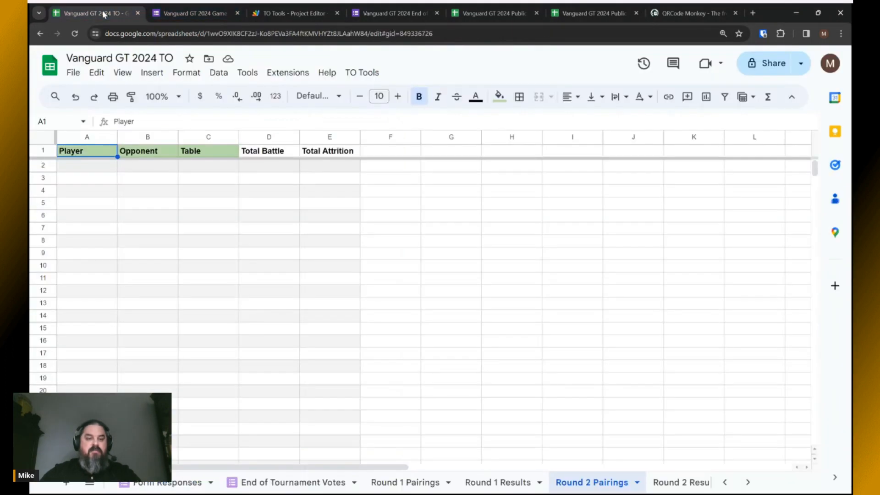
left_click(178, 483)
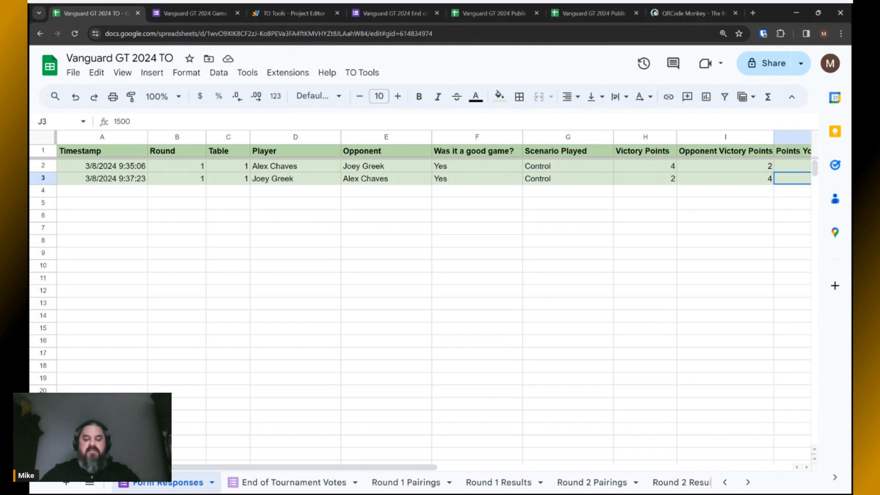
scroll(532, 483, "right", 3)
Review the Total Results sheet, then open Awards showing the 19-point Best Overall leader ahead of 8.
scroll(531, 483, "right", 4)
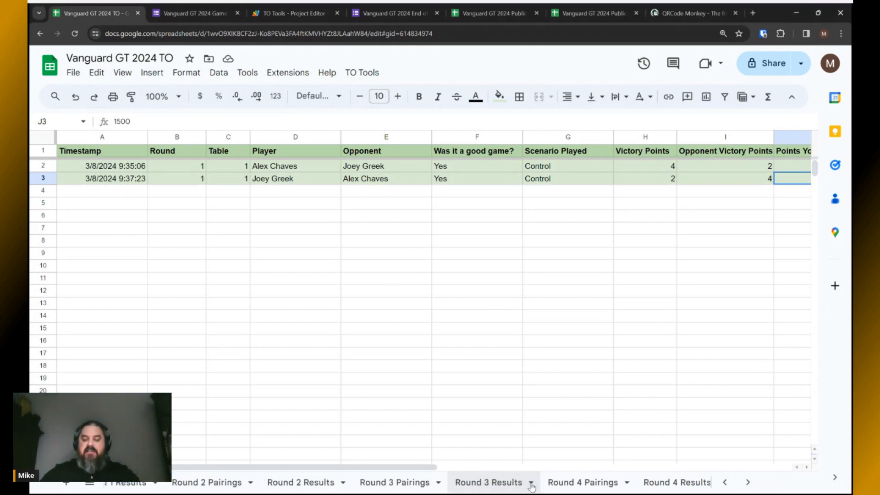
scroll(530, 485, "right", 3)
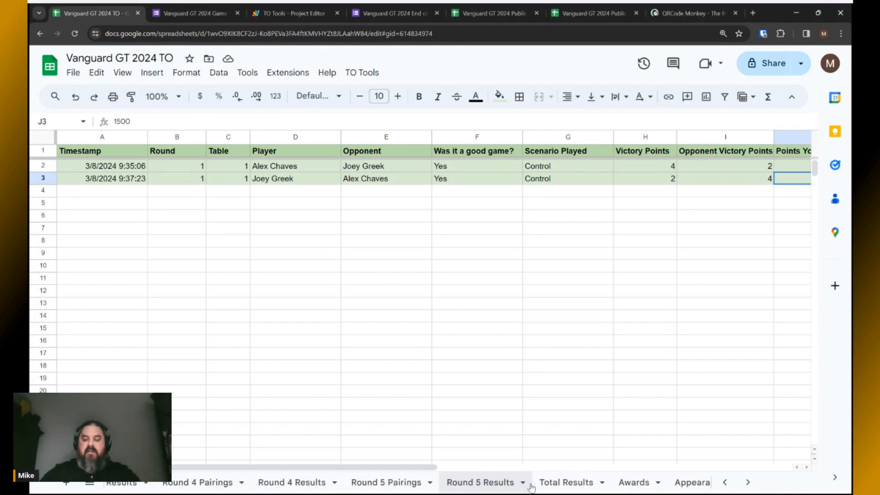
left_click(565, 483)
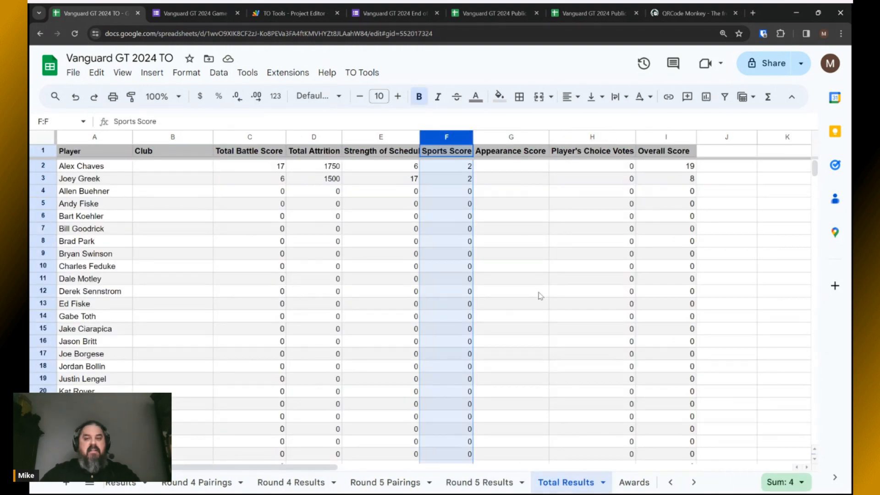
key("alt+Tab")
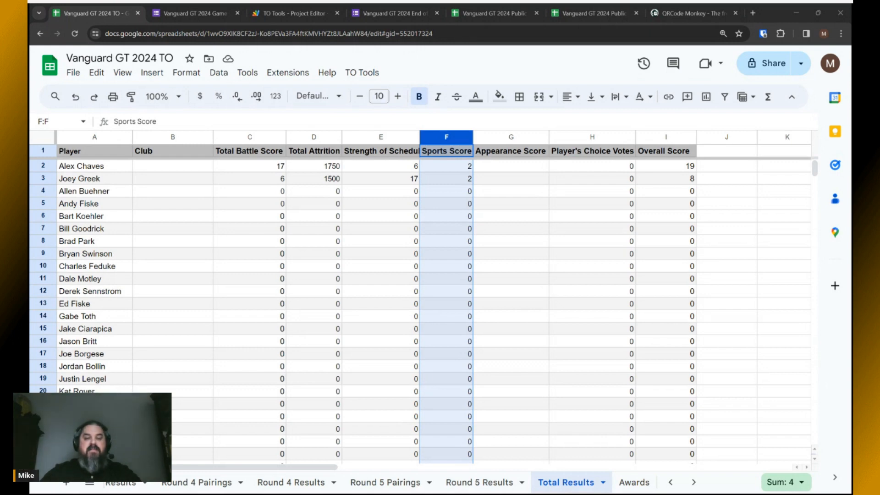
key("alt+Tab")
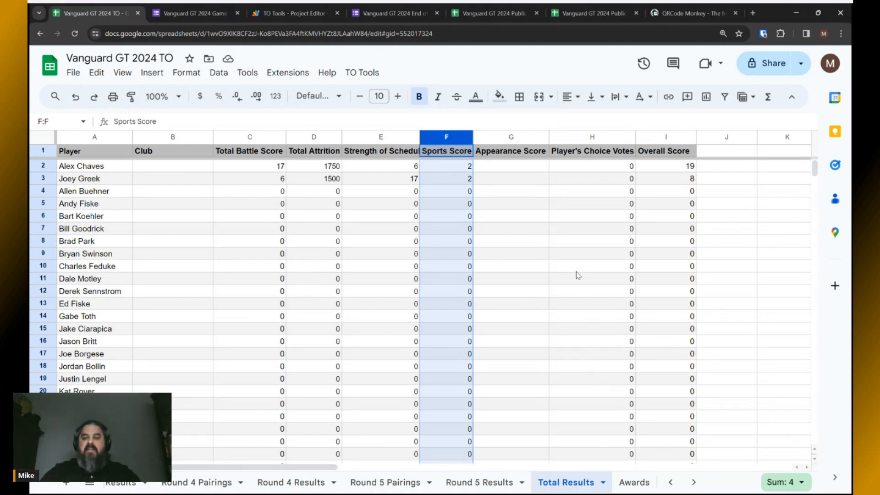
scroll(571, 477, "right", 5)
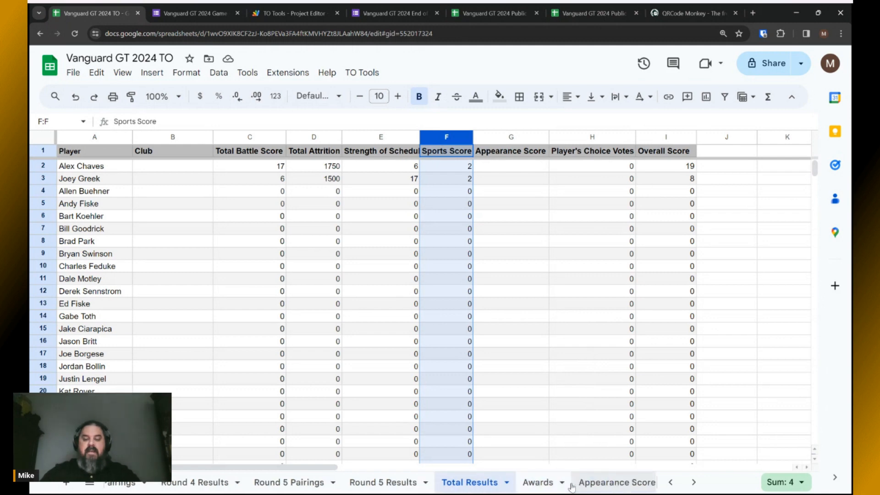
left_click(433, 487)
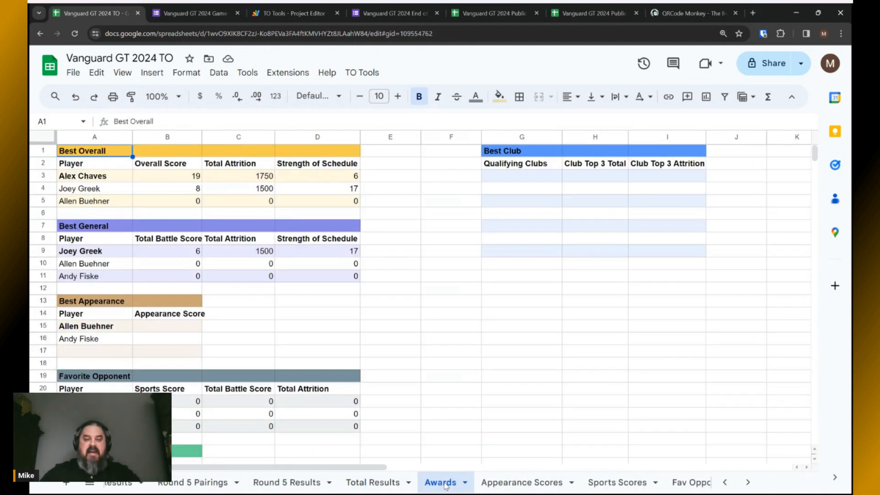
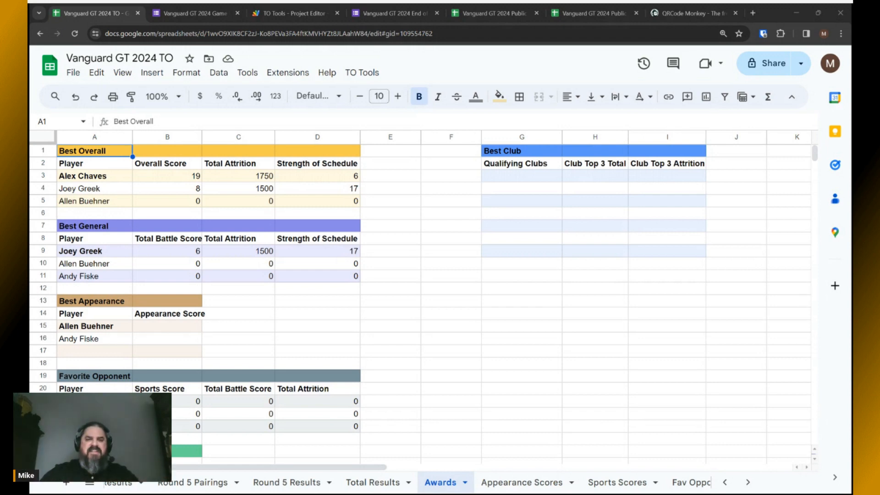
Switch from Awards to the Appearance Scores sheet listing the players.
key("alt+Tab")
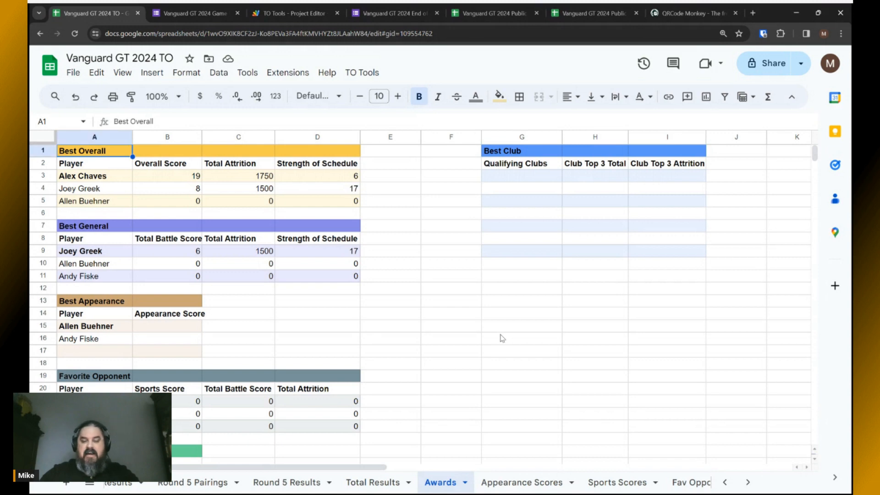
left_click(519, 484)
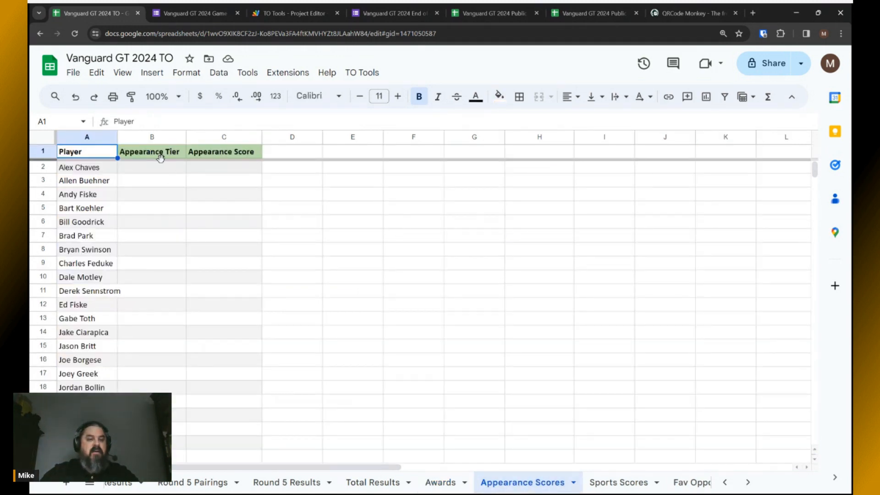
Enter appearance scores 12, 13, 14 and 15 in C2:C5.
left_click(210, 168)
key("alt+Tab")
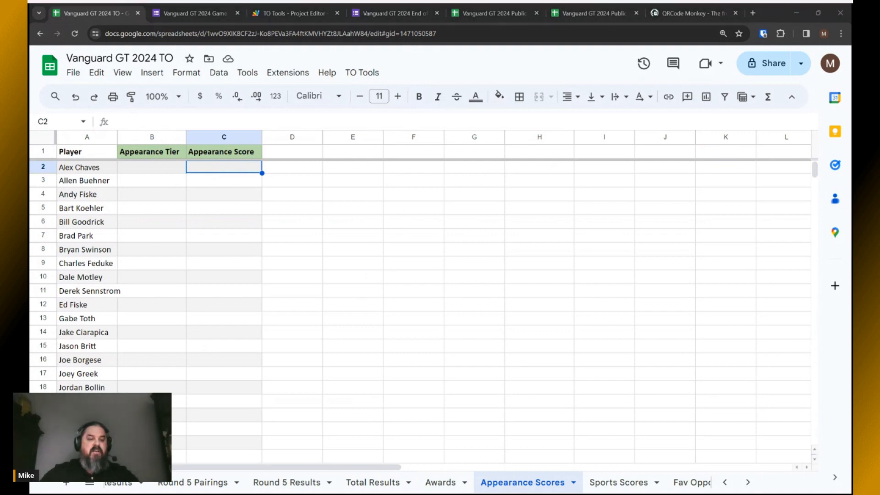
key("alt+Tab")
type("12")
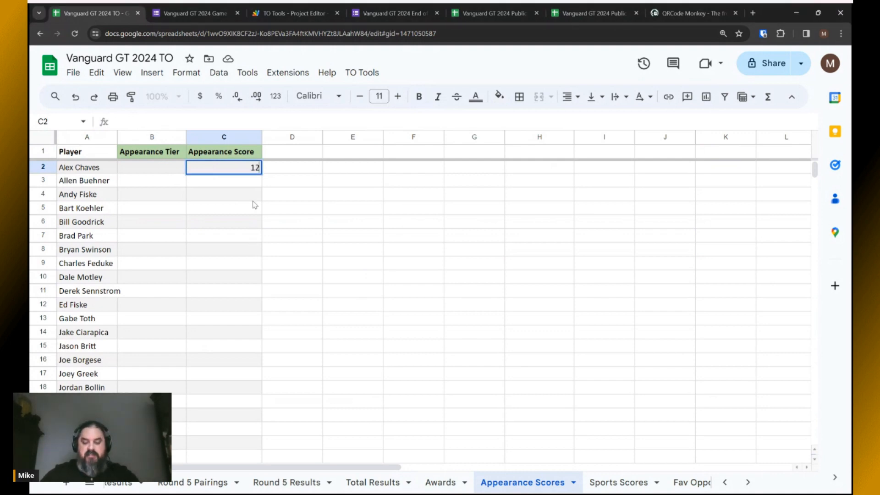
key("Return")
type("13")
key("Return")
type("14")
key("Return")
type("15")
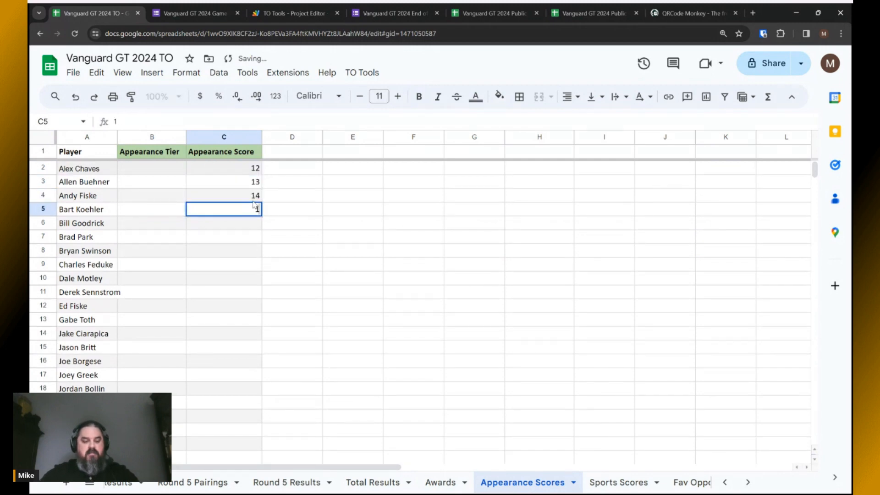
key("Return")
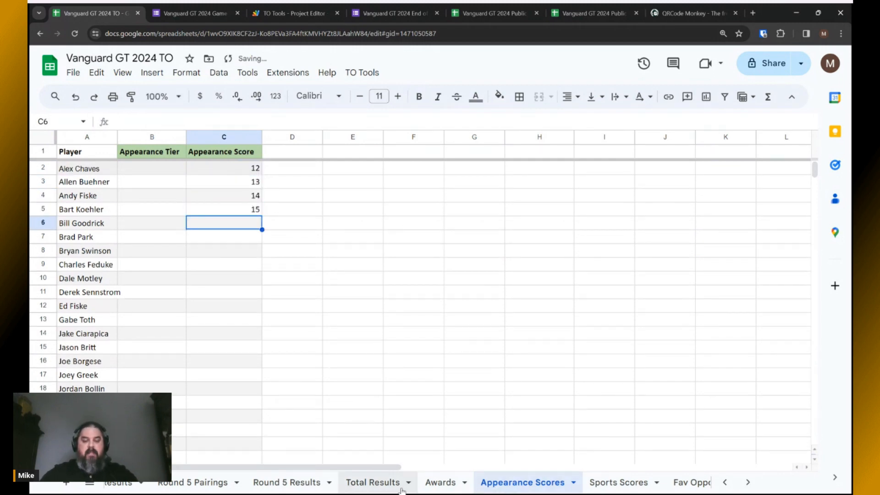
Review the new scores in Total Results and the Best Appearance ranking, then view Sports Scores.
left_click(383, 482)
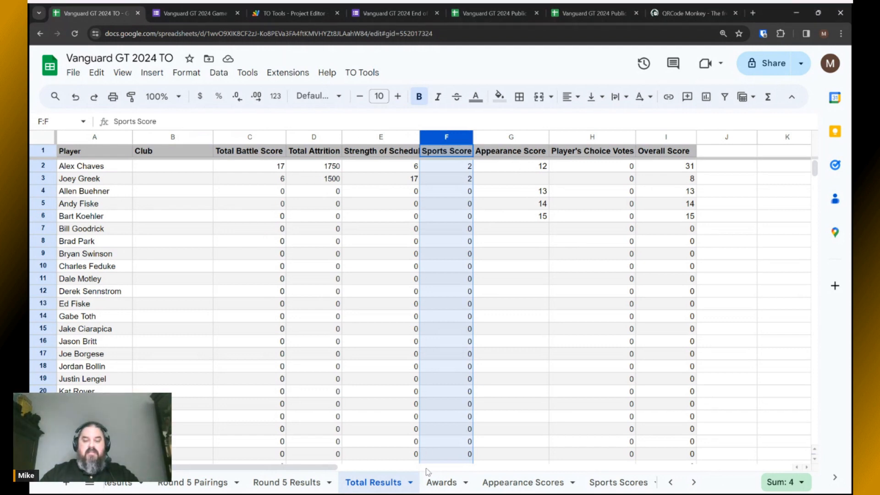
left_click(440, 483)
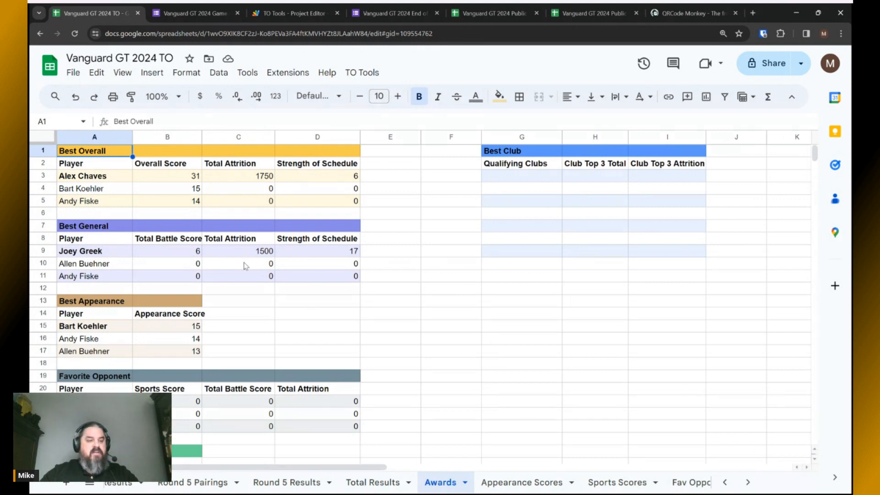
scroll(245, 265, "down", 1)
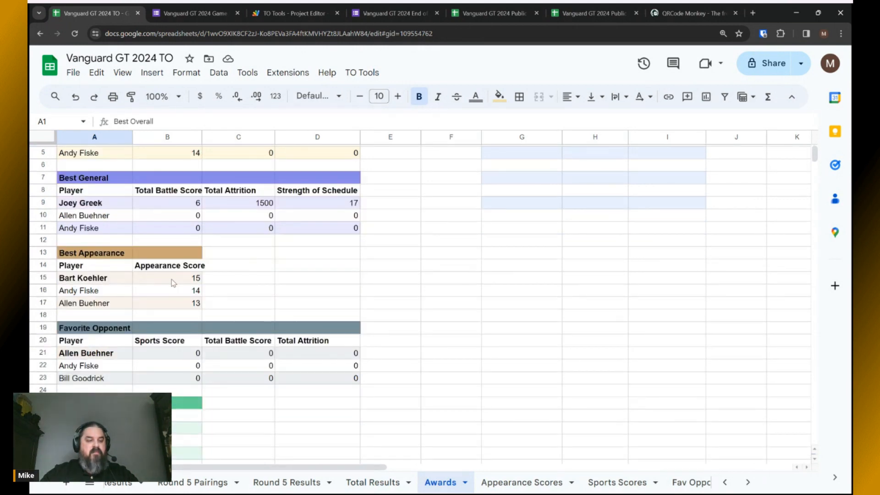
scroll(230, 291, "up", 1)
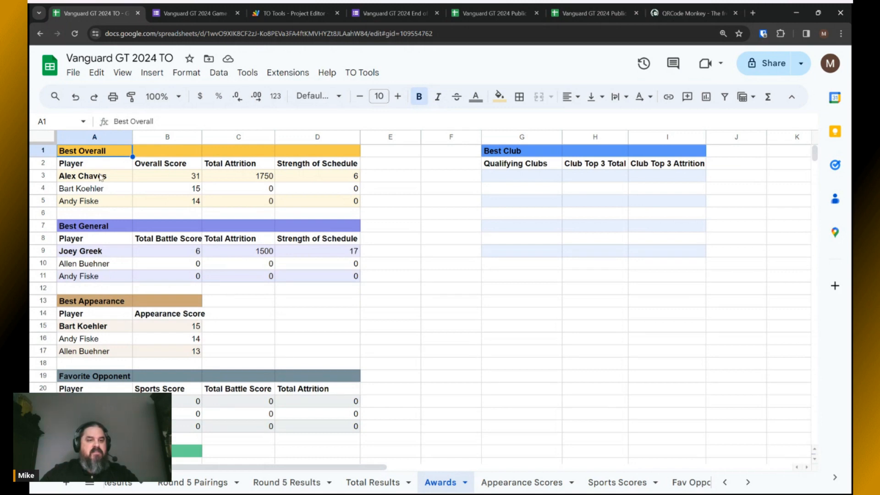
key("alt+Tab")
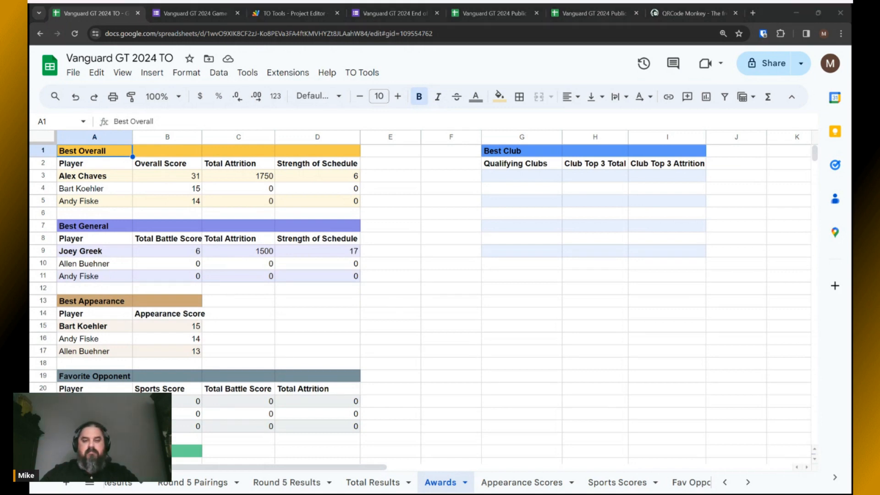
key("alt+Tab")
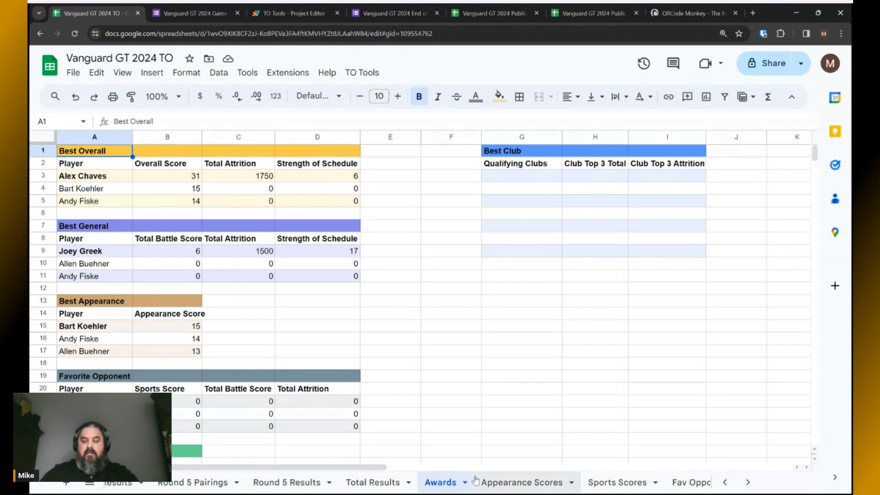
left_click(523, 486)
left_click(617, 485)
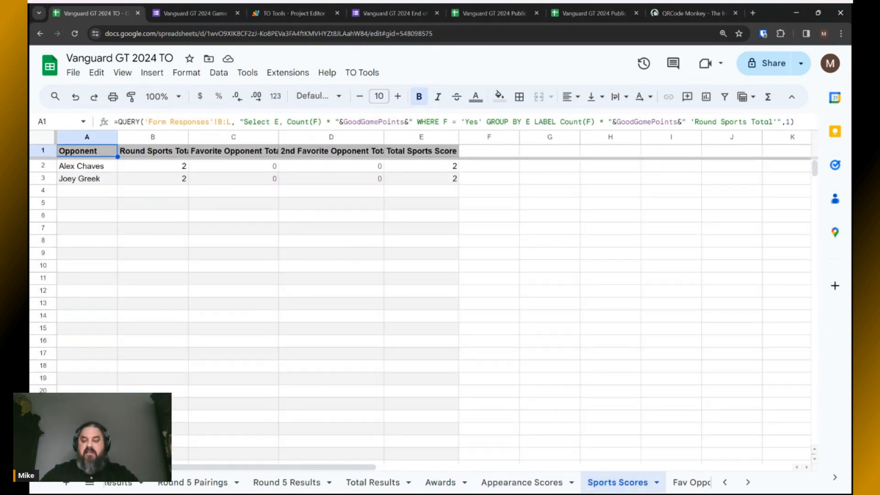
Step through the Fav Opponent and Players Choice sheets to the EoT Votes sheet.
scroll(631, 484, "down", 2)
scroll(631, 484, "down", 4)
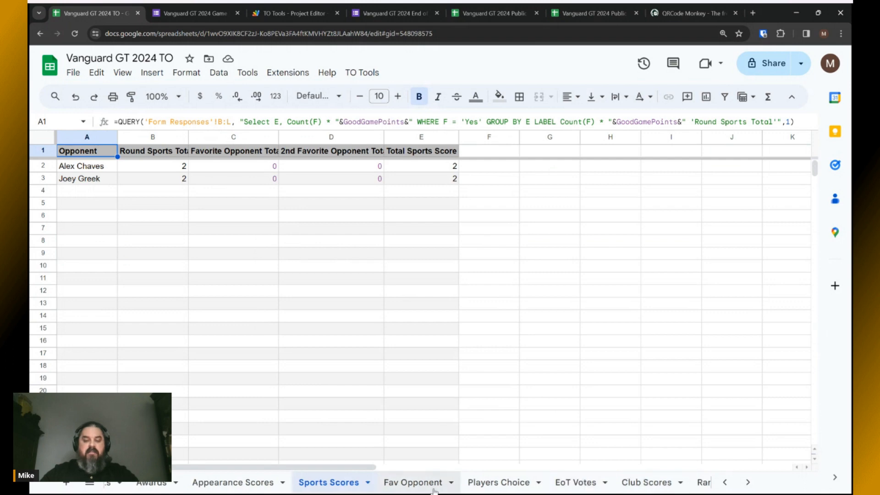
left_click(423, 485)
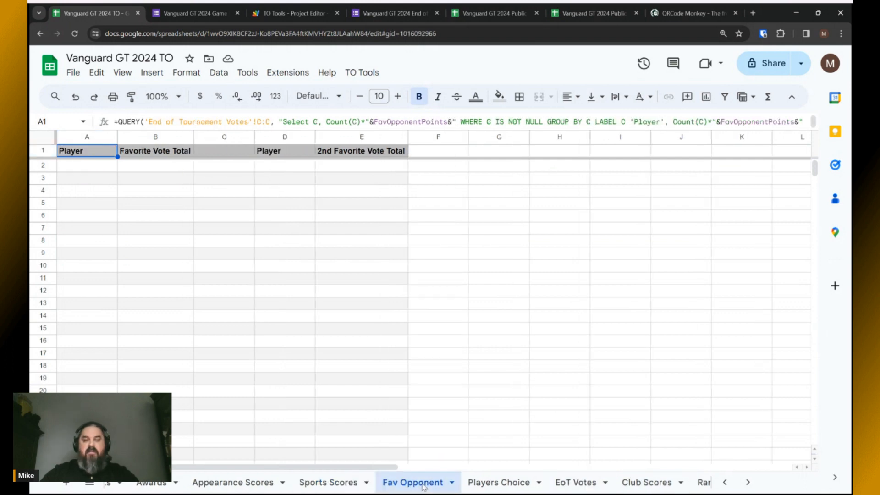
left_click(498, 483)
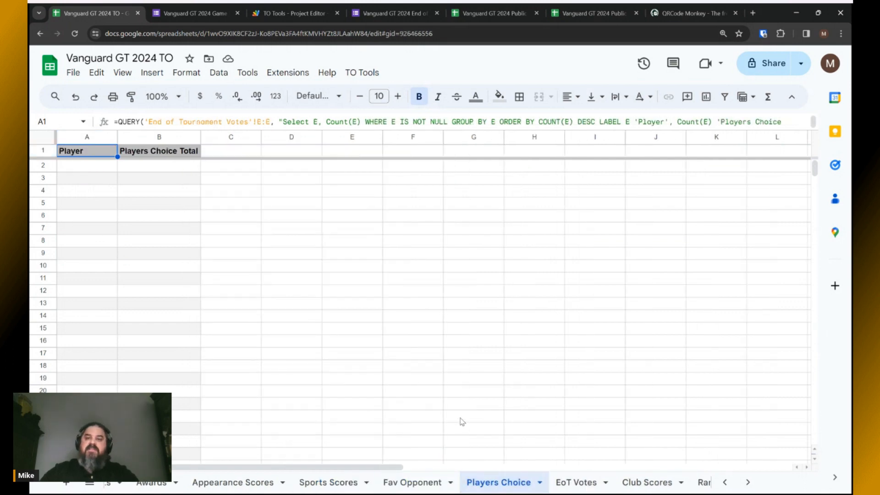
key("alt+Tab")
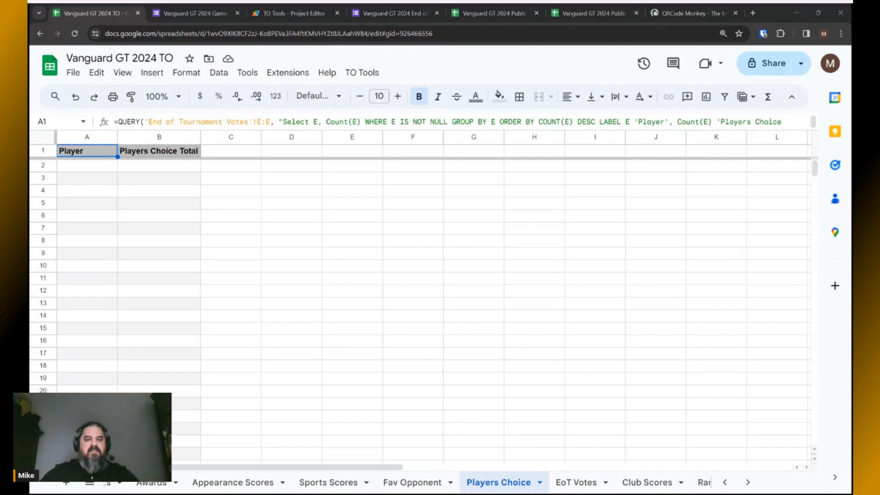
key("alt+Tab")
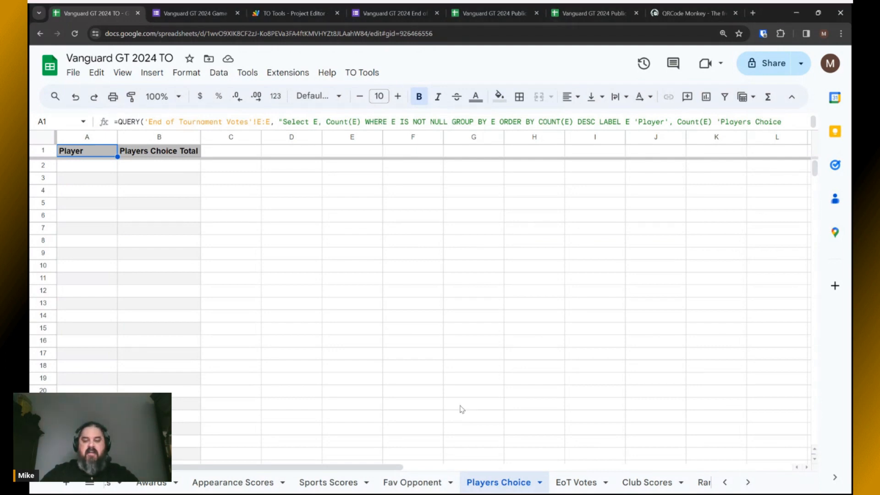
left_click(571, 485)
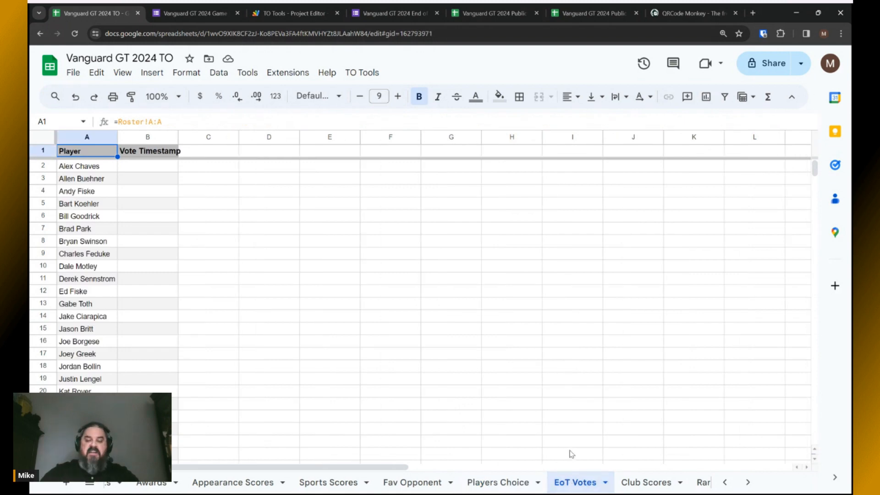
Inspect the Vote Timestamp formulas in column B from row 2 down to row 17.
key("alt+Tab")
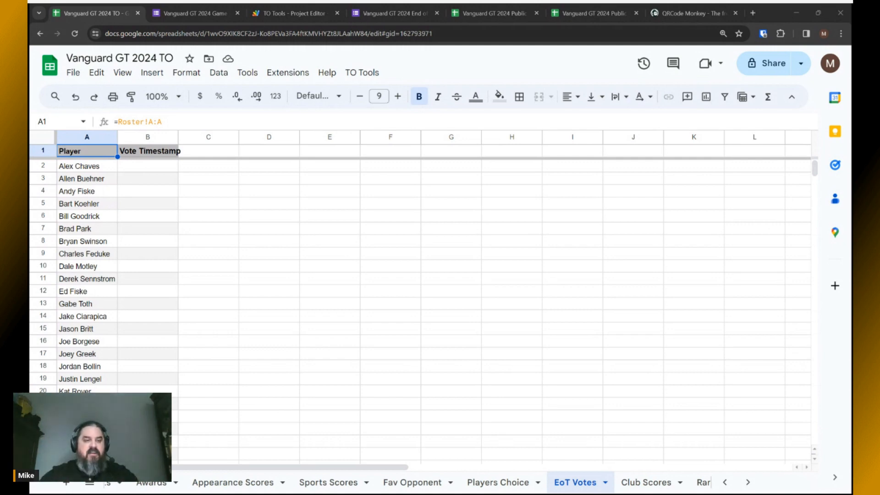
left_click(141, 167)
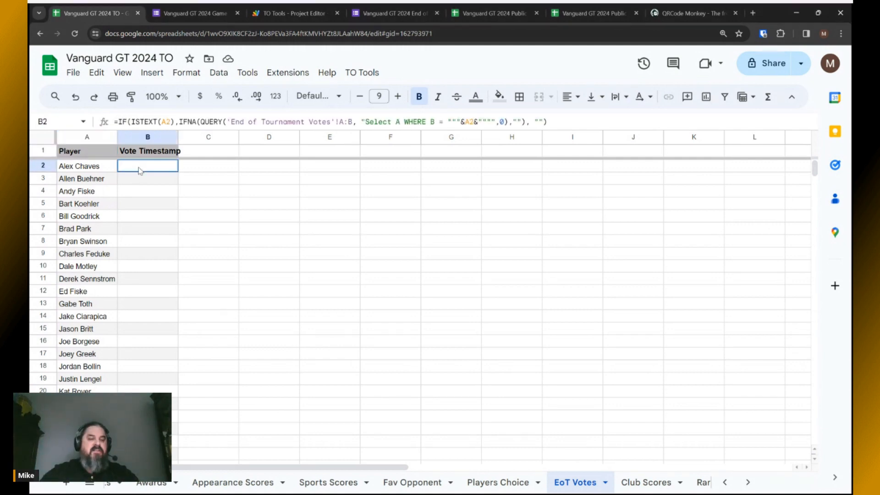
left_click(143, 181)
left_click(142, 193)
left_click(144, 207)
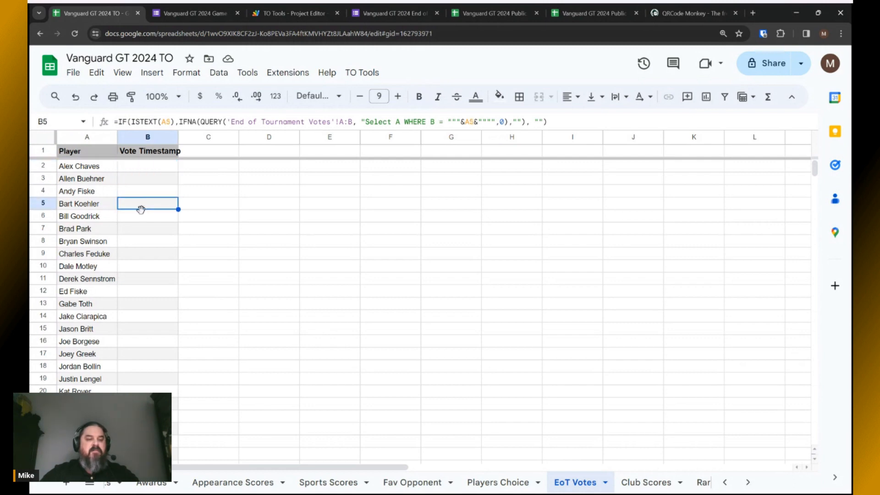
left_click(146, 220)
left_click(141, 235)
left_click(142, 242)
left_click(143, 254)
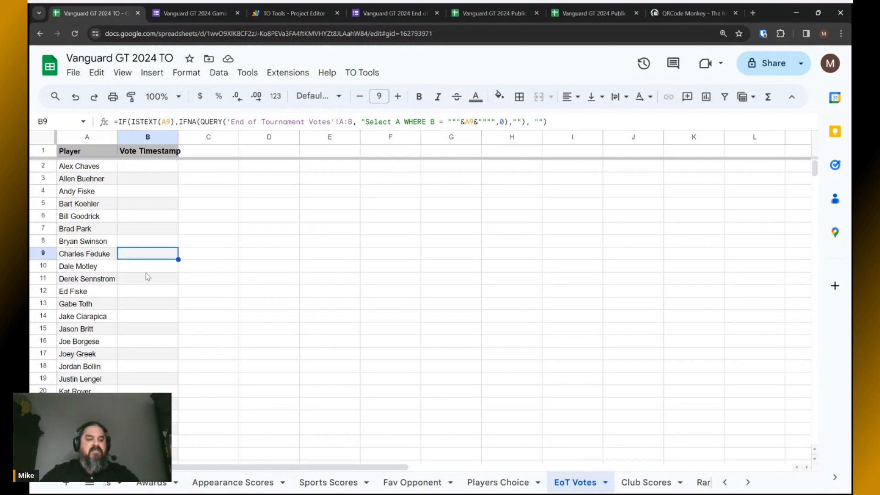
left_click(145, 267)
left_click(146, 281)
left_click(146, 292)
left_click(147, 304)
left_click(147, 316)
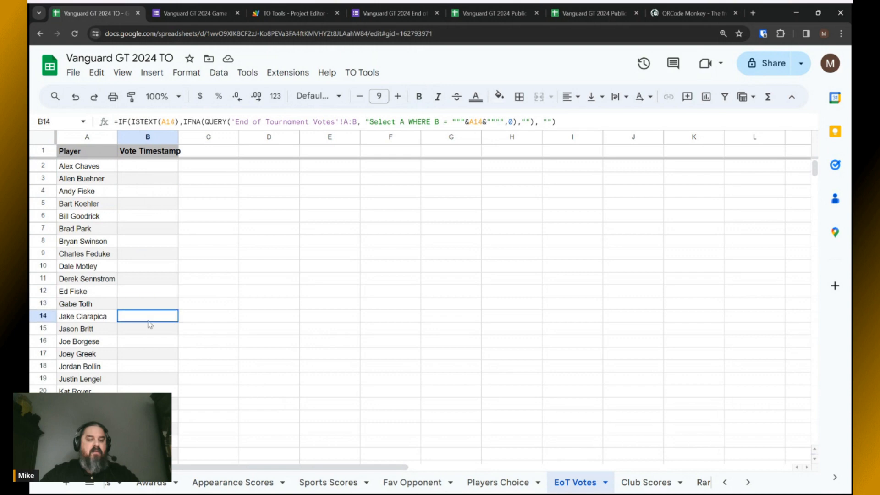
left_click(149, 329)
left_click(150, 342)
left_click(151, 353)
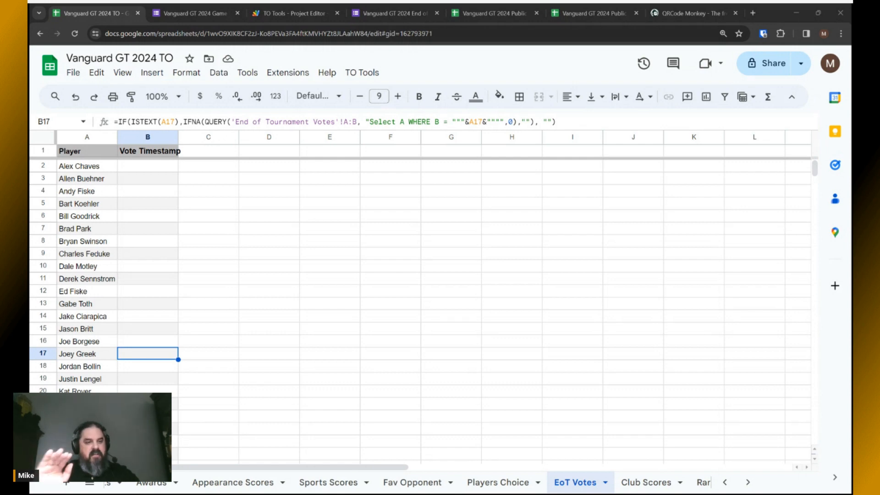
Recheck the Vote Timestamp lookup formulas for the first players down to row 12.
left_click(134, 170)
left_click(135, 179)
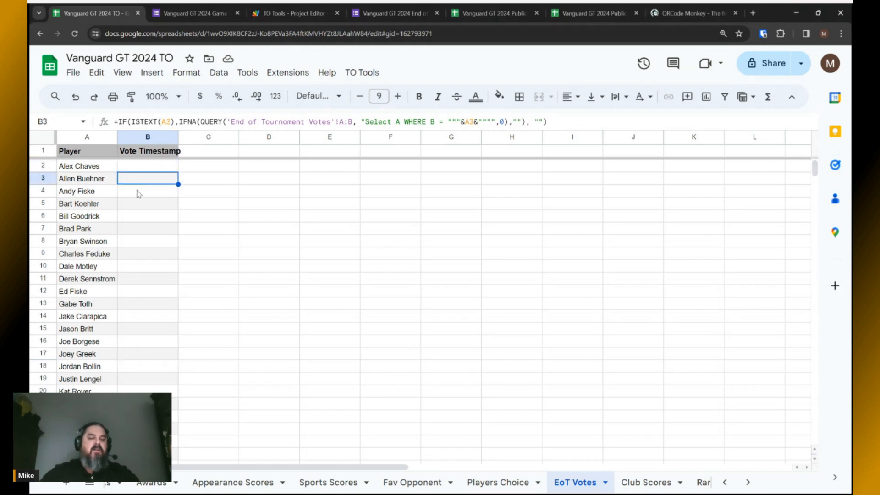
left_click(136, 191)
left_click(137, 203)
left_click(136, 217)
left_click(138, 229)
left_click(140, 242)
left_click(140, 253)
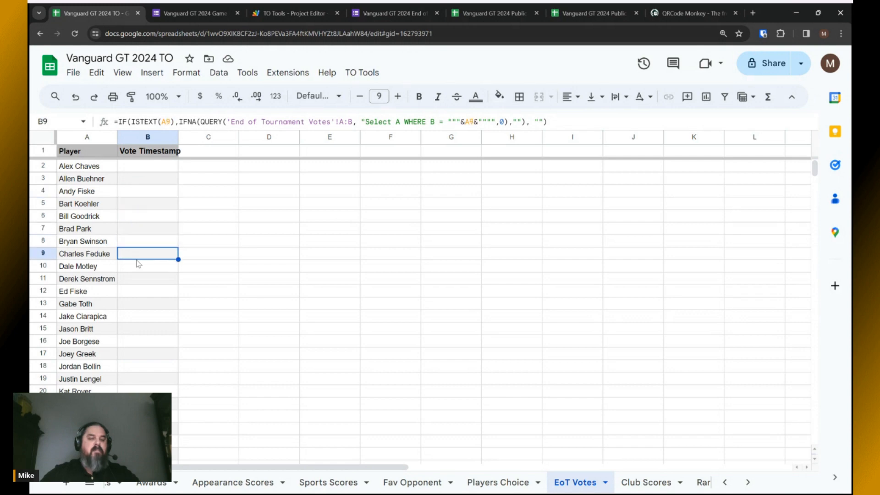
left_click(142, 266)
left_click(145, 279)
left_click(147, 296)
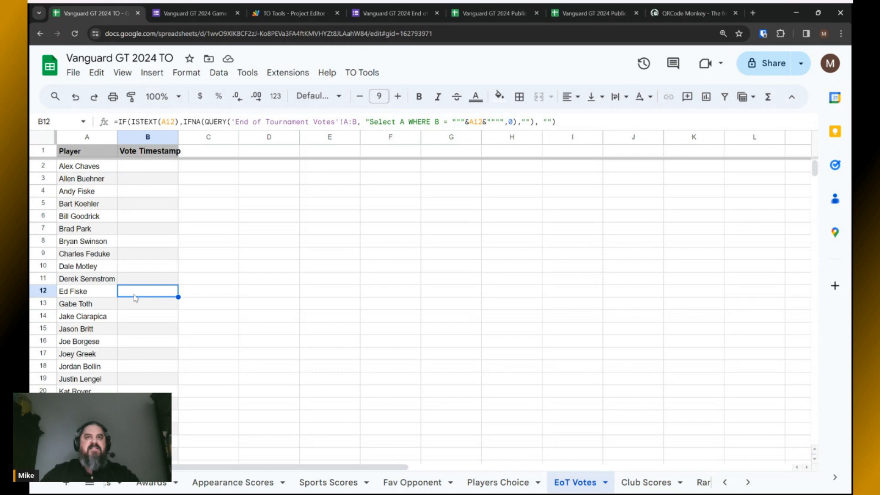
Move on to the Club Scores sheet with its club and member tallies.
key("alt+Tab")
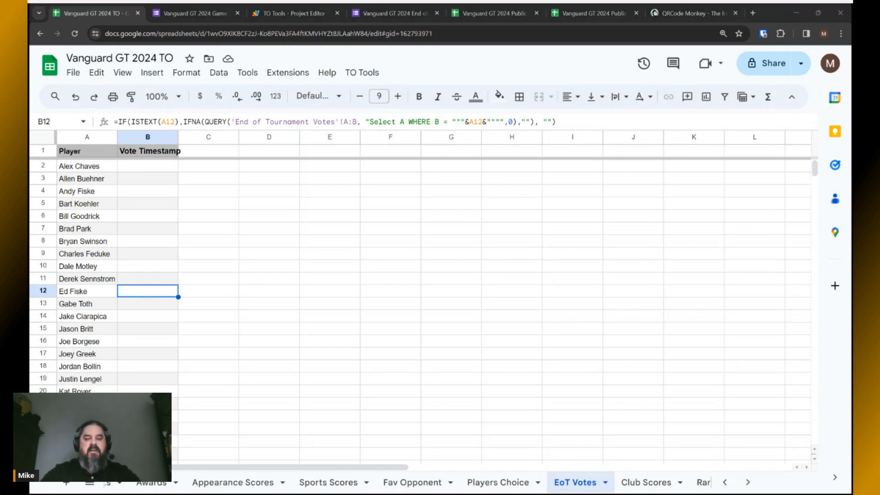
key("alt+Tab")
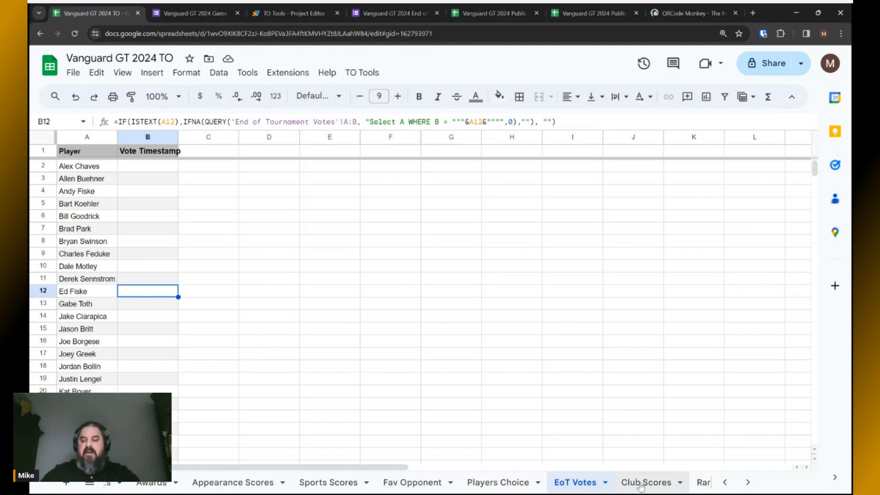
scroll(639, 486, "down", 2)
scroll(641, 486, "down", 2)
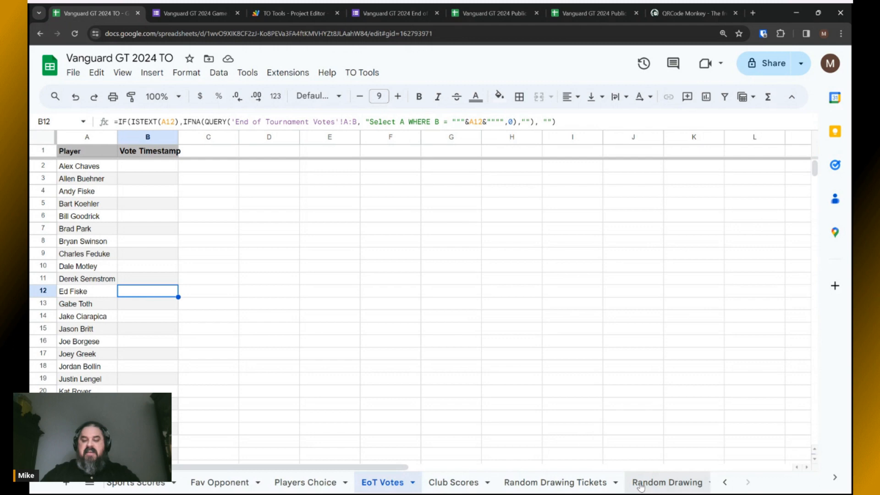
left_click(462, 482)
key("alt+Tab")
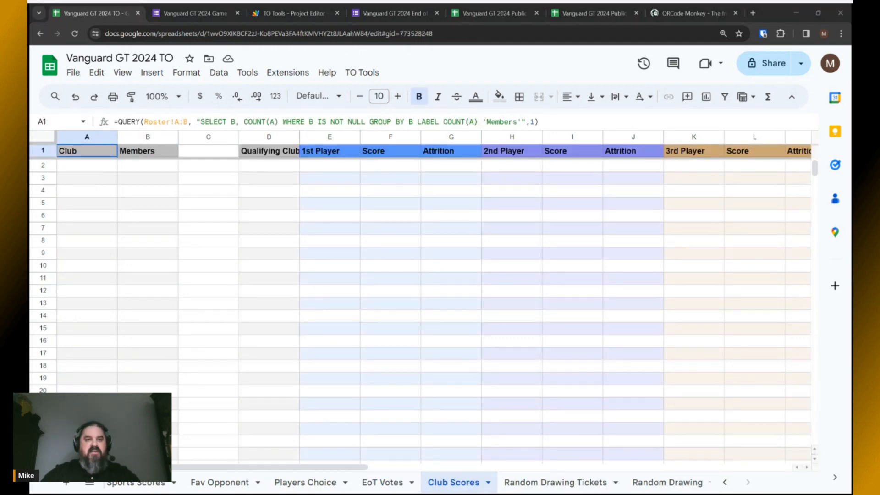
key("alt+Tab")
Look over the Random Drawing Tickets and Random Drawing sheets and the TO Tools menu.
left_click(552, 483)
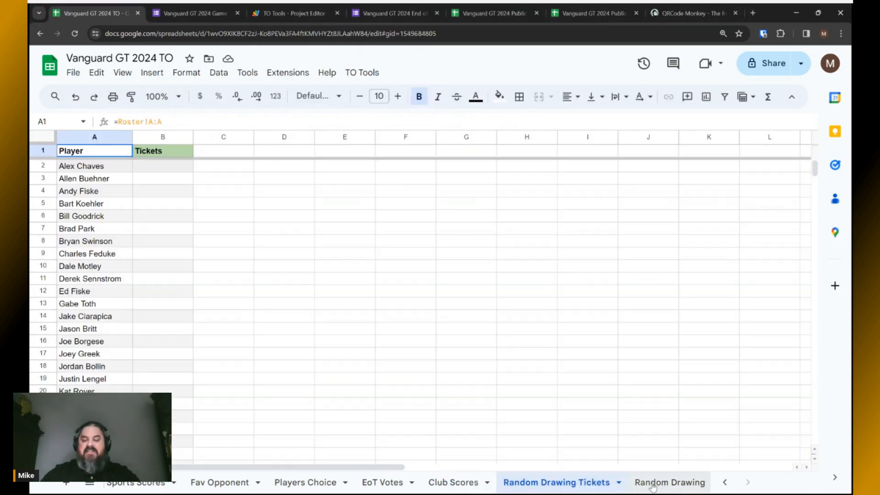
left_click(654, 486)
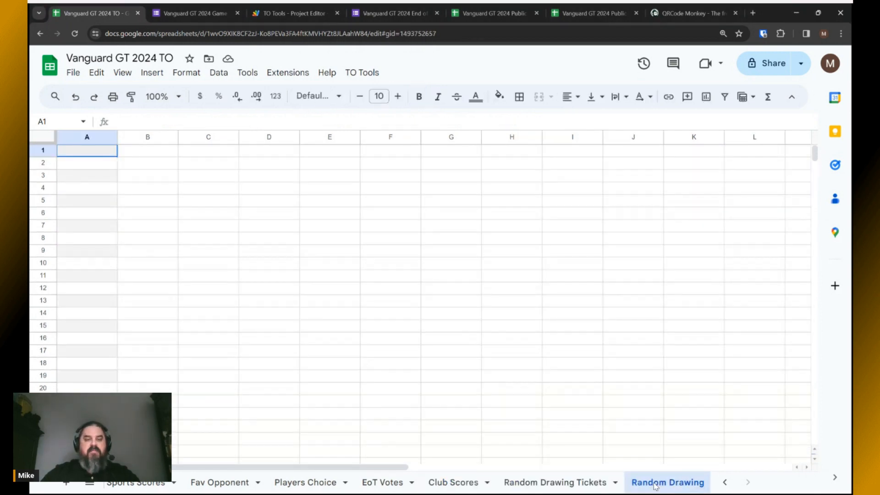
left_click(557, 483)
left_click(366, 72)
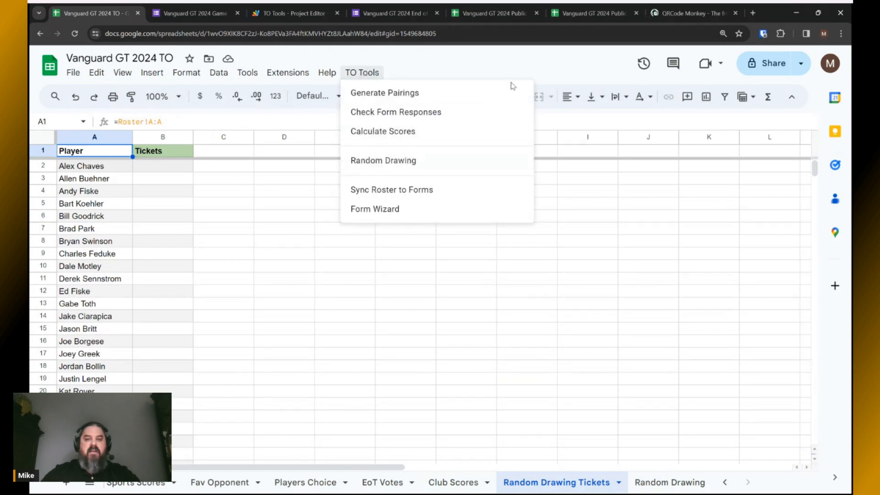
left_click(537, 72)
On the Random Drawing sheet, run TO Tools > Random Drawing for 1 name.
left_click(668, 482)
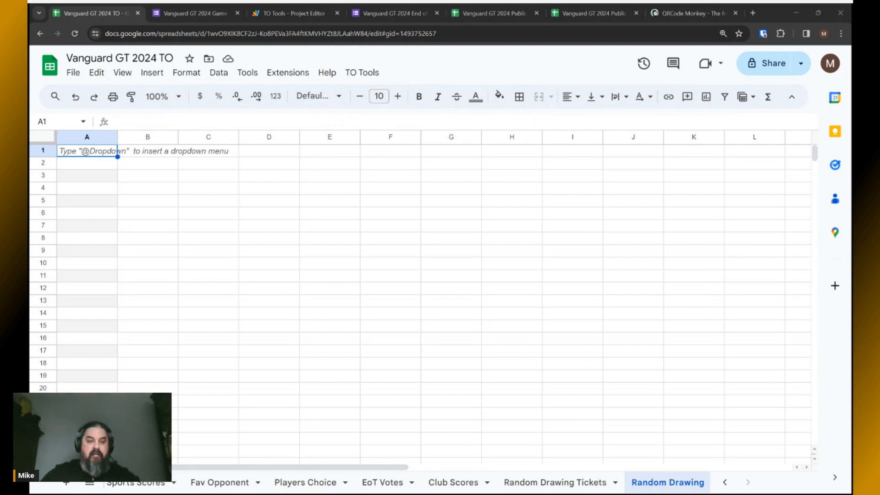
left_click(366, 74)
left_click(371, 160)
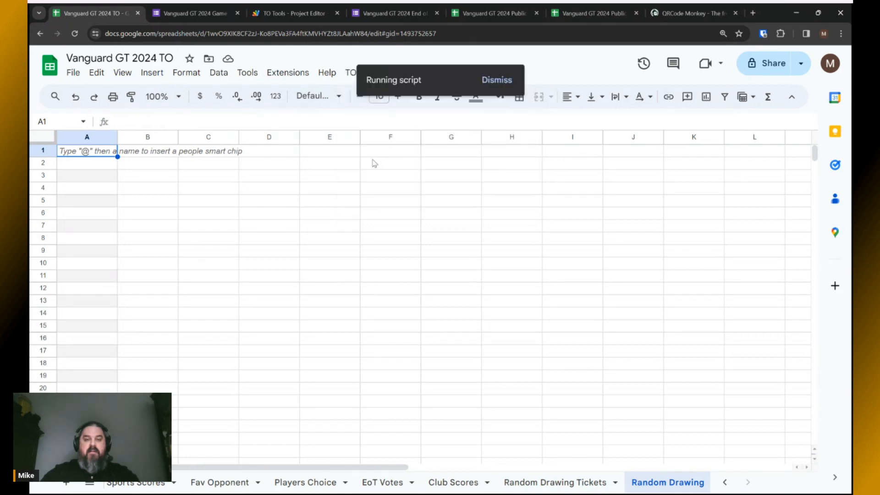
type("1")
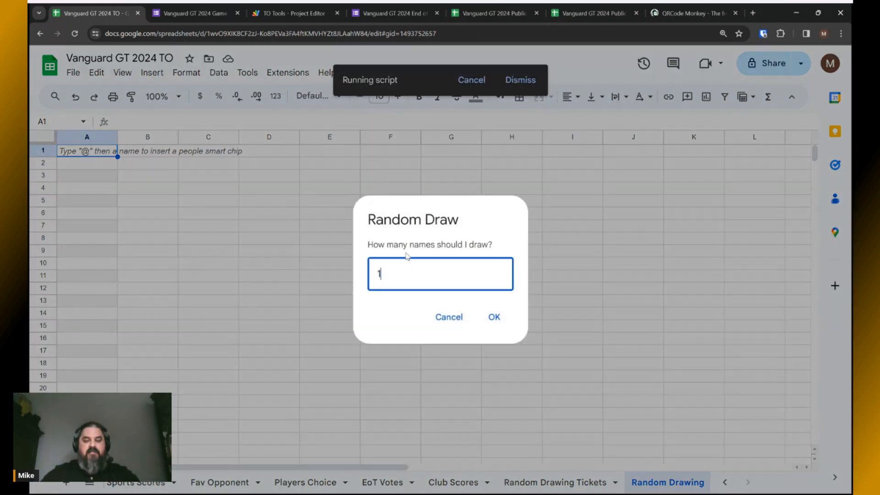
left_click(493, 317)
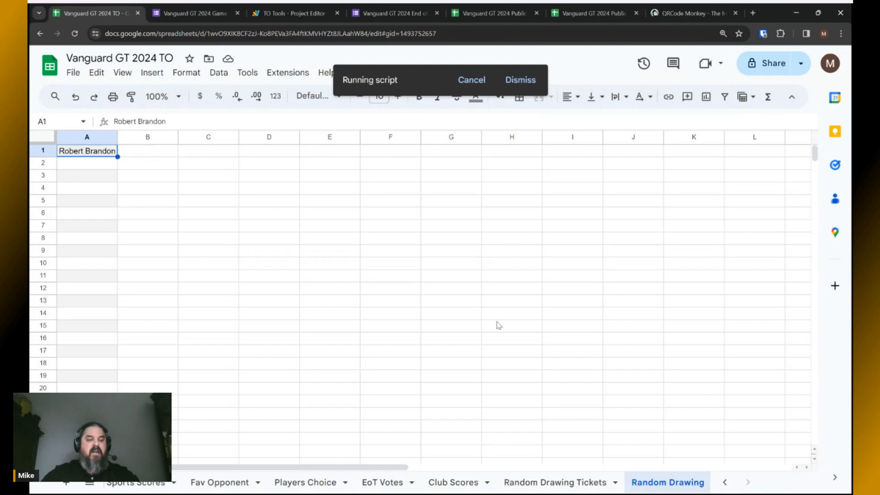
key("alt+Tab")
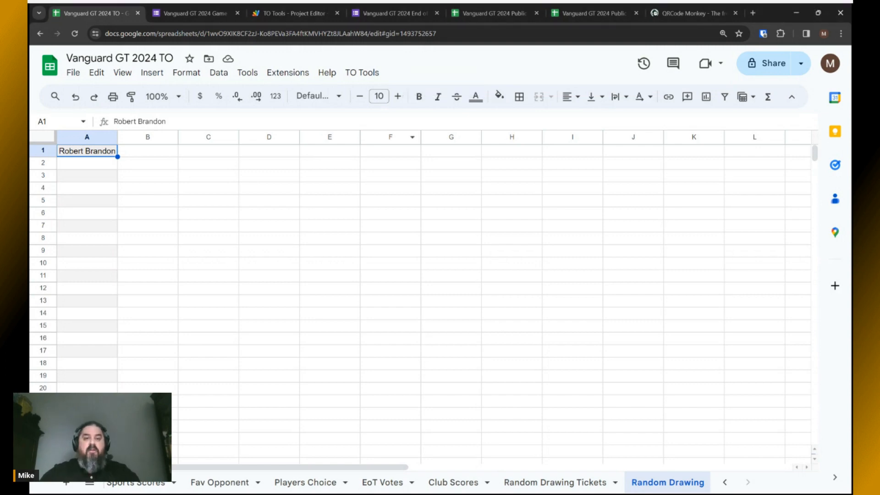
Rerun TO Tools > Random Drawing for 32 names, filling column A.
left_click(362, 73)
left_click(375, 161)
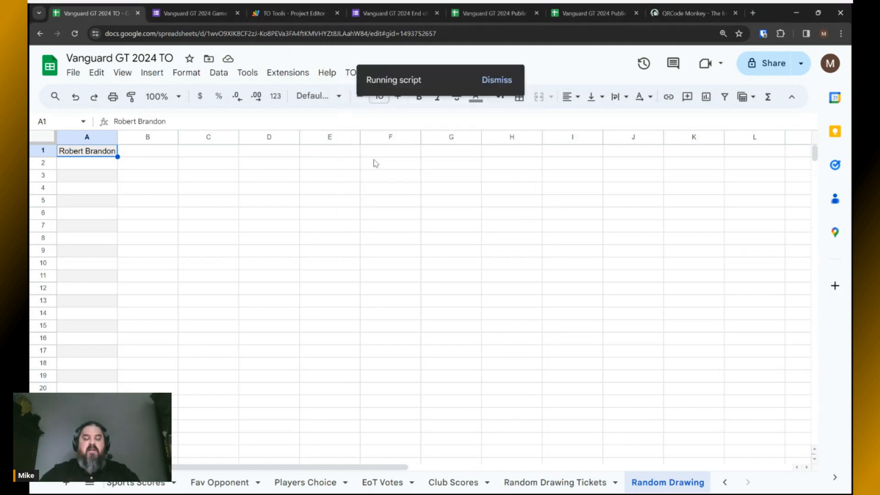
type("32")
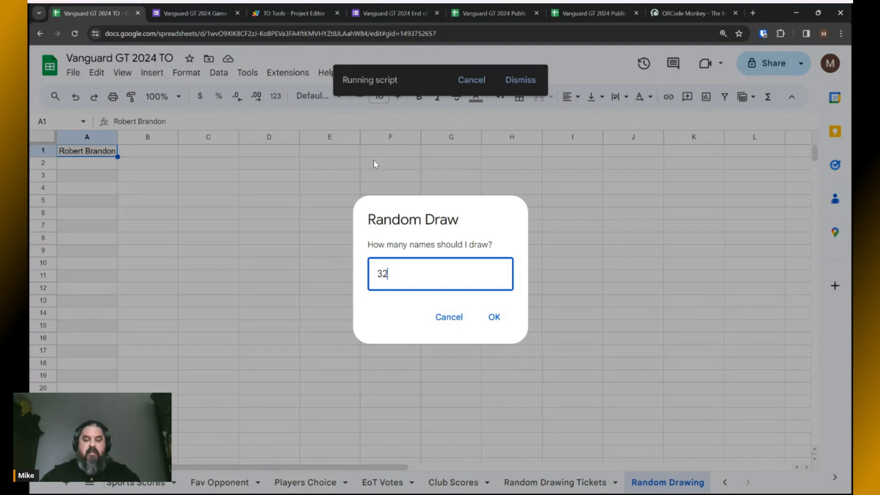
left_click(502, 319)
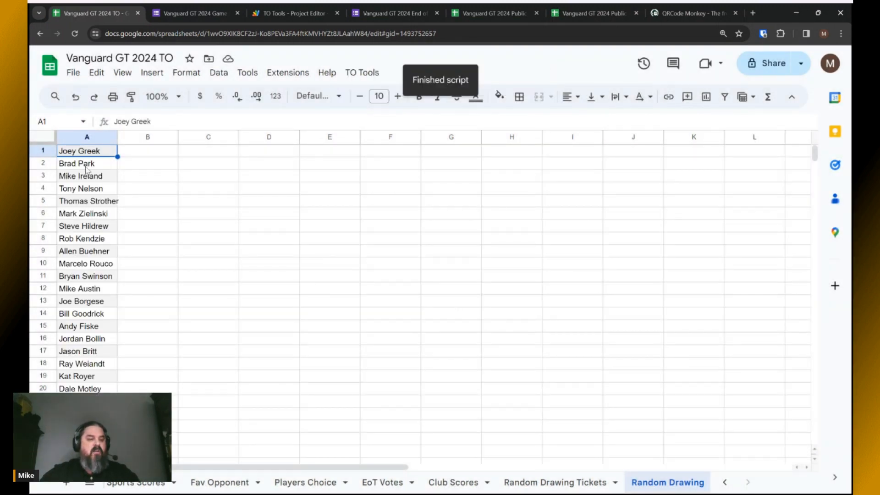
scroll(86, 169, "down", 4)
scroll(133, 206, "up", 4)
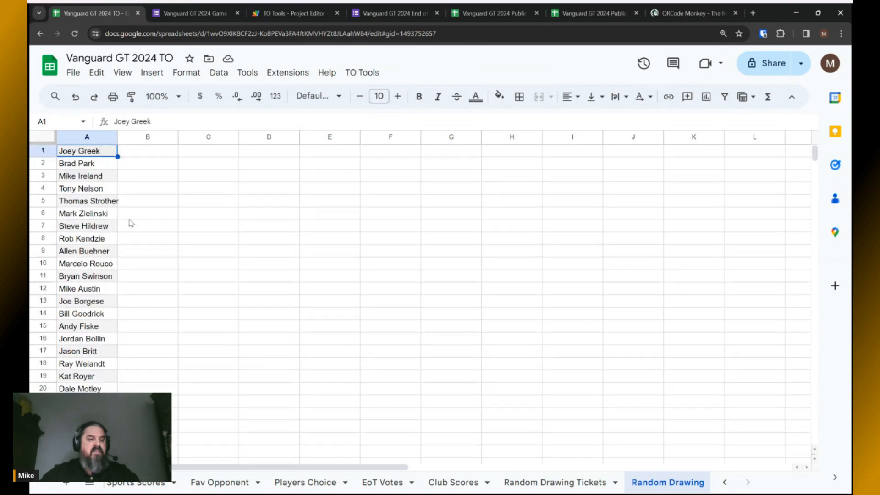
Switch to the Random Drawing Tickets sheet.
key("alt+Tab")
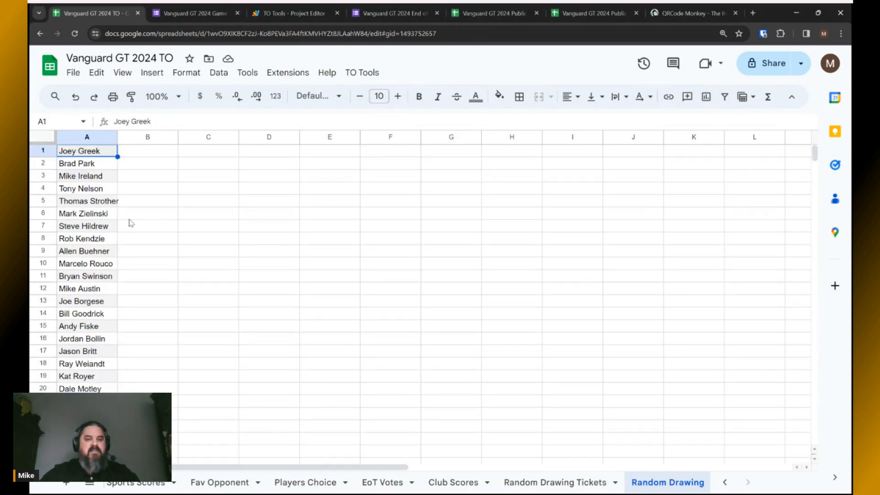
left_click(543, 482)
key("alt+Tab")
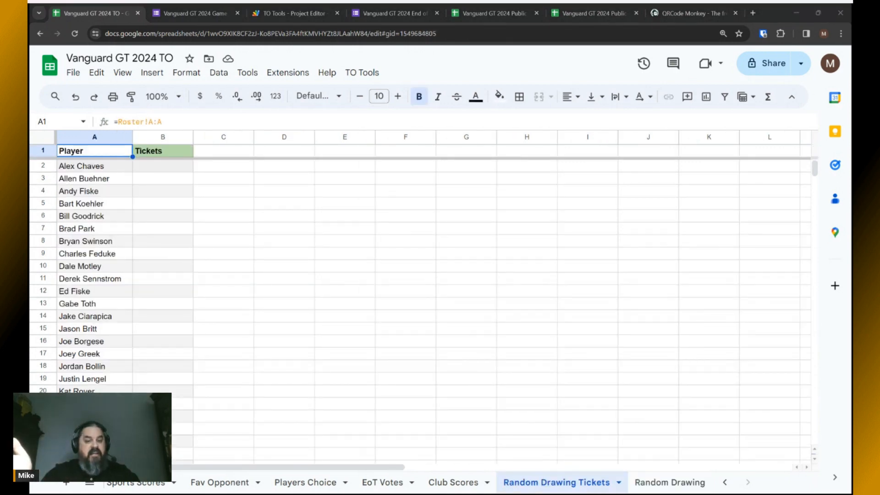
Give the first four players 10, 12, 13 and 14 tickets in B2:B5.
key("alt+Tab")
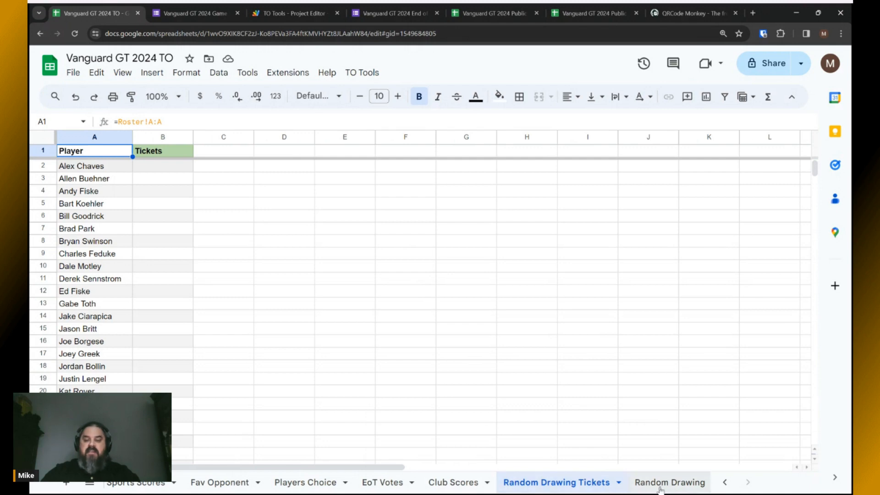
scroll(140, 291, "down", 6)
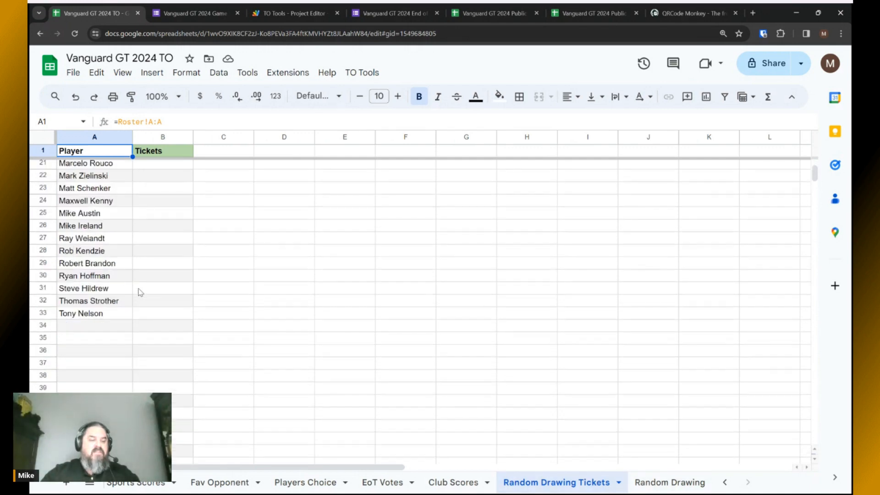
scroll(140, 291, "up", 6)
left_click(156, 166)
key("alt+Tab")
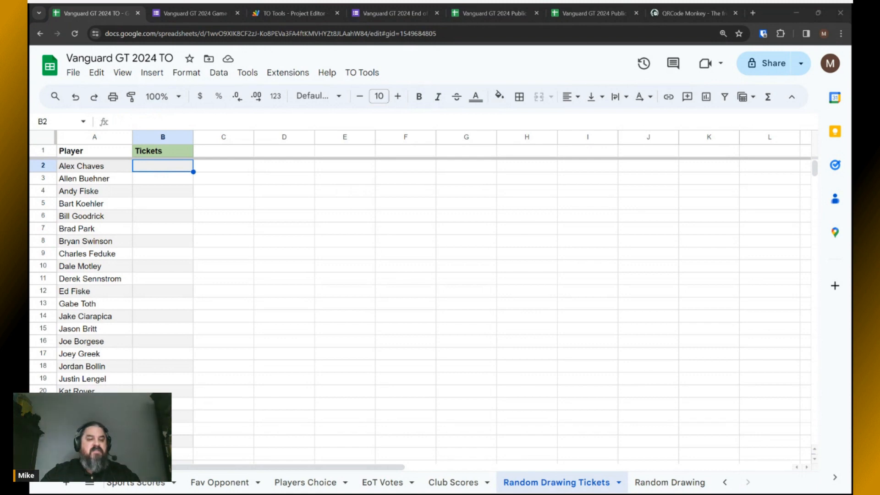
key("alt+Tab")
type("10")
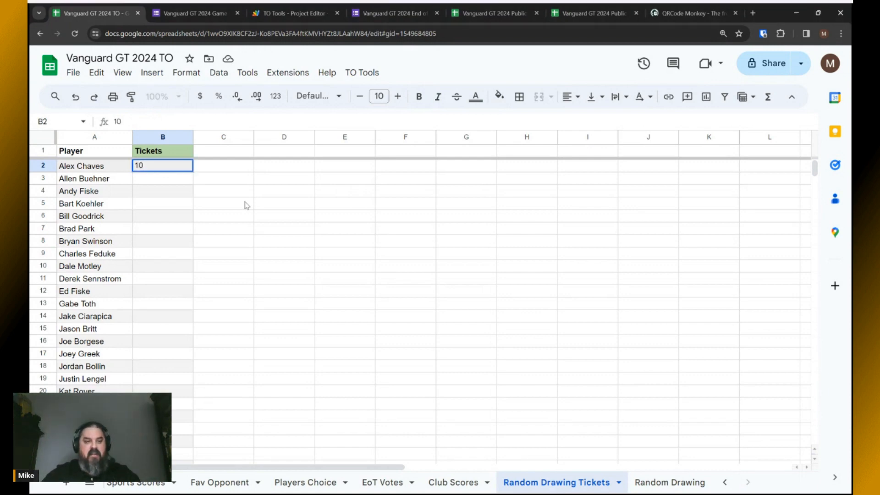
key("Return")
type("12")
key("Return")
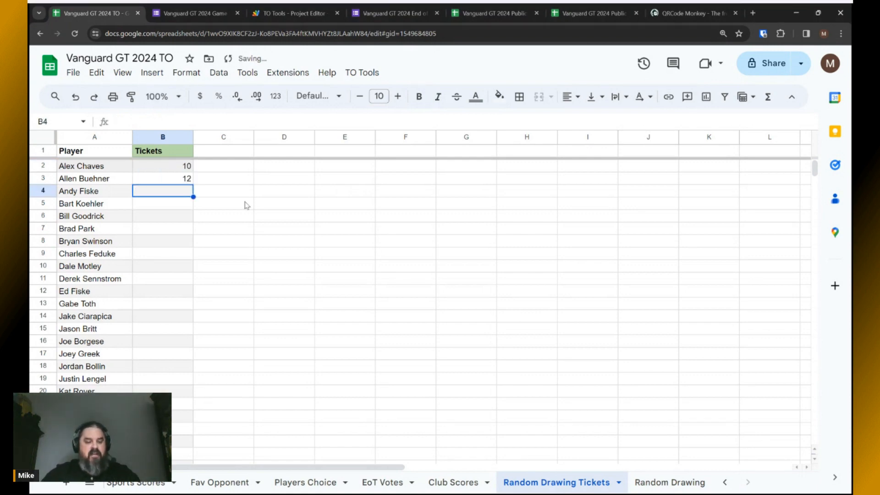
type("13")
key("Return")
type("14")
key("Return")
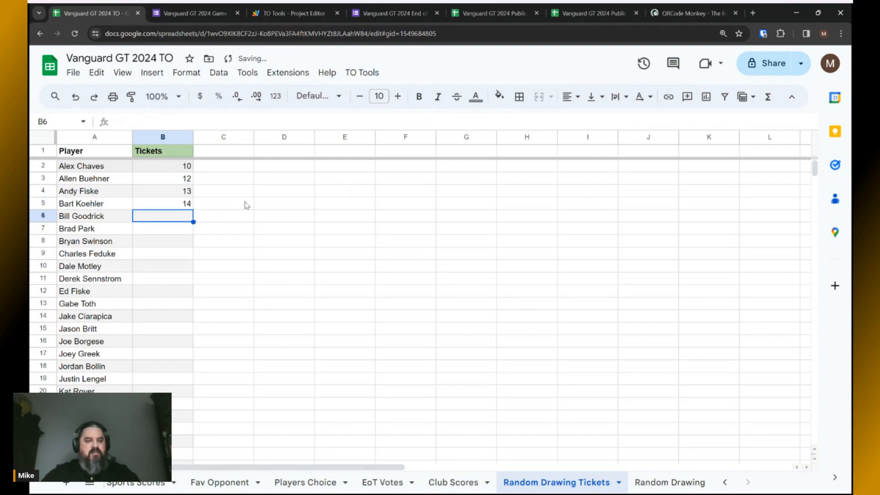
Return the selection to the first player's Tickets cell and review the list.
key("Right")
key("Up")
key("Left")
key("Up")
key("Up")
key("Up")
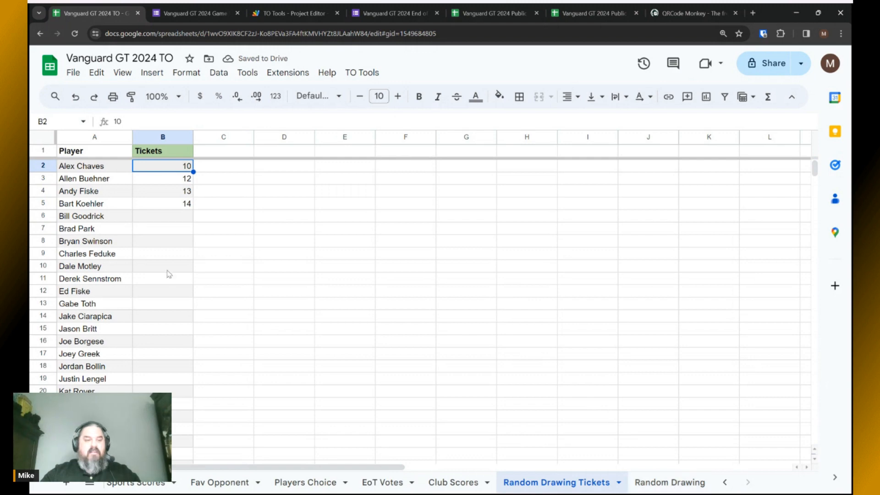
scroll(165, 265, "down", 5)
scroll(166, 264, "up", 5)
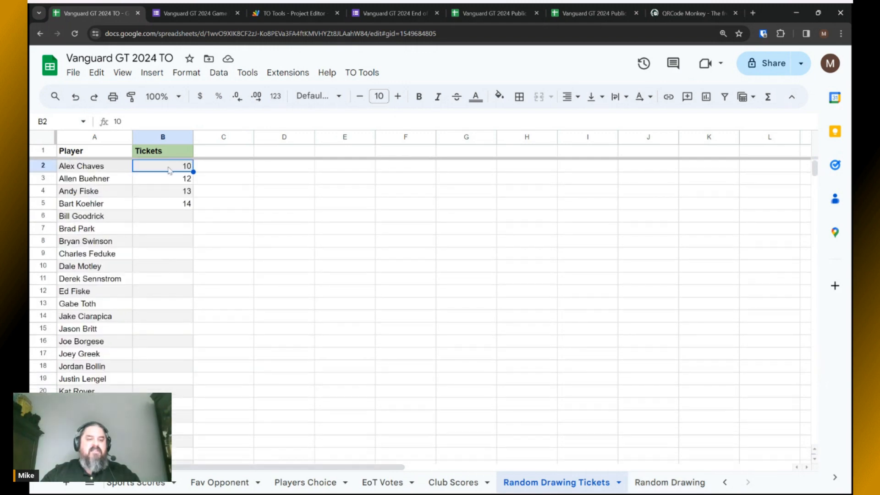
Run the weighted Random Drawing for four names, allowing the same name to be redrawn.
left_click(669, 482)
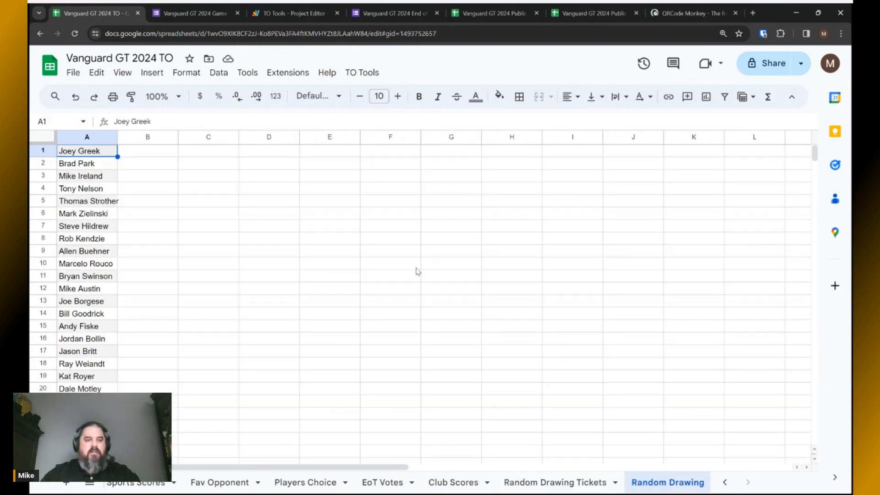
left_click(361, 72)
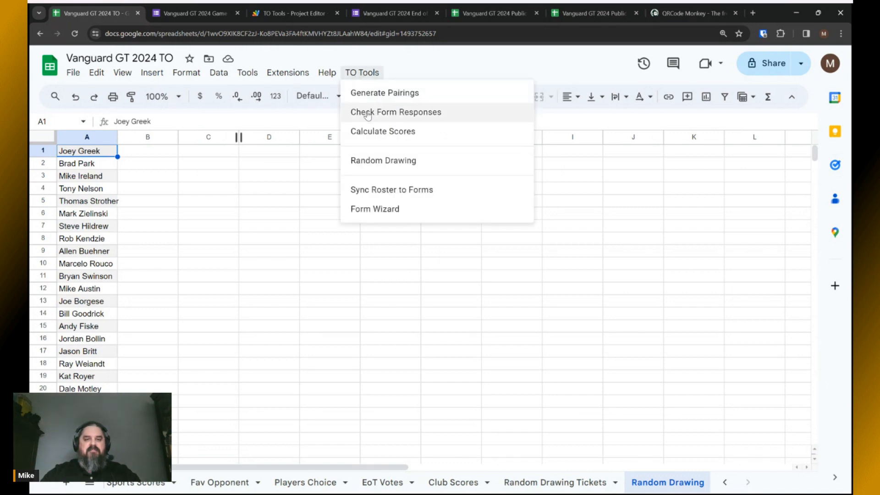
left_click(376, 161)
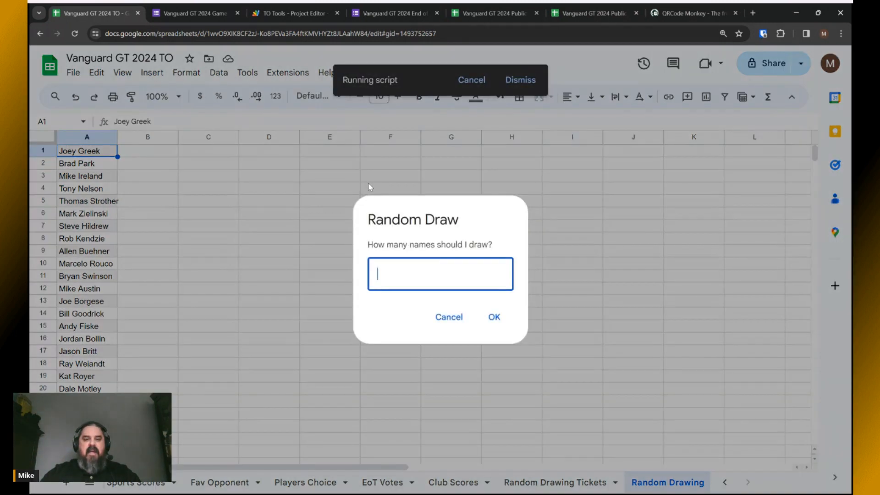
key("alt+Tab")
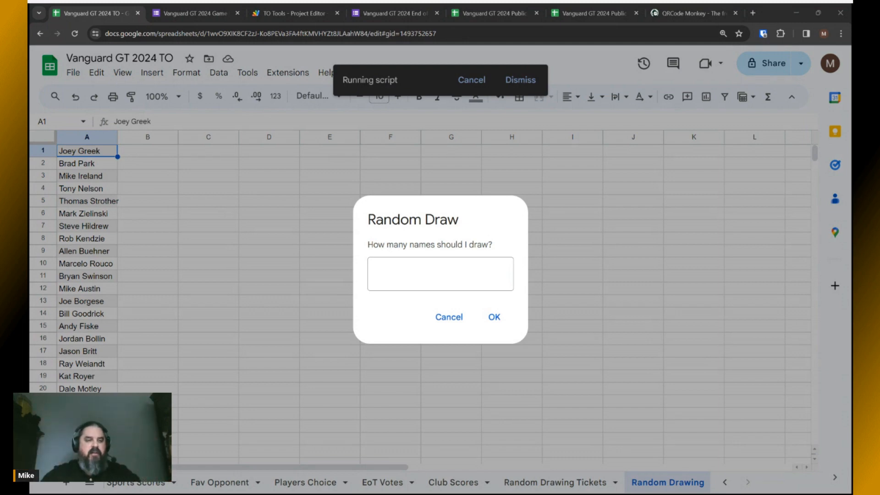
left_click(370, 184)
left_click(411, 270)
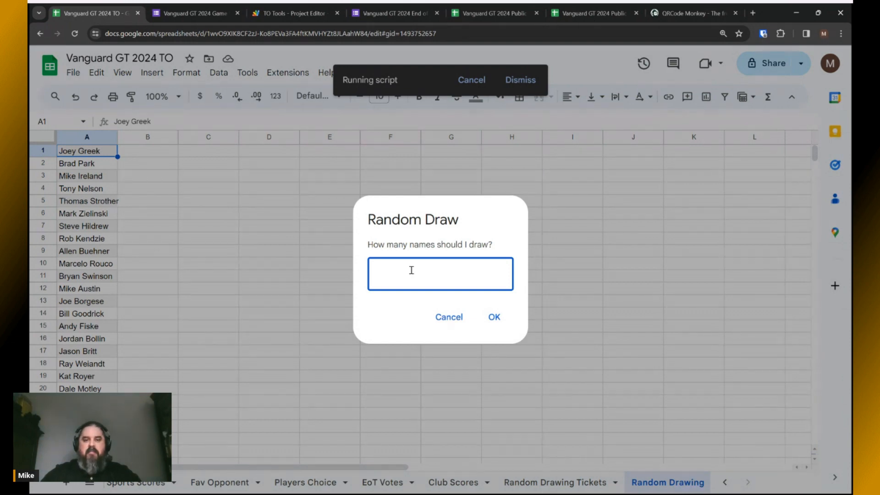
left_click(495, 318)
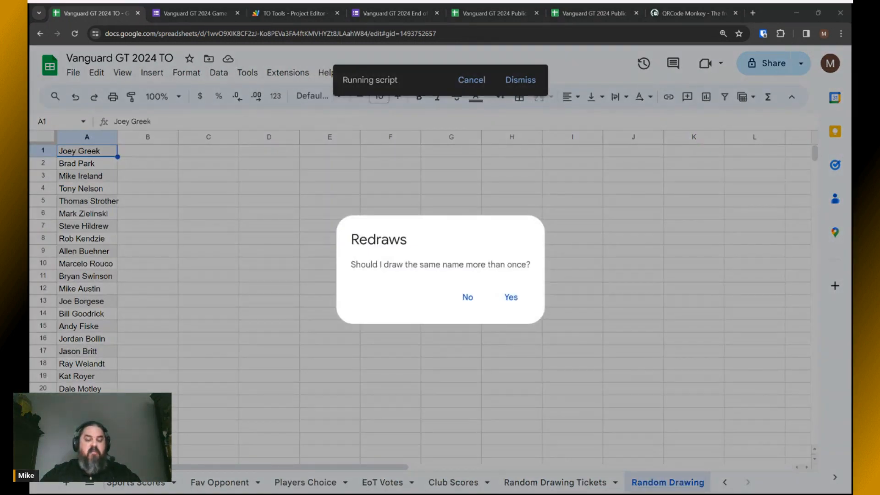
left_click(497, 322)
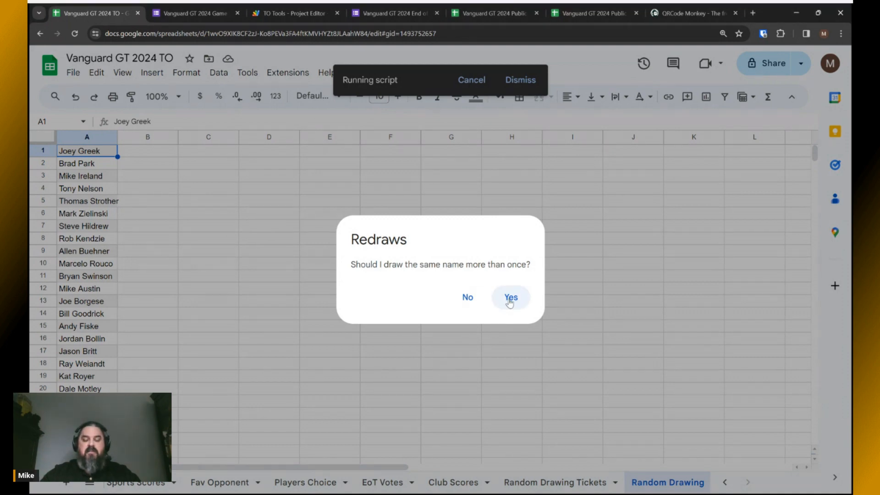
left_click(510, 300)
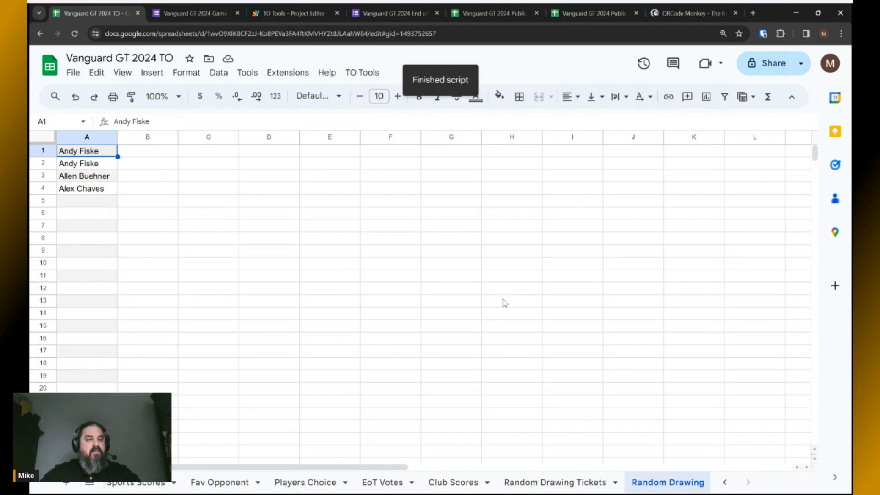
Check the drawn names and the reduced ticket counts 9, 11, 11 and 14.
left_click(84, 165)
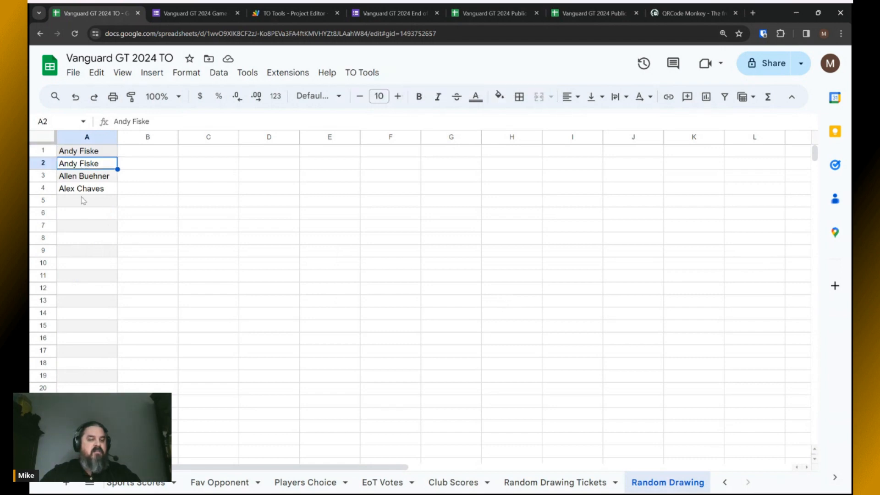
left_click(85, 178)
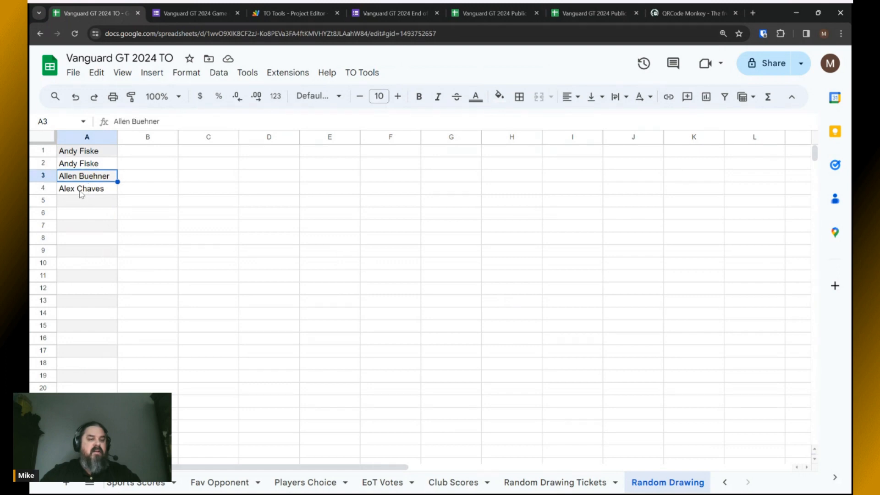
left_click(81, 194)
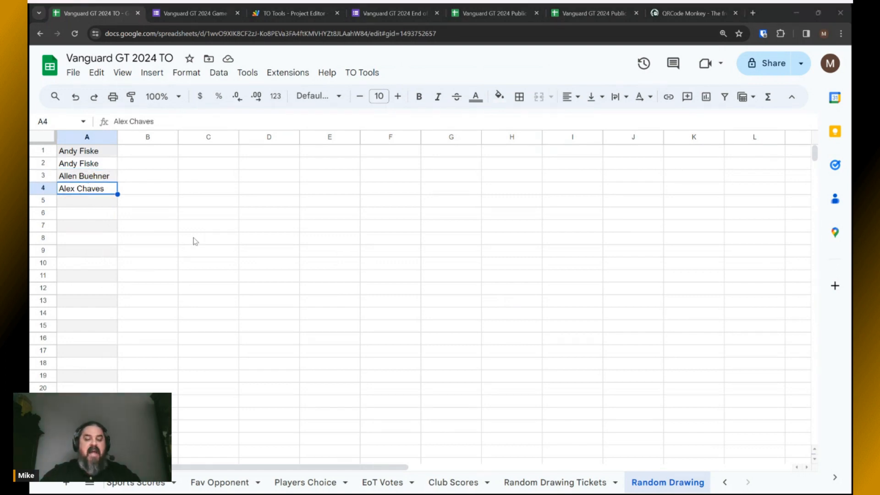
left_click(549, 483)
left_click(160, 179)
left_click(159, 195)
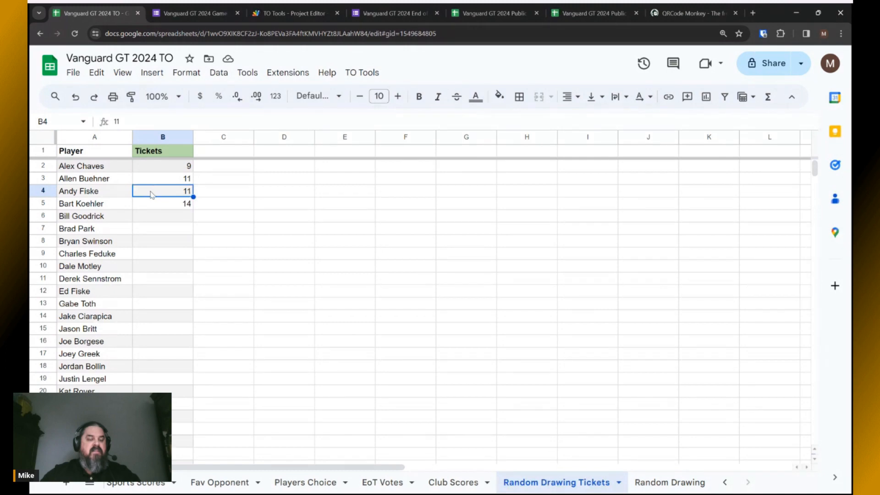
left_click(148, 170)
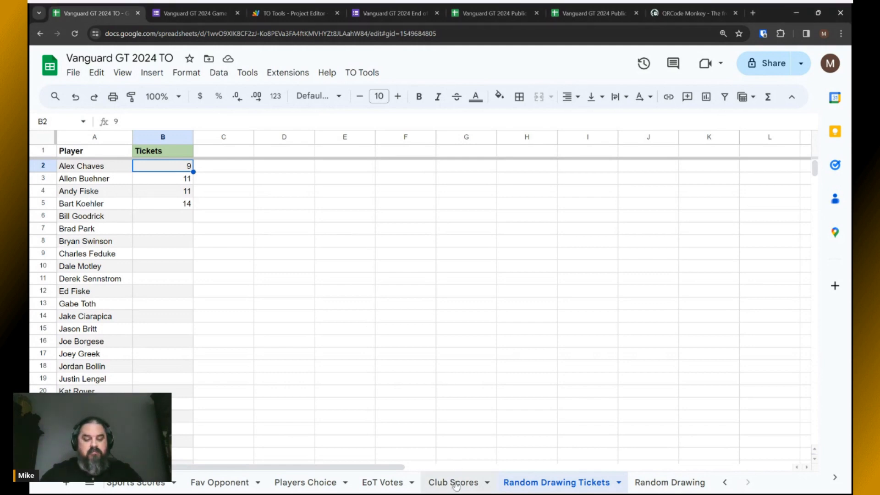
scroll(454, 482, "up", 5)
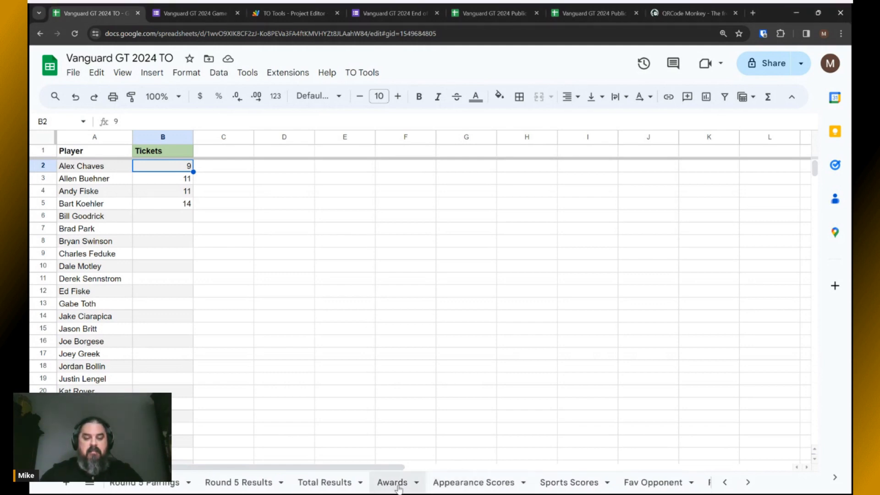
Check the TO Total Results and Awards sheets, then reload the public results page.
left_click(336, 483)
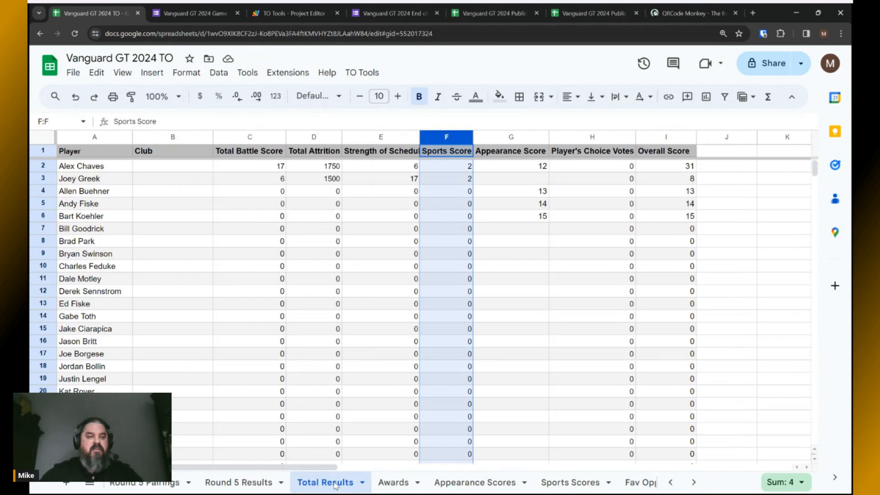
left_click(390, 484)
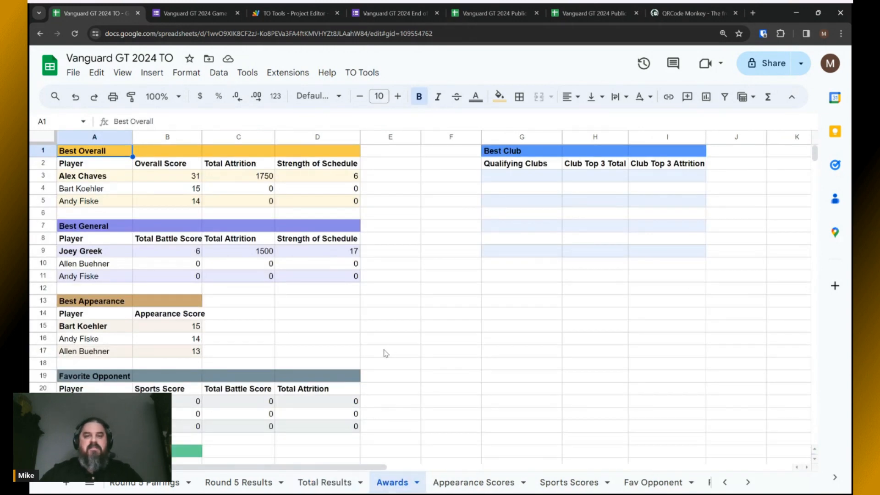
left_click(574, 16)
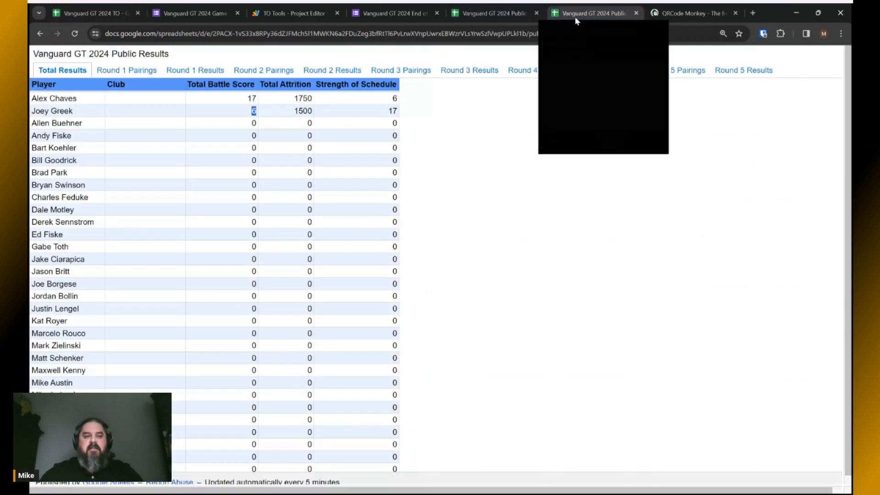
left_click(75, 34)
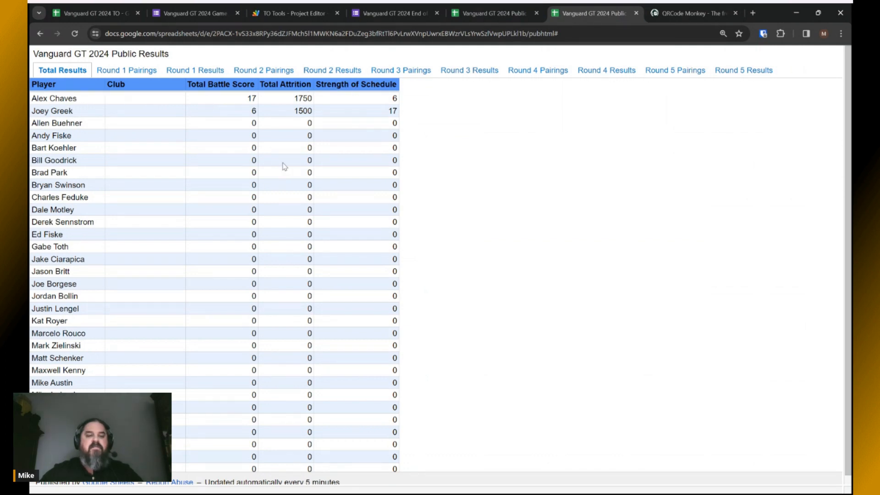
Compare the TO Total Results sheet, then return to the public results spreadsheet.
key("alt+Tab")
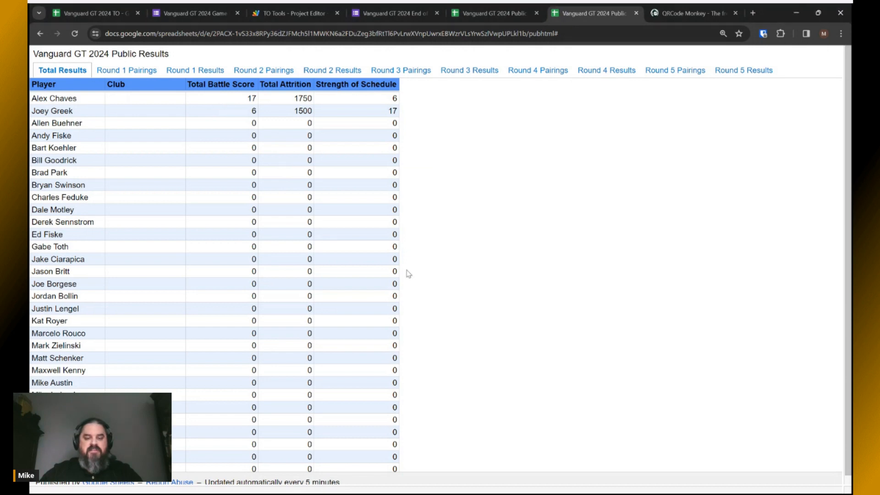
left_click(105, 14)
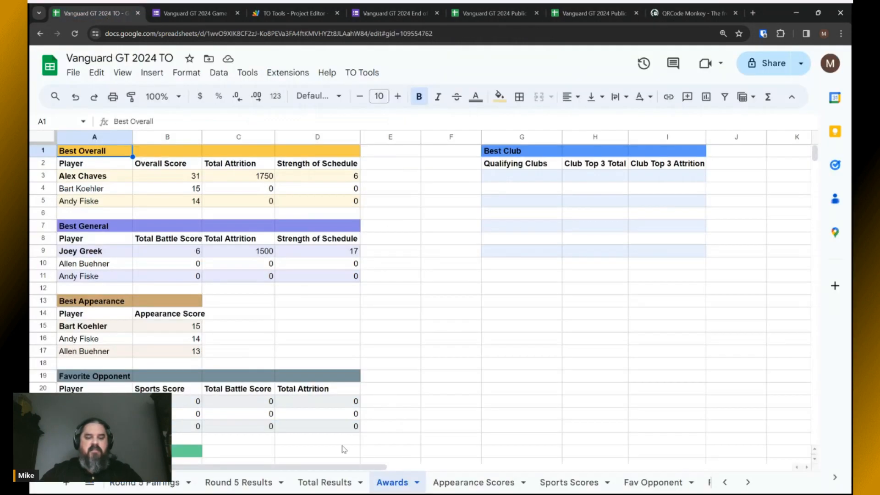
left_click(325, 482)
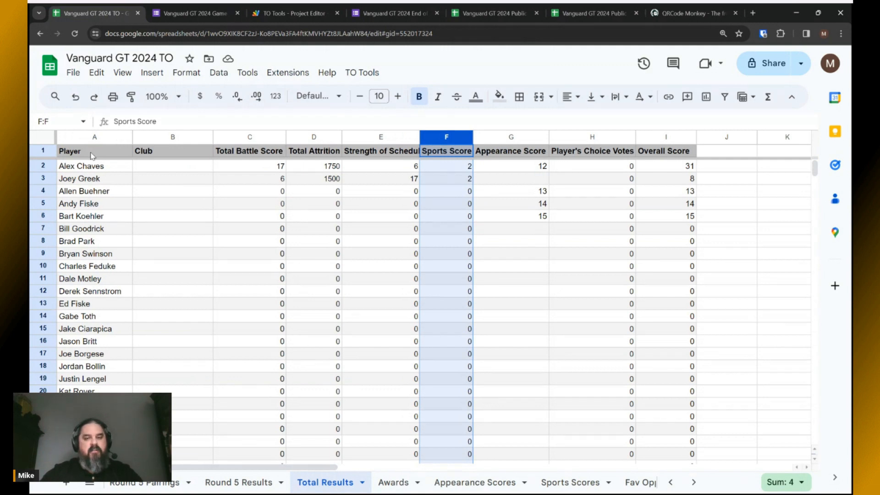
key("alt+Tab")
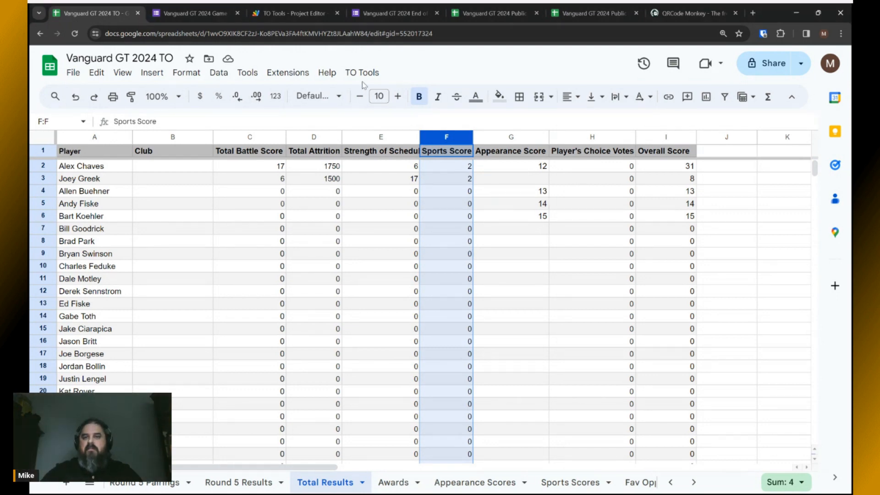
left_click(503, 17)
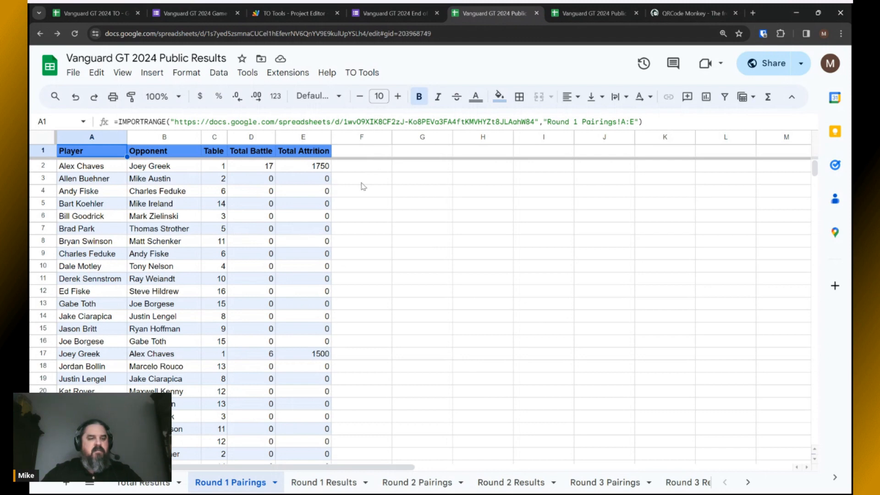
Open the public Total Results A1 formula and confirm Overall Score is column I in the TO sheet.
left_click(131, 484)
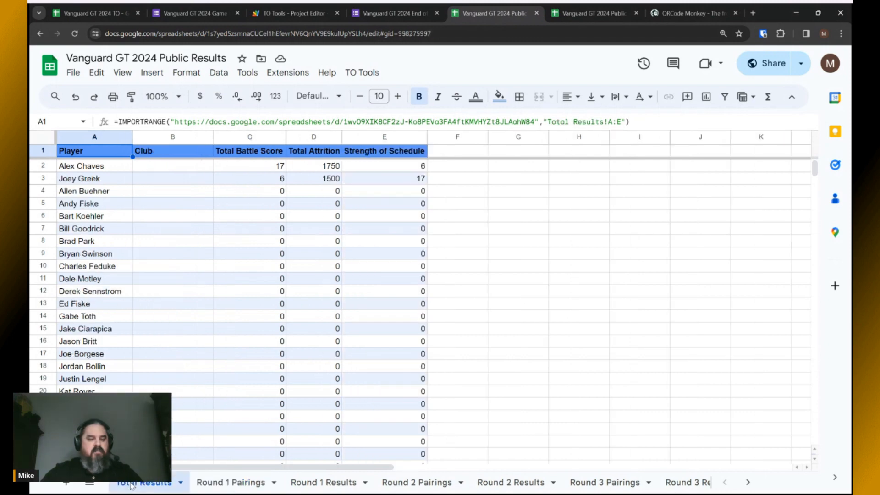
left_click(620, 122)
key("alt+Tab")
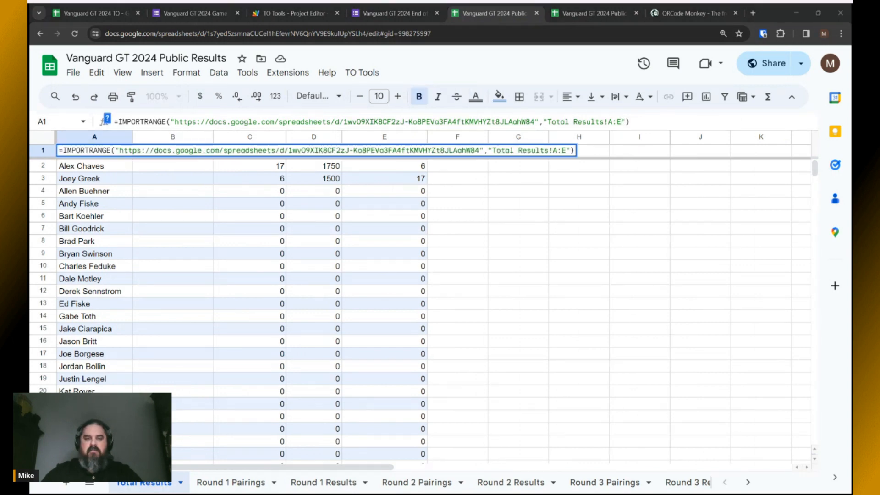
key("alt+Tab")
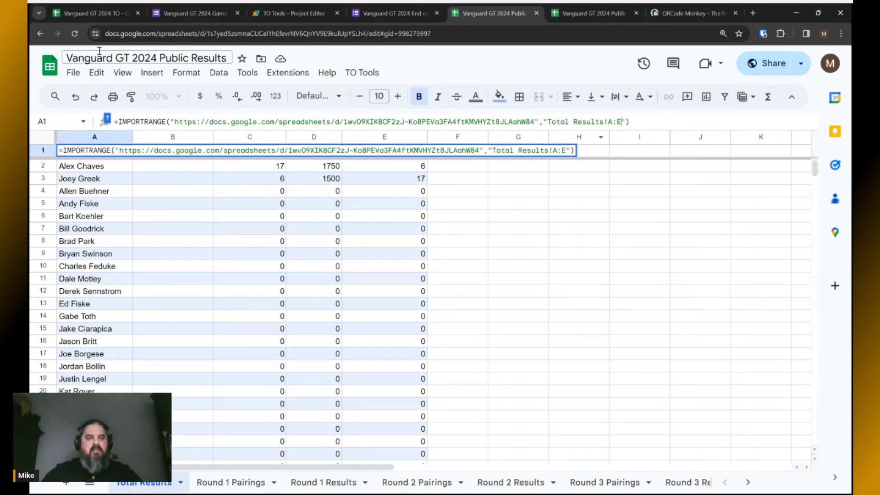
left_click(101, 16)
left_click(657, 140)
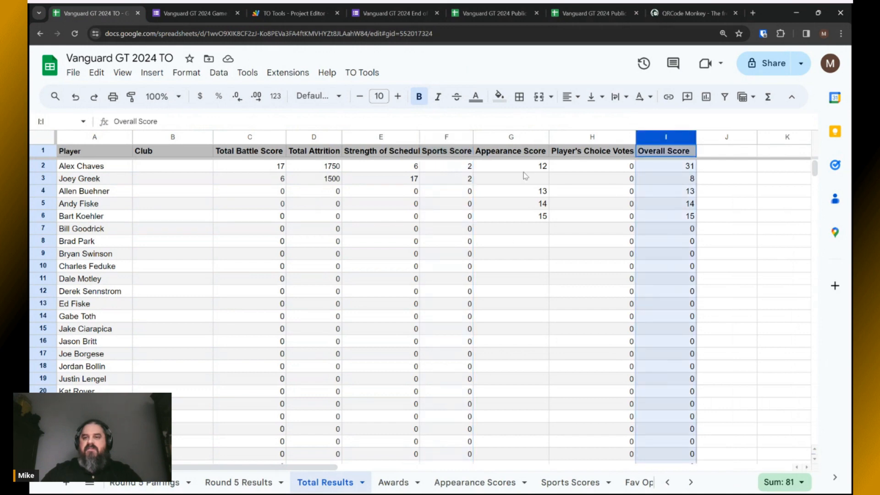
left_click(481, 14)
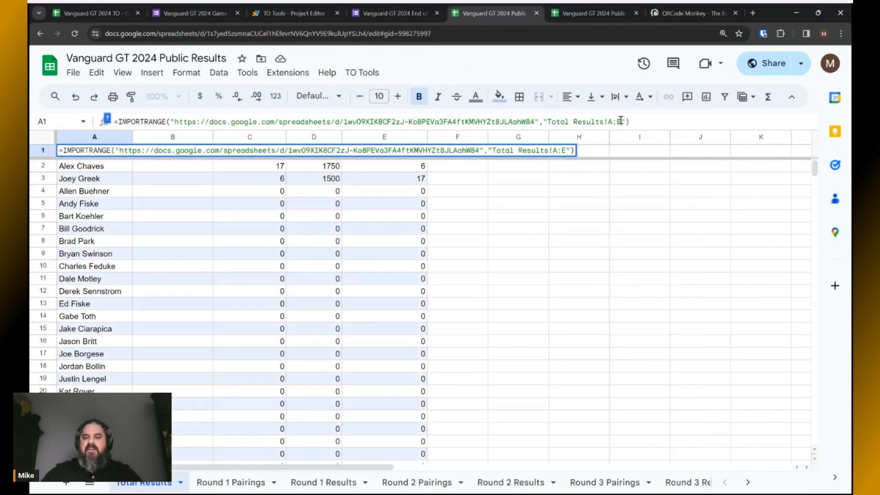
Change the IMPORTRANGE range from A:E to A:I and widen the Appearance Score column.
key("BackSpace")
type("I")
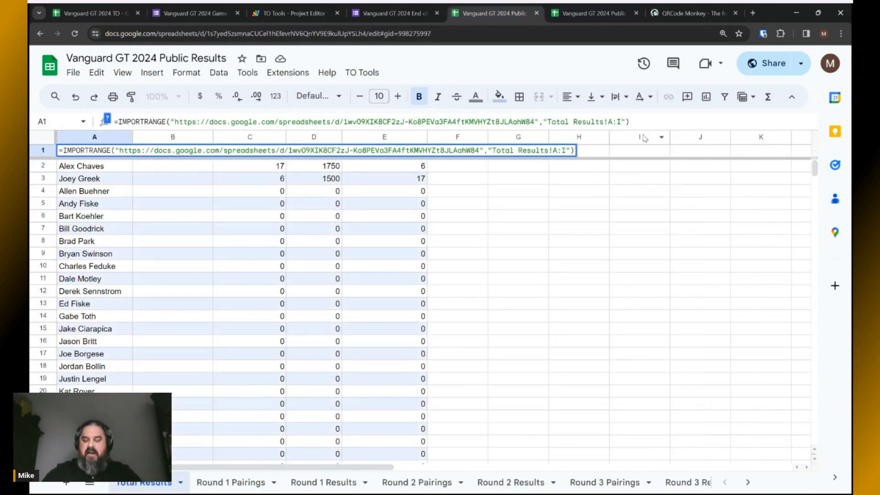
key("Return")
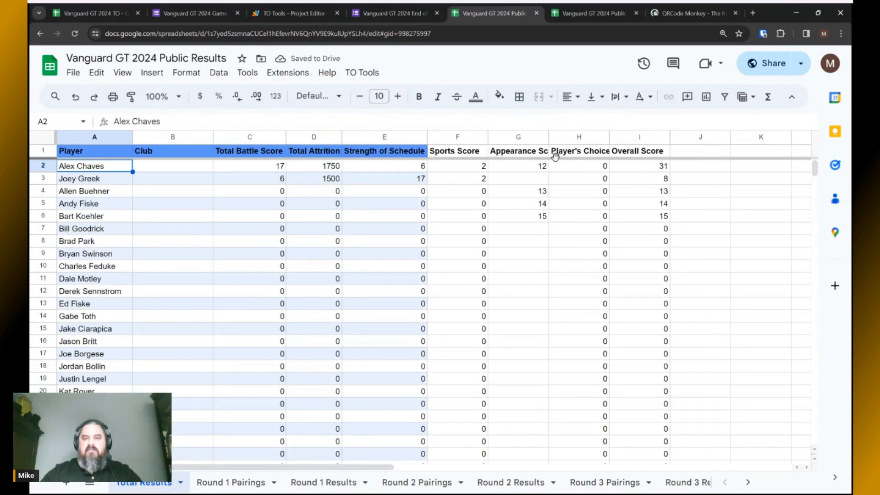
left_click_drag(548, 137, 564, 138)
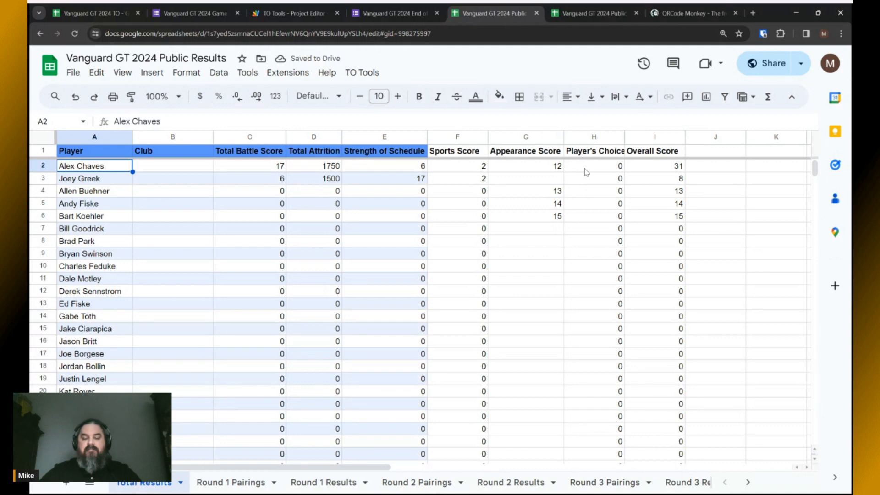
left_click_drag(463, 153, 630, 314)
Give columns F–I (F1:I33) the blue default alternating colours, then select A1 to view its import formula.
left_click(186, 72)
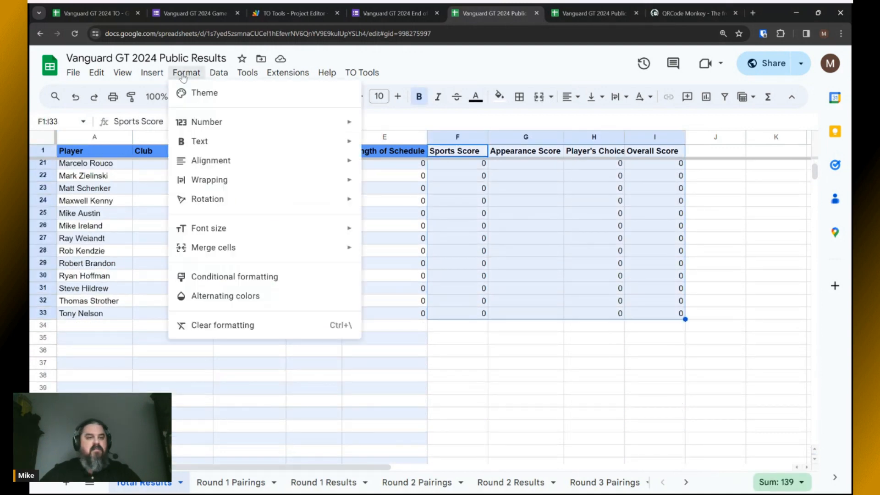
left_click(197, 296)
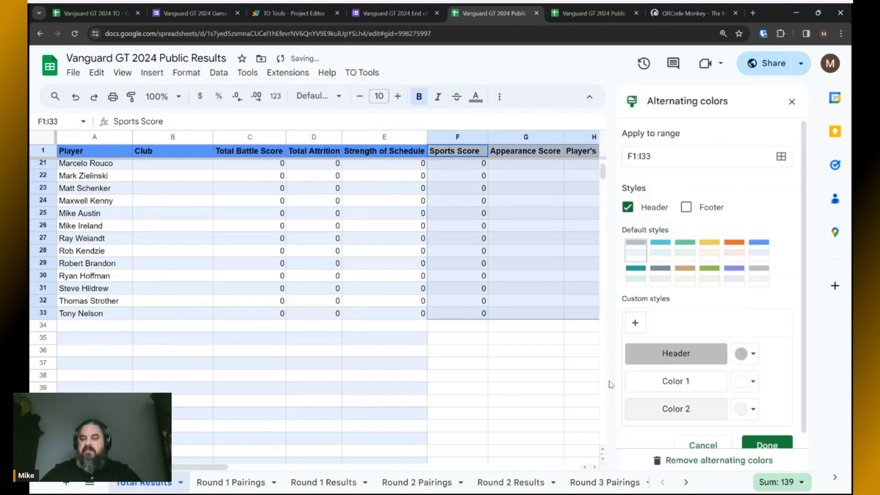
left_click(755, 252)
left_click(766, 444)
scroll(587, 385, "up", 1)
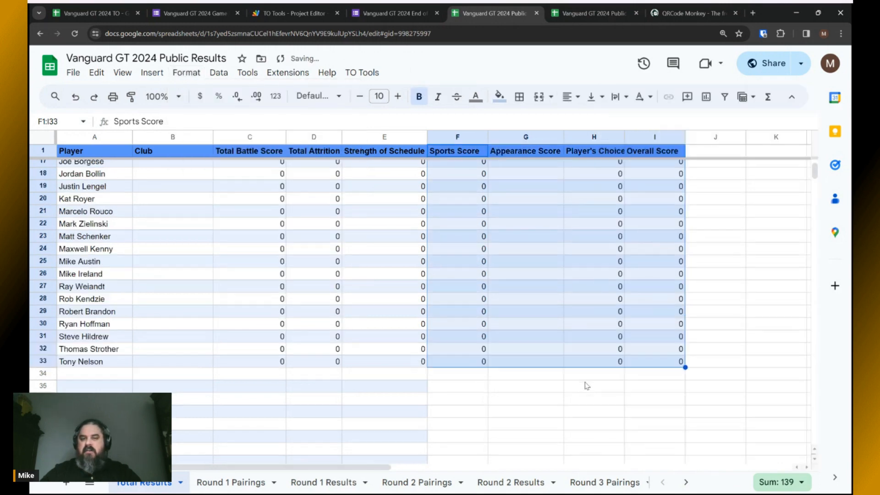
scroll(587, 385, "up", 5)
left_click(720, 169)
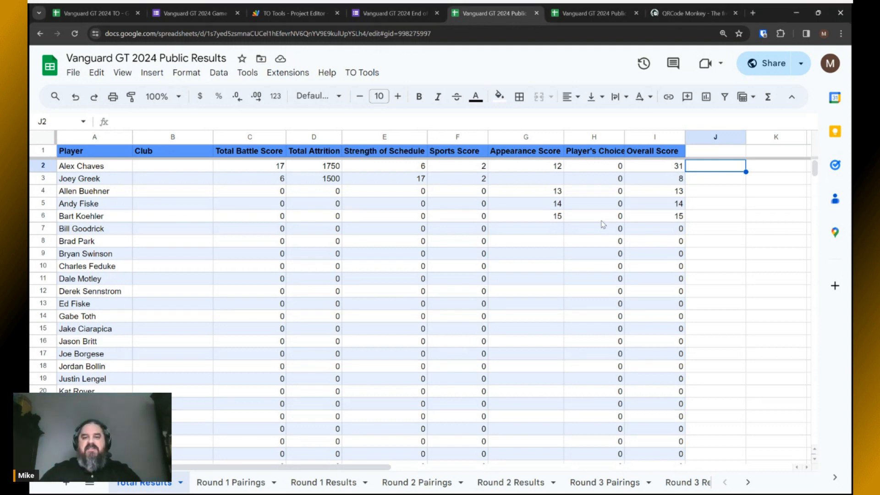
left_click(93, 154)
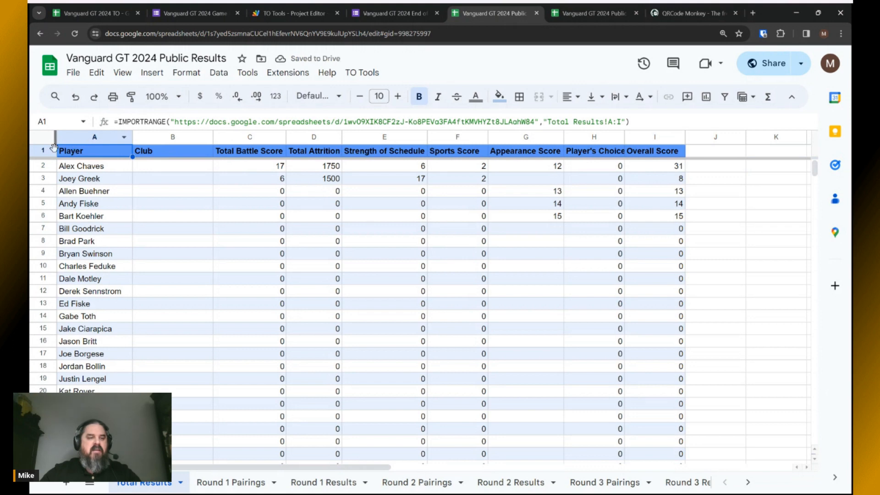
Change A1's IMPORTRANGE range end from I back to E so only columns A–E import.
left_click(620, 122)
key("BackSpace")
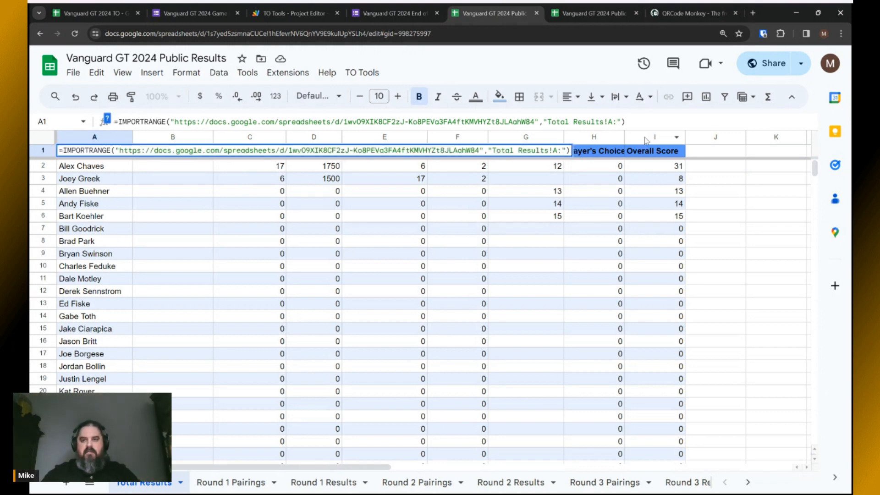
type("E")
key("Return")
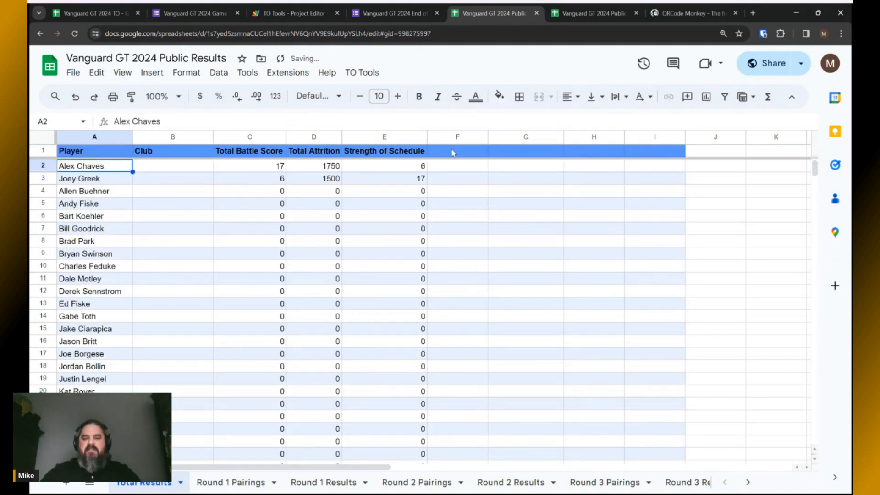
Select the now-empty columns F–I and cancel out of the Alternating colors panel, leaving them unformatted.
left_click_drag(457, 137, 640, 141)
left_click(186, 73)
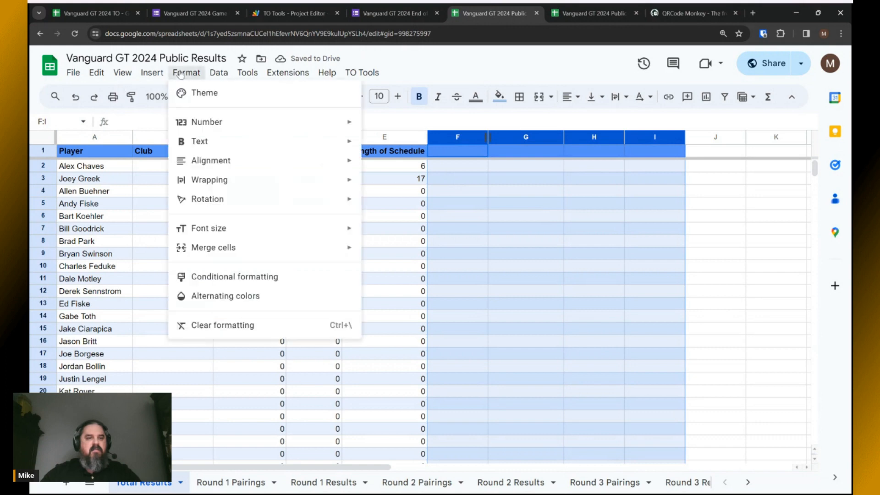
left_click(206, 296)
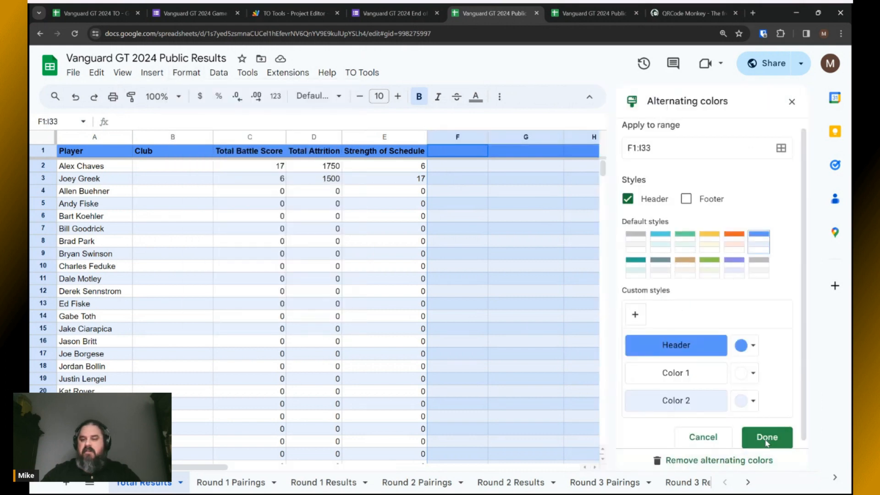
left_click(703, 436)
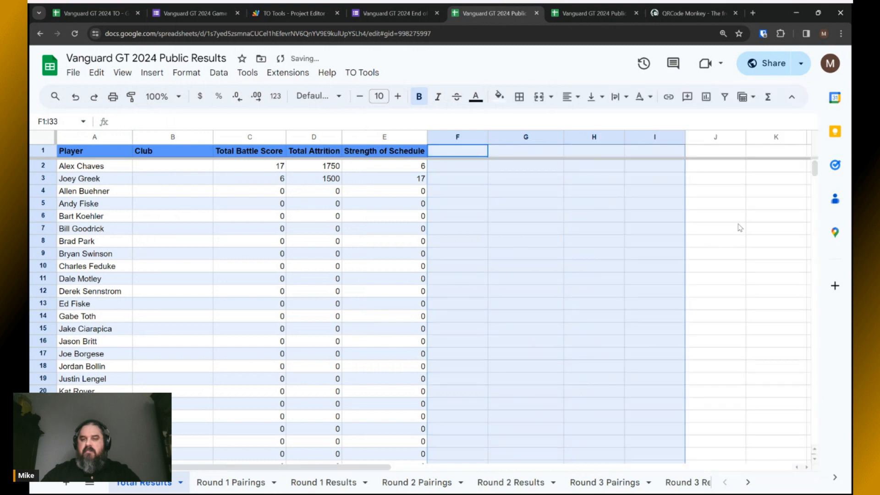
left_click(737, 221)
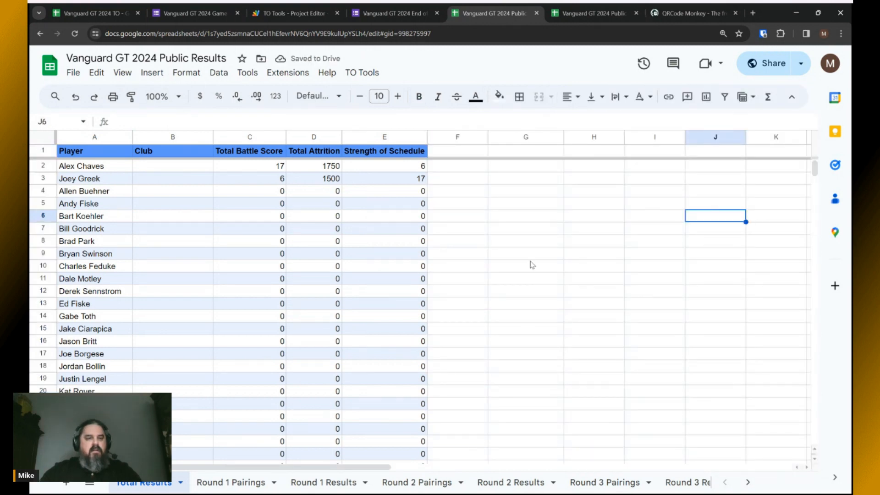
scroll(457, 287, "down", 15)
scroll(457, 287, "up", 15)
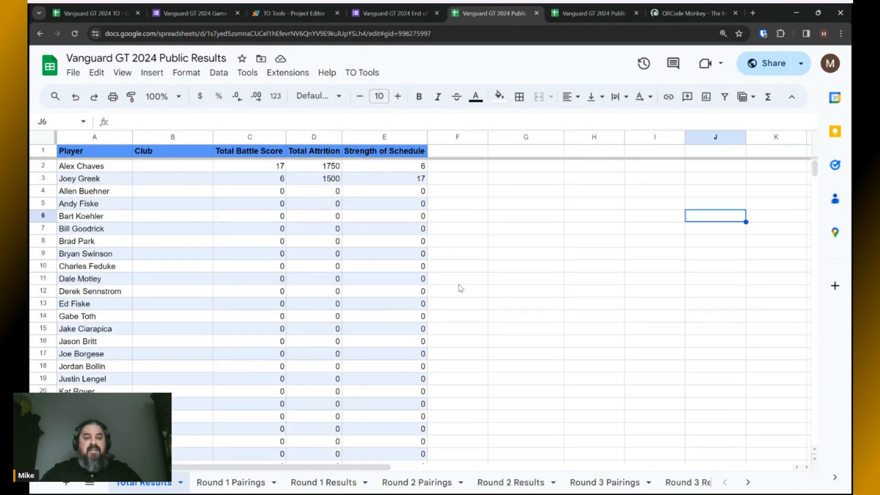
key("alt+Tab")
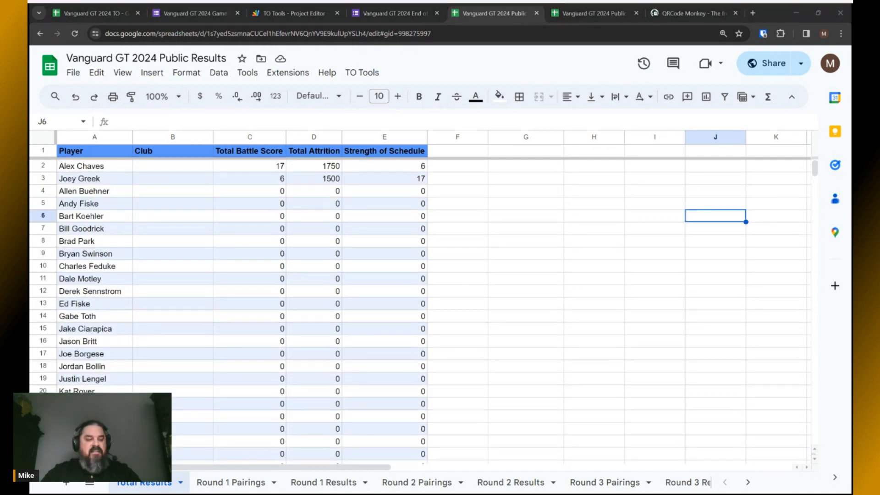